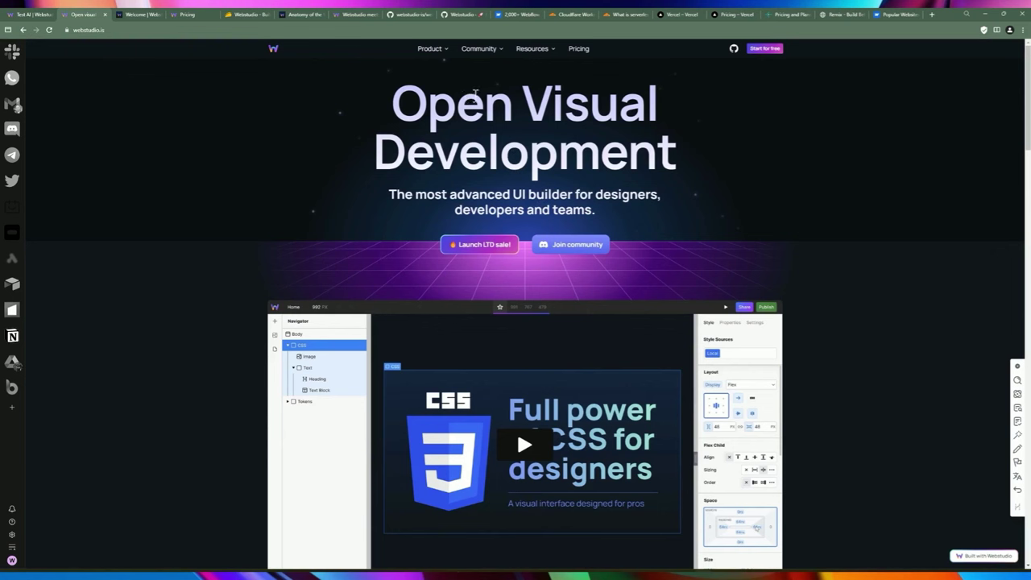
Scroll down to the No hosting lock-in section and highlight the words of its heading.
{"action": "mouse_move", "coordinate": [438, 51]}
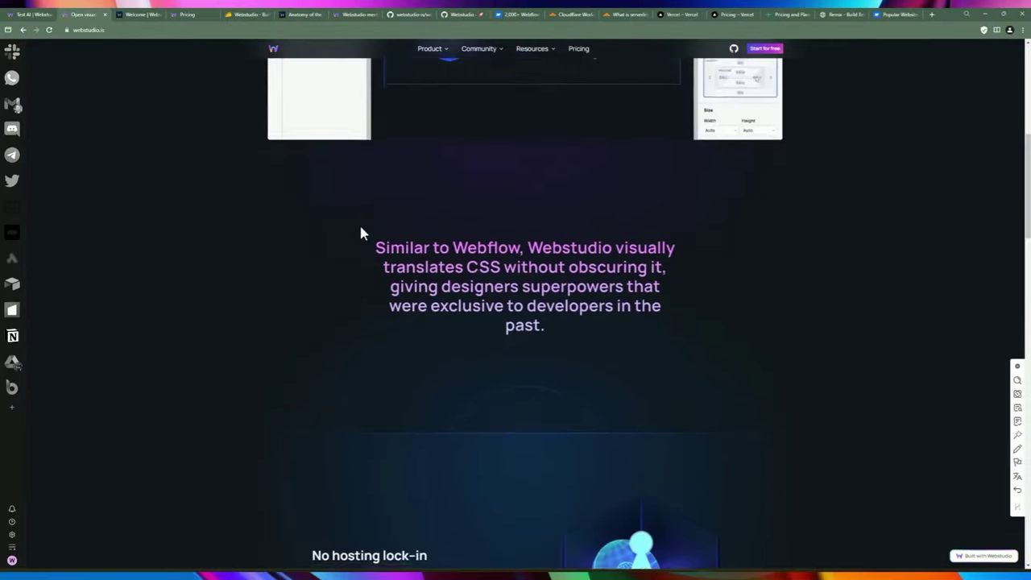
{"action": "scroll", "coordinate": [360, 232], "scroll_direction": "down", "scroll_amount": 4}
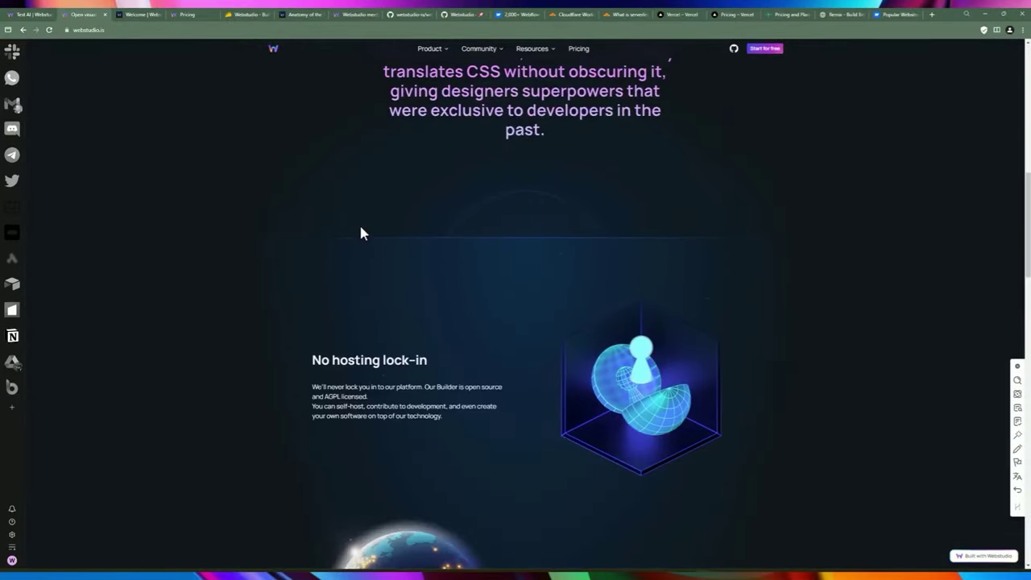
{"action": "left_click_drag", "start_coordinate": [328, 243], "coordinate": [378, 241]}
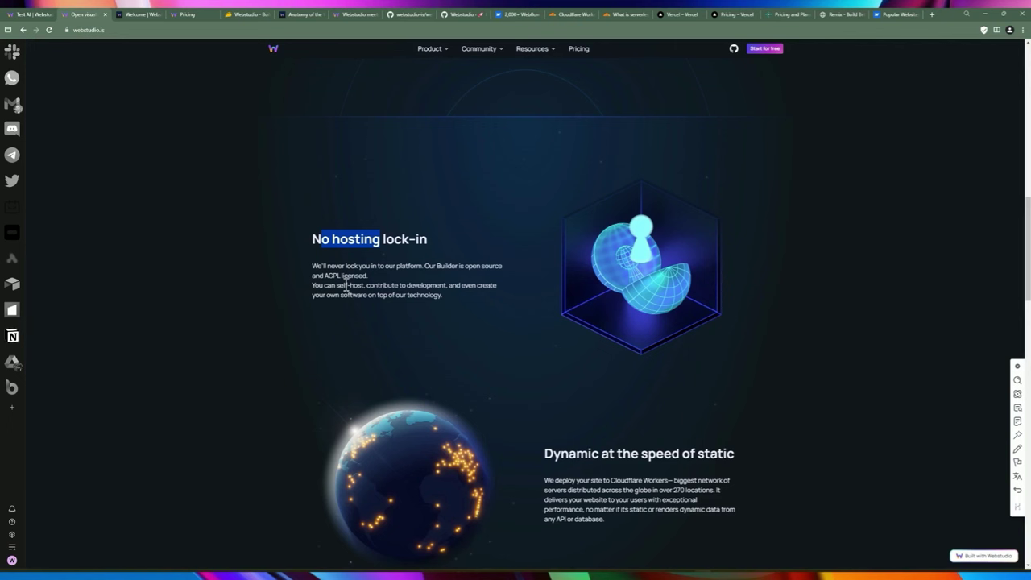
Highlight 'Cloudflare' in the speed-of-static paragraph, then switch to the Cloudflare Workers docs.
{"action": "left_click", "coordinate": [842, 13]}
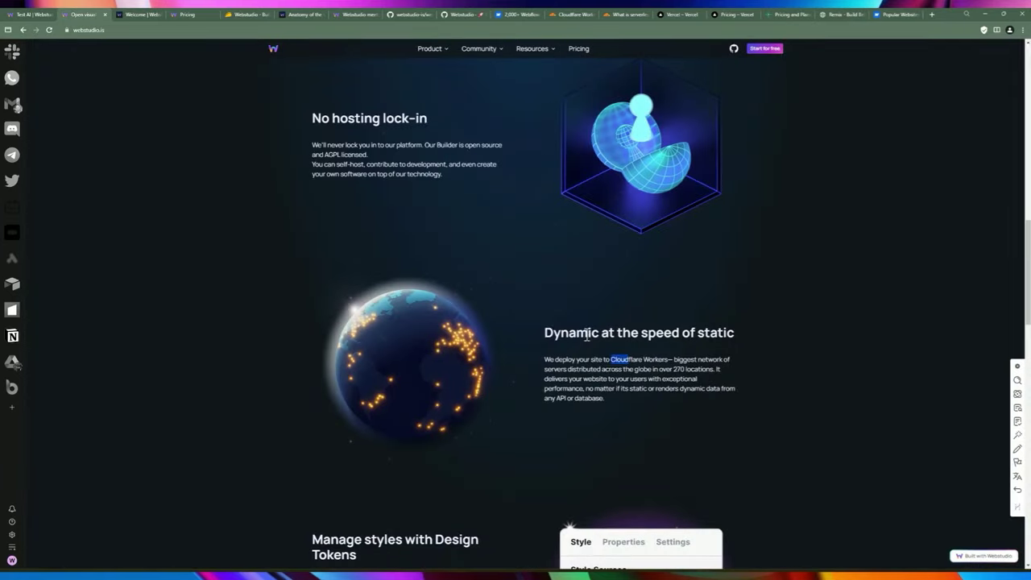
{"action": "left_click_drag", "start_coordinate": [637, 357], "coordinate": [612, 357]}
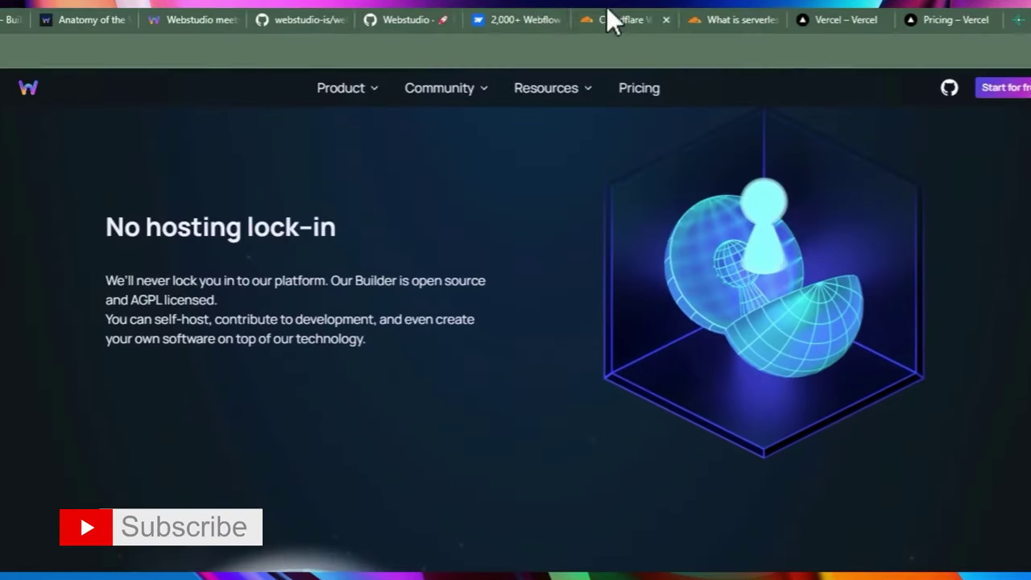
{"action": "left_click", "coordinate": [612, 20]}
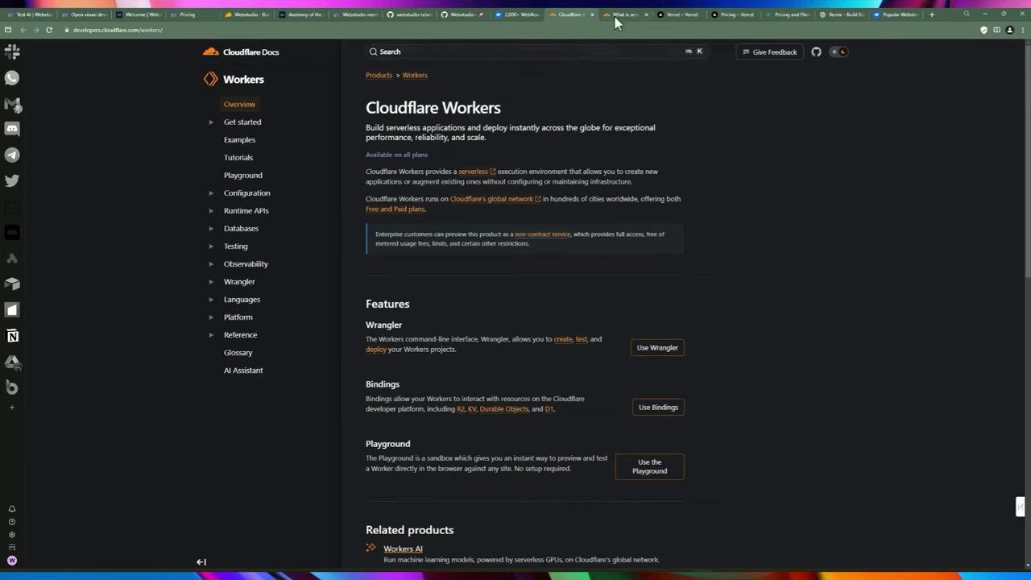
Open the What is serverless explainer and highlight the phrase about an as-used basis.
{"action": "left_click", "coordinate": [622, 14]}
{"action": "scroll", "coordinate": [385, 363], "scroll_direction": "down", "scroll_amount": 1}
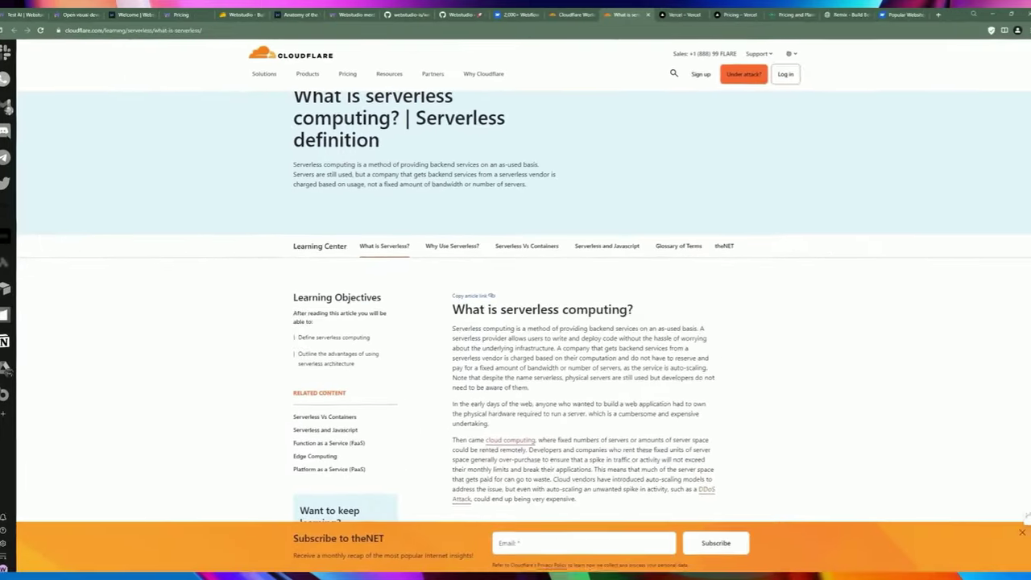
{"action": "left_click_drag", "start_coordinate": [635, 323], "coordinate": [693, 323]}
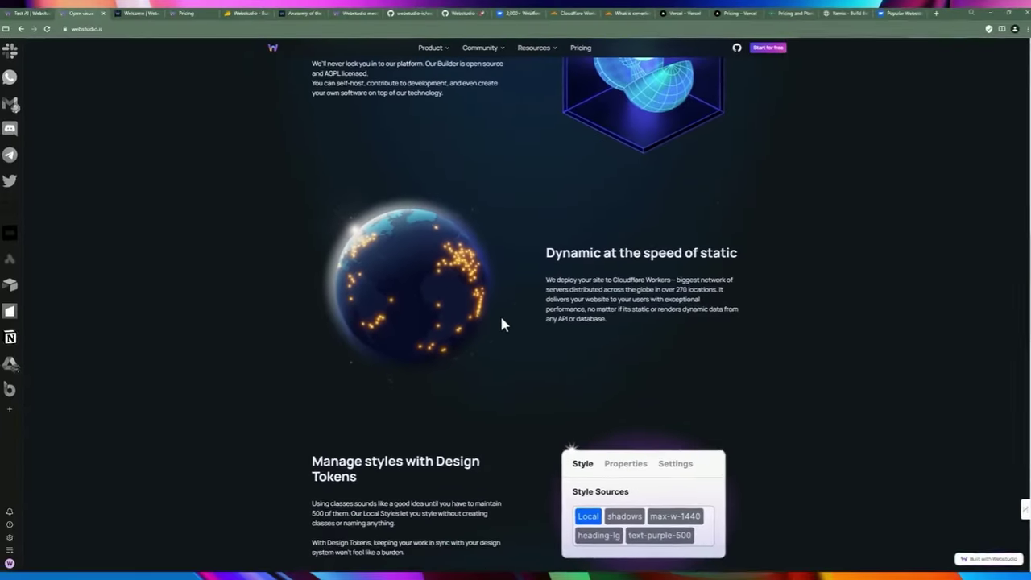
Open the webstudio-is/webstudio GitHub repository from the Resources menu in a new tab and switch to it.
{"action": "scroll", "coordinate": [501, 323], "scroll_direction": "up", "scroll_amount": 1}
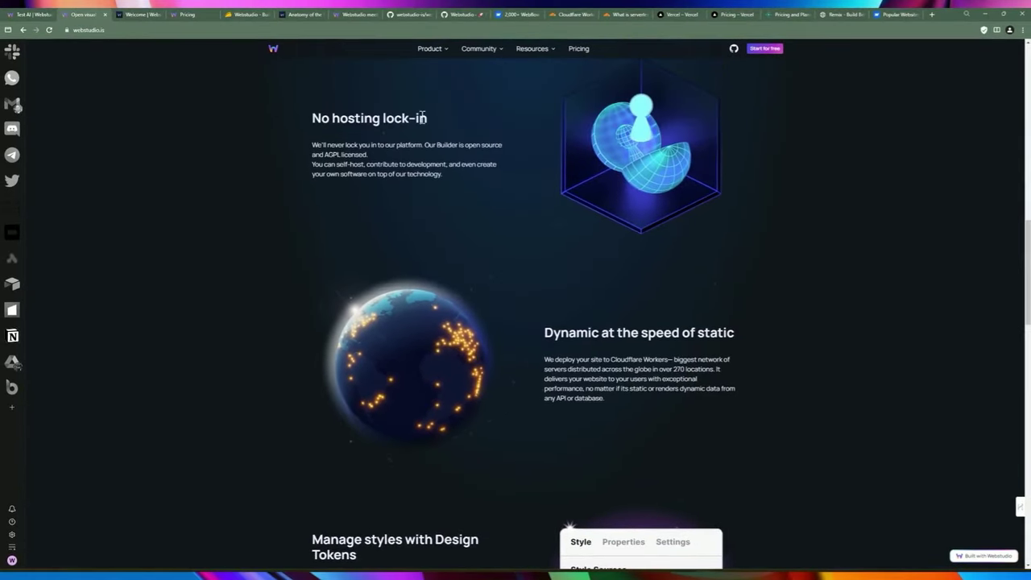
{"action": "mouse_move", "coordinate": [531, 51]}
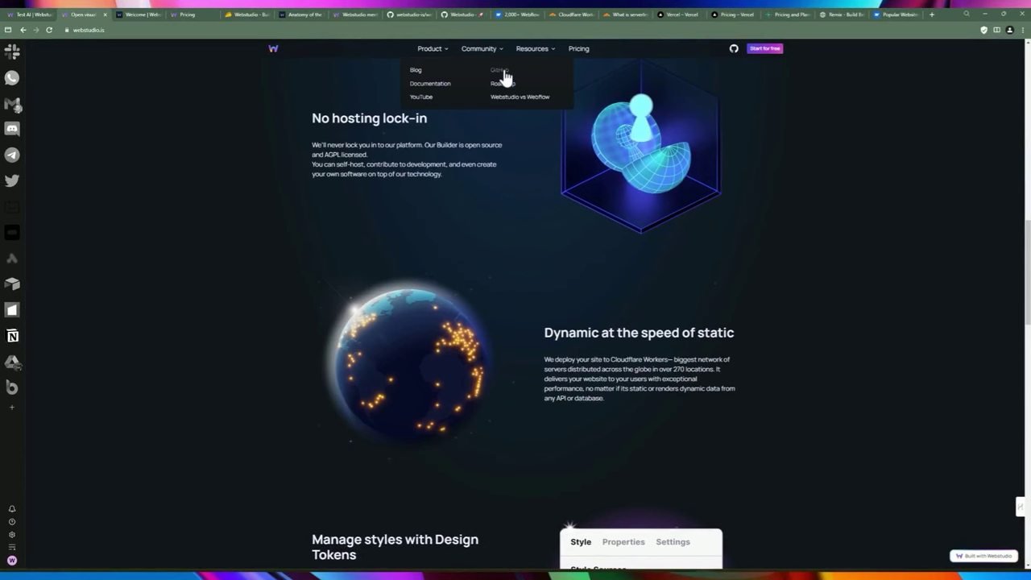
{"action": "middle_click", "coordinate": [502, 77]}
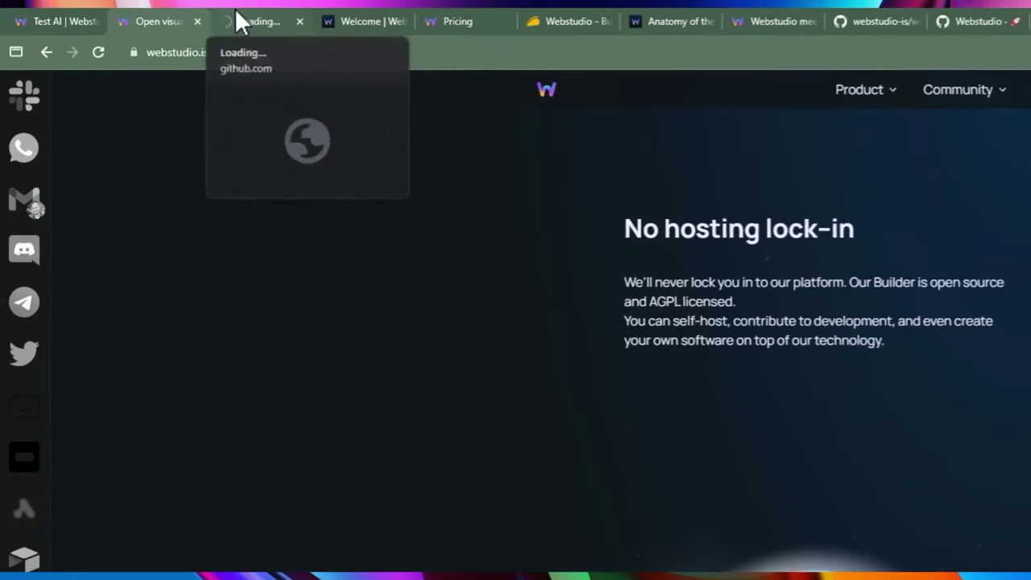
{"action": "left_click", "coordinate": [236, 15]}
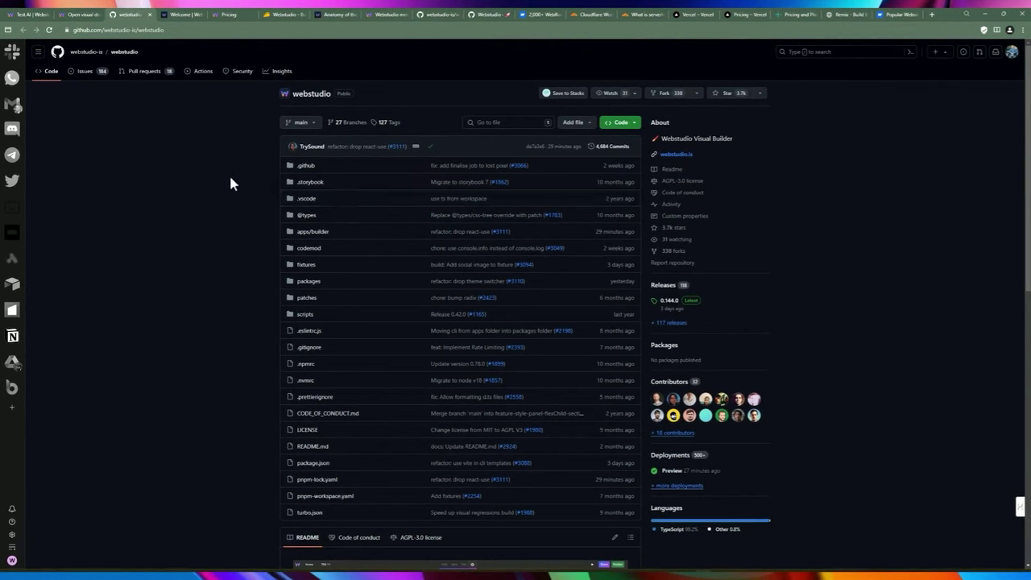
Scroll through the repository README down to its Learning Resources and Roadmap link.
{"action": "scroll", "coordinate": [231, 183], "scroll_direction": "down", "scroll_amount": 1}
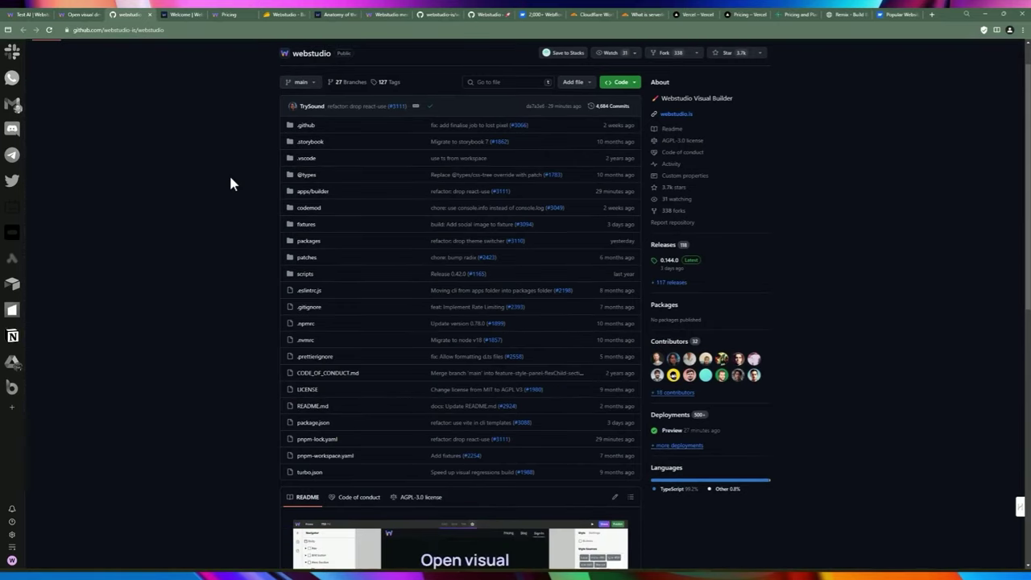
{"action": "scroll", "coordinate": [230, 184], "scroll_direction": "down", "scroll_amount": 1}
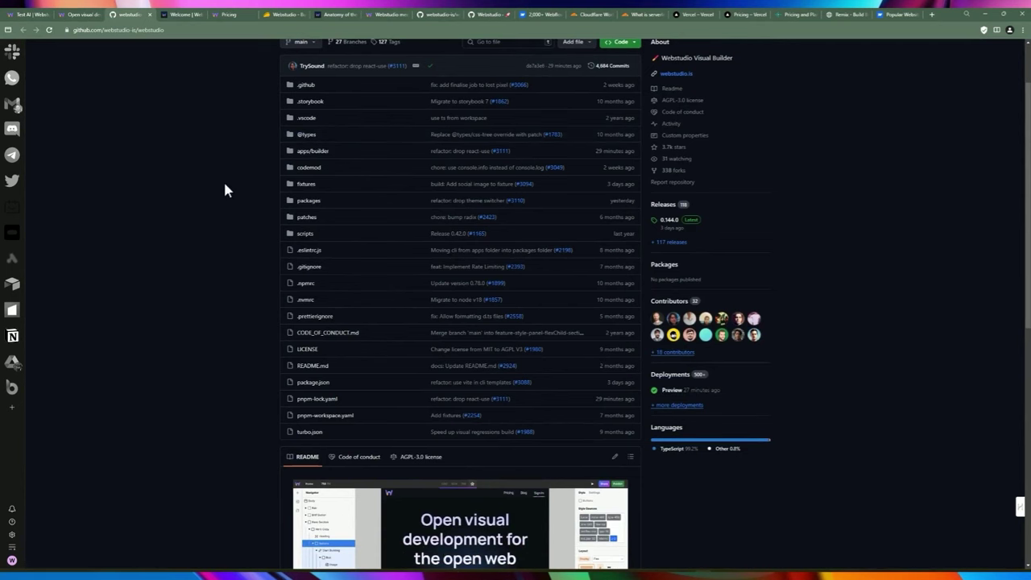
{"action": "scroll", "coordinate": [233, 185], "scroll_direction": "up", "scroll_amount": 1}
{"action": "scroll", "coordinate": [251, 217], "scroll_direction": "down", "scroll_amount": 5}
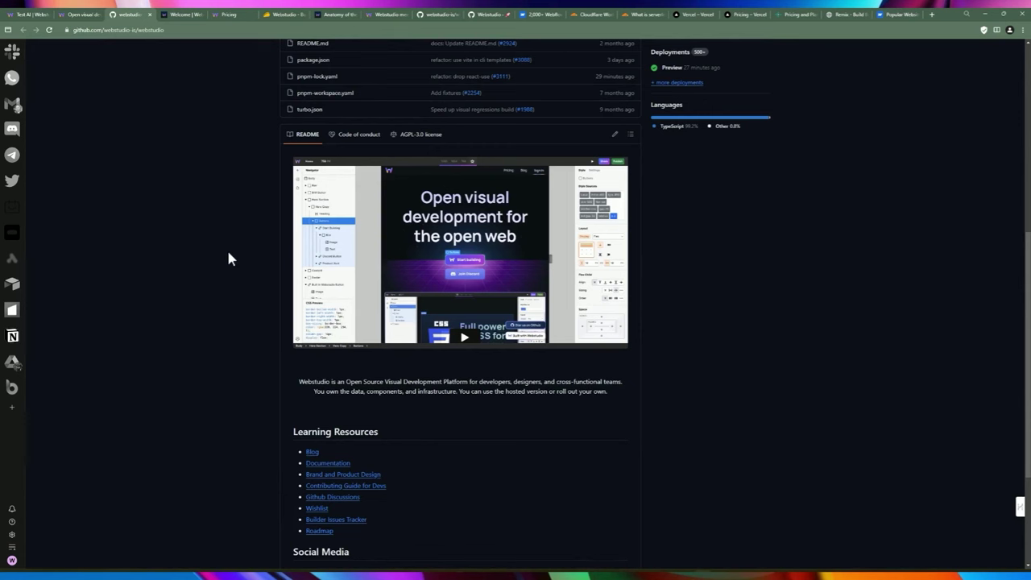
{"action": "scroll", "coordinate": [234, 218], "scroll_direction": "down", "scroll_amount": 1}
{"action": "scroll", "coordinate": [232, 240], "scroll_direction": "up", "scroll_amount": 1}
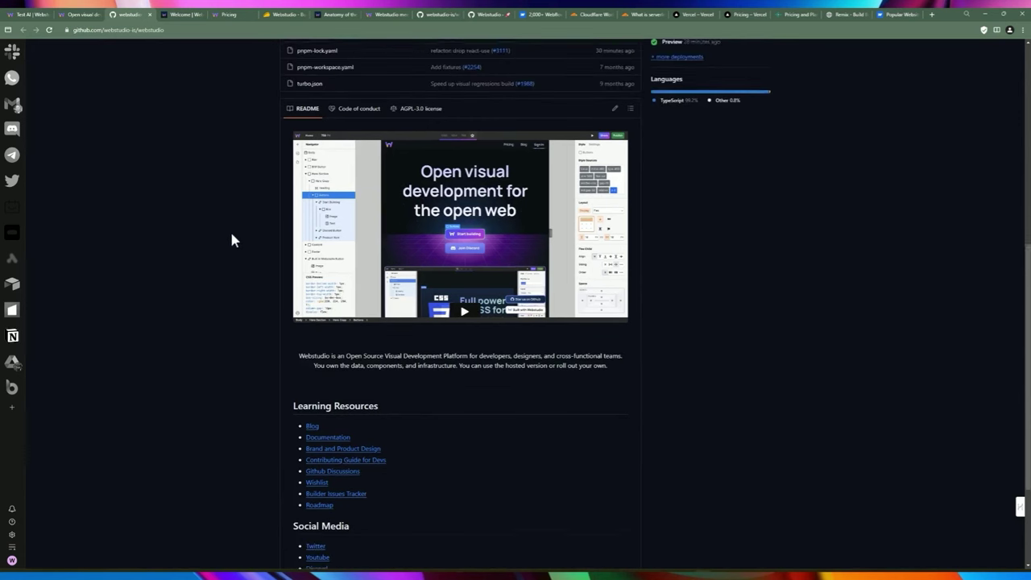
{"action": "scroll", "coordinate": [231, 240], "scroll_direction": "down", "scroll_amount": 1}
{"action": "scroll", "coordinate": [231, 239], "scroll_direction": "down", "scroll_amount": 1}
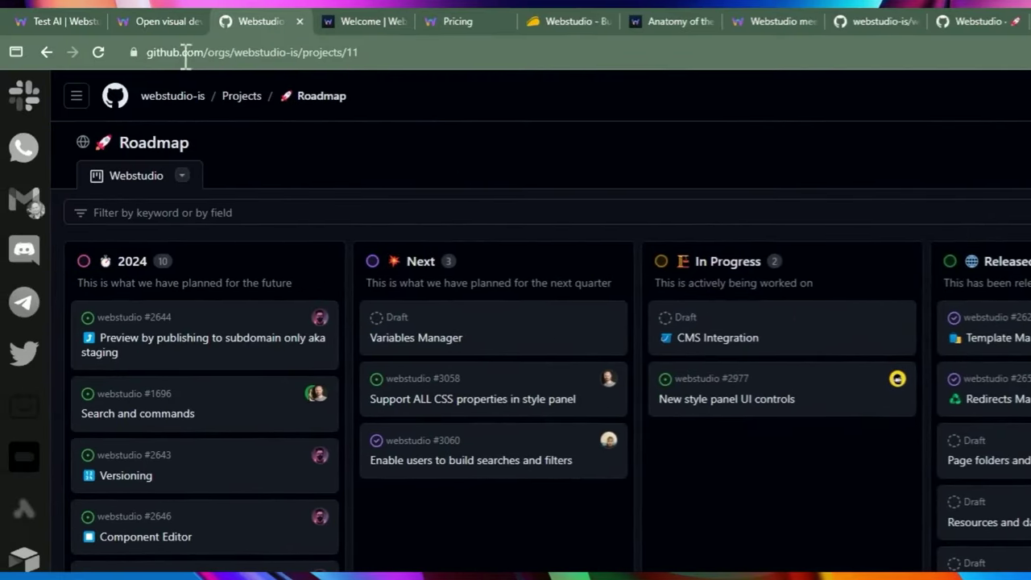
{"action": "left_click", "coordinate": [183, 52]}
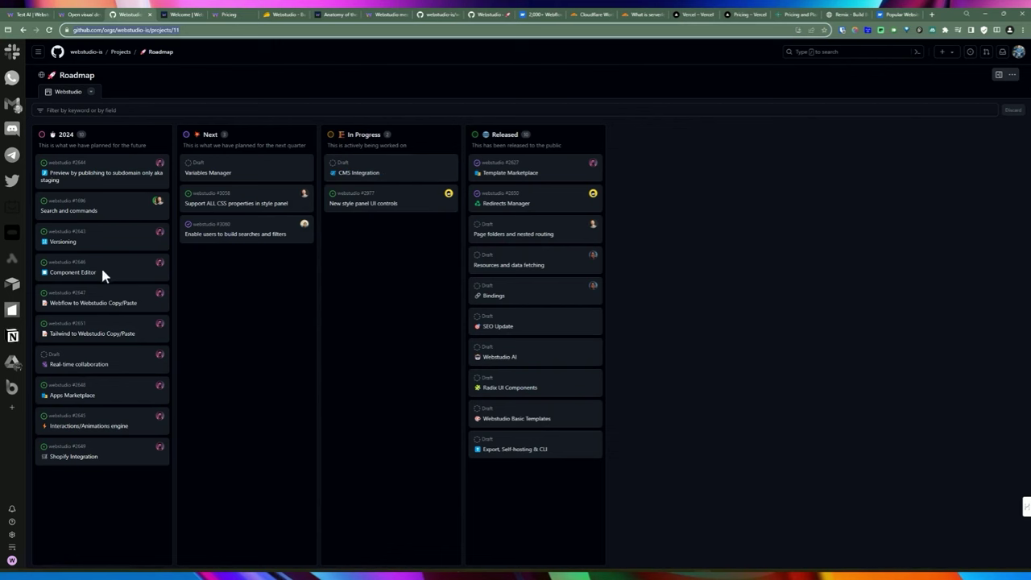
Select the Versioning item, then open the Tailwind to Webstudio Copy/Paste item's details.
{"action": "left_click", "coordinate": [89, 244]}
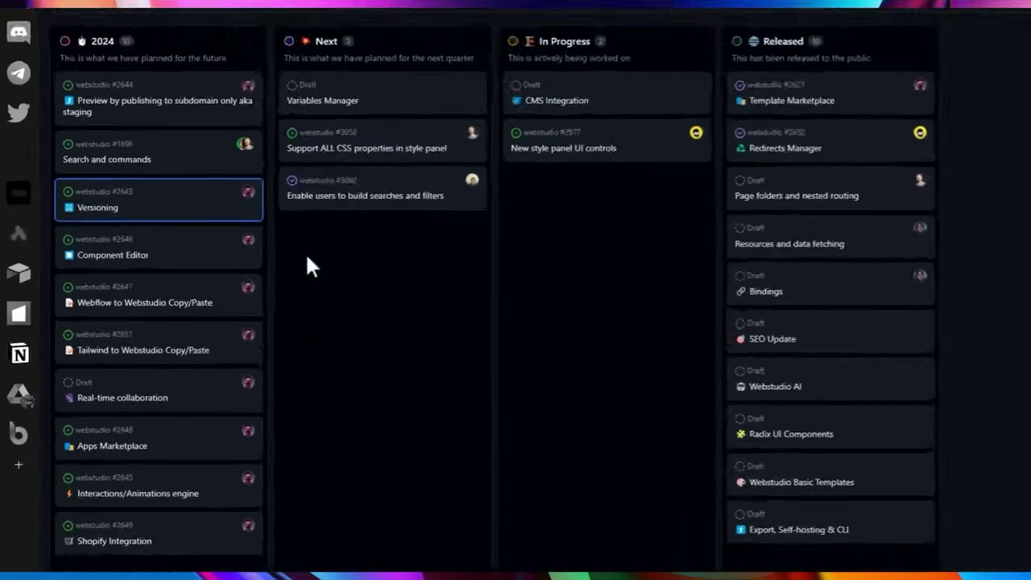
{"action": "left_click_drag", "start_coordinate": [220, 351], "coordinate": [91, 353]}
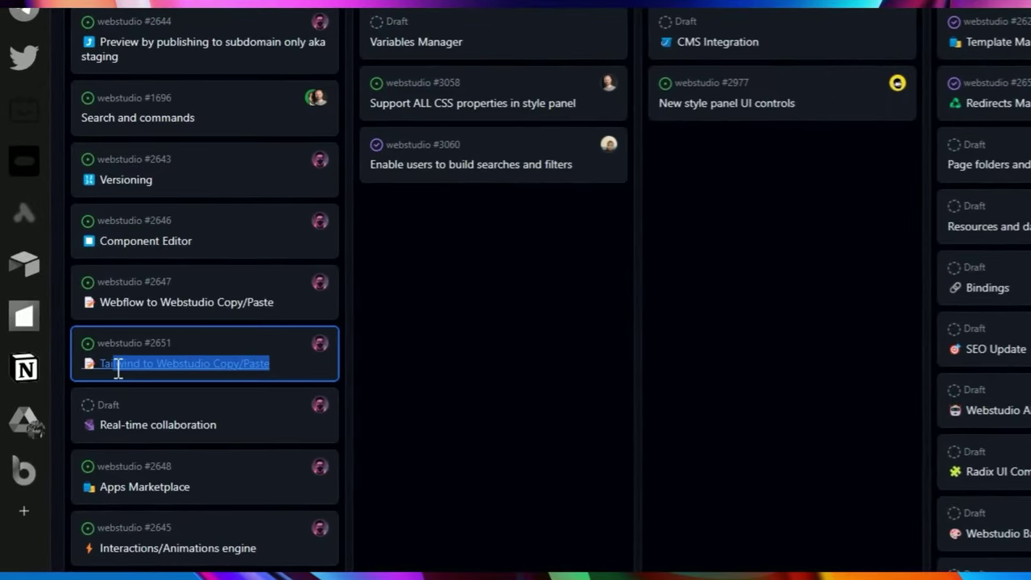
{"action": "double_click", "coordinate": [253, 363]}
{"action": "left_click", "coordinate": [235, 364]}
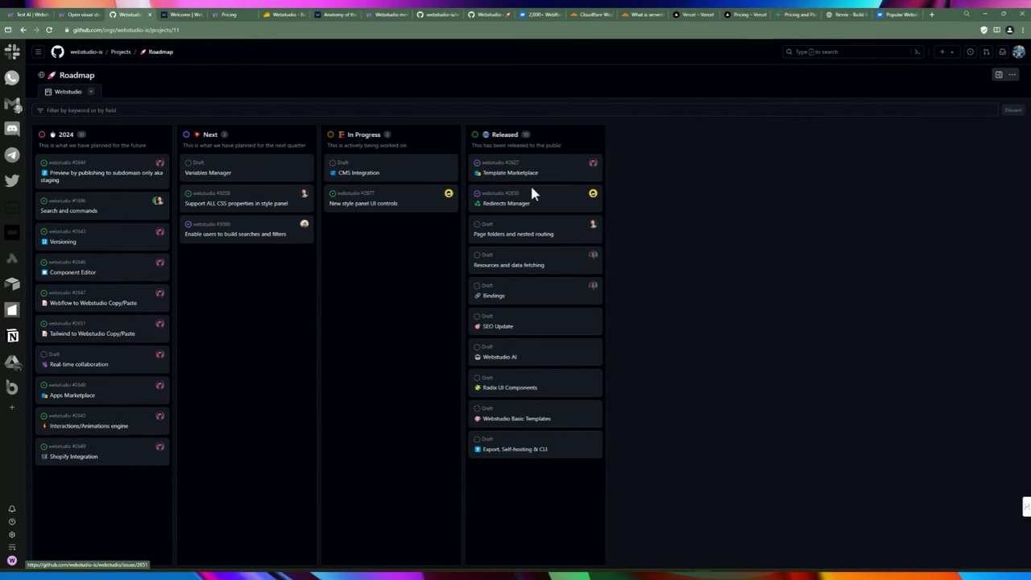
Open the Template Marketplace item and follow its webflow.com/templates example link.
{"action": "left_click", "coordinate": [490, 174]}
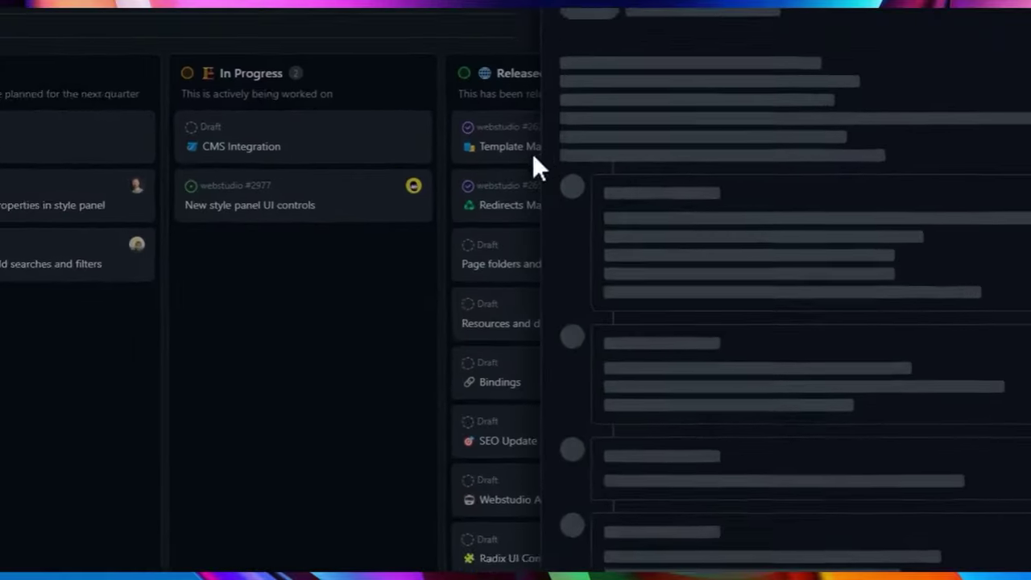
{"action": "scroll", "coordinate": [640, 306], "scroll_direction": "down", "scroll_amount": 2}
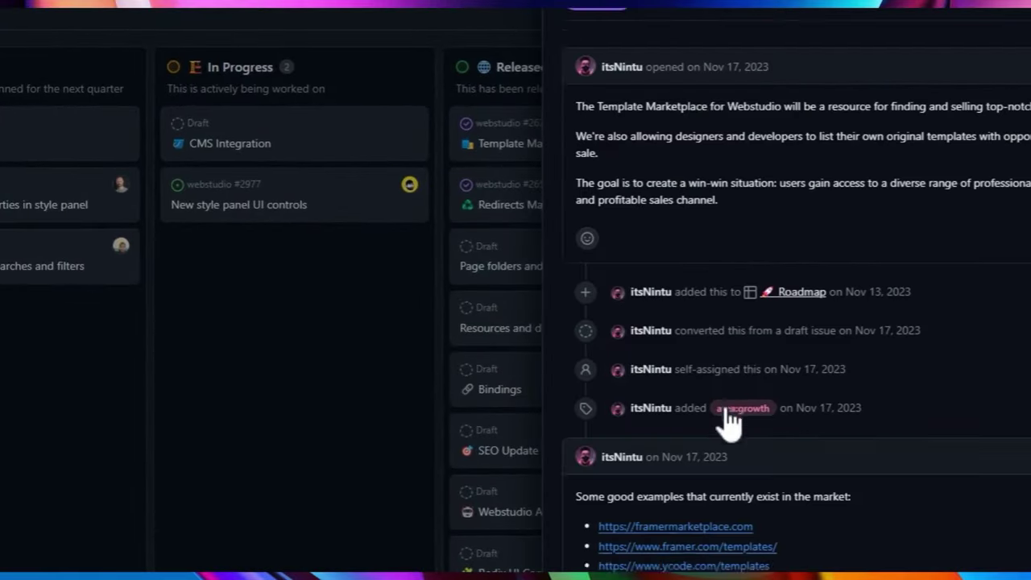
{"action": "scroll", "coordinate": [733, 435], "scroll_direction": "down", "scroll_amount": 4}
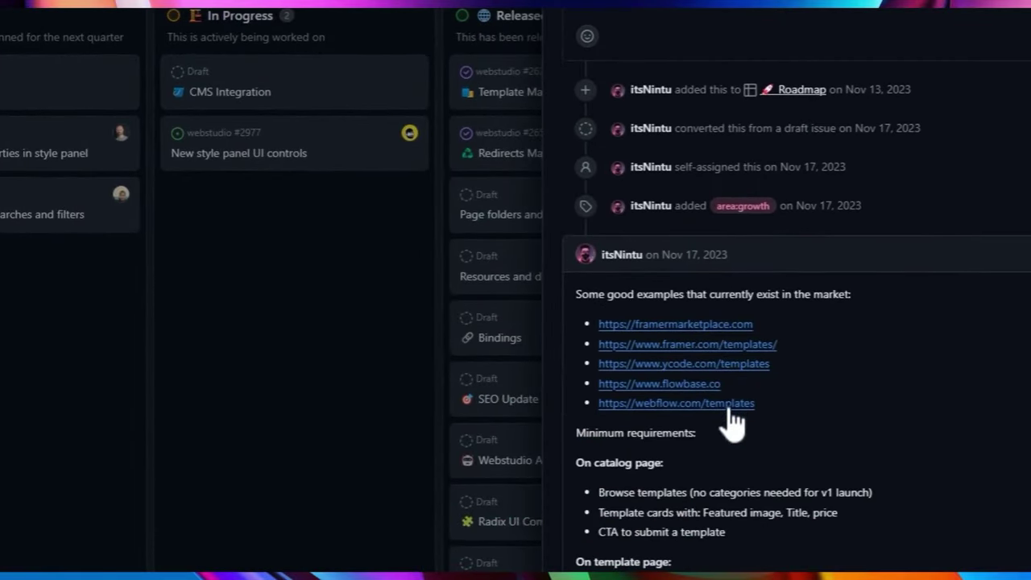
{"action": "left_click", "coordinate": [729, 423]}
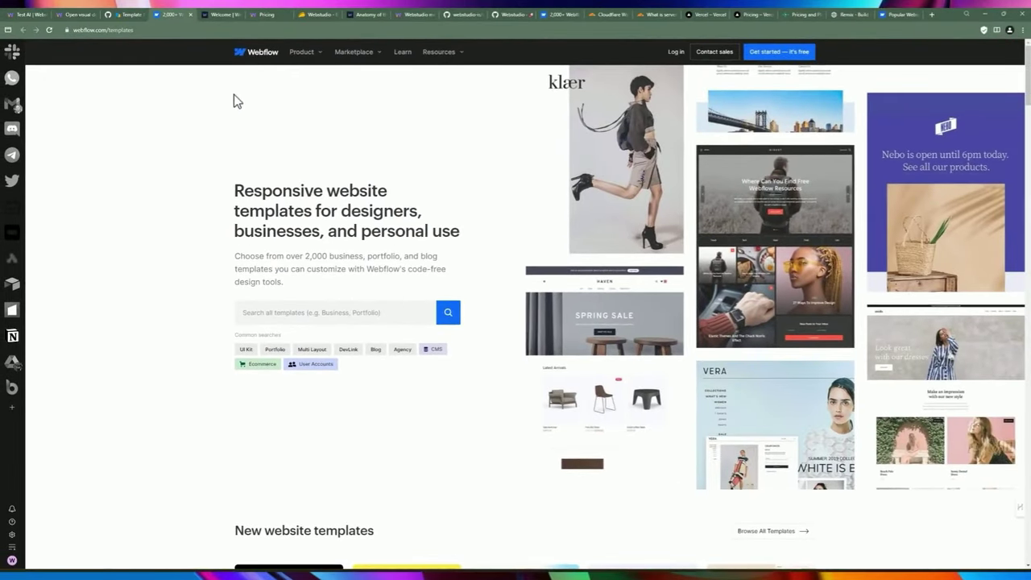
{"action": "scroll", "coordinate": [372, 253], "scroll_direction": "down", "scroll_amount": 1}
{"action": "scroll", "coordinate": [540, 193], "scroll_direction": "up", "scroll_amount": 1}
{"action": "scroll", "coordinate": [541, 196], "scroll_direction": "down", "scroll_amount": 5}
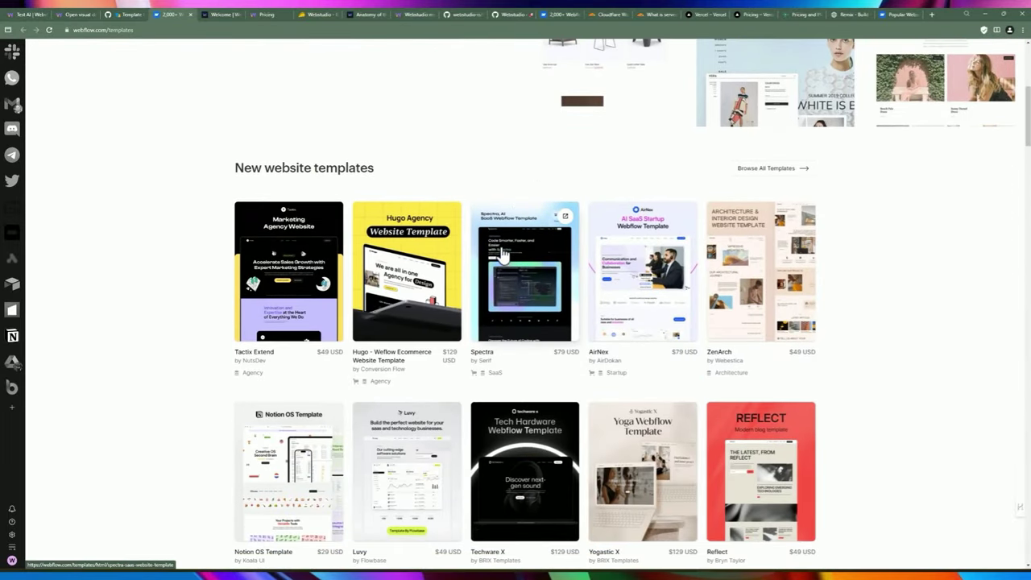
{"action": "scroll", "coordinate": [501, 252], "scroll_direction": "down", "scroll_amount": 3}
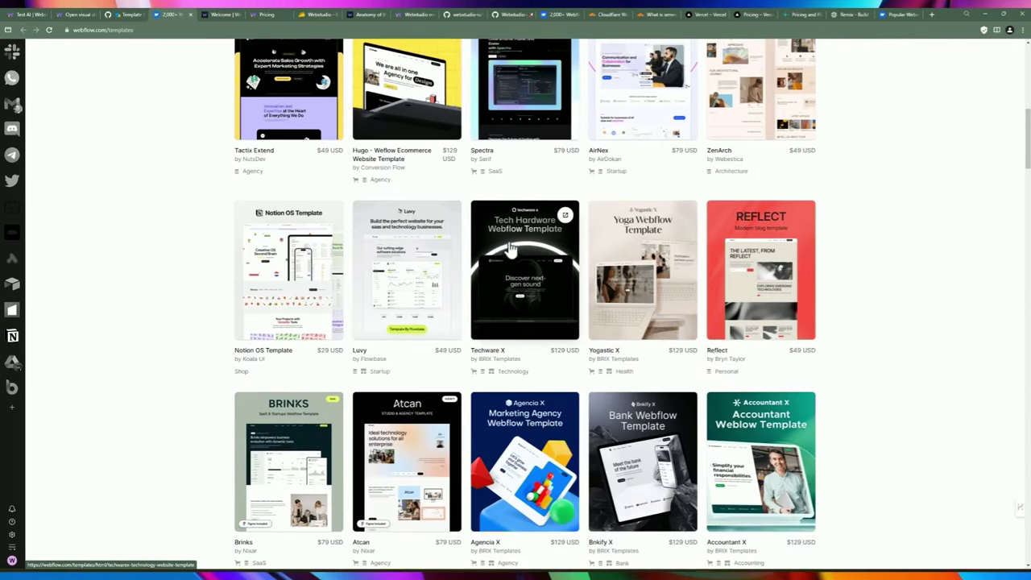
{"action": "scroll", "coordinate": [679, 202], "scroll_direction": "down", "scroll_amount": 1}
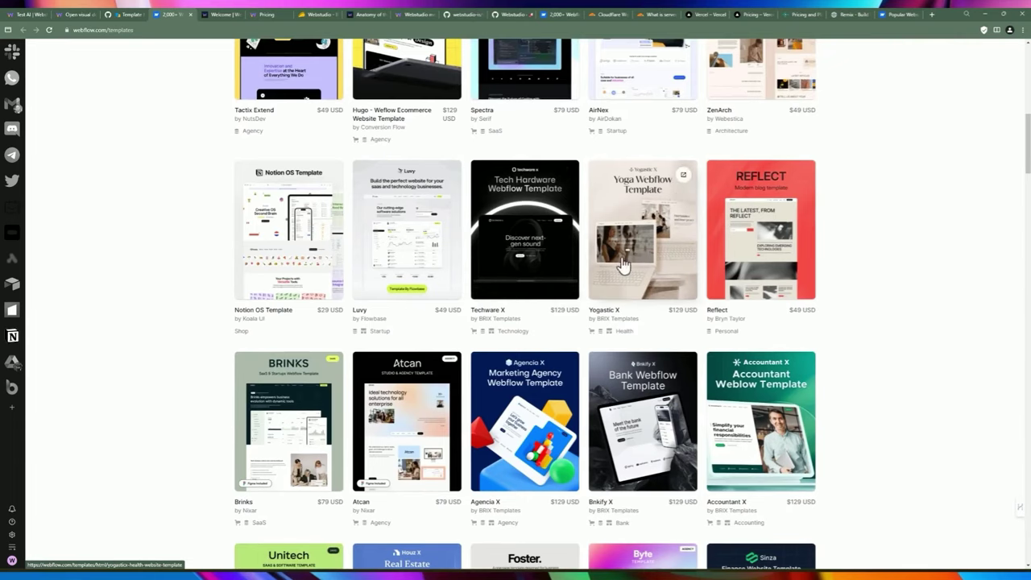
{"action": "scroll", "coordinate": [633, 134], "scroll_direction": "down", "scroll_amount": 2}
{"action": "scroll", "coordinate": [364, 185], "scroll_direction": "up", "scroll_amount": 1}
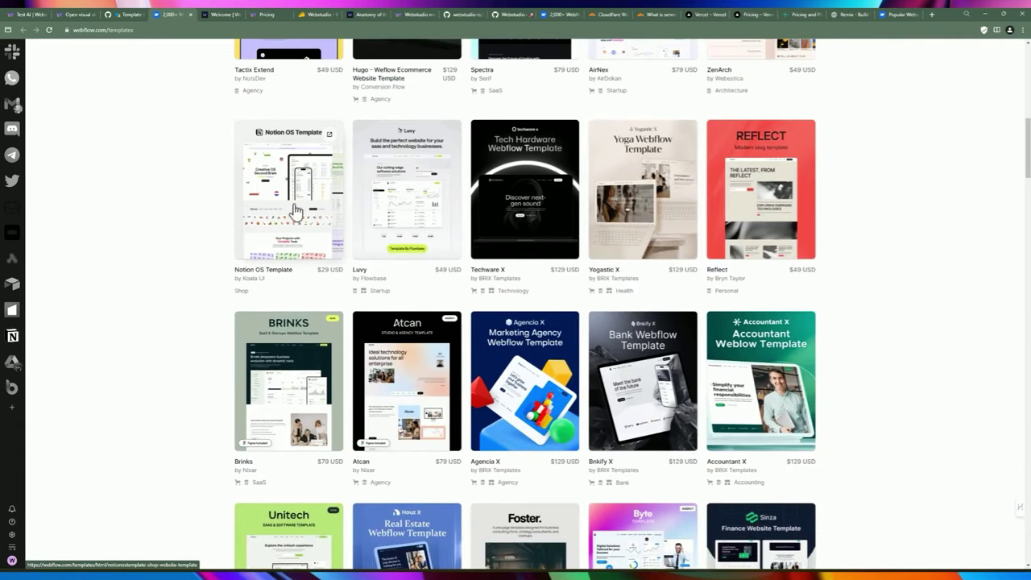
{"action": "scroll", "coordinate": [294, 211], "scroll_direction": "down", "scroll_amount": 3}
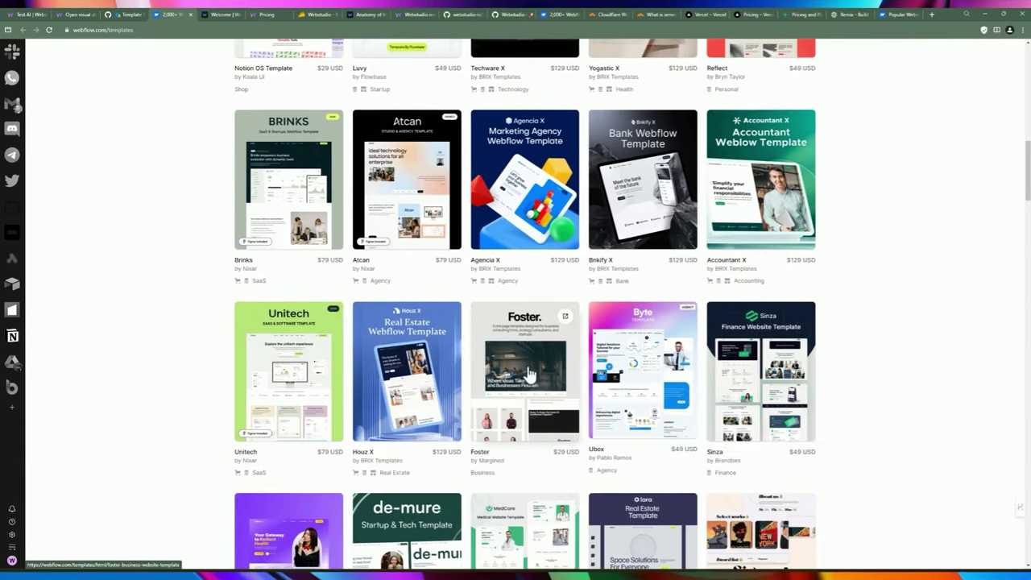
{"action": "scroll", "coordinate": [257, 352], "scroll_direction": "down", "scroll_amount": 3}
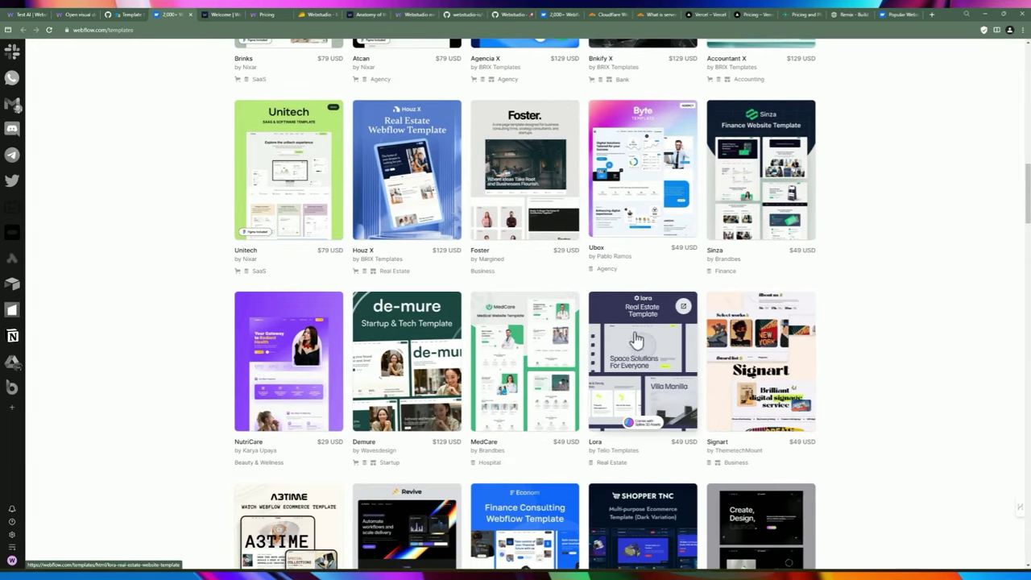
{"action": "scroll", "coordinate": [331, 349], "scroll_direction": "down", "scroll_amount": 2}
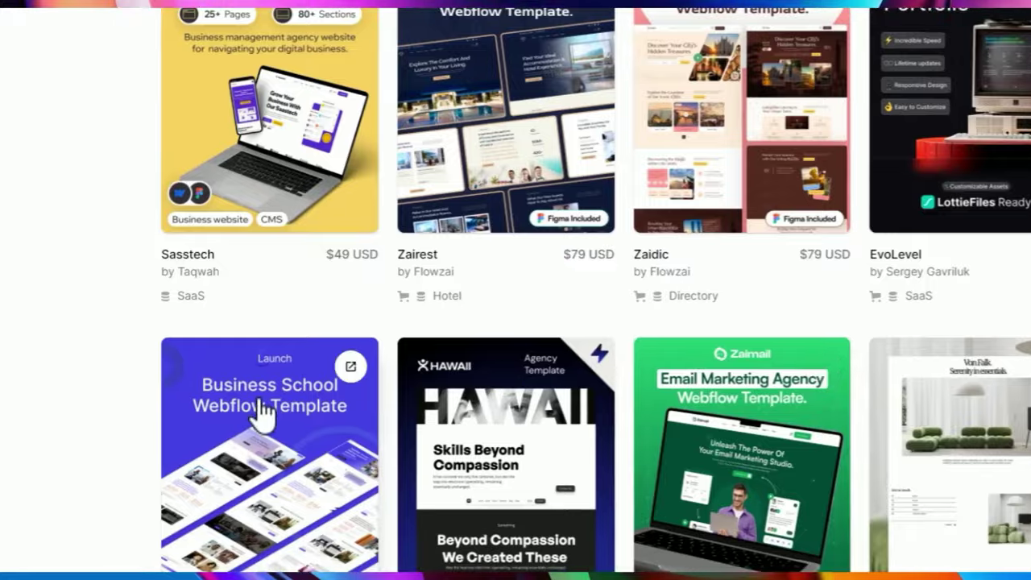
Open the Launch W template's detail page and scroll to its list of pages.
{"action": "left_click", "coordinate": [258, 414]}
{"action": "scroll", "coordinate": [601, 191], "scroll_direction": "down", "scroll_amount": 10}
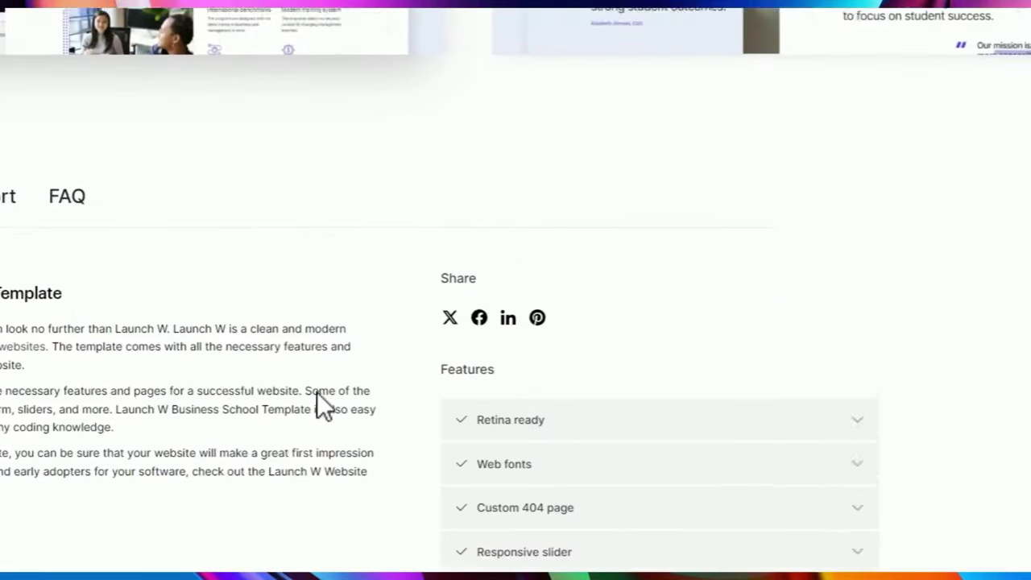
{"action": "scroll", "coordinate": [317, 250], "scroll_direction": "up", "scroll_amount": 5}
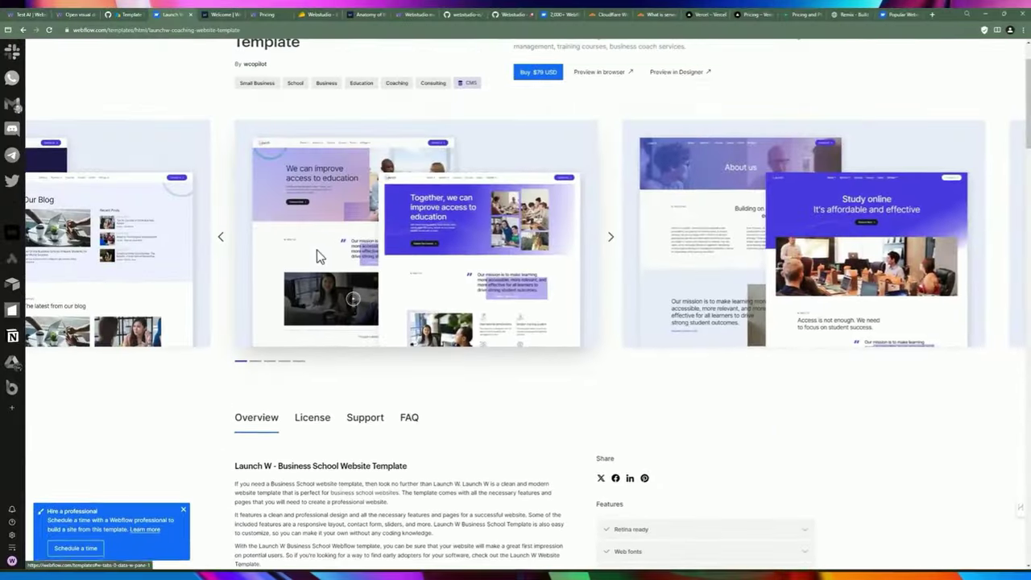
{"action": "scroll", "coordinate": [508, 165], "scroll_direction": "down", "scroll_amount": 2}
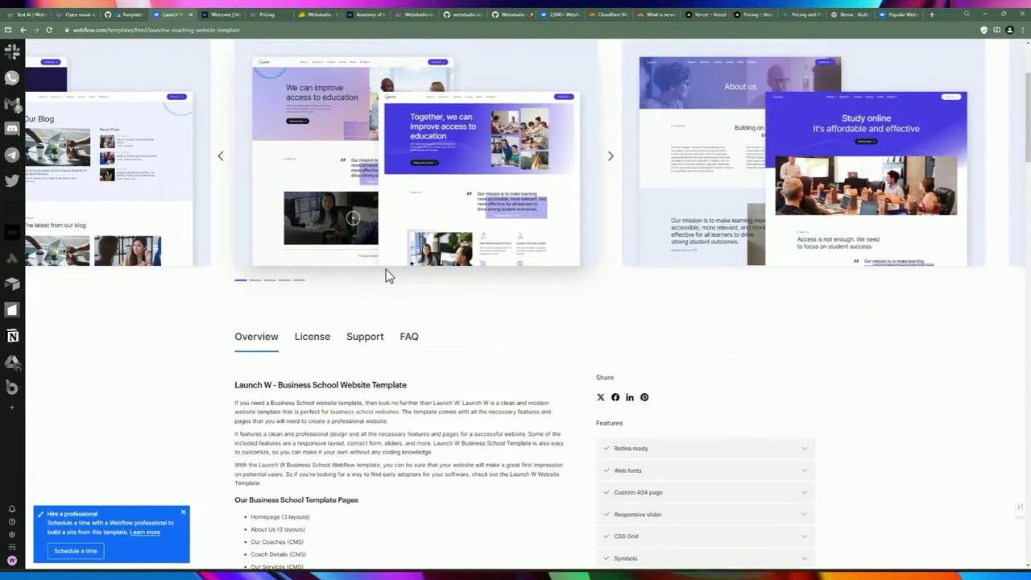
{"action": "scroll", "coordinate": [386, 269], "scroll_direction": "down", "scroll_amount": 5}
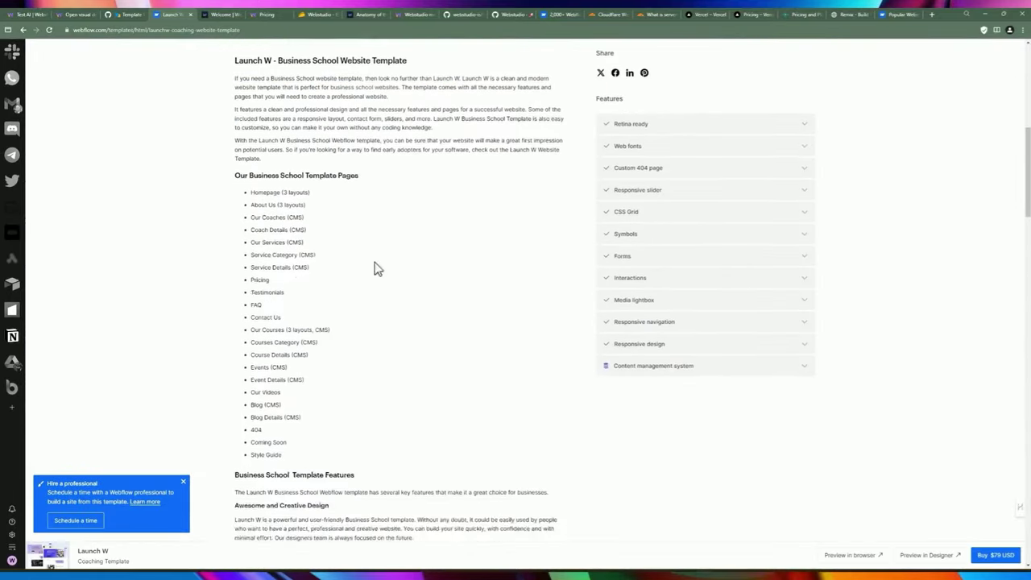
{"action": "scroll", "coordinate": [375, 267], "scroll_direction": "up", "scroll_amount": 1}
Highlight the blog entry in the Launch W pages list, then return to the Webstudio tab.
{"action": "left_click_drag", "start_coordinate": [243, 235], "coordinate": [364, 460]}
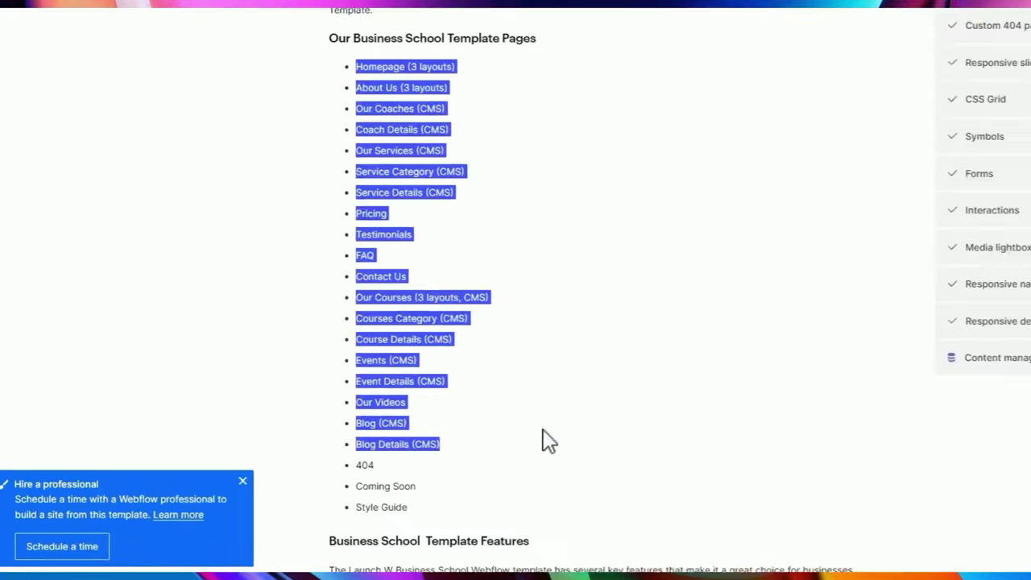
{"action": "left_click", "coordinate": [366, 455]}
{"action": "scroll", "coordinate": [368, 442], "scroll_direction": "down", "scroll_amount": 3}
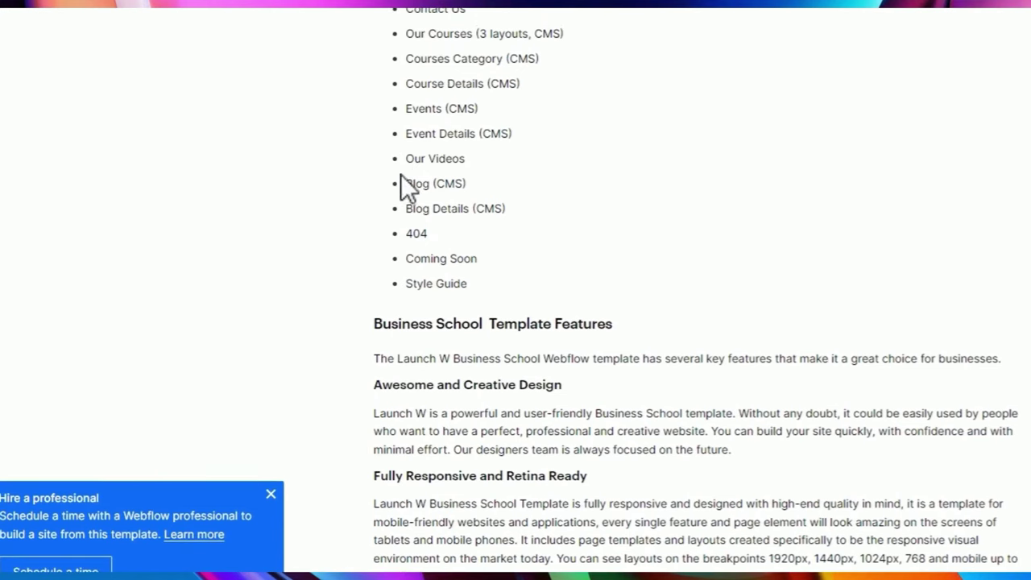
{"action": "left_click_drag", "start_coordinate": [404, 169], "coordinate": [457, 169]}
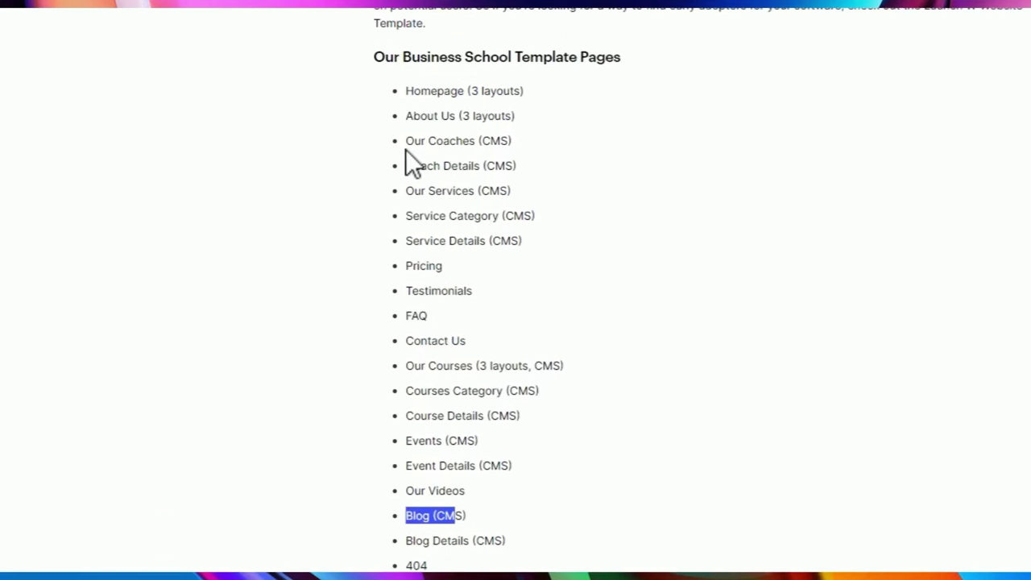
{"action": "scroll", "coordinate": [573, 272], "scroll_direction": "down", "scroll_amount": 3}
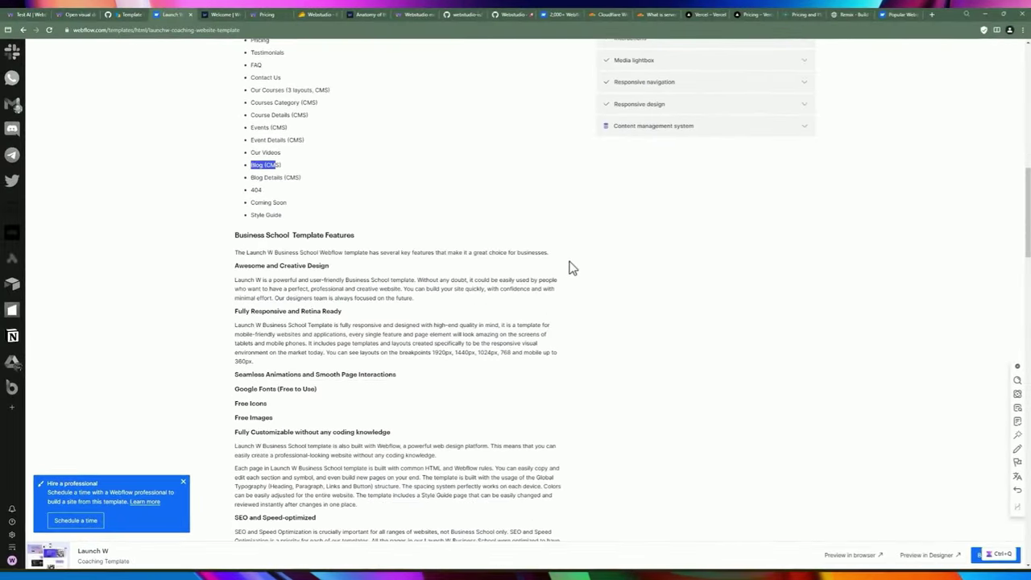
{"action": "key", "text": "ctrl+2"}
{"action": "scroll", "coordinate": [277, 214], "scroll_direction": "down", "scroll_amount": 3}
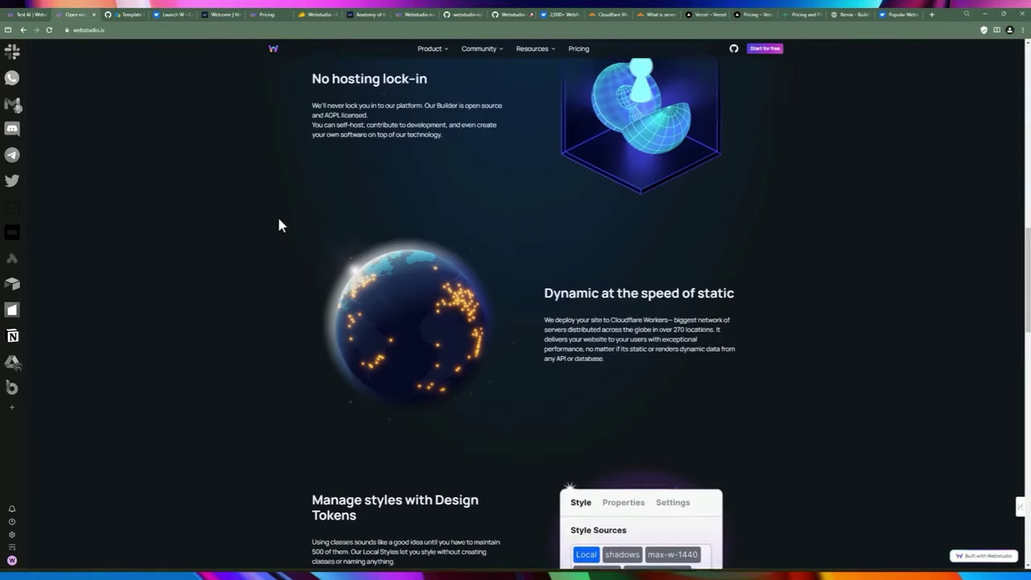
{"action": "scroll", "coordinate": [280, 226], "scroll_direction": "down", "scroll_amount": 1}
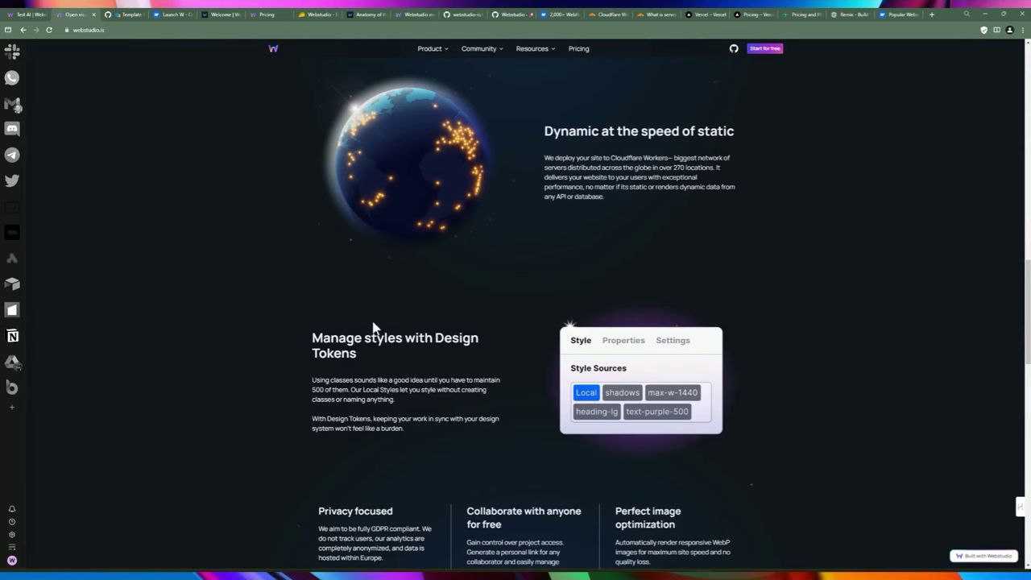
{"action": "scroll", "coordinate": [544, 233], "scroll_direction": "up", "scroll_amount": 2}
{"action": "scroll", "coordinate": [686, 253], "scroll_direction": "up", "scroll_amount": 10}
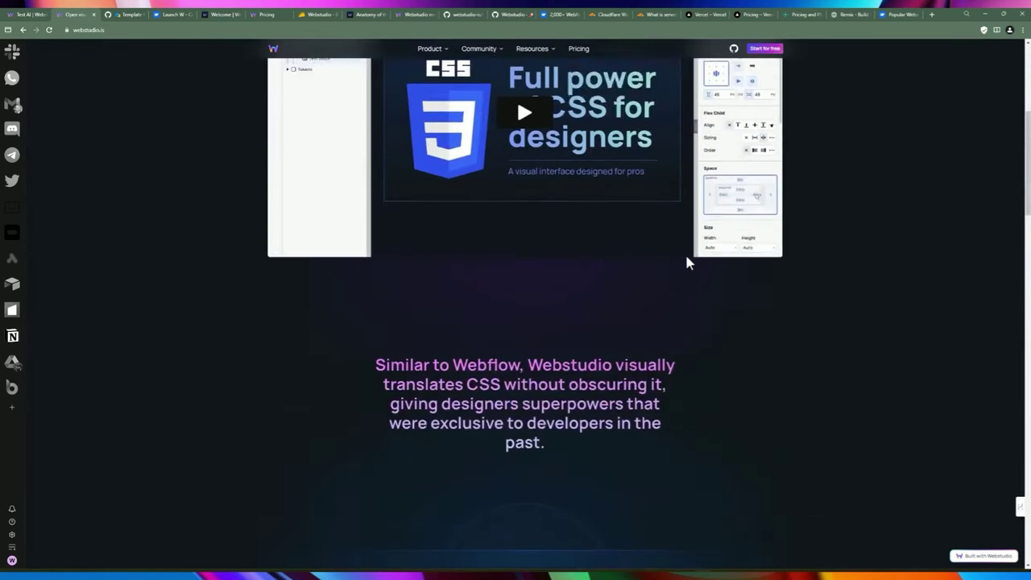
{"action": "scroll", "coordinate": [685, 252], "scroll_direction": "up", "scroll_amount": 2}
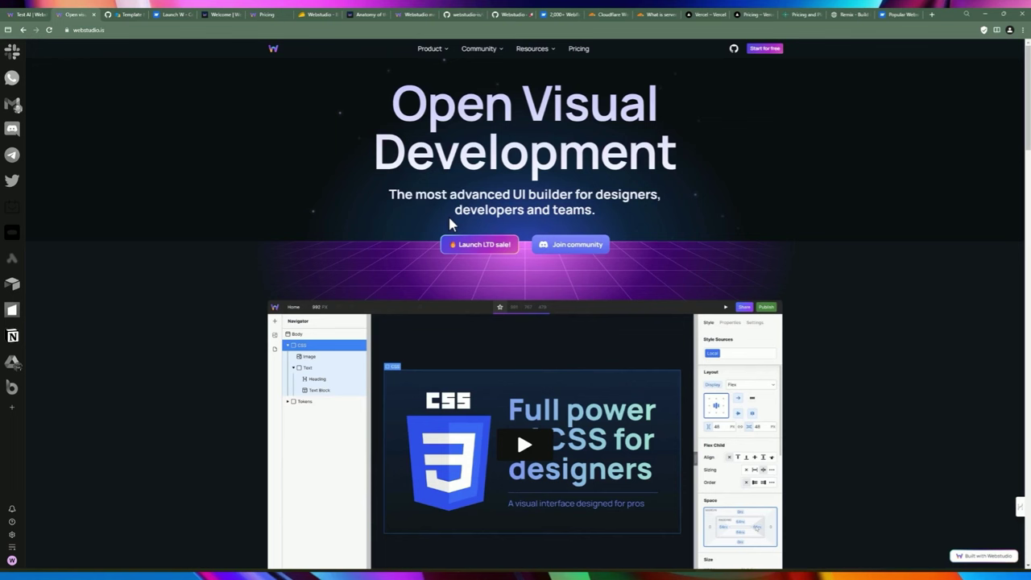
{"action": "scroll", "coordinate": [483, 282], "scroll_direction": "down", "scroll_amount": 2}
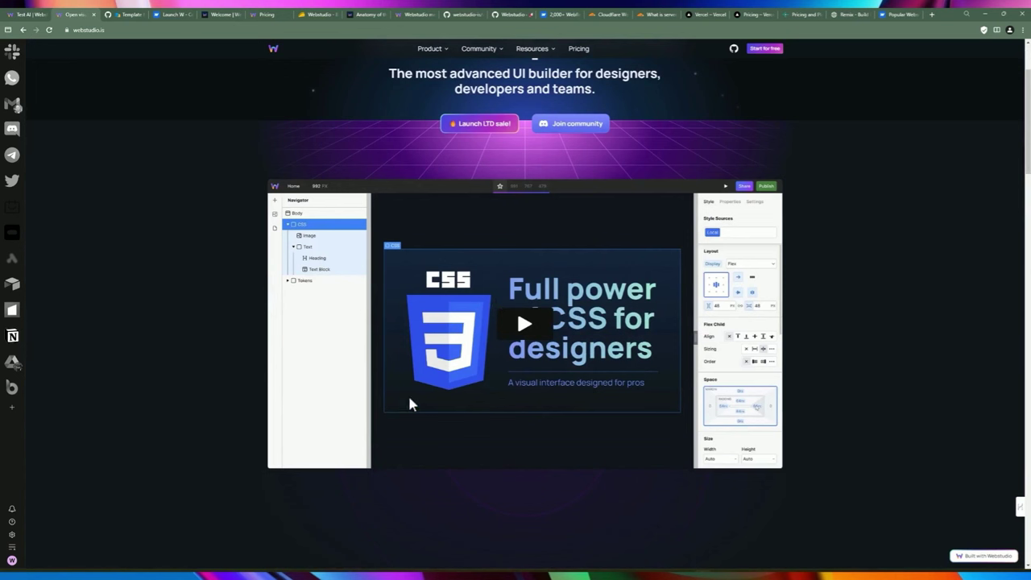
{"action": "scroll", "coordinate": [533, 230], "scroll_direction": "up", "scroll_amount": 2}
Open the Self-Hosting & CLI guide in the Webstudio documentation and highlight its Webstudio CLI heading.
{"action": "mouse_move", "coordinate": [530, 49]}
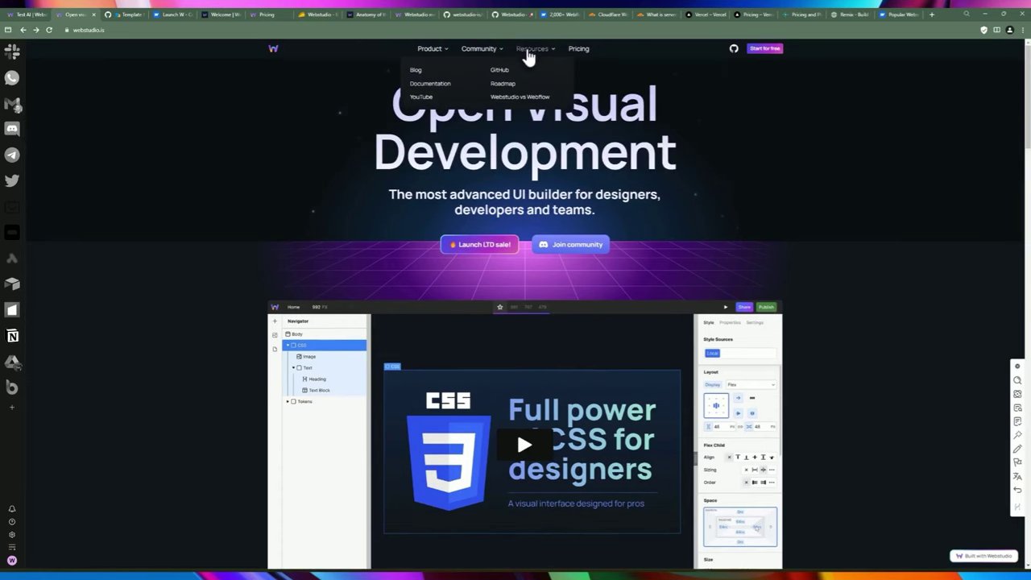
{"action": "left_click", "coordinate": [430, 83]}
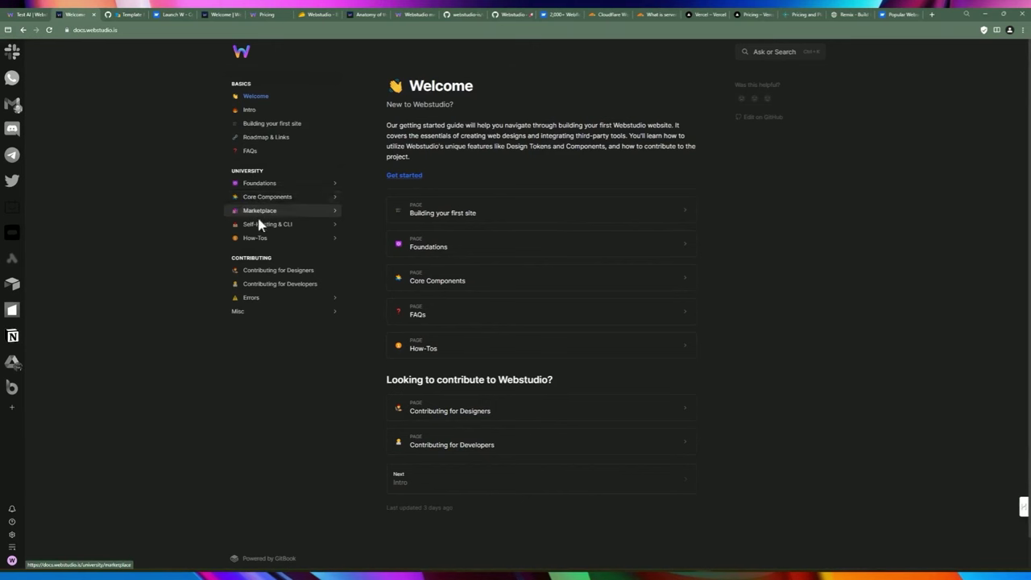
{"action": "left_click", "coordinate": [272, 227]}
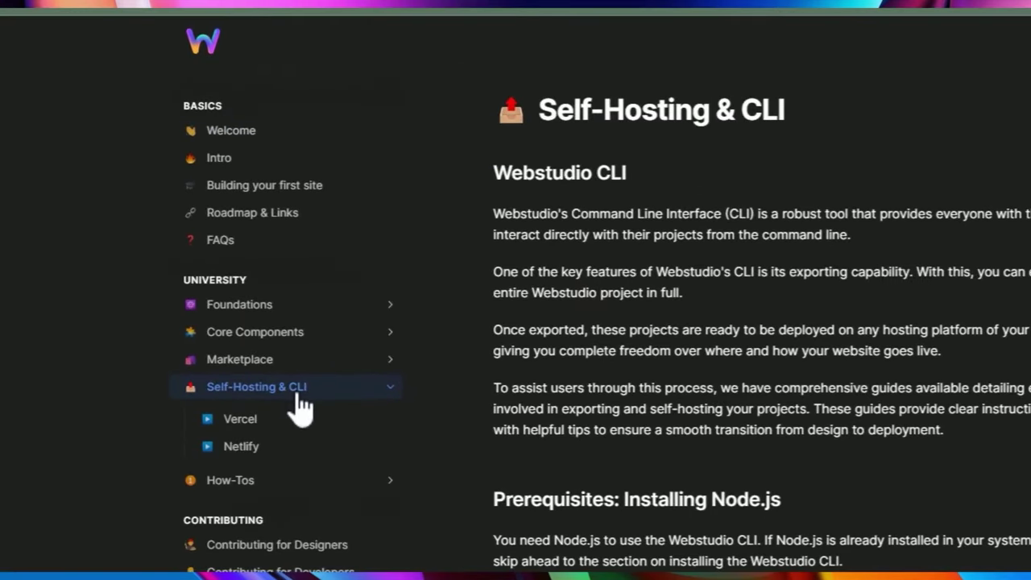
{"action": "left_click_drag", "start_coordinate": [493, 173], "coordinate": [646, 177]}
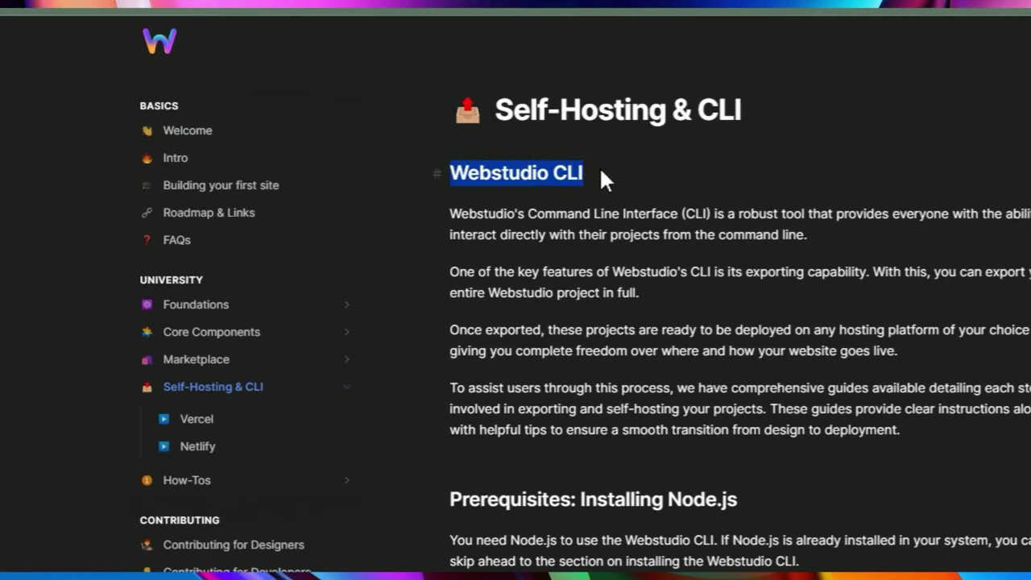
{"action": "double_click", "coordinate": [605, 213]}
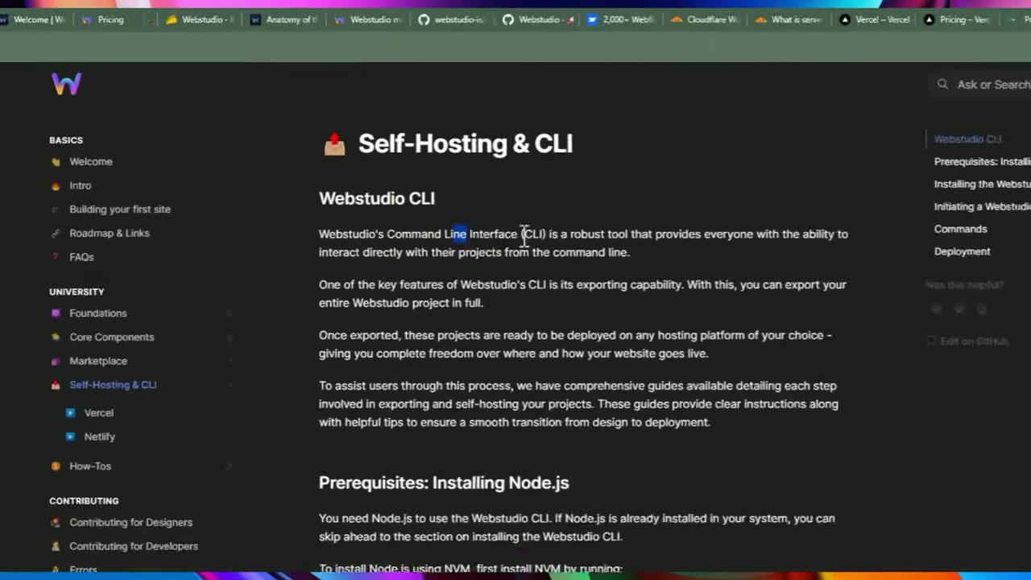
{"action": "left_click", "coordinate": [564, 231]}
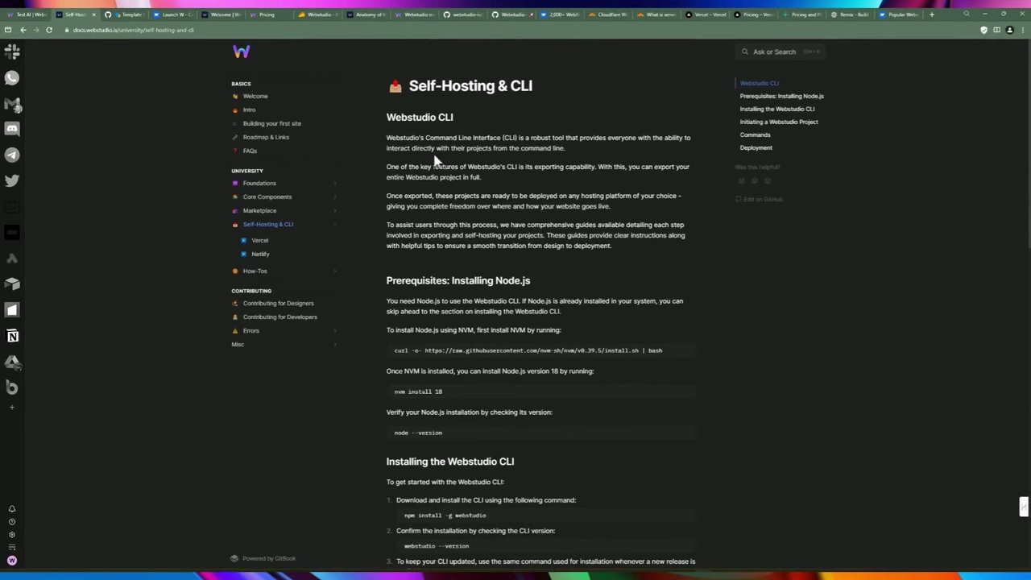
View the Vercel and Netlify self-hosting guides, then go back to the Webstudio dashboard tab.
{"action": "left_click", "coordinate": [259, 240]}
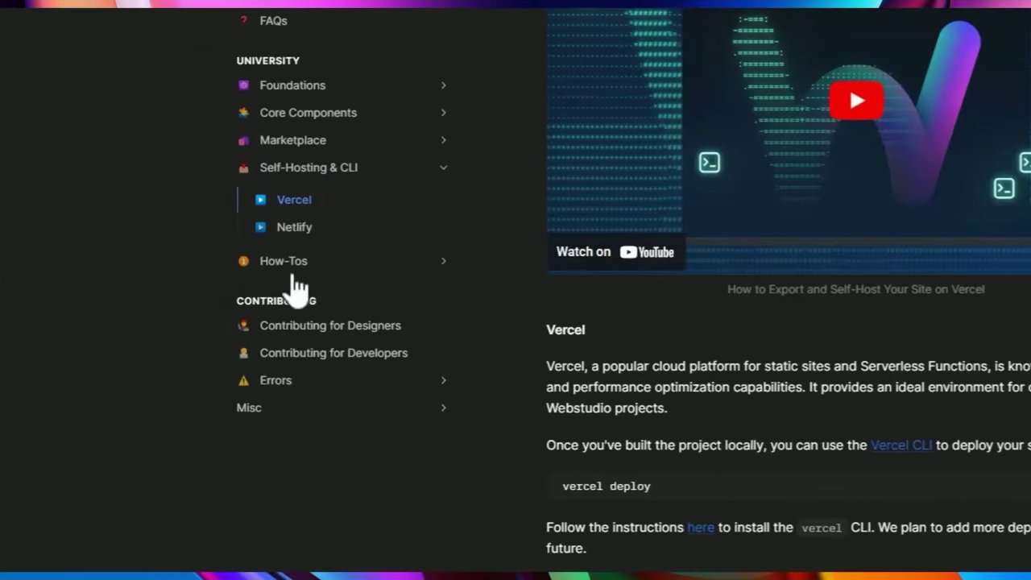
{"action": "left_click", "coordinate": [302, 227]}
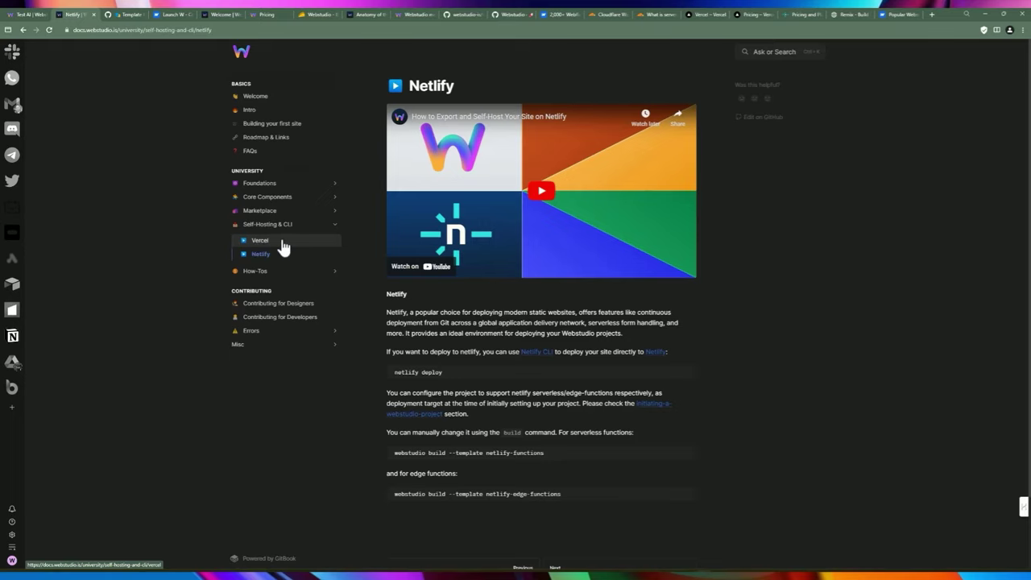
{"action": "left_click", "coordinate": [21, 16]}
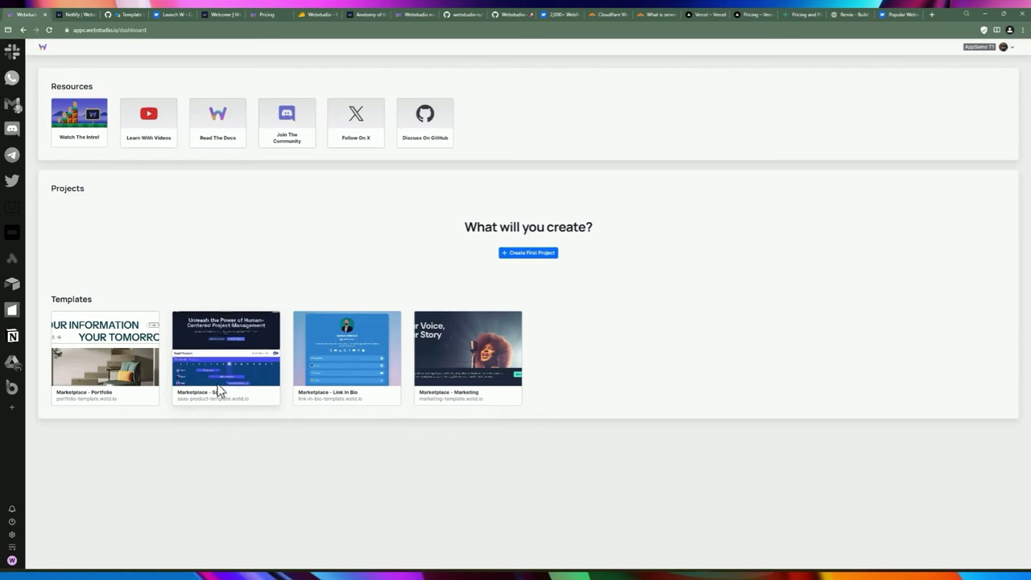
Clone the Marketplace - SaaS template as a project titled 'Demo SaaS'.
{"action": "left_click", "coordinate": [232, 356]}
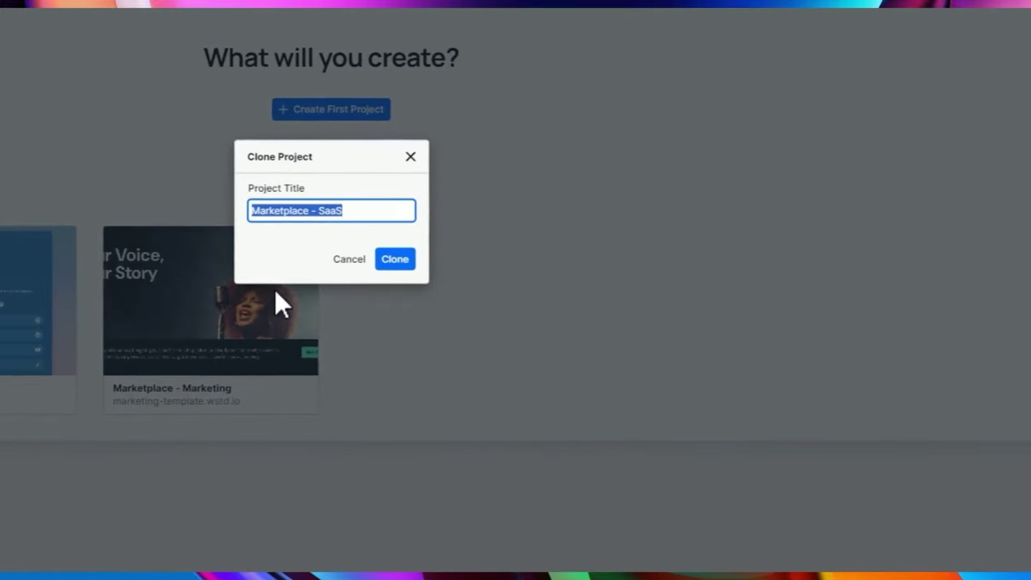
{"action": "type", "text": "Demo SaaS"}
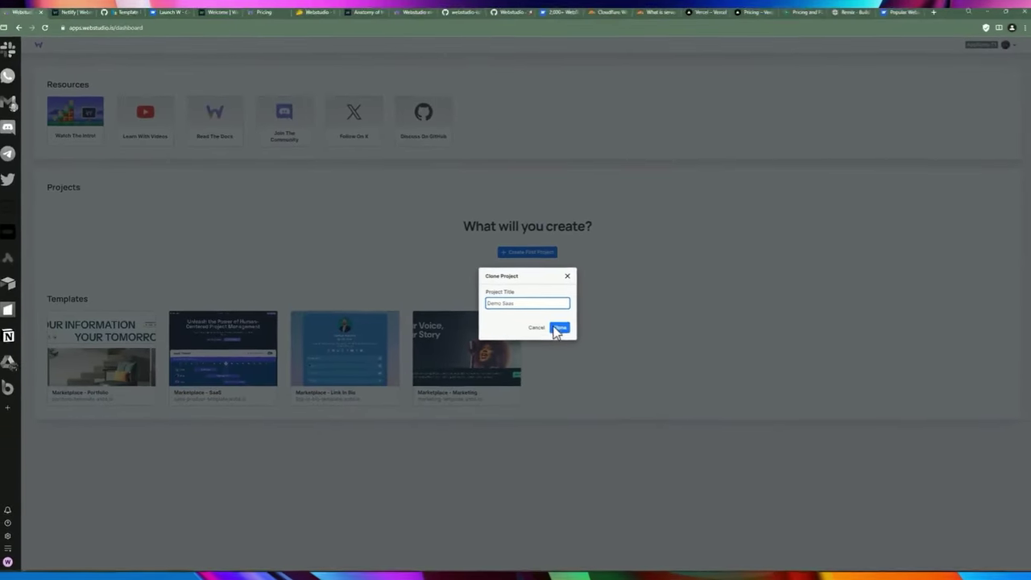
{"action": "left_click", "coordinate": [524, 314]}
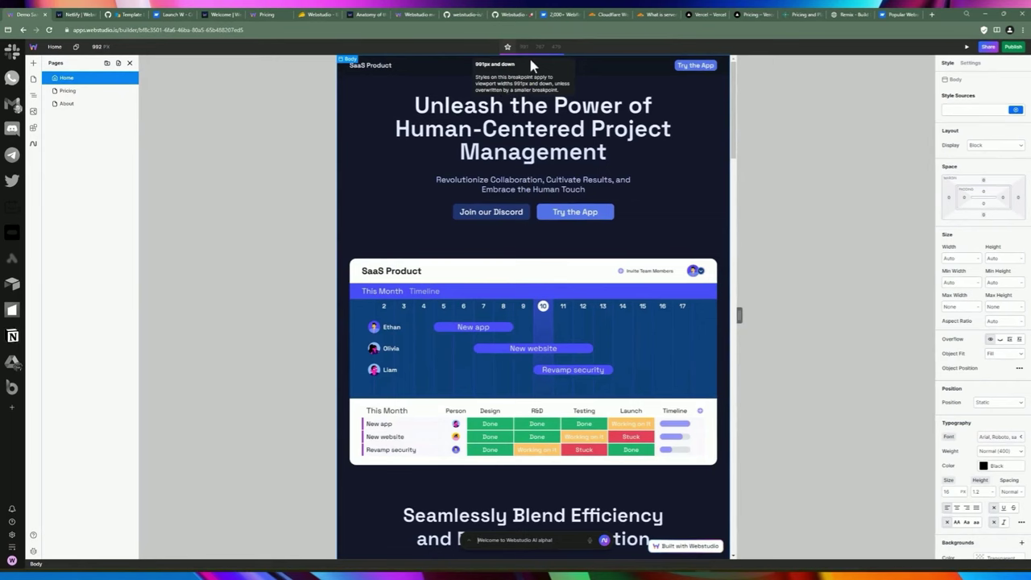
Preview the home page at the 767 Mobile Landscape breakpoint and bring up the 480 px canvas-width settings.
{"action": "left_click", "coordinate": [540, 46]}
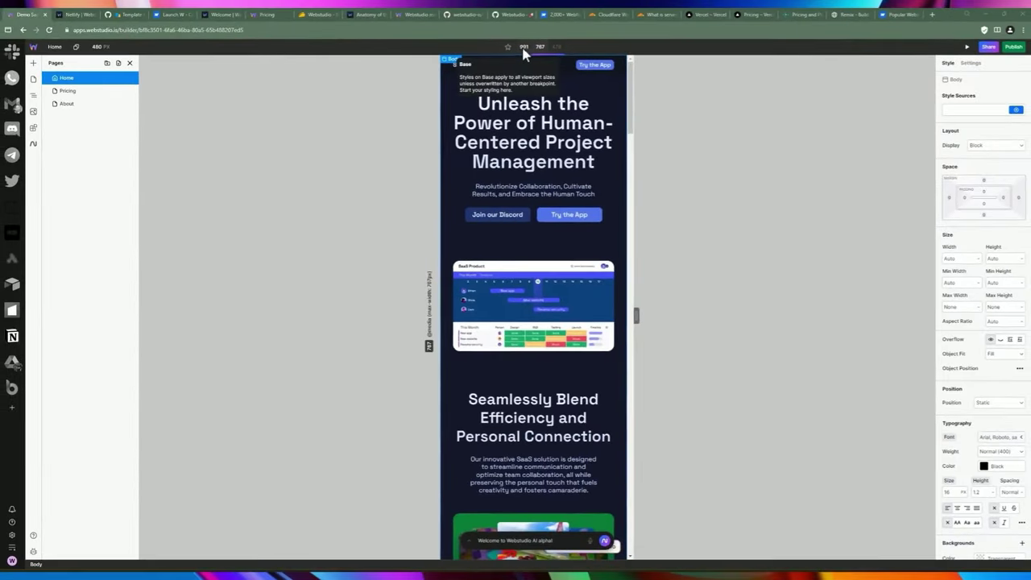
{"action": "left_click", "coordinate": [98, 46]}
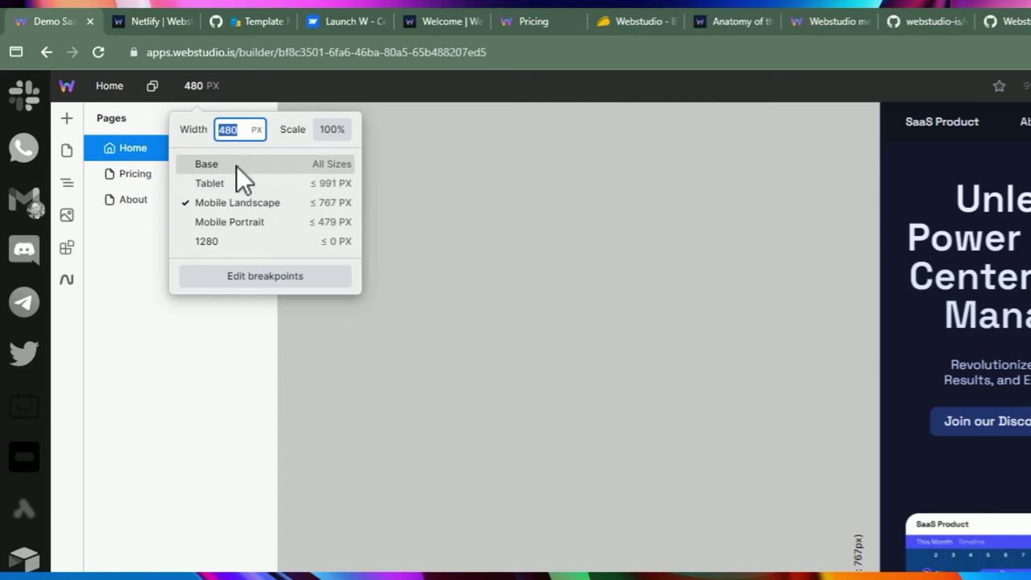
Add a new breakpoint named Desktop with a max width of 1280 px.
{"action": "left_click", "coordinate": [234, 282]}
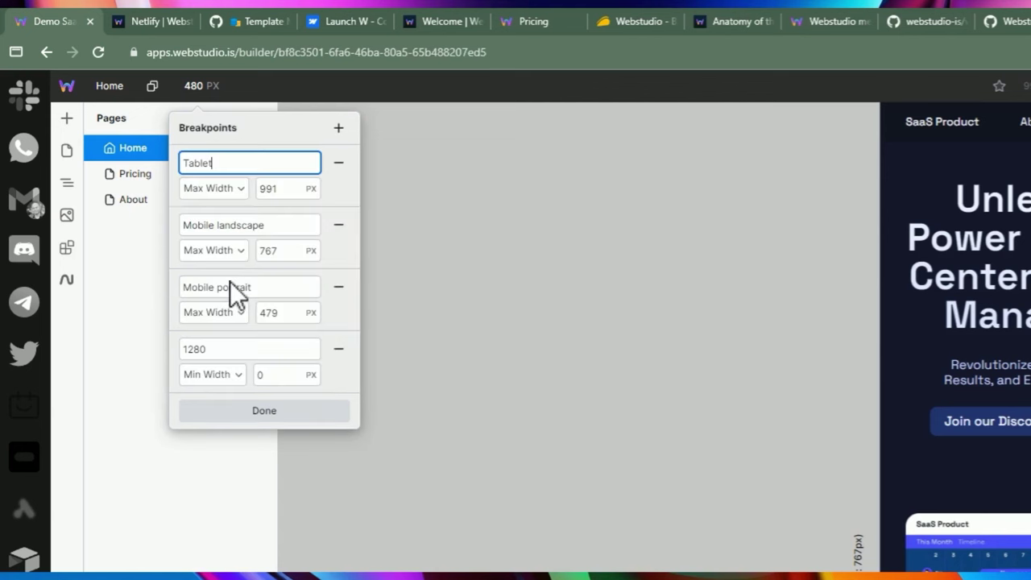
{"action": "left_click", "coordinate": [337, 129]}
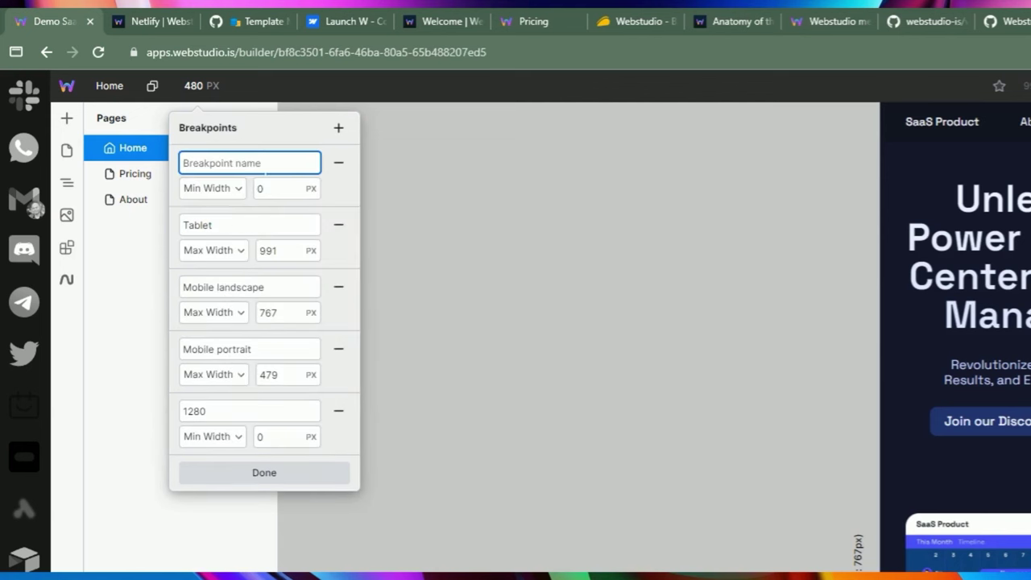
{"action": "type", "text": "1280"}
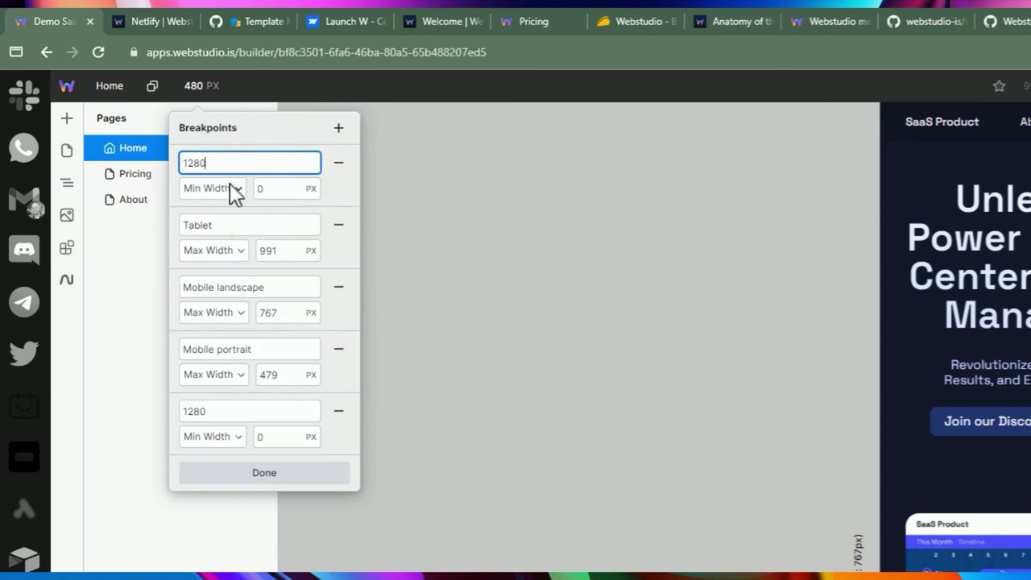
{"action": "left_click", "coordinate": [230, 186]}
{"action": "left_click", "coordinate": [213, 212]}
{"action": "left_click", "coordinate": [274, 191]}
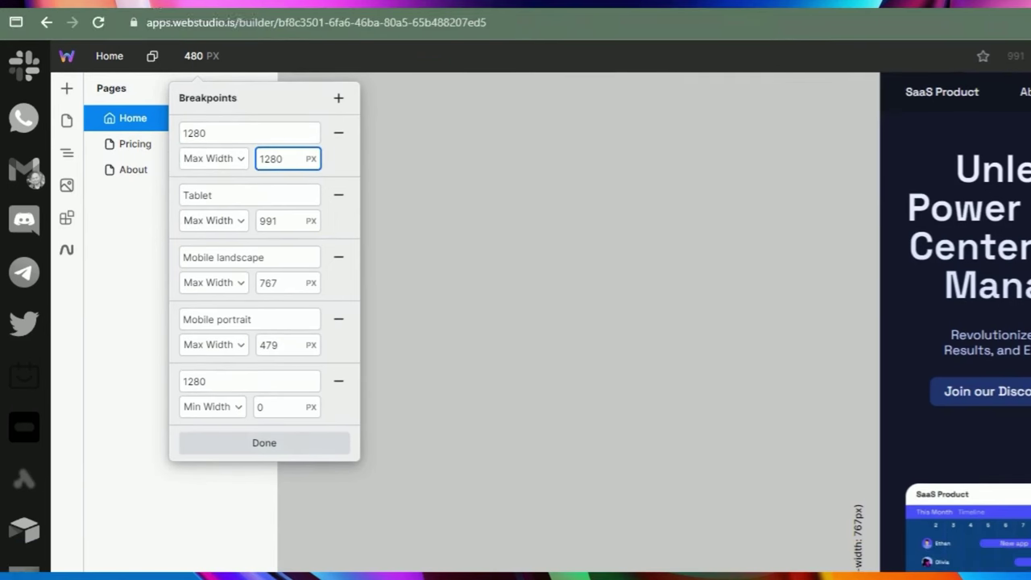
{"action": "left_click", "coordinate": [242, 163]}
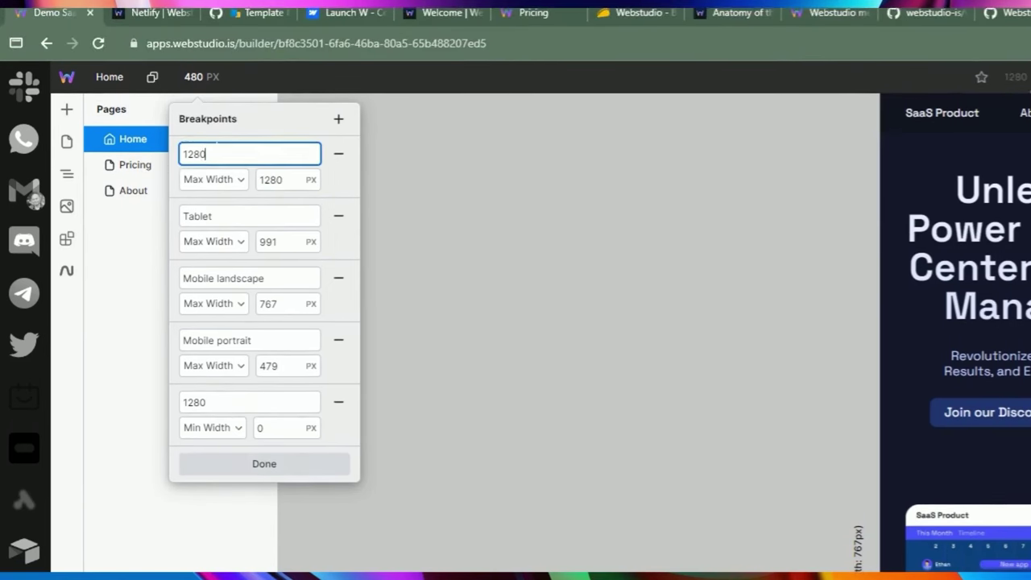
{"action": "double_click", "coordinate": [197, 155]}
{"action": "type", "text": "Desk"}
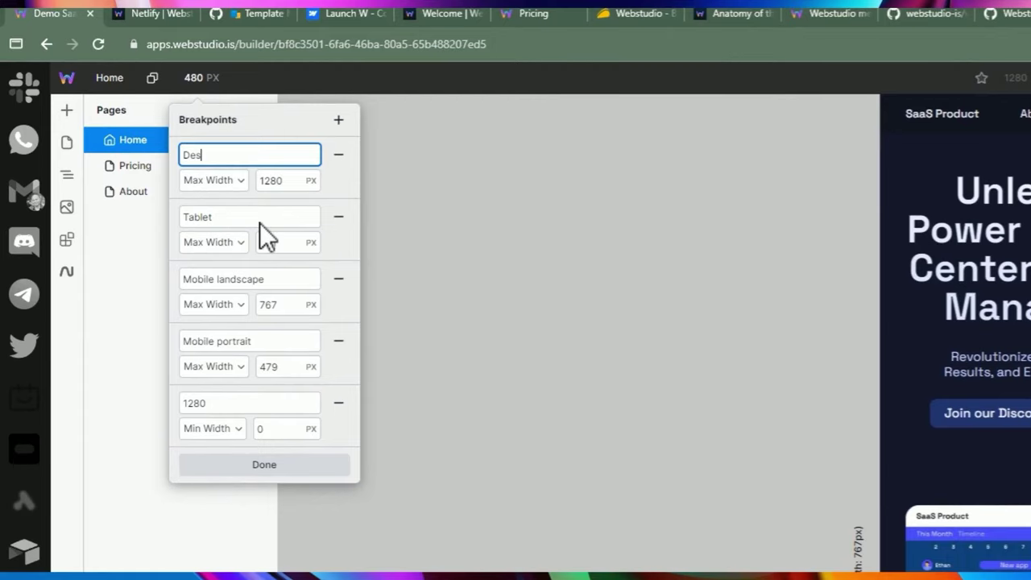
{"action": "type", "text": "top"}
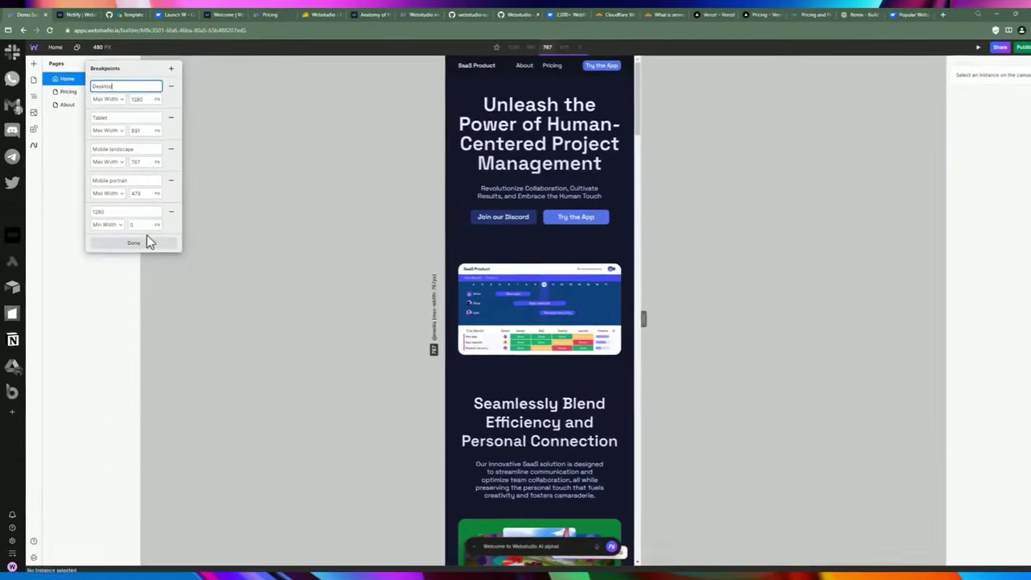
{"action": "left_click", "coordinate": [264, 464]}
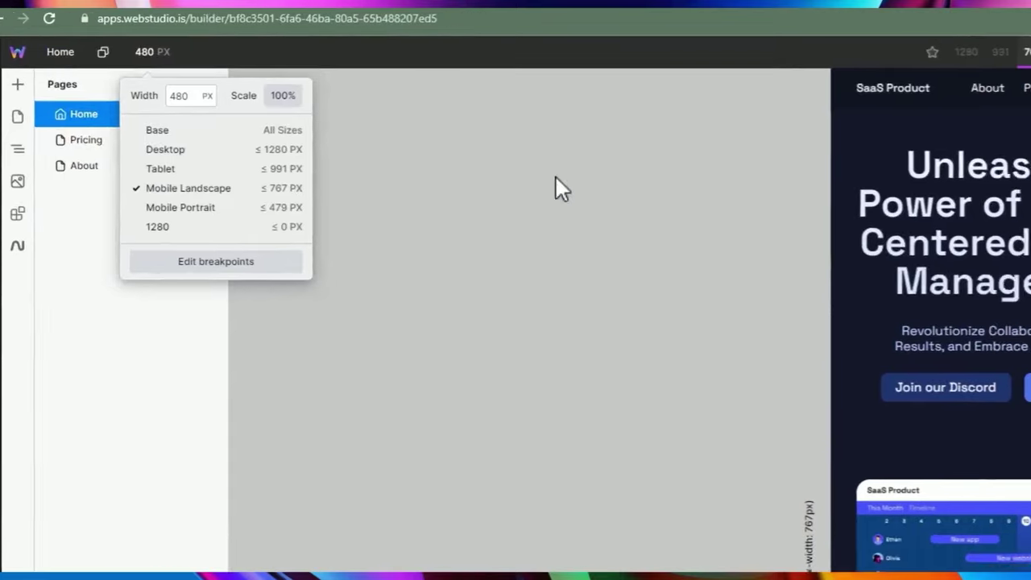
Cycle the preview through the 1280, 991, 767, 479 and 0 breakpoints.
{"action": "left_click", "coordinate": [570, 110]}
{"action": "left_click", "coordinate": [727, 88]}
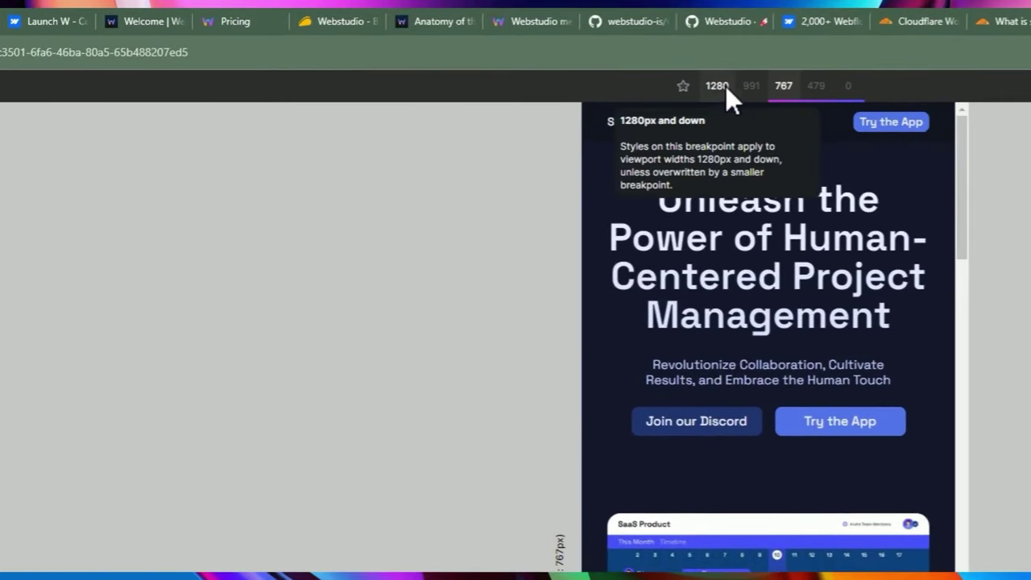
{"action": "left_click", "coordinate": [726, 86]}
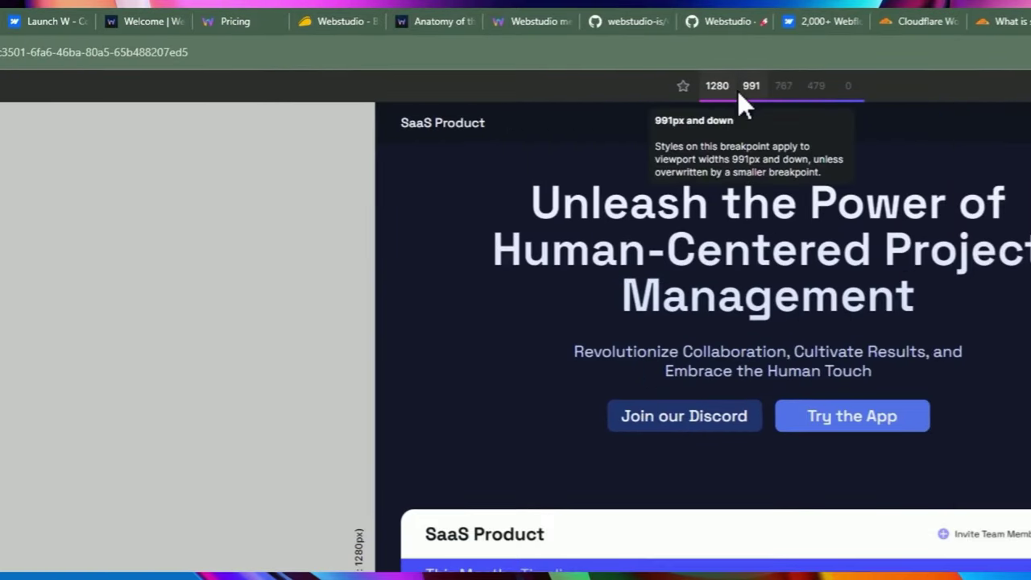
{"action": "left_click", "coordinate": [749, 86]}
{"action": "left_click", "coordinate": [794, 84]}
{"action": "left_click", "coordinate": [816, 86]}
{"action": "left_click", "coordinate": [847, 86]}
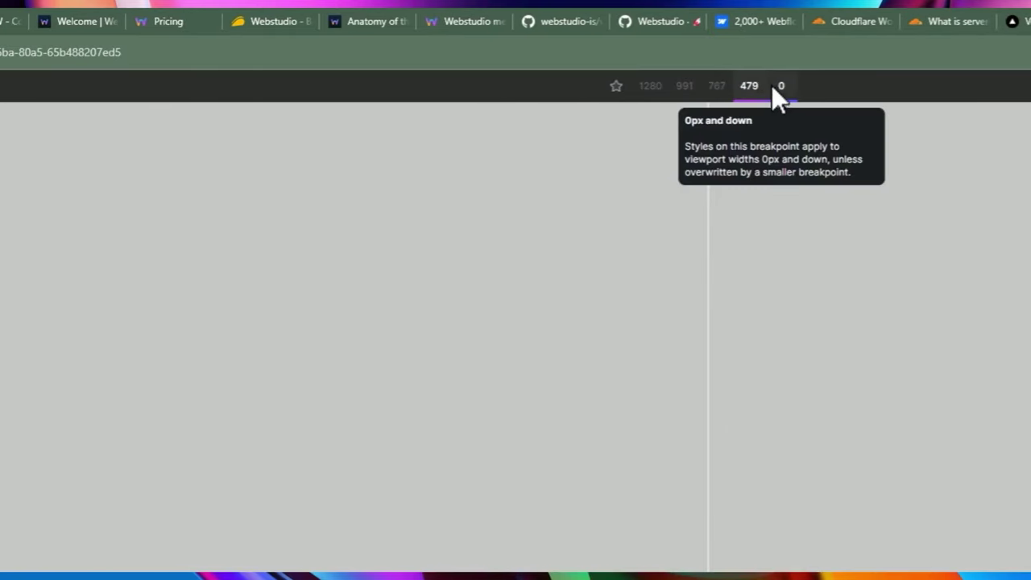
Cycle through the breakpoints again, then drag the canvas edge to a 1158 px width.
{"action": "left_click", "coordinate": [717, 85]}
{"action": "left_click", "coordinate": [750, 85]}
{"action": "left_click", "coordinate": [717, 87]}
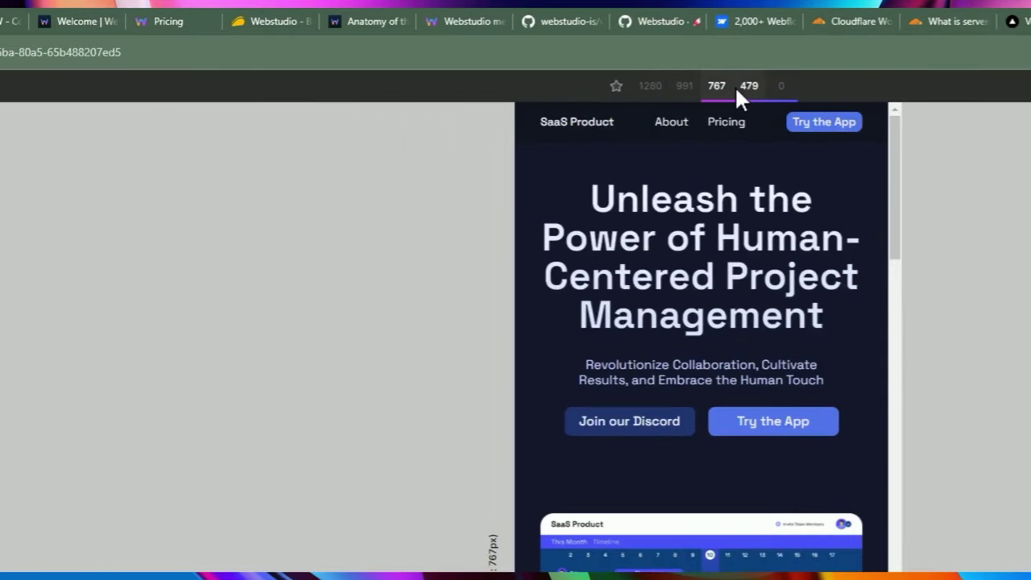
{"action": "left_click", "coordinate": [748, 87]}
{"action": "left_click", "coordinate": [650, 89]}
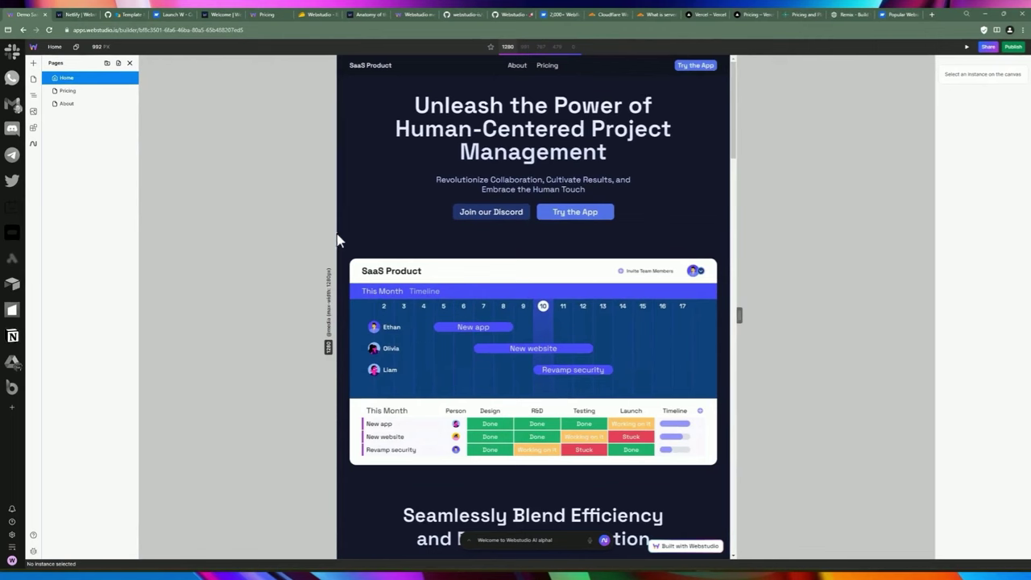
{"action": "left_click_drag", "start_coordinate": [329, 242], "coordinate": [257, 238]}
Go to the projects dashboard, reopen the Demo Saas project, and bring up the main menu.
{"action": "left_click", "coordinate": [33, 46]}
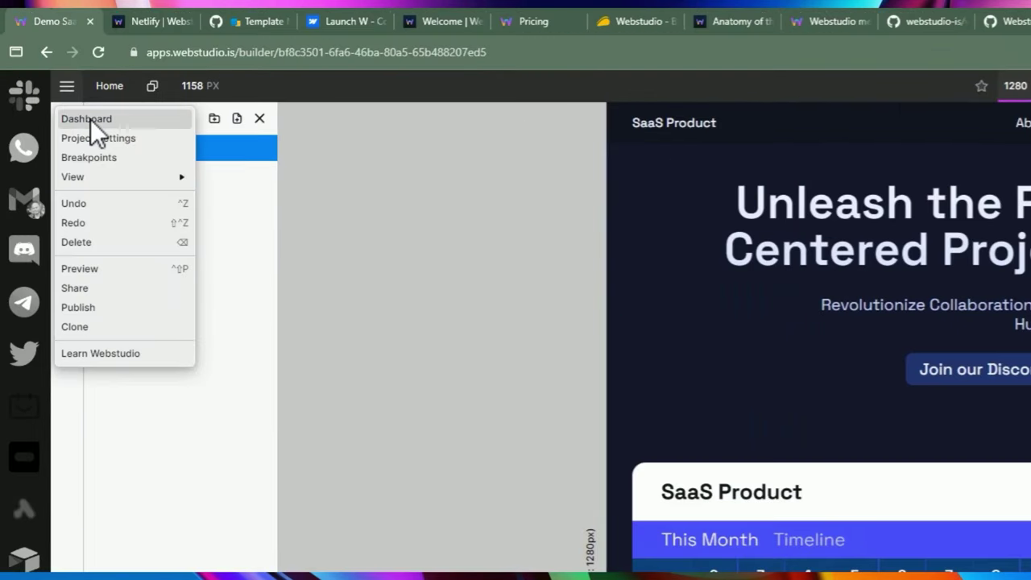
{"action": "left_click", "coordinate": [90, 119]}
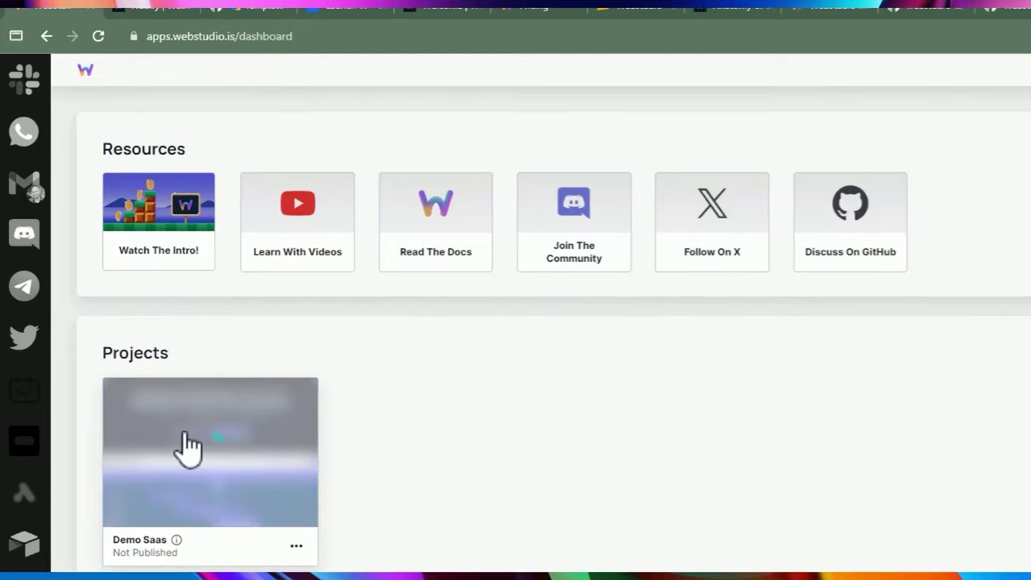
{"action": "left_click", "coordinate": [188, 447]}
{"action": "left_click", "coordinate": [69, 70]}
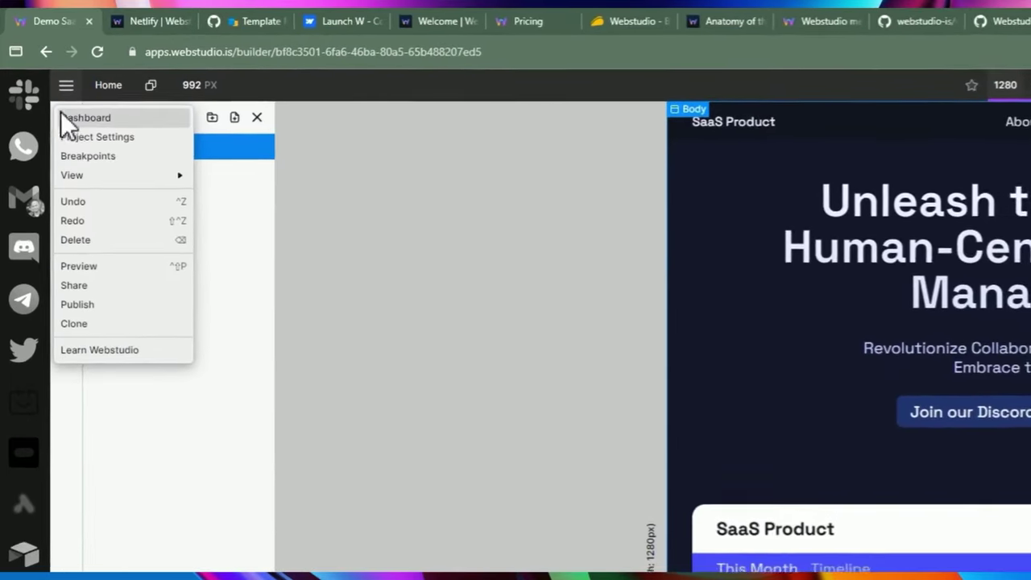
Open Project Settings and review the site name and Redirects settings.
{"action": "left_click", "coordinate": [70, 135]}
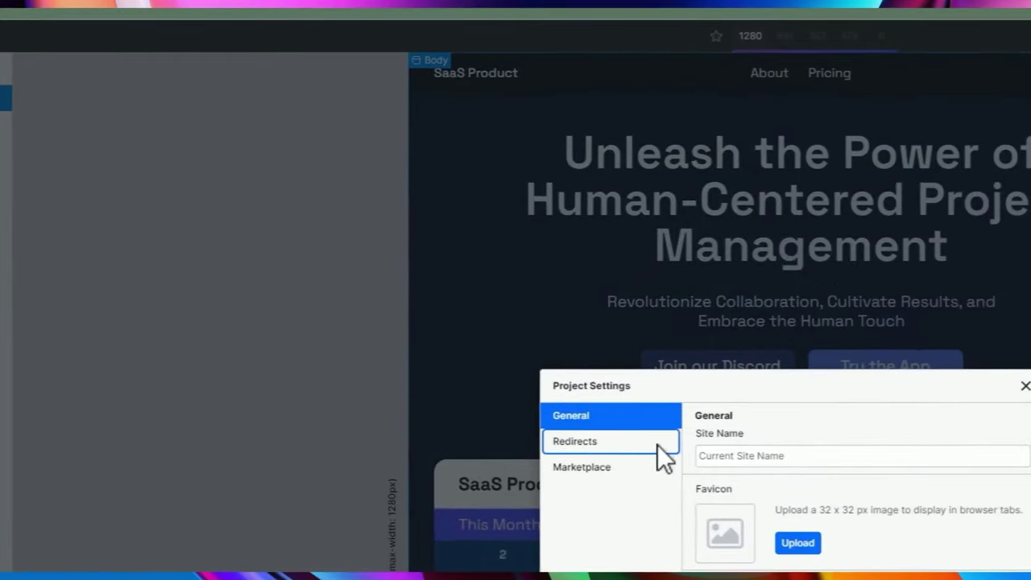
{"action": "left_click", "coordinate": [774, 455]}
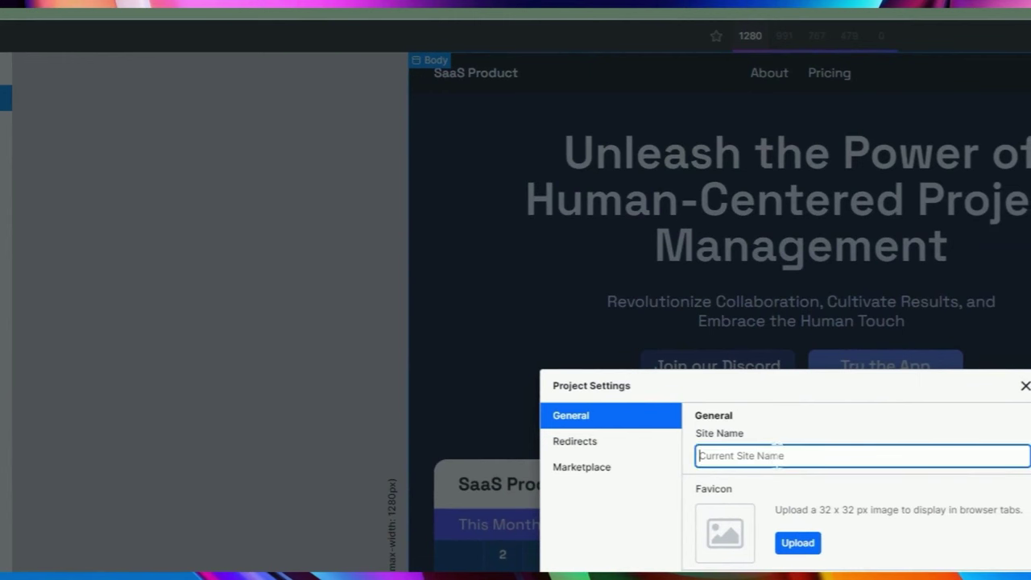
{"action": "left_click", "coordinate": [610, 443]}
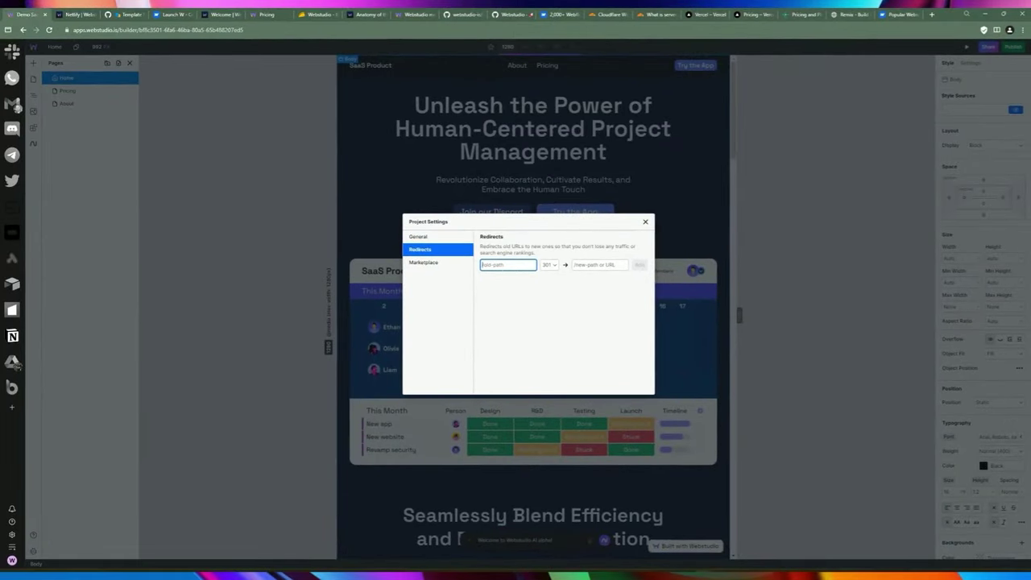
Review the Marketplace tab, tick 'I understand' to accept the submission terms, and close settings.
{"action": "left_click", "coordinate": [429, 264]}
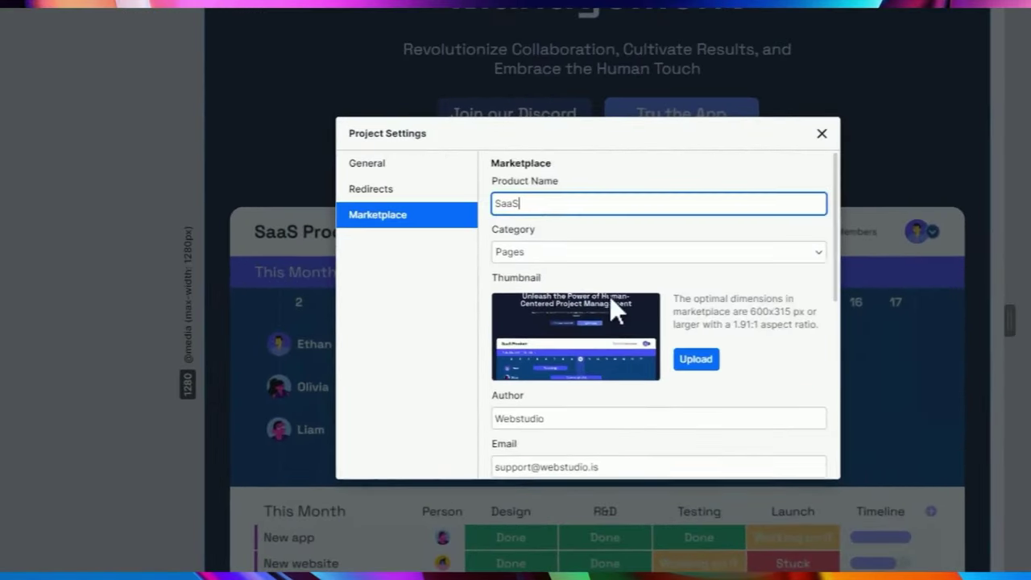
{"action": "scroll", "coordinate": [610, 296], "scroll_direction": "down", "scroll_amount": 3}
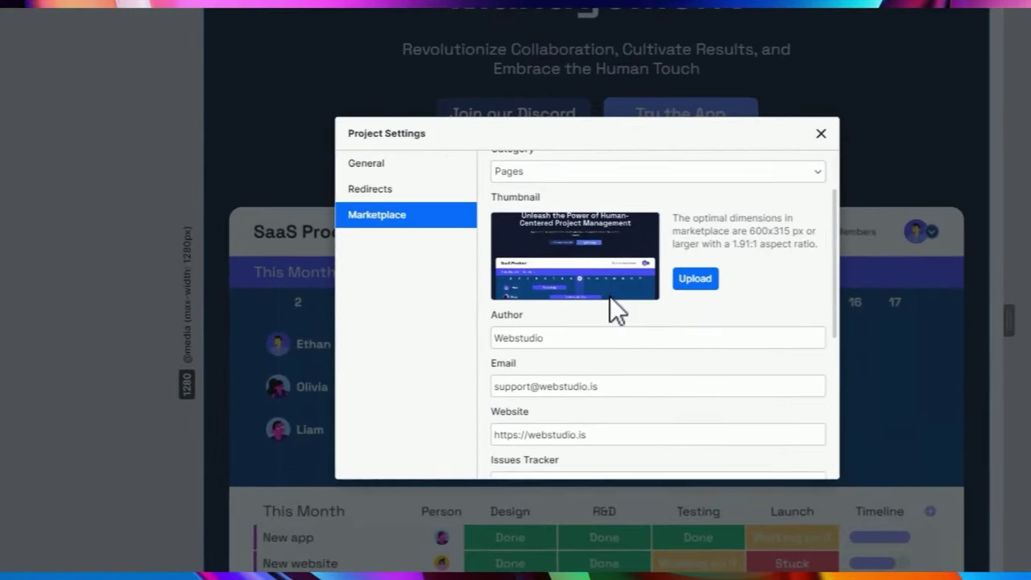
{"action": "scroll", "coordinate": [516, 306], "scroll_direction": "down", "scroll_amount": 3}
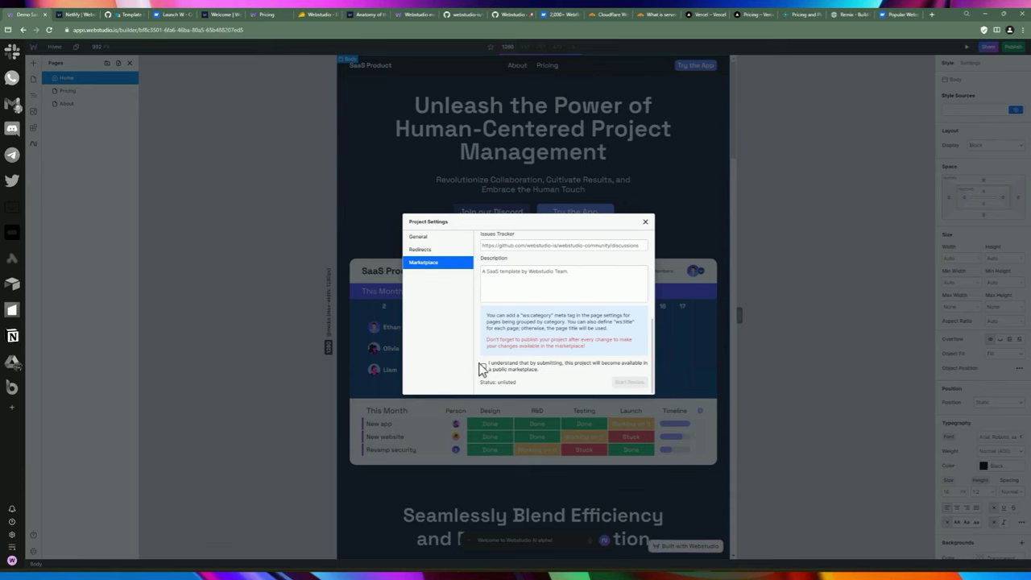
{"action": "scroll", "coordinate": [527, 275], "scroll_direction": "up", "scroll_amount": 1}
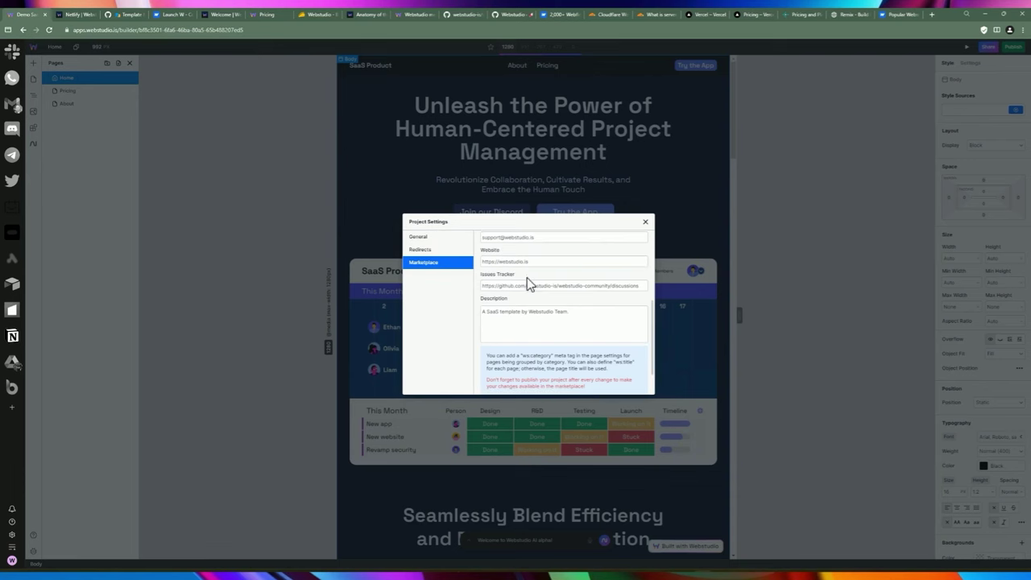
{"action": "scroll", "coordinate": [527, 277], "scroll_direction": "down", "scroll_amount": 1}
{"action": "left_click", "coordinate": [483, 365]}
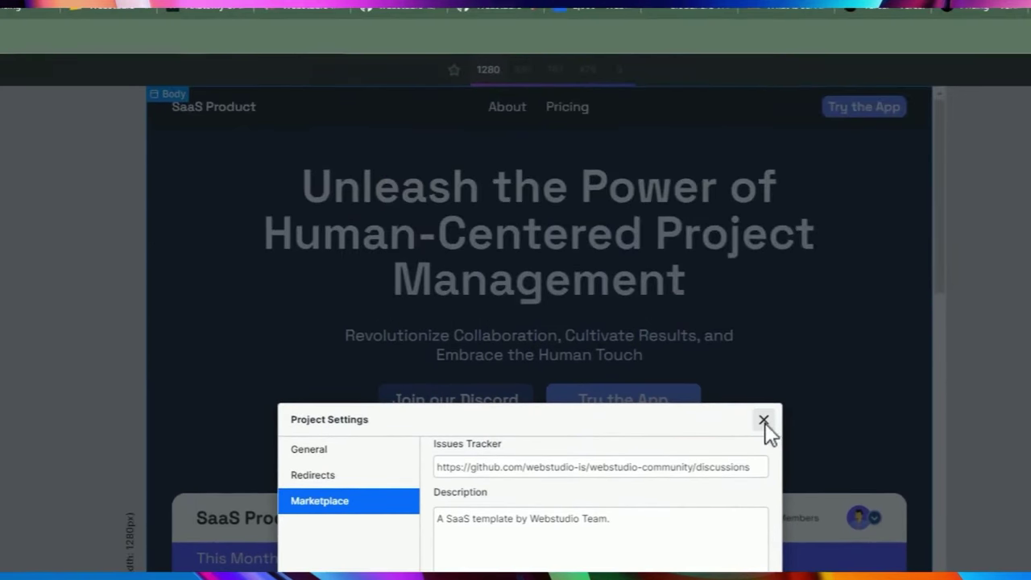
{"action": "left_click", "coordinate": [763, 420]}
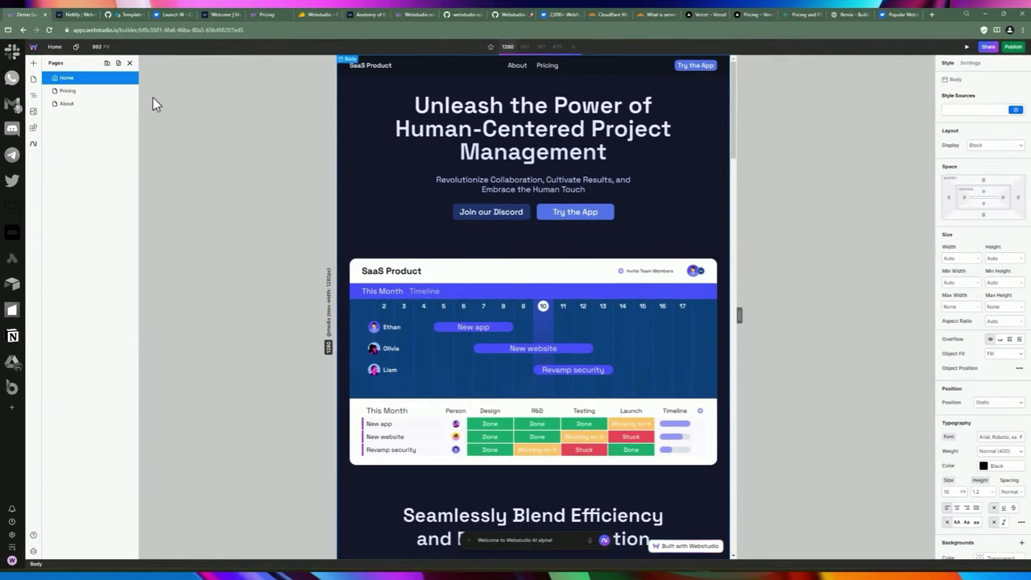
Create a share link named Custom link with view access, cloning and copying allowed.
{"action": "left_click", "coordinate": [33, 46]}
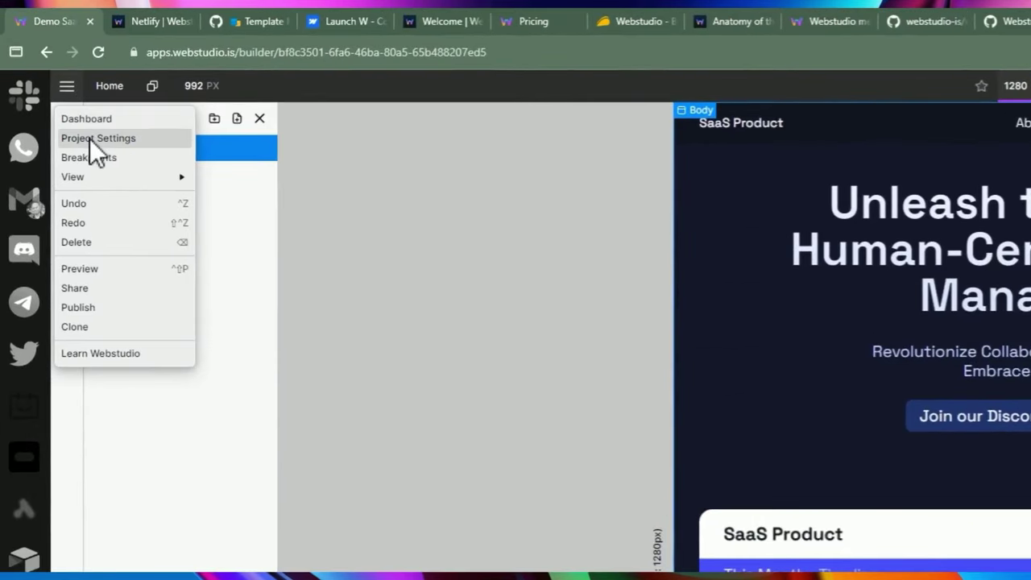
{"action": "mouse_move", "coordinate": [93, 174]}
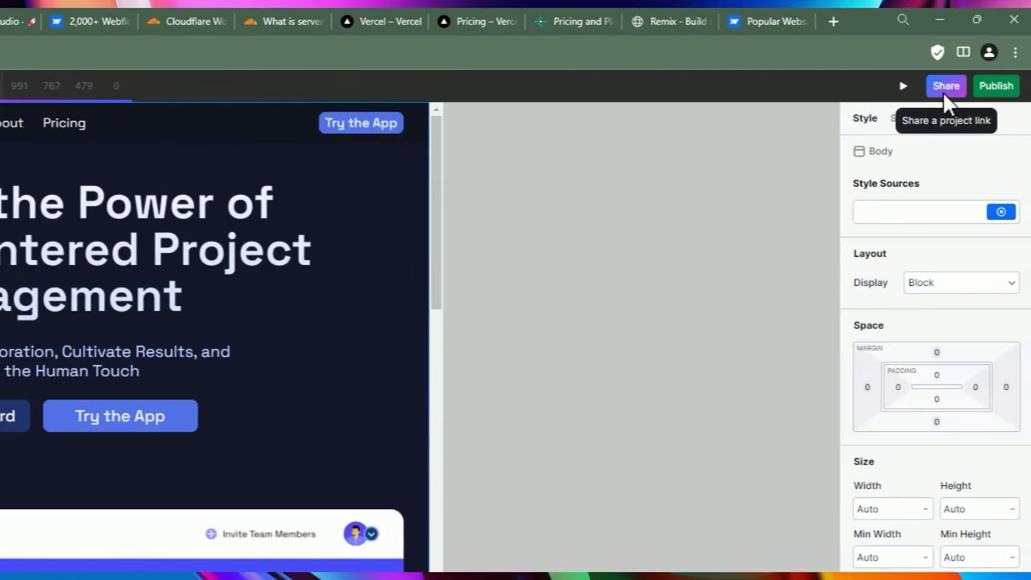
{"action": "left_click", "coordinate": [950, 89]}
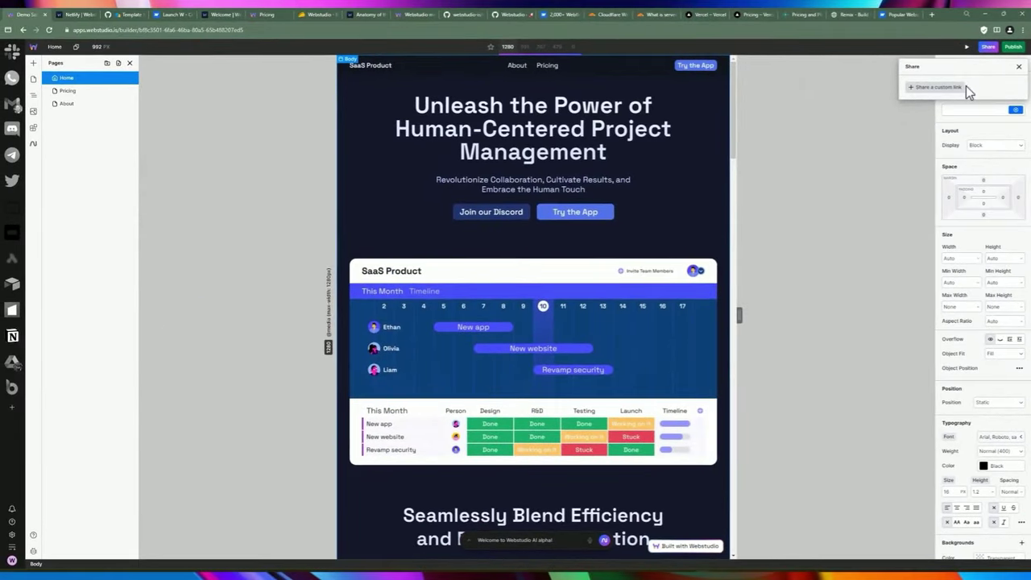
{"action": "left_click", "coordinate": [962, 86]}
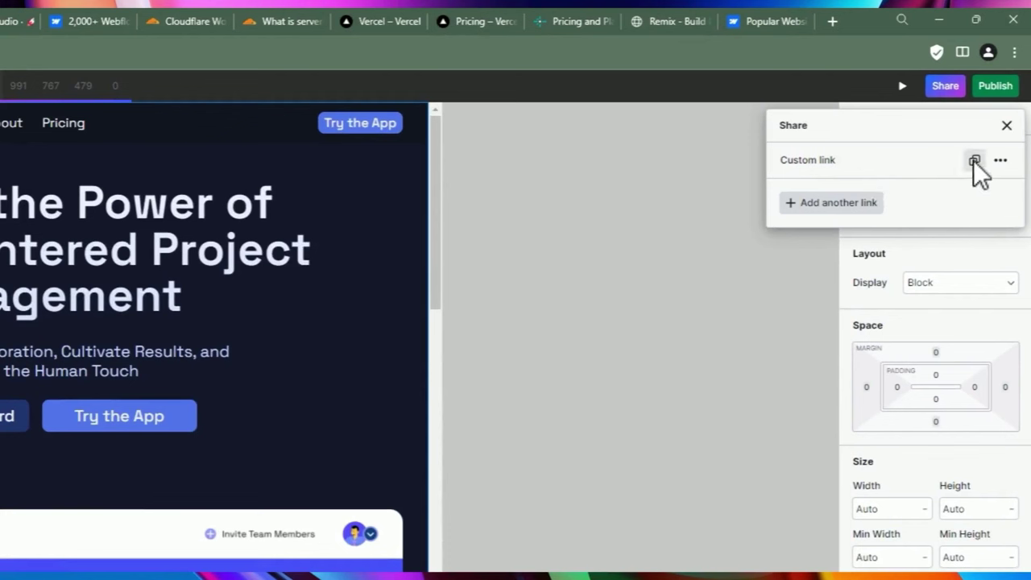
{"action": "left_click", "coordinate": [1001, 160]}
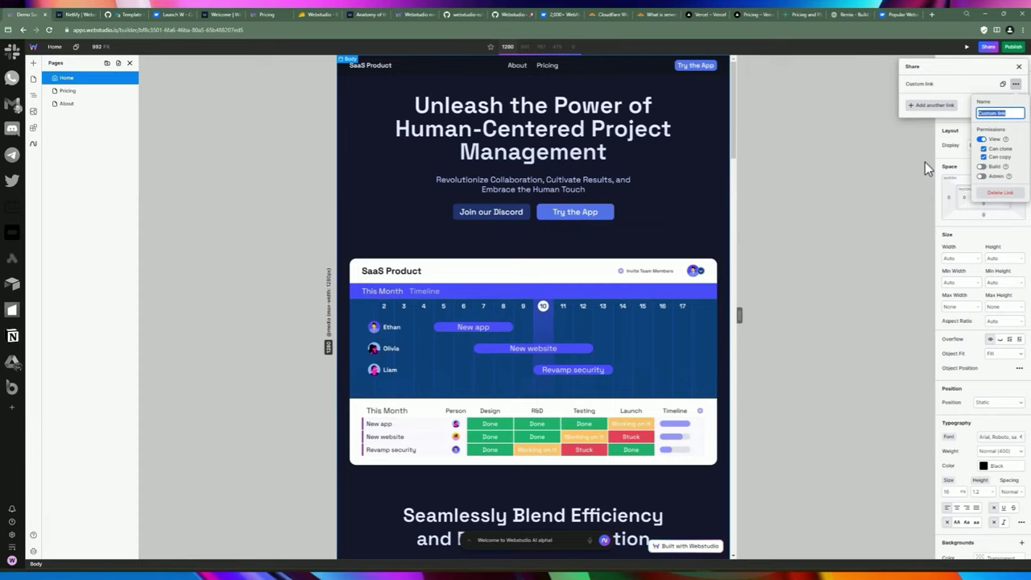
{"action": "left_click", "coordinate": [967, 98]}
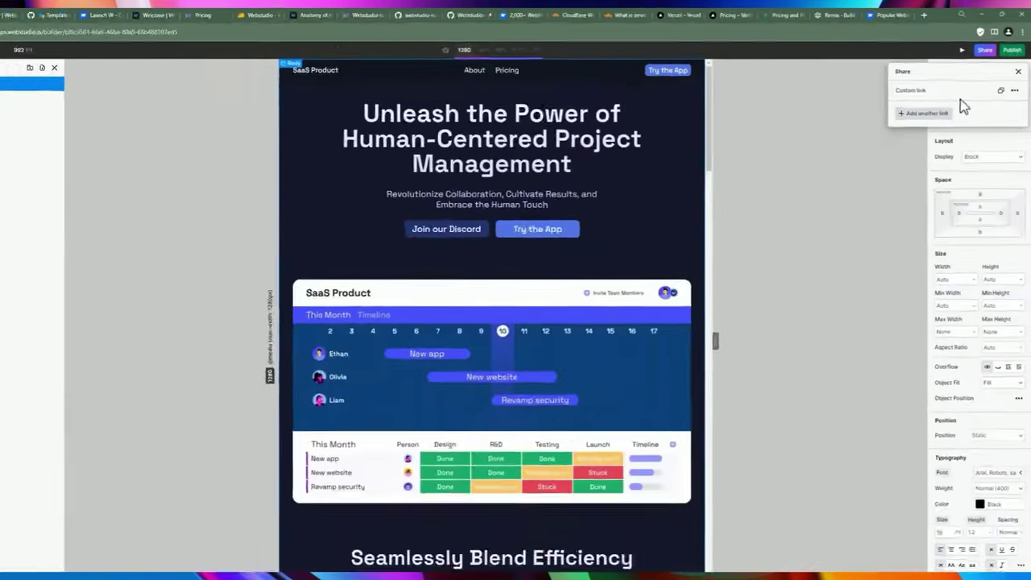
{"action": "key", "text": "Escape"}
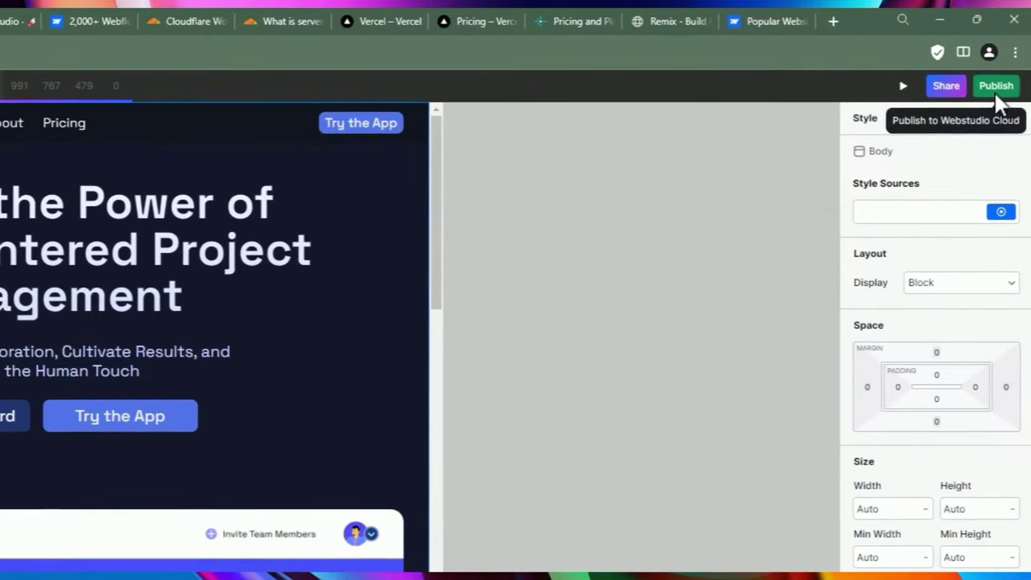
Open the publishing options and review the Export instructions.
{"action": "left_click", "coordinate": [1008, 60]}
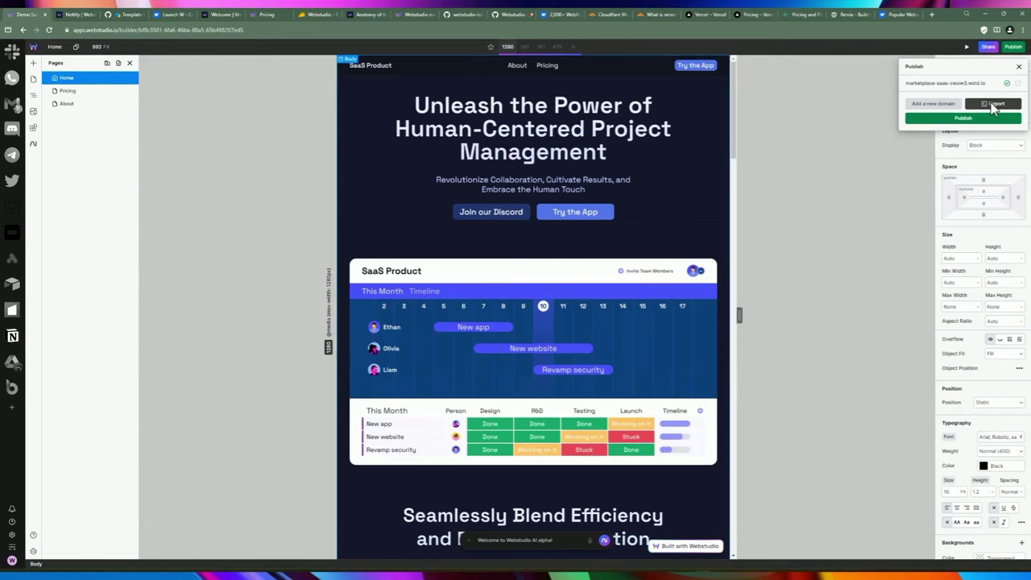
{"action": "left_click", "coordinate": [994, 105]}
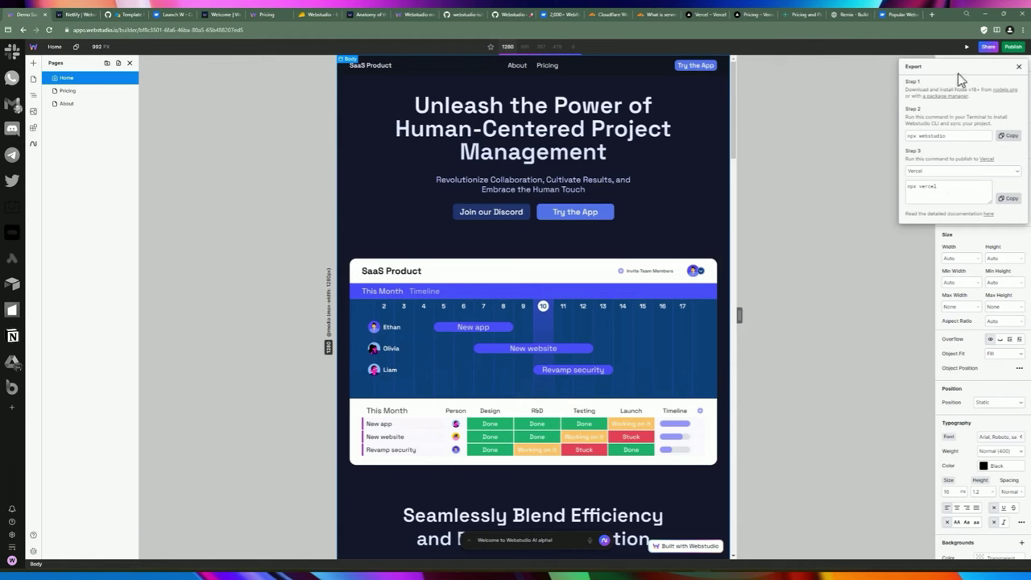
{"action": "left_click", "coordinate": [1019, 66]}
Publish the Demo Saas site to marketplace-saas-cwuw3.wstd.io and check it in its tab.
{"action": "left_click", "coordinate": [1013, 49]}
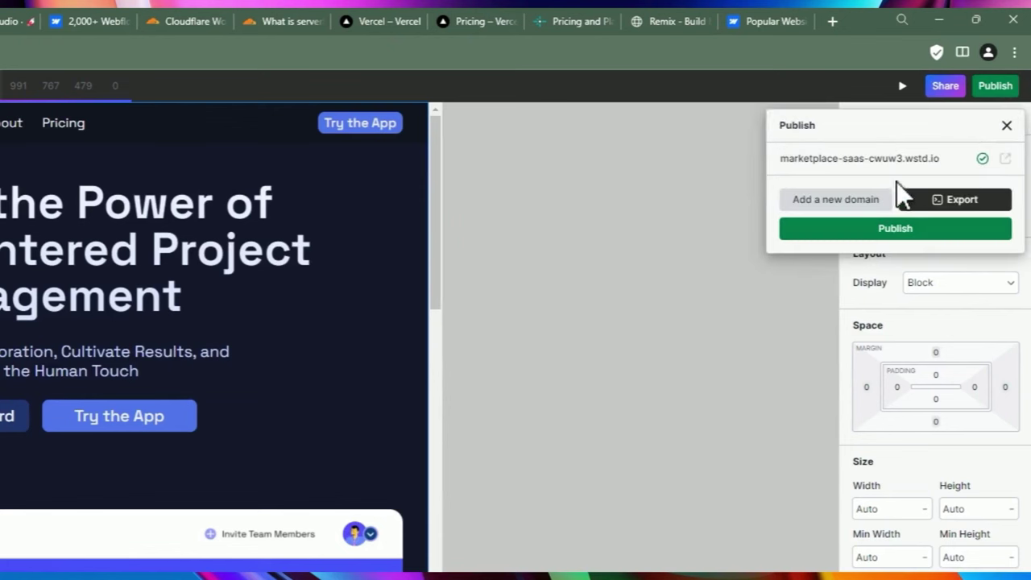
{"action": "left_click", "coordinate": [945, 162]}
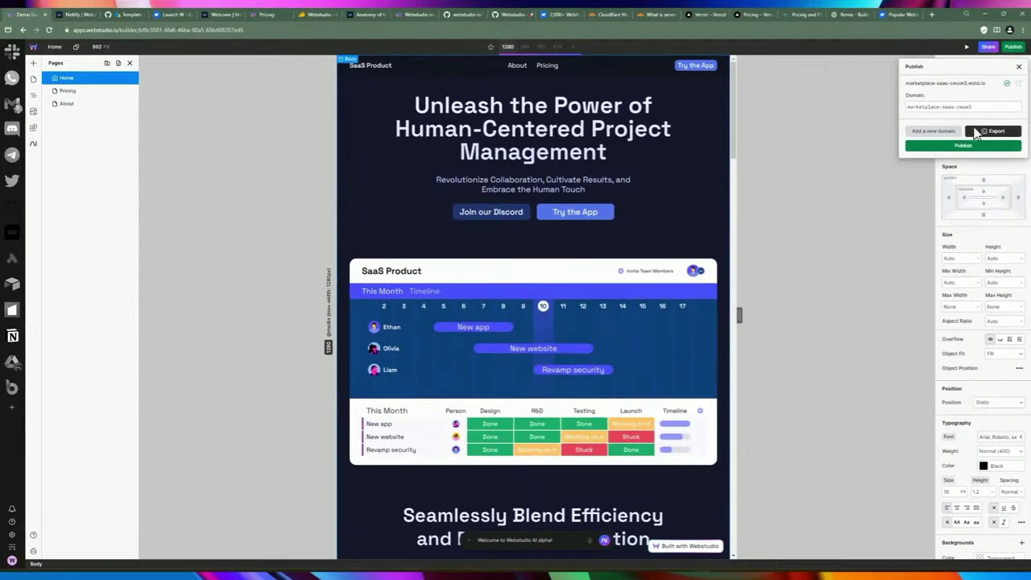
{"action": "left_click", "coordinate": [962, 145]}
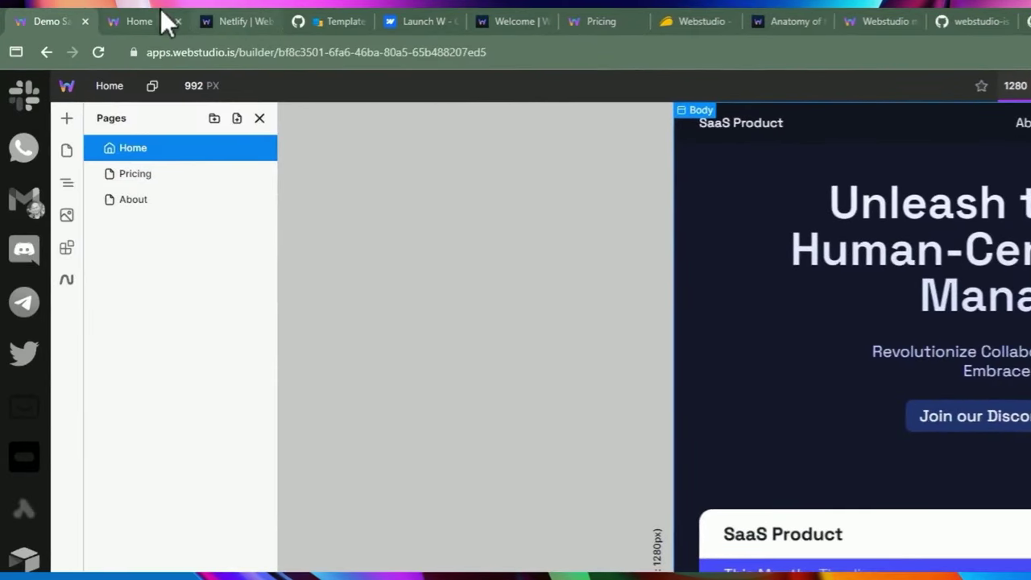
{"action": "left_click", "coordinate": [70, 15]}
{"action": "left_click", "coordinate": [68, 19]}
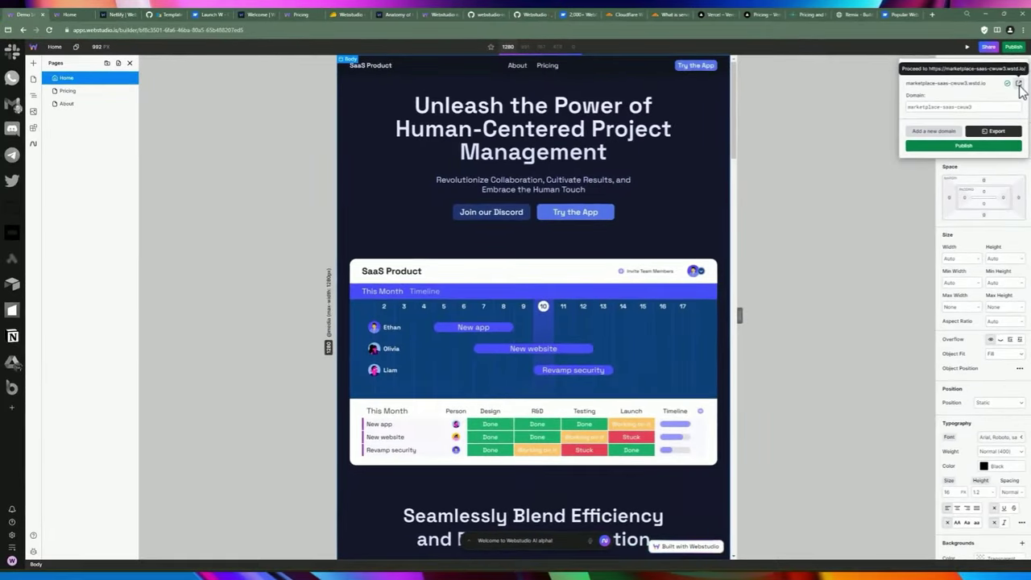
Scroll through the live home page, visit its About and Pricing pages, then return to the builder.
{"action": "left_click", "coordinate": [1019, 84]}
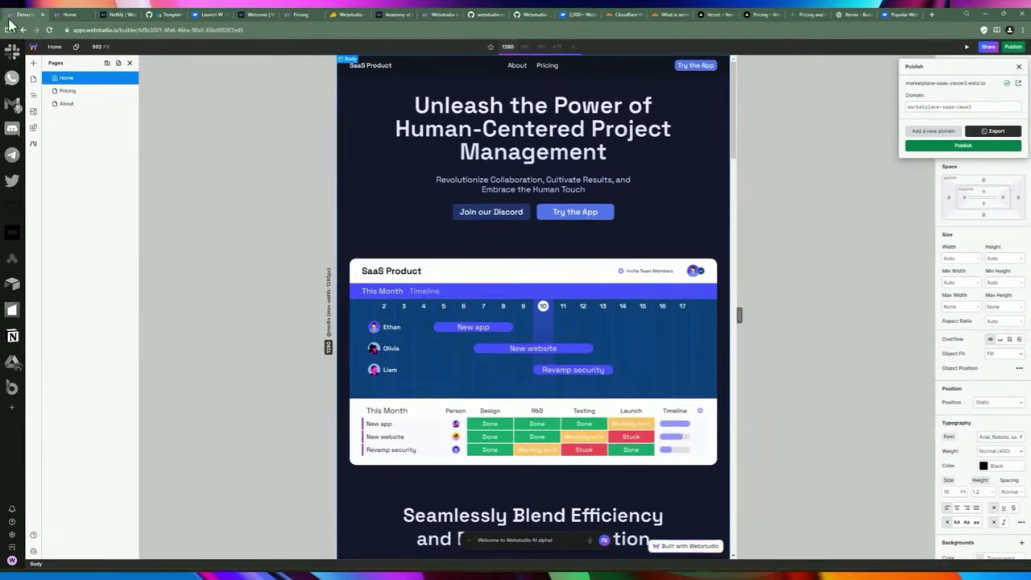
{"action": "scroll", "coordinate": [333, 288], "scroll_direction": "down", "scroll_amount": 2}
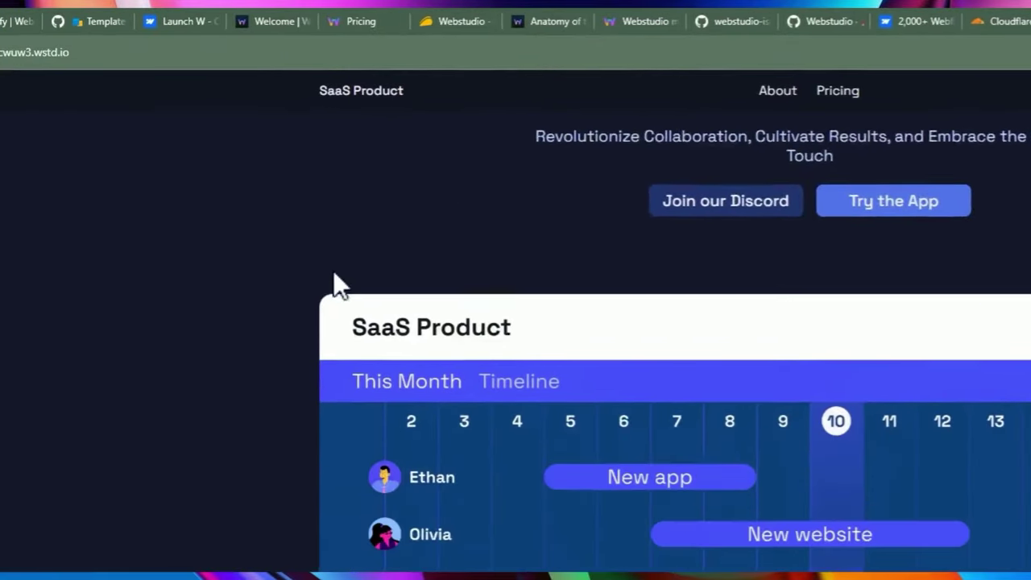
{"action": "scroll", "coordinate": [230, 214], "scroll_direction": "up", "scroll_amount": 2}
{"action": "scroll", "coordinate": [480, 331], "scroll_direction": "down", "scroll_amount": 5}
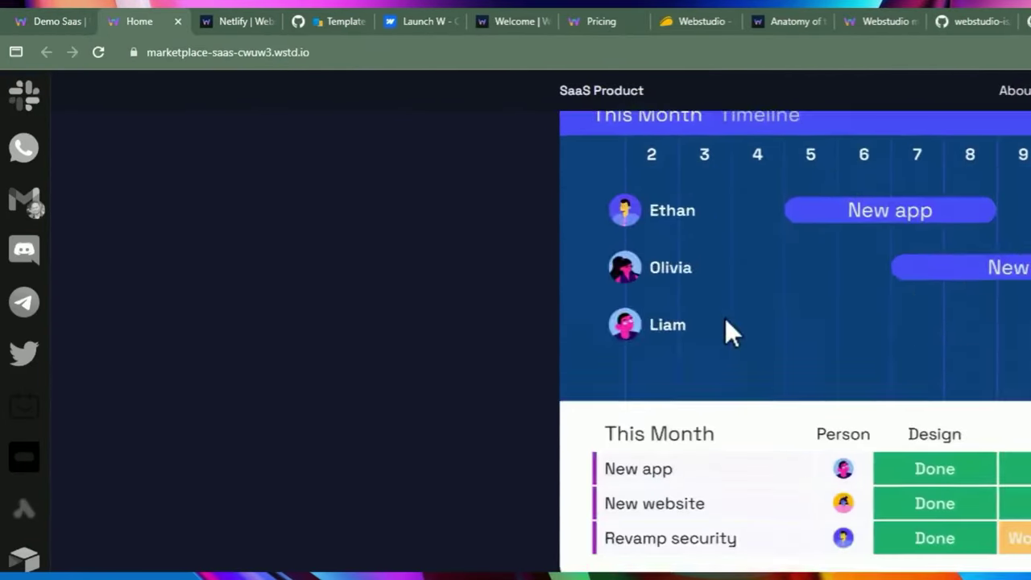
{"action": "scroll", "coordinate": [725, 319], "scroll_direction": "down", "scroll_amount": 5}
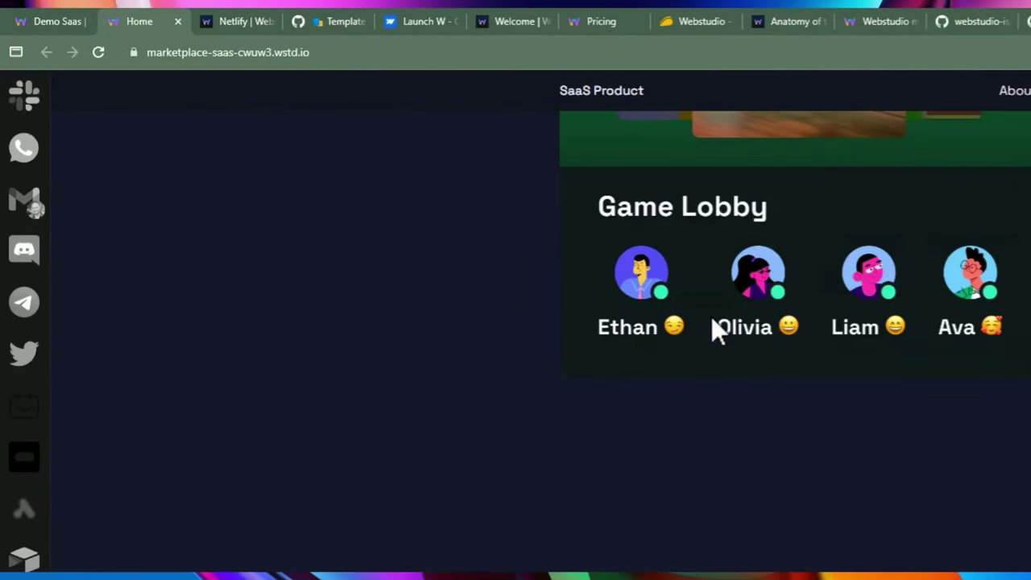
{"action": "key", "text": "ctrl+l"}
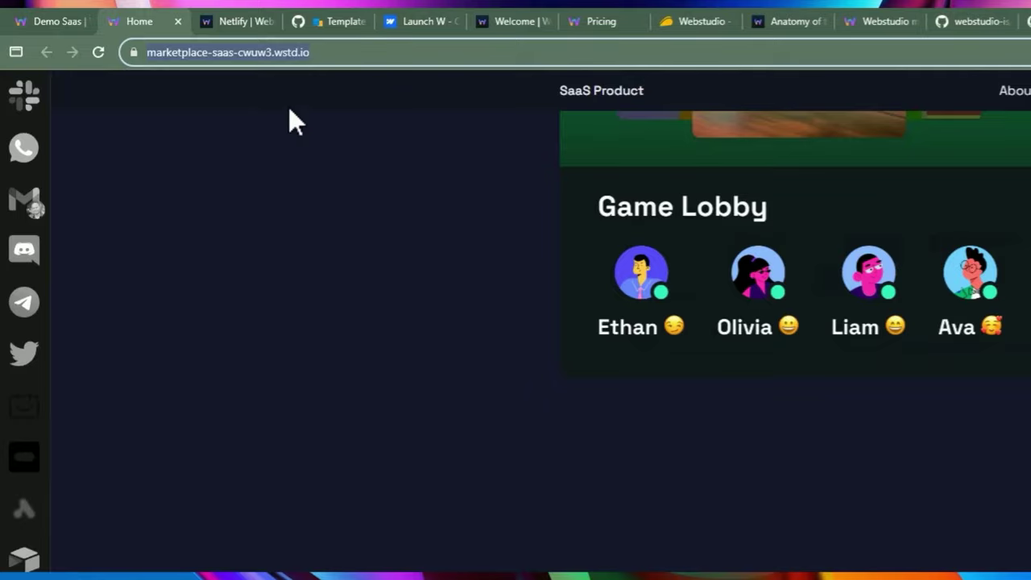
{"action": "scroll", "coordinate": [605, 425], "scroll_direction": "down", "scroll_amount": 10}
{"action": "scroll", "coordinate": [281, 194], "scroll_direction": "up", "scroll_amount": 8}
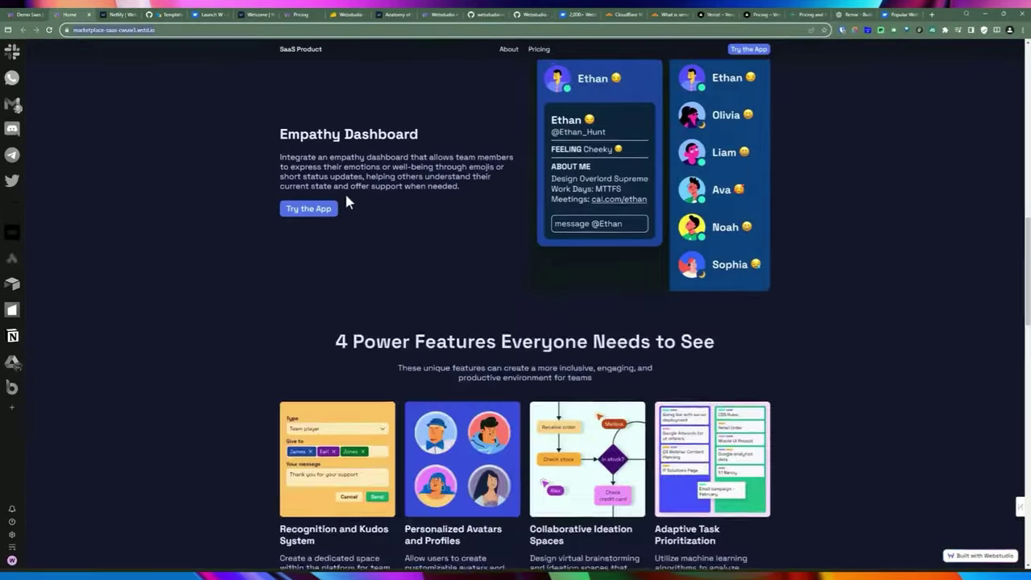
{"action": "left_click", "coordinate": [508, 49]}
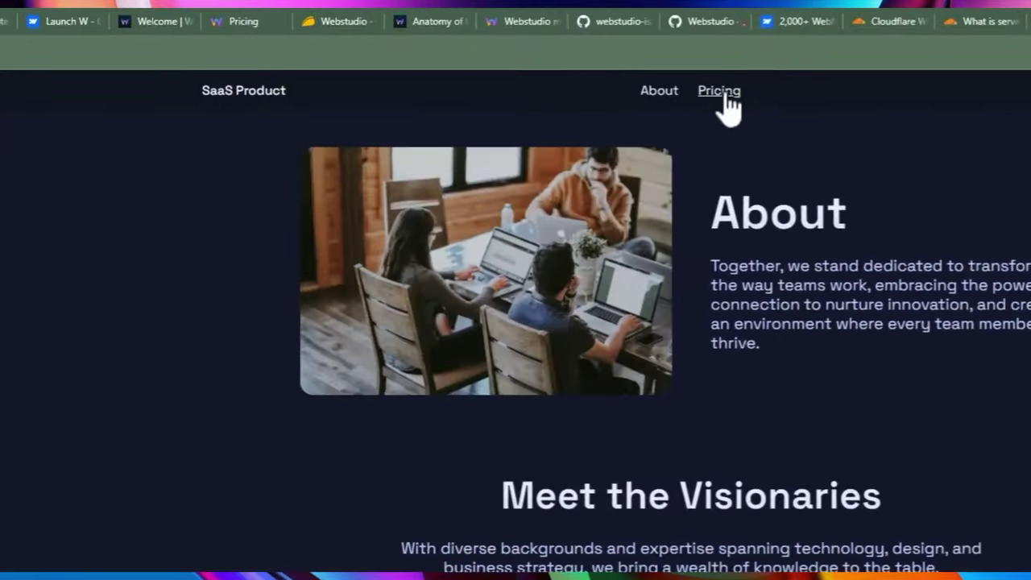
{"action": "left_click", "coordinate": [538, 49]}
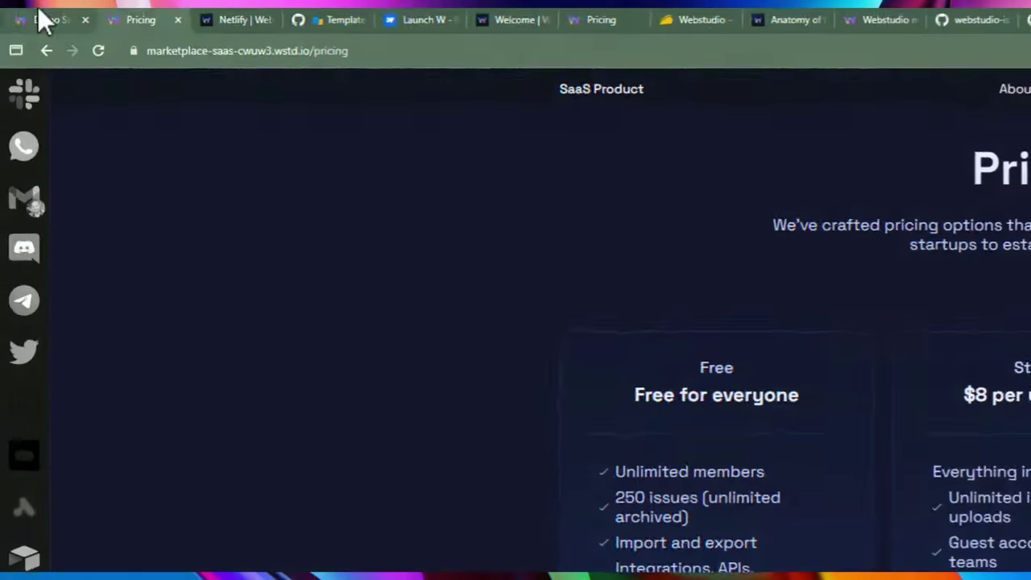
{"action": "left_click", "coordinate": [40, 19]}
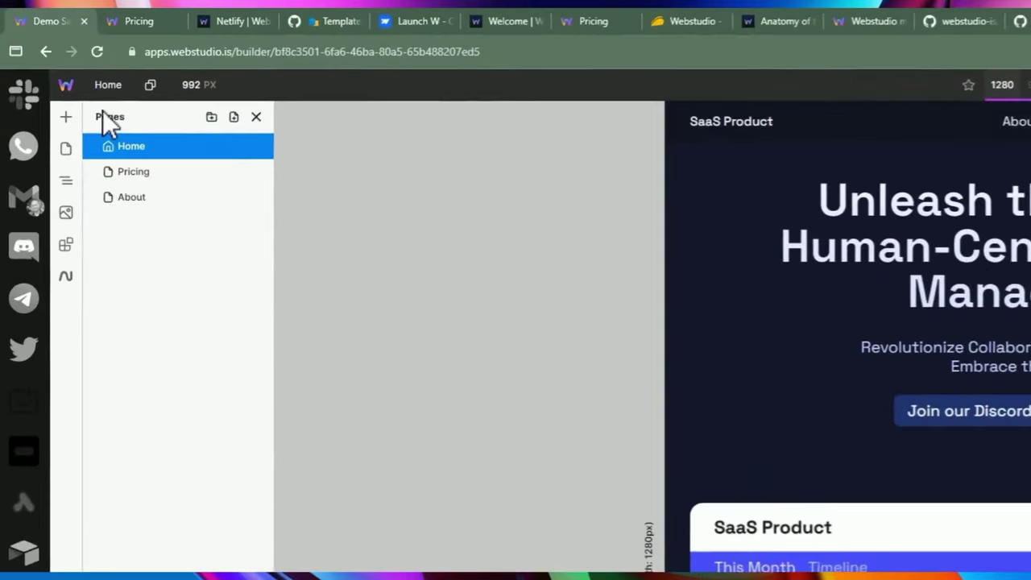
Open the Home page's Navigator tree and inspect Content, Nav, Content Wrapper and Footer.
{"action": "left_click", "coordinate": [108, 87]}
{"action": "left_click", "coordinate": [108, 87]}
{"action": "left_click", "coordinate": [108, 87]}
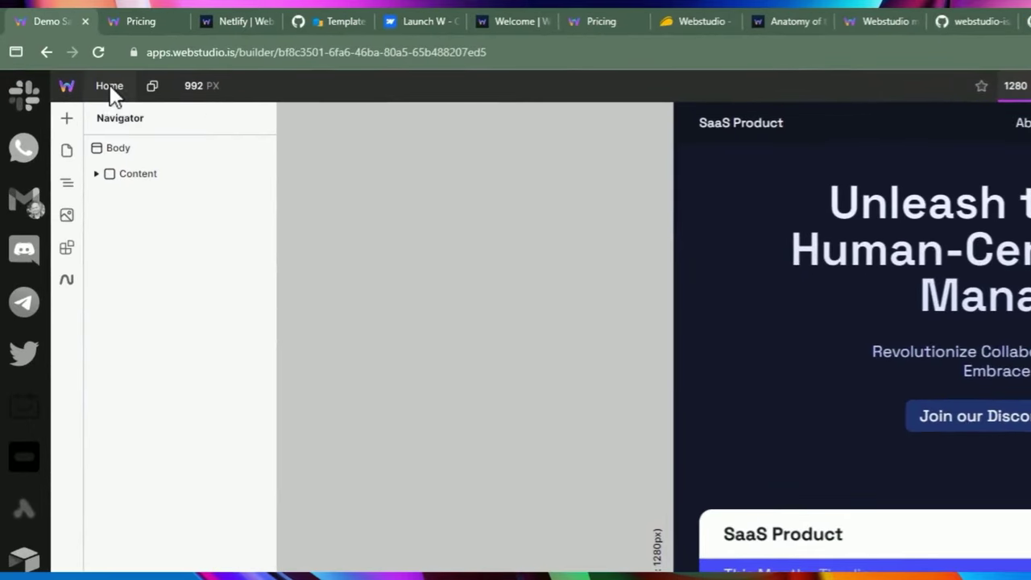
{"action": "left_click", "coordinate": [111, 87]}
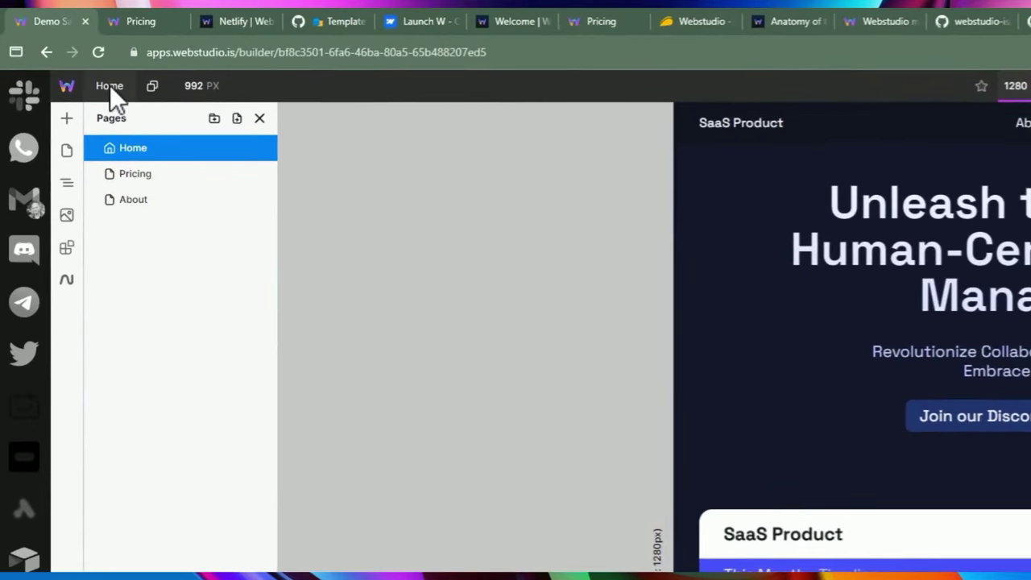
{"action": "left_click", "coordinate": [130, 148]}
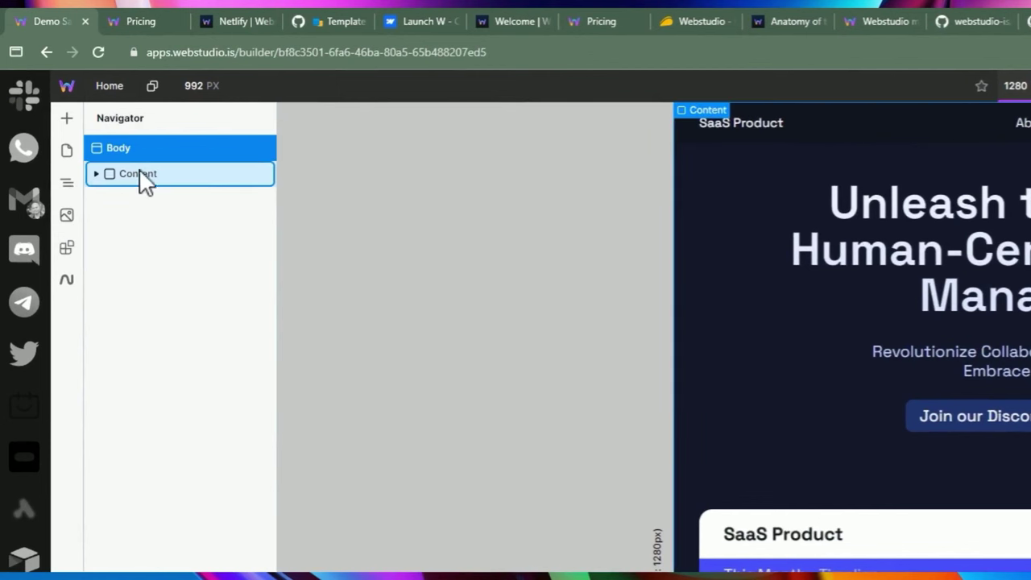
{"action": "left_click", "coordinate": [113, 175]}
{"action": "left_click", "coordinate": [96, 174]}
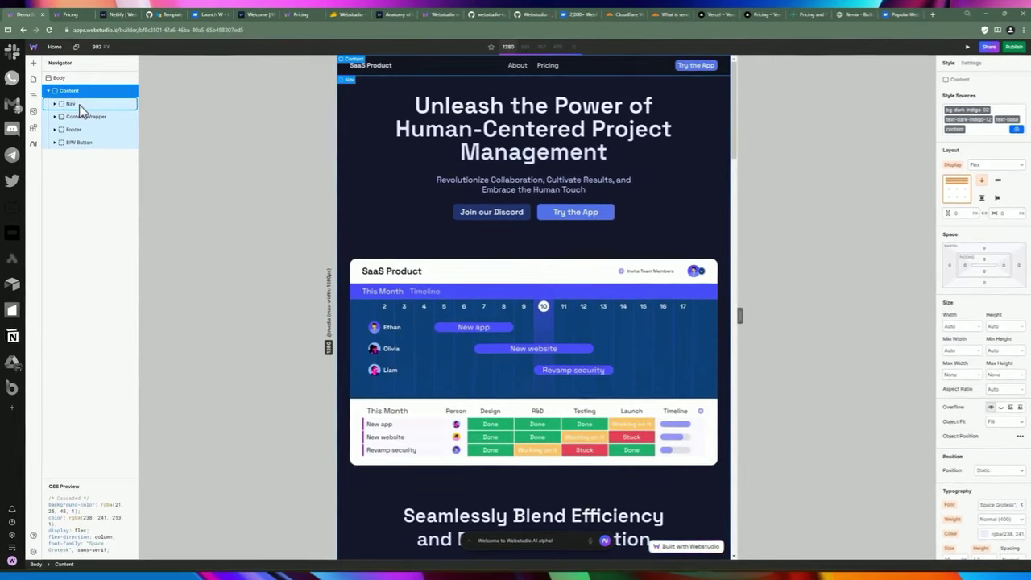
{"action": "left_click", "coordinate": [117, 153]}
{"action": "left_click", "coordinate": [109, 148]}
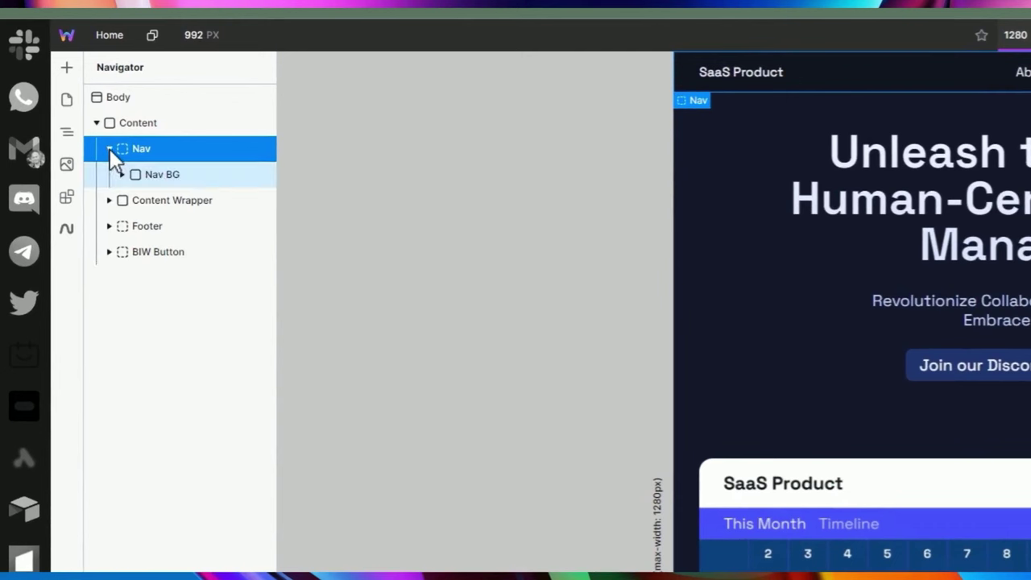
{"action": "left_click", "coordinate": [109, 148]}
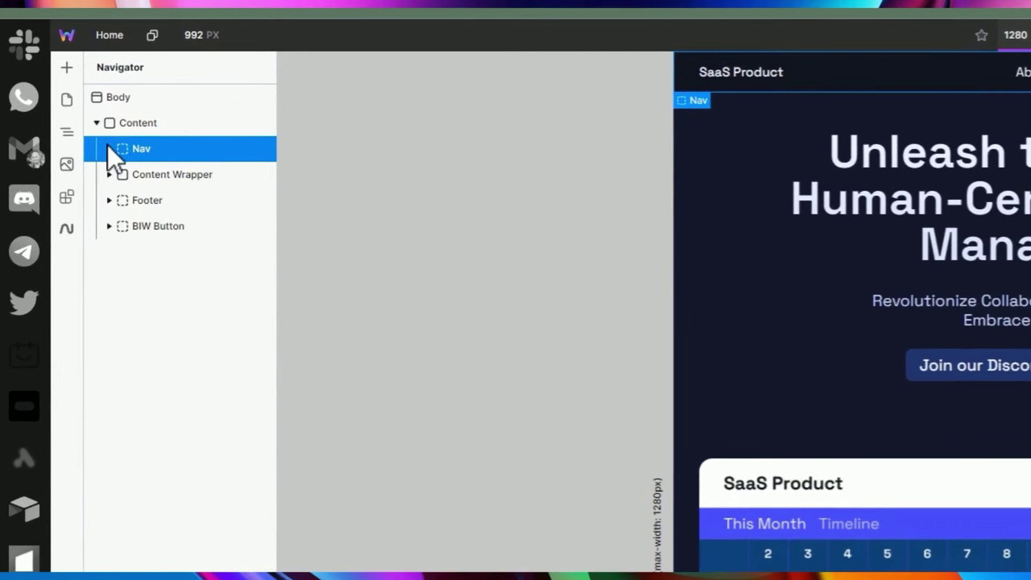
{"action": "left_click", "coordinate": [186, 180]}
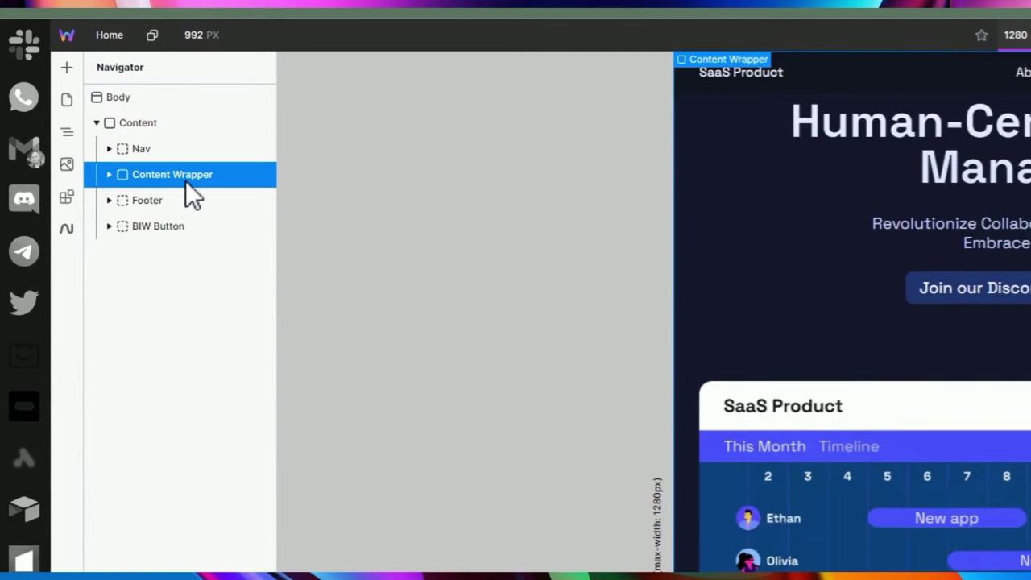
{"action": "left_click", "coordinate": [160, 203]}
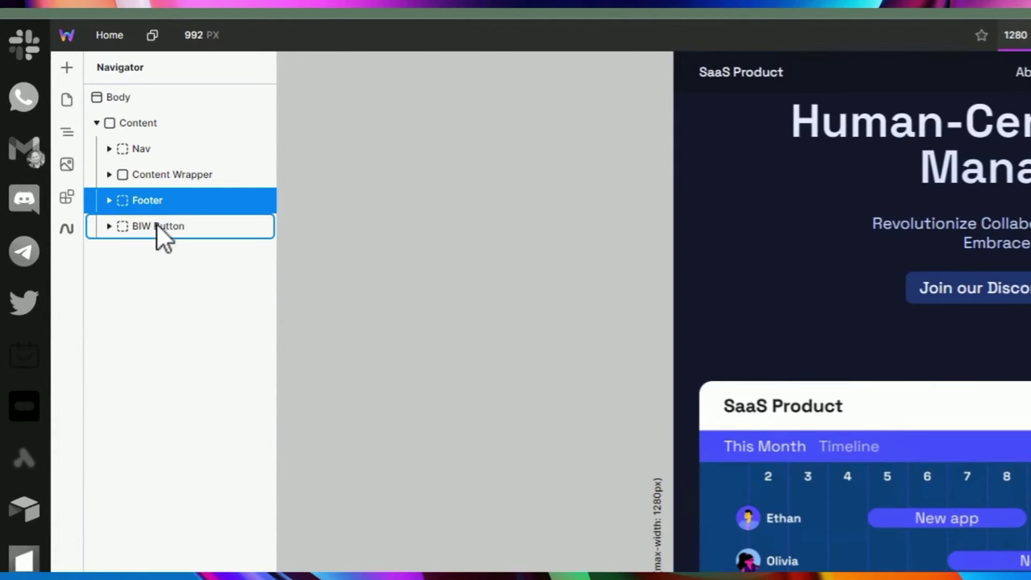
Expand BIW Button, inspect its link, Image and Text, then select the BIW Button wrapper.
{"action": "left_click", "coordinate": [155, 227]}
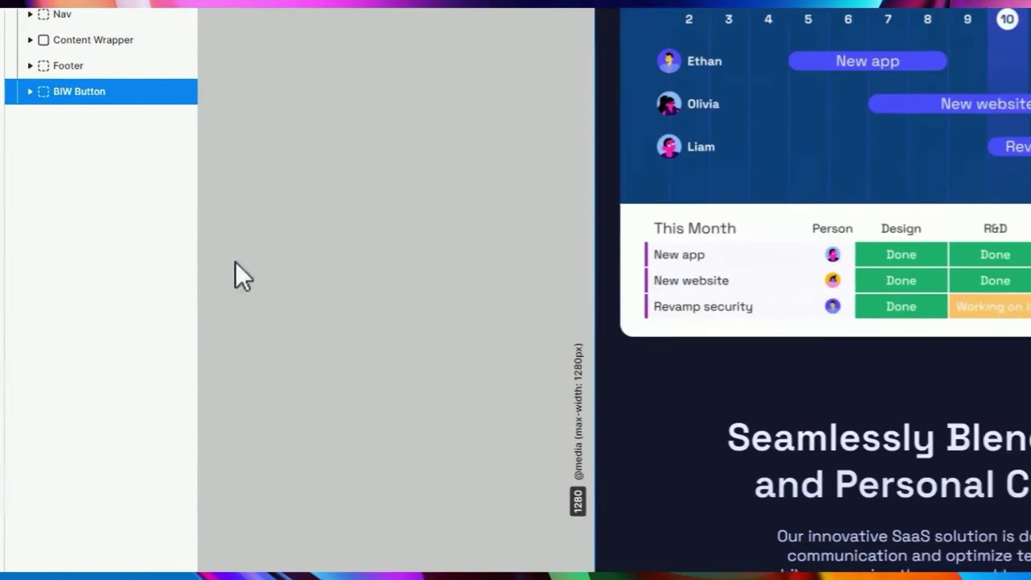
{"action": "left_click", "coordinate": [112, 155]}
{"action": "left_click", "coordinate": [131, 179]}
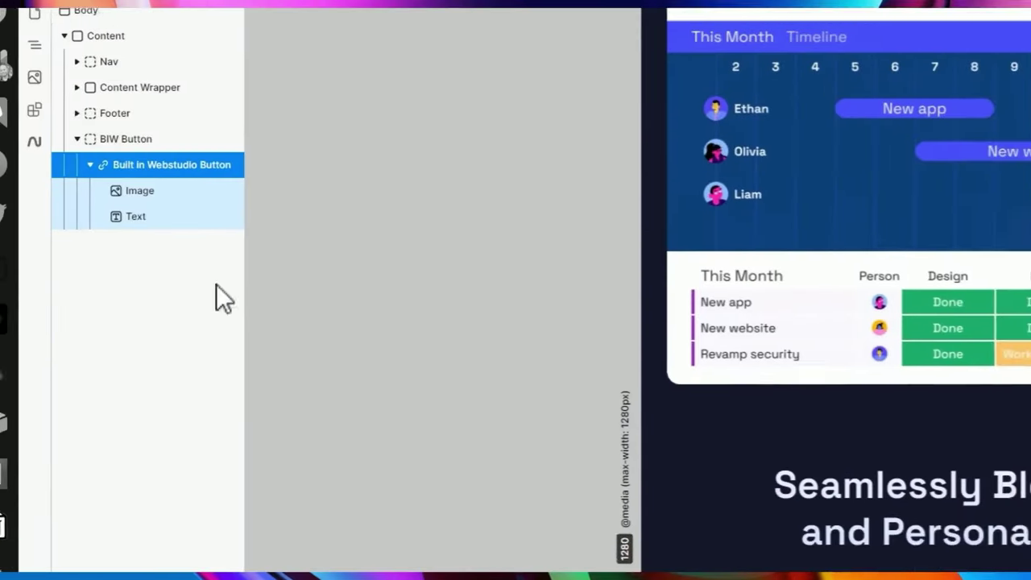
{"action": "left_click", "coordinate": [137, 192]}
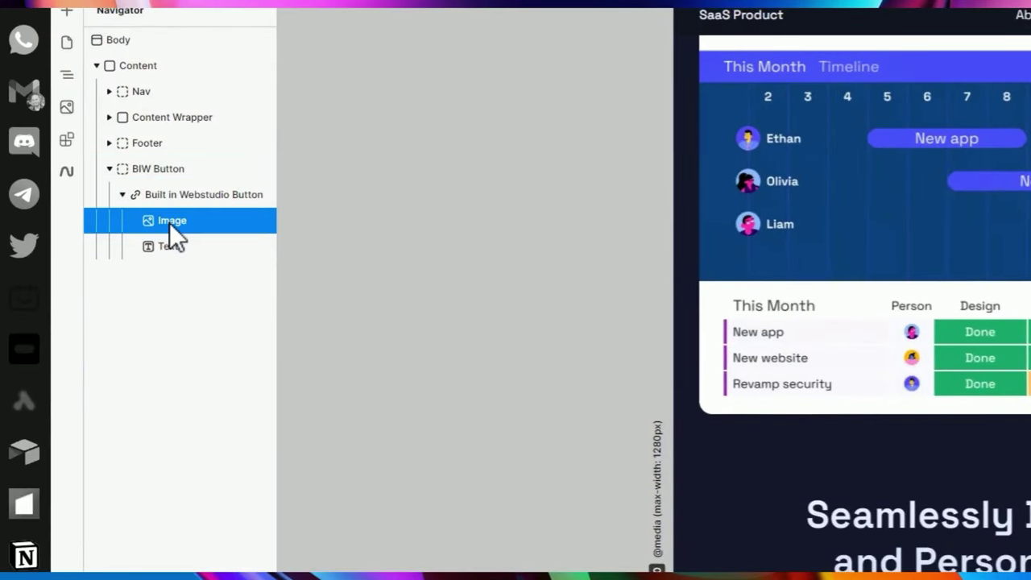
{"action": "left_click", "coordinate": [166, 245]}
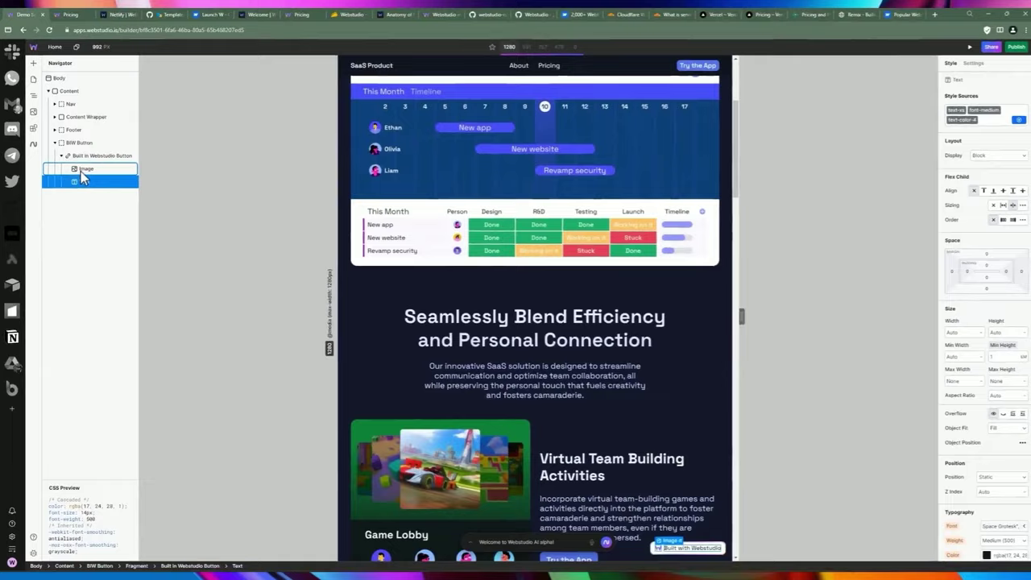
{"action": "left_click", "coordinate": [166, 221]}
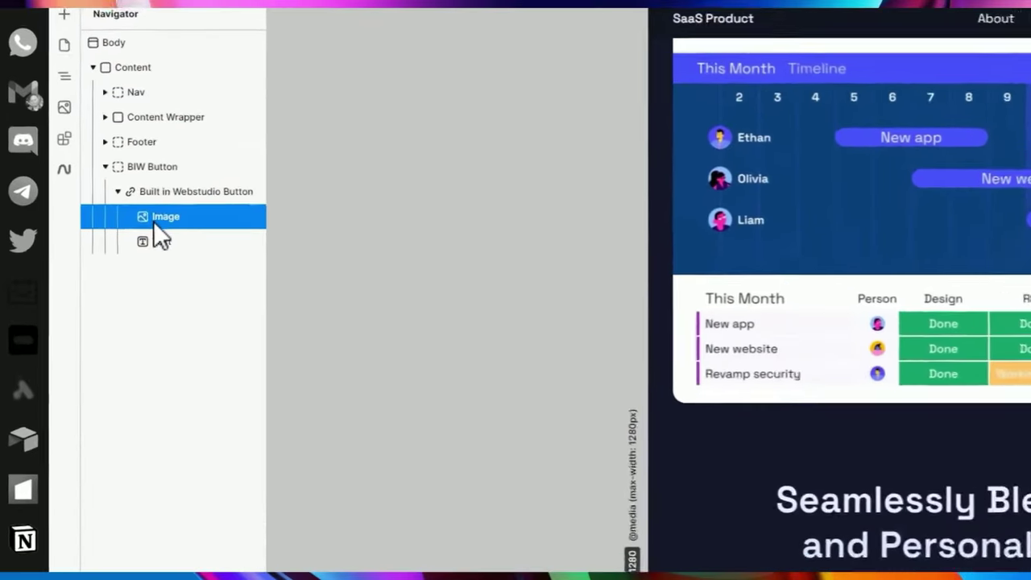
{"action": "left_click", "coordinate": [165, 241]}
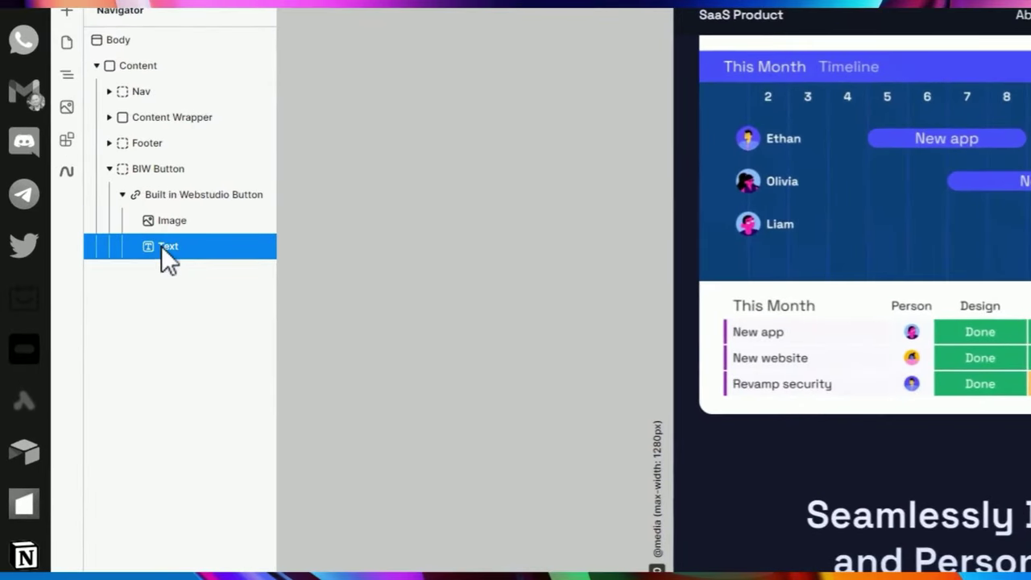
{"action": "left_click", "coordinate": [151, 198]}
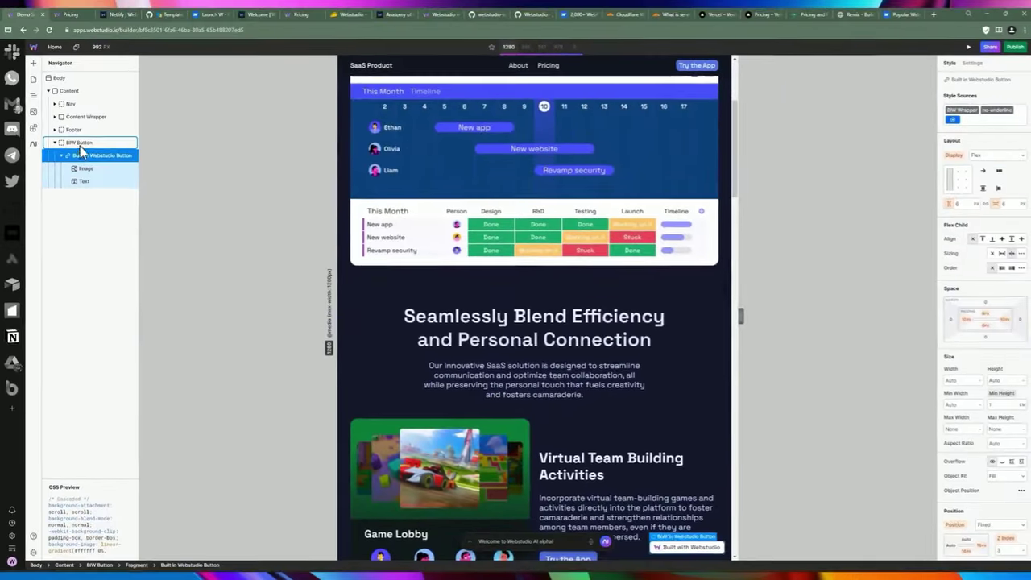
{"action": "left_click", "coordinate": [81, 144]}
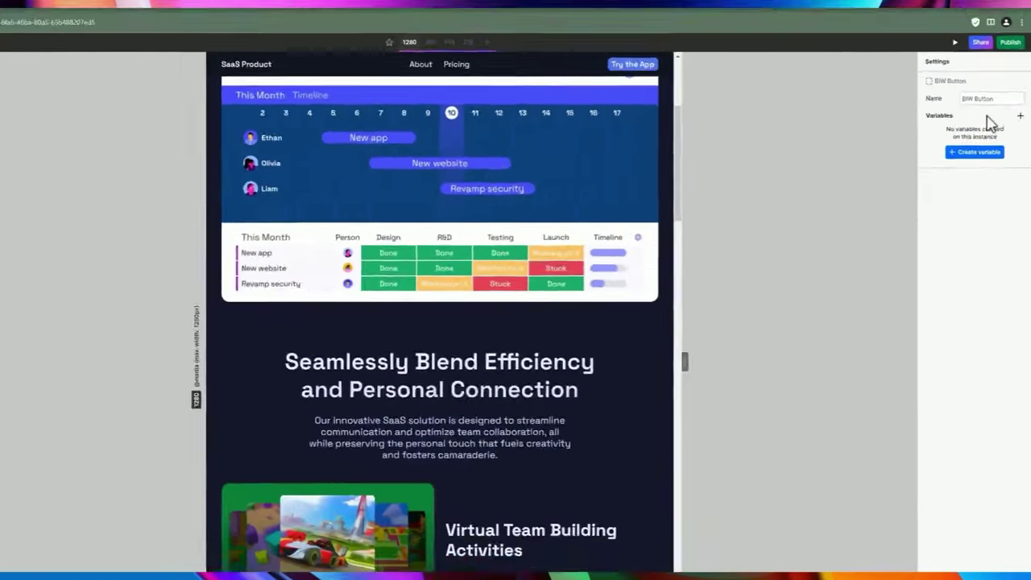
{"action": "left_click", "coordinate": [81, 169]}
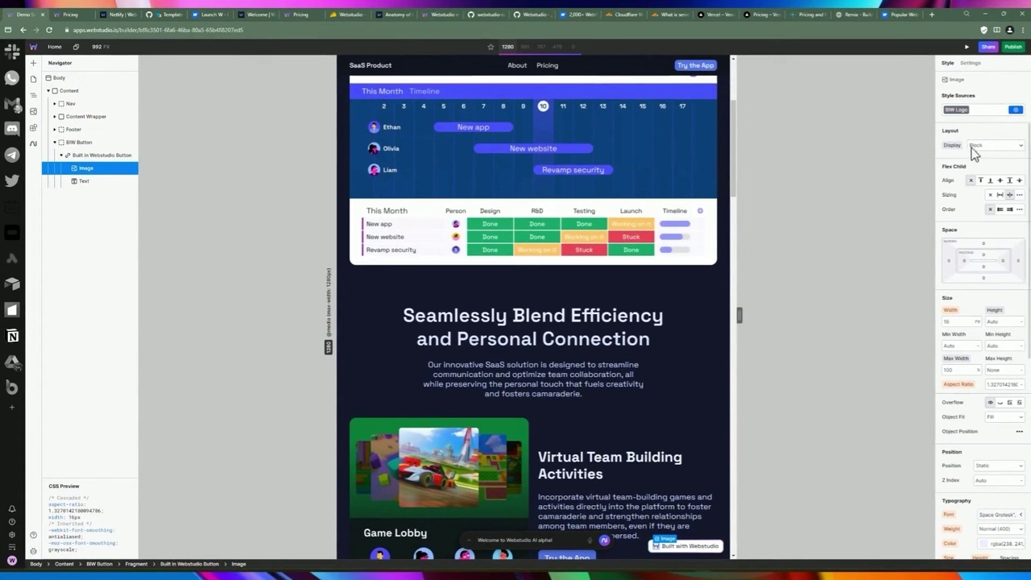
{"action": "scroll", "coordinate": [987, 131], "scroll_direction": "down", "scroll_amount": 2}
{"action": "scroll", "coordinate": [985, 201], "scroll_direction": "up", "scroll_amount": 2}
{"action": "left_click", "coordinate": [996, 145]}
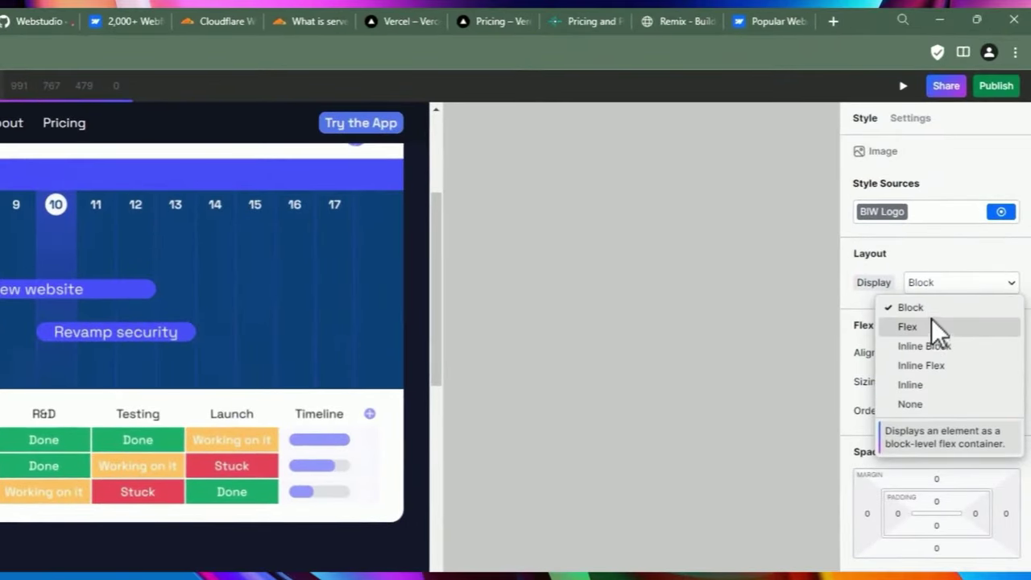
{"action": "left_click", "coordinate": [918, 279]}
{"action": "left_click", "coordinate": [925, 280]}
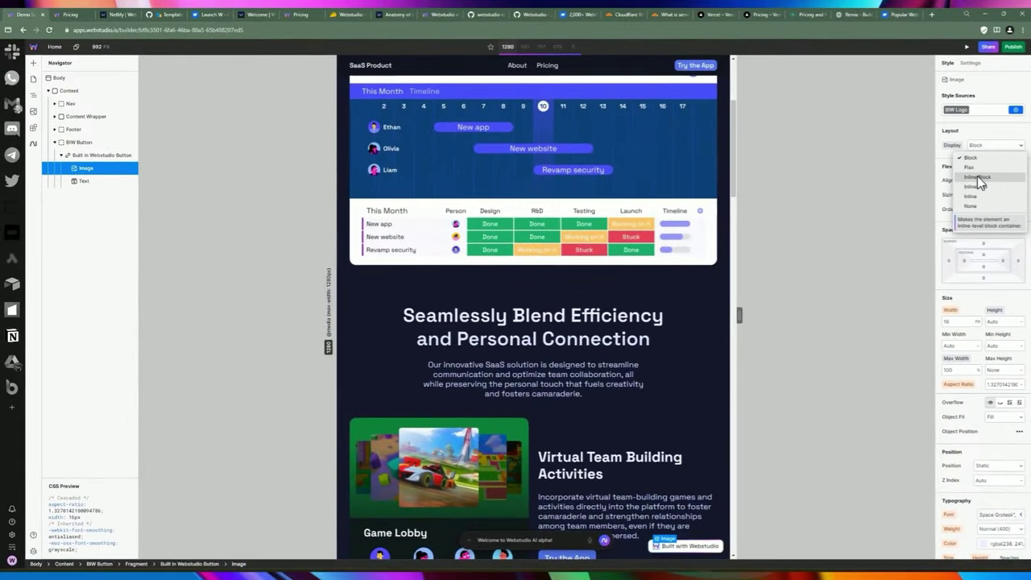
{"action": "left_click", "coordinate": [979, 143]}
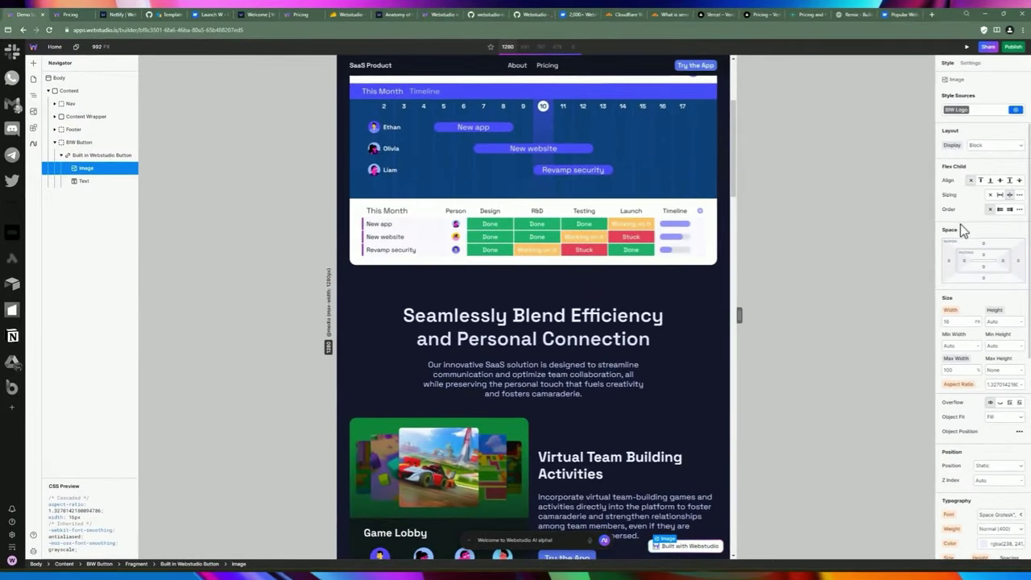
{"action": "scroll", "coordinate": [960, 211], "scroll_direction": "down", "scroll_amount": 2}
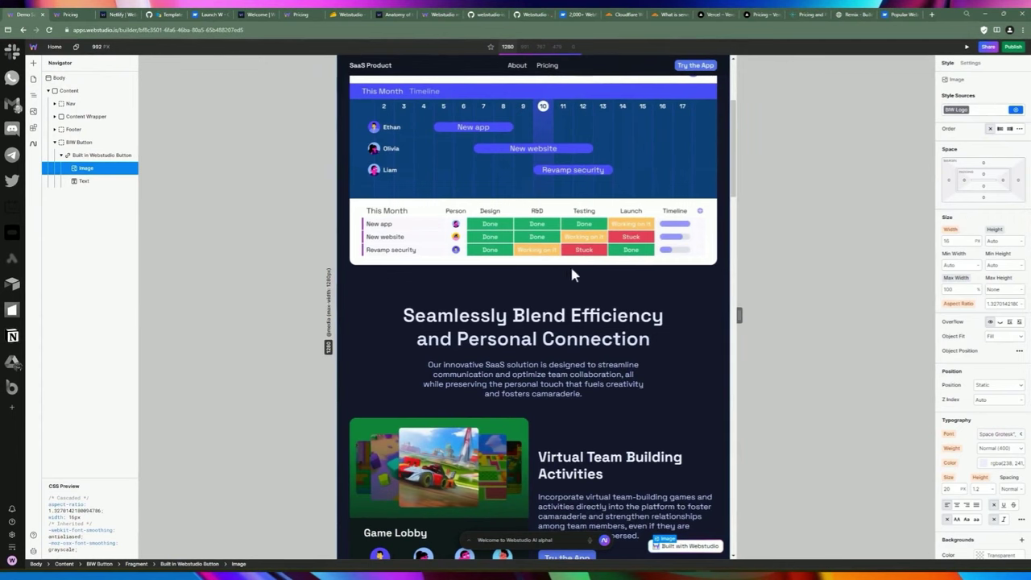
{"action": "scroll", "coordinate": [625, 403], "scroll_direction": "down", "scroll_amount": 3}
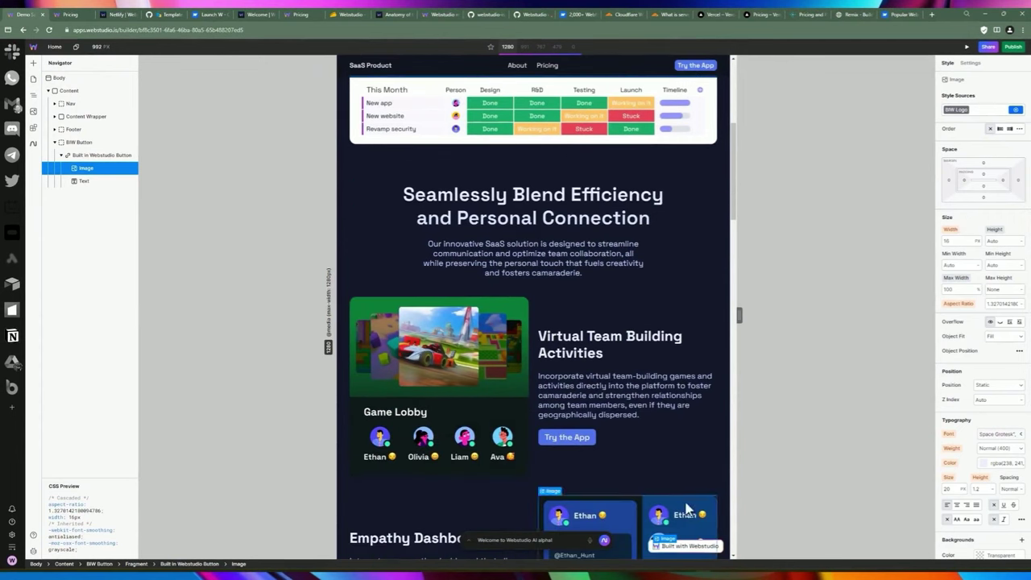
Set the badge logo Image width to 20 px, keeping its font and Normal (400) weight.
{"action": "left_click", "coordinate": [955, 241]}
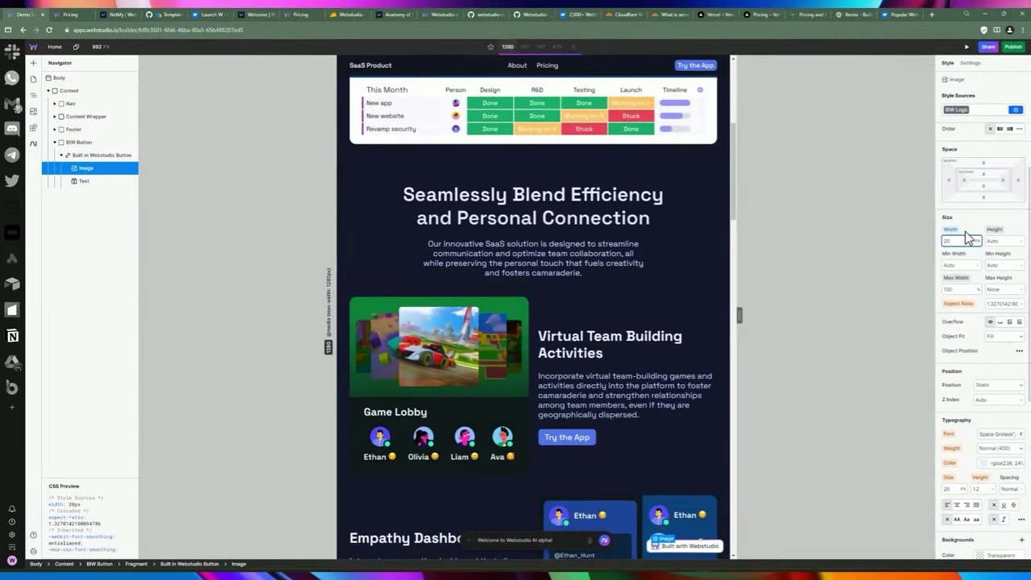
{"action": "scroll", "coordinate": [955, 263], "scroll_direction": "down", "scroll_amount": 2}
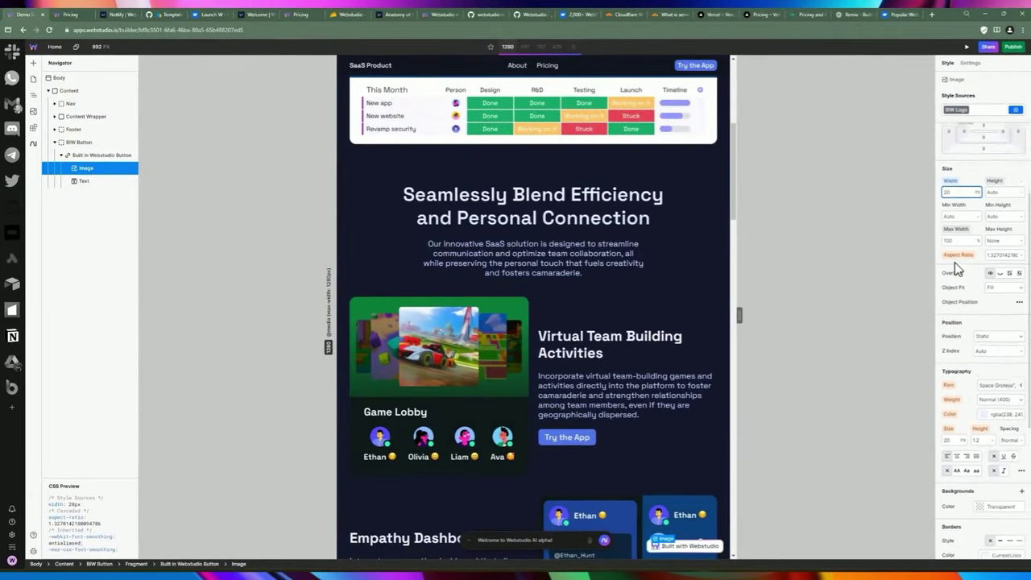
{"action": "scroll", "coordinate": [974, 276], "scroll_direction": "down", "scroll_amount": 2}
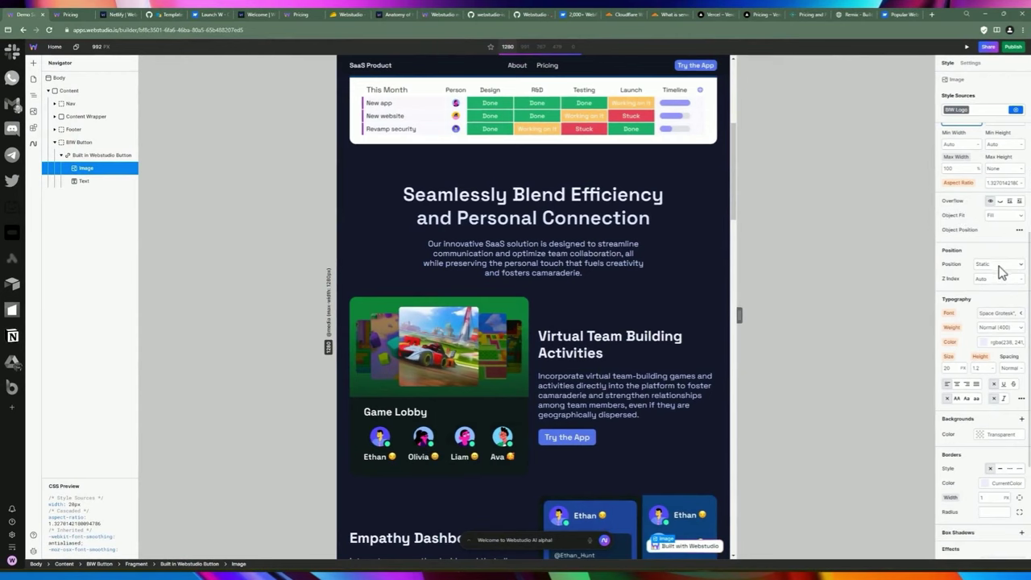
{"action": "scroll", "coordinate": [977, 284], "scroll_direction": "down", "scroll_amount": 1}
{"action": "left_click", "coordinate": [987, 274]}
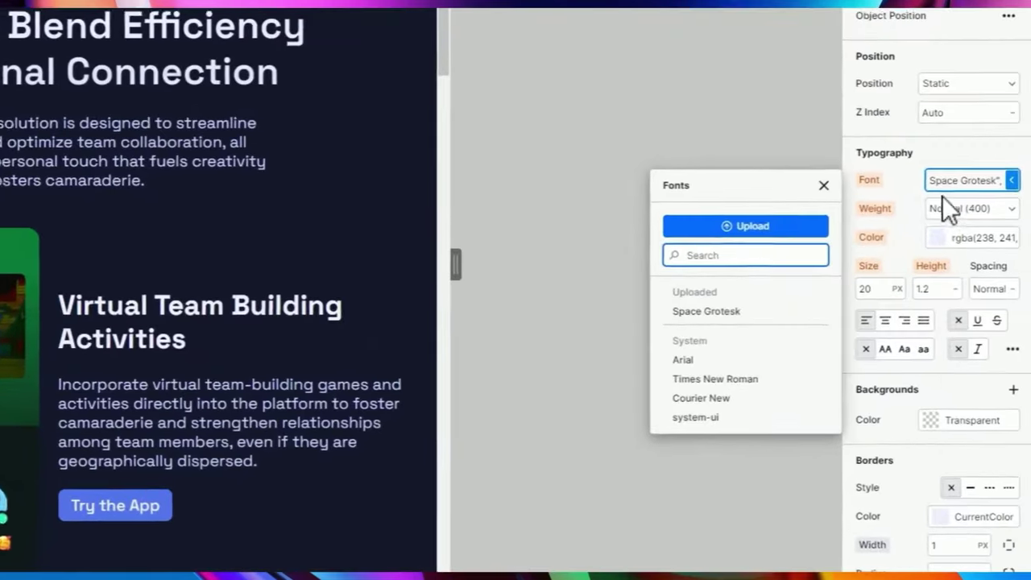
{"action": "left_click", "coordinate": [982, 243]}
{"action": "left_click", "coordinate": [989, 244]}
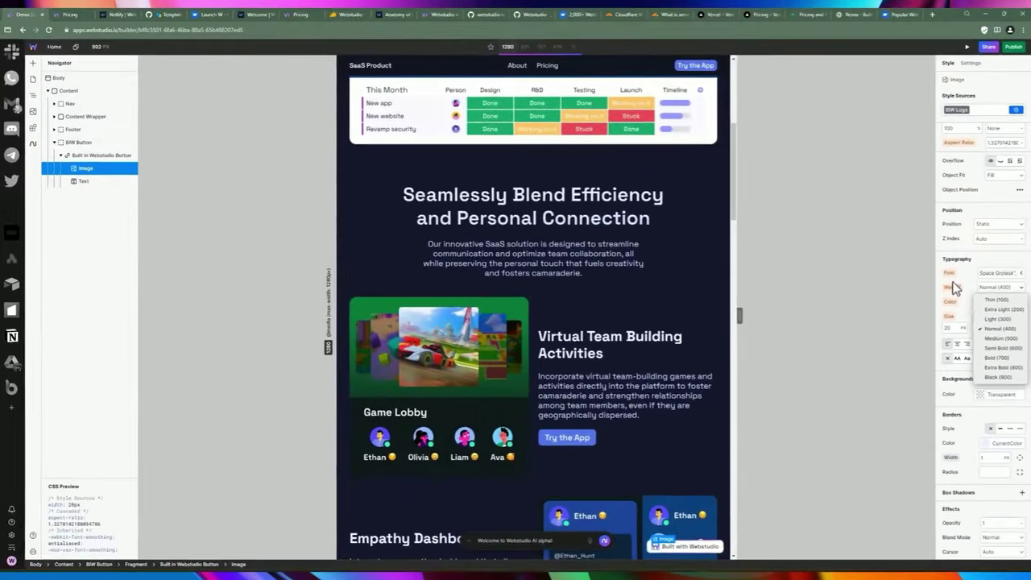
{"action": "left_click", "coordinate": [879, 194]}
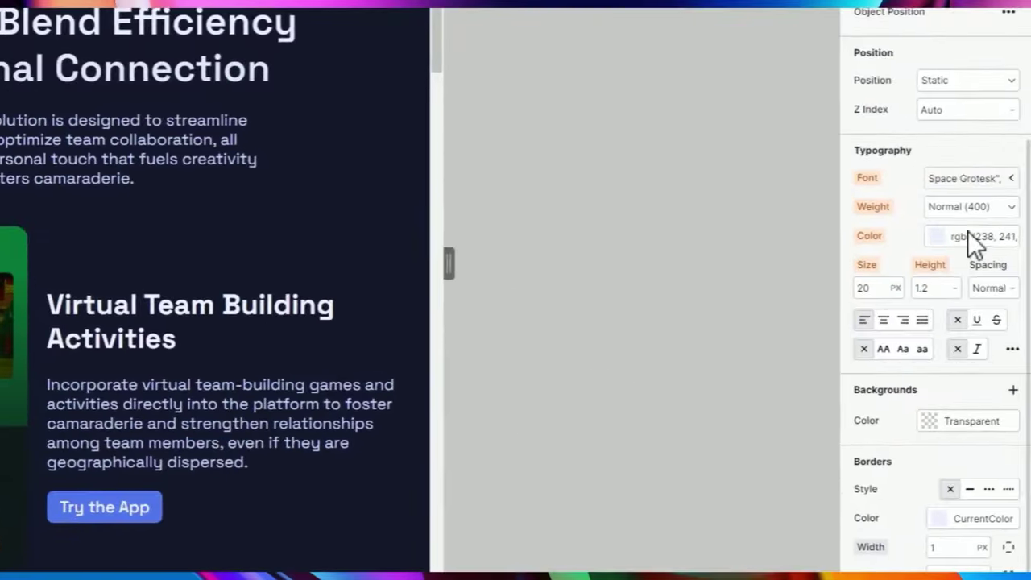
Tint the badge logo blue 5B72C3, then select the badge's Text layer.
{"action": "left_click", "coordinate": [983, 270]}
{"action": "left_click", "coordinate": [959, 269]}
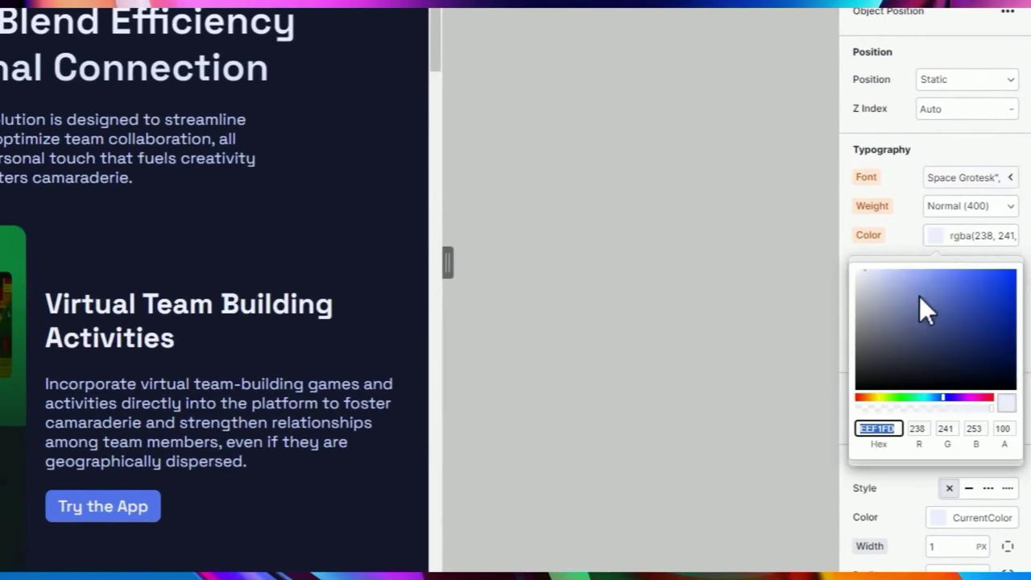
{"action": "left_click_drag", "start_coordinate": [919, 297], "coordinate": [941, 297]}
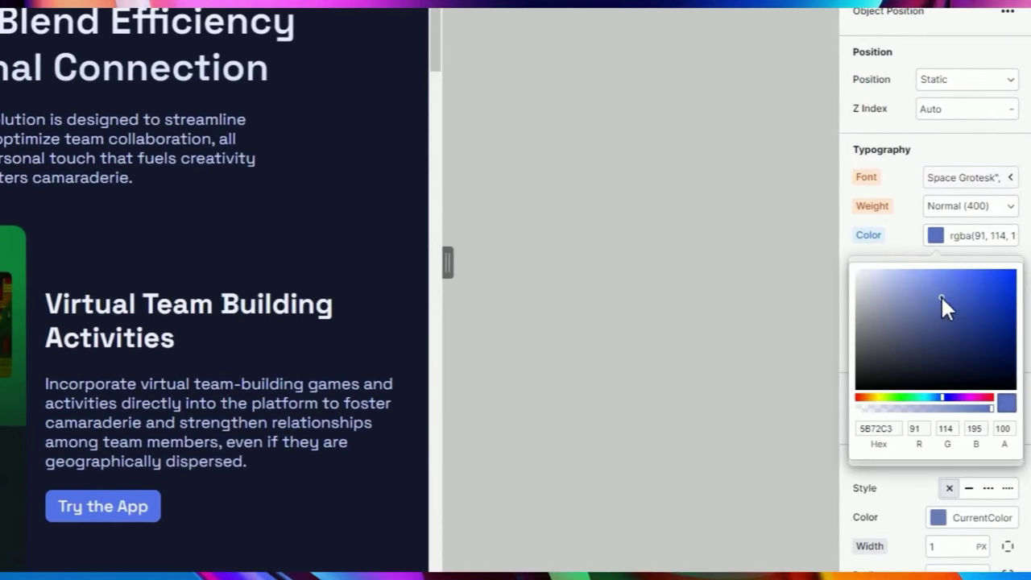
{"action": "left_click", "coordinate": [854, 242]}
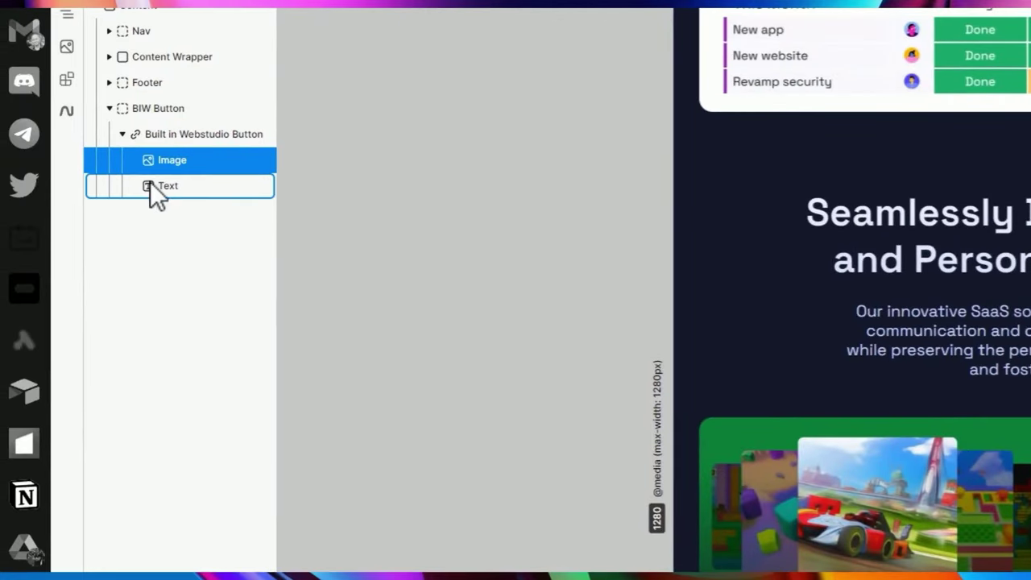
{"action": "left_click", "coordinate": [152, 186]}
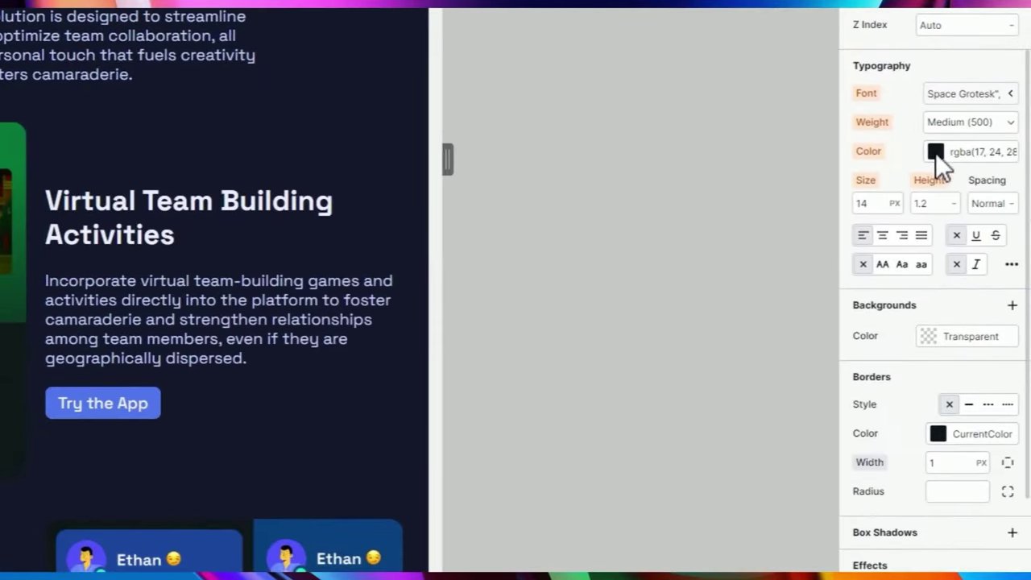
Recolour the badge's 'Built with Webstudio' text to light blue 48A5D8 (rgba 72, 165, 216).
{"action": "left_click", "coordinate": [935, 151]}
{"action": "left_click_drag", "start_coordinate": [905, 255], "coordinate": [963, 203]}
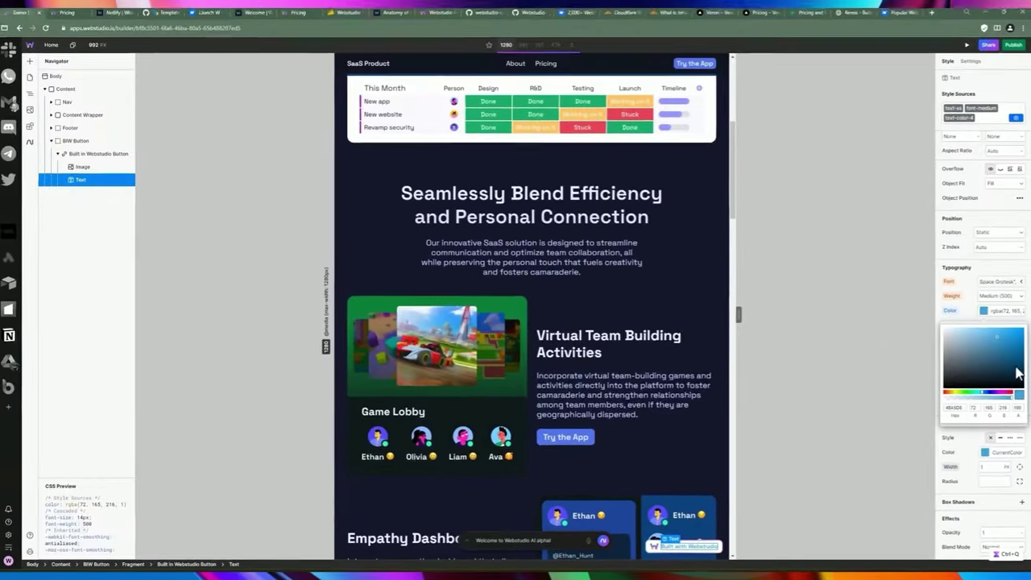
{"action": "left_click", "coordinate": [866, 418]}
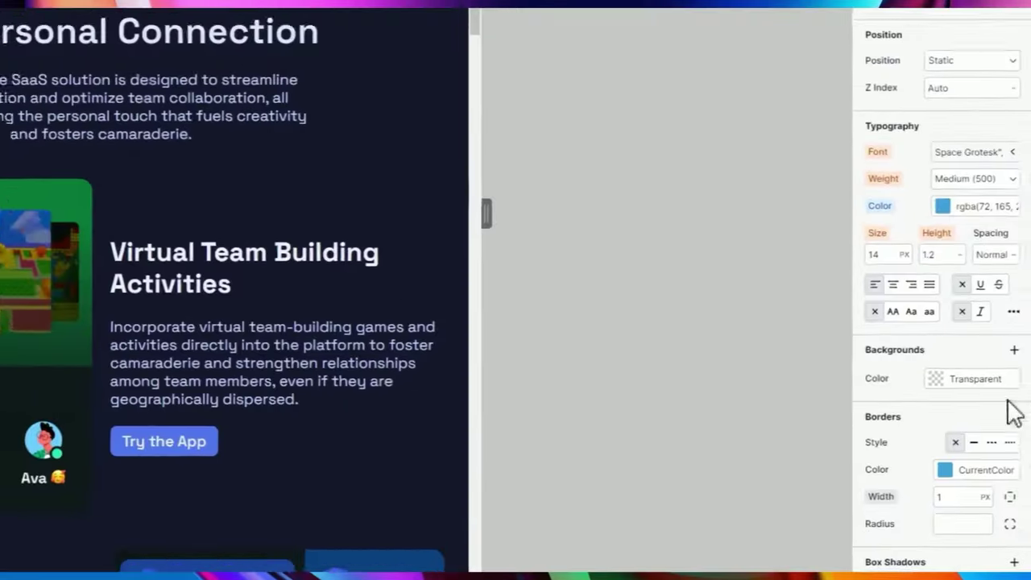
{"action": "scroll", "coordinate": [918, 266], "scroll_direction": "down", "scroll_amount": 3}
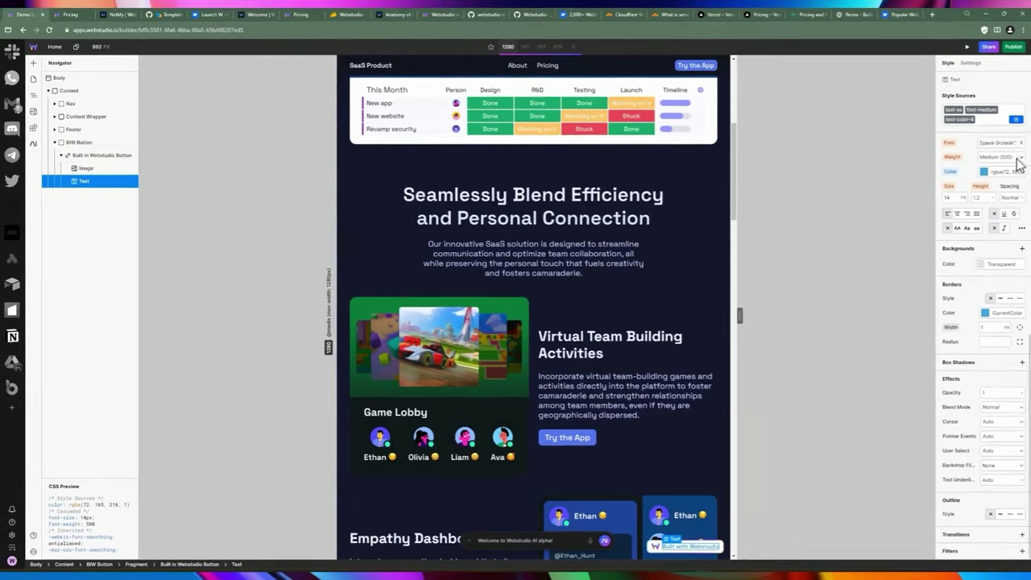
{"action": "scroll", "coordinate": [1019, 163], "scroll_direction": "up", "scroll_amount": 5}
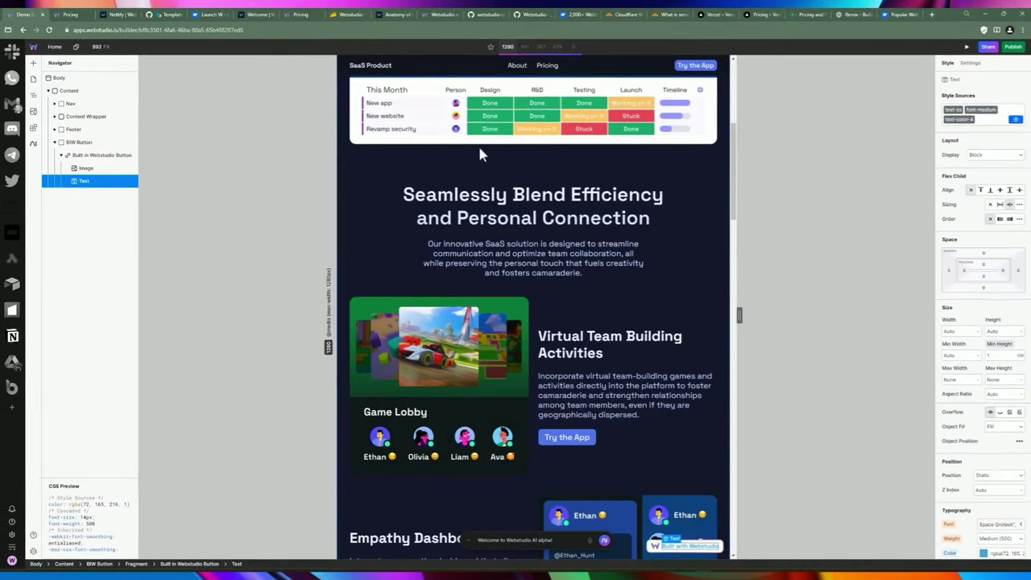
Replace 'with Webstudio' in the badge text with 'by' and the creator's name, then open Publish.
{"action": "left_click", "coordinate": [970, 63]}
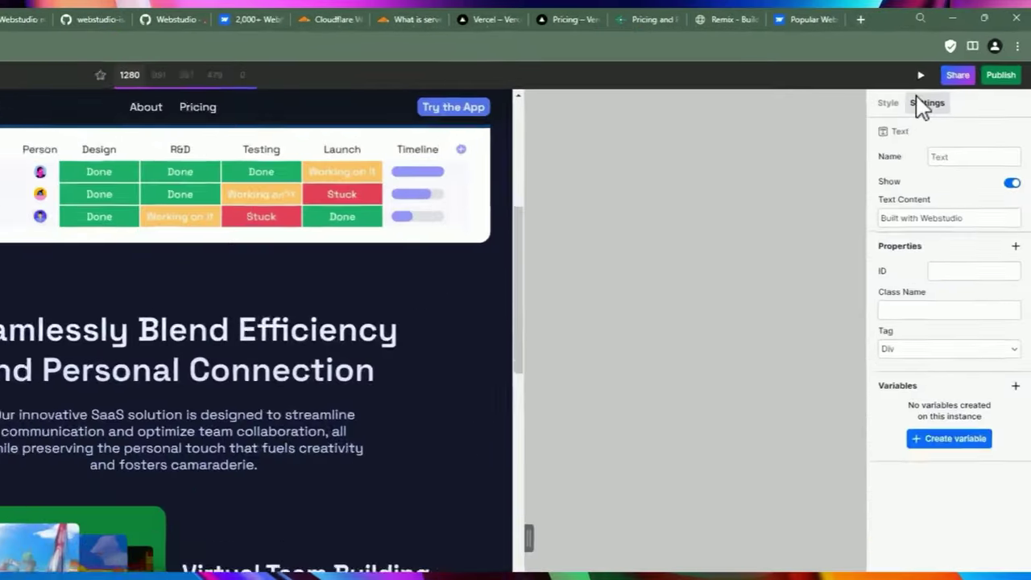
{"action": "left_click_drag", "start_coordinate": [966, 130], "coordinate": [988, 126]}
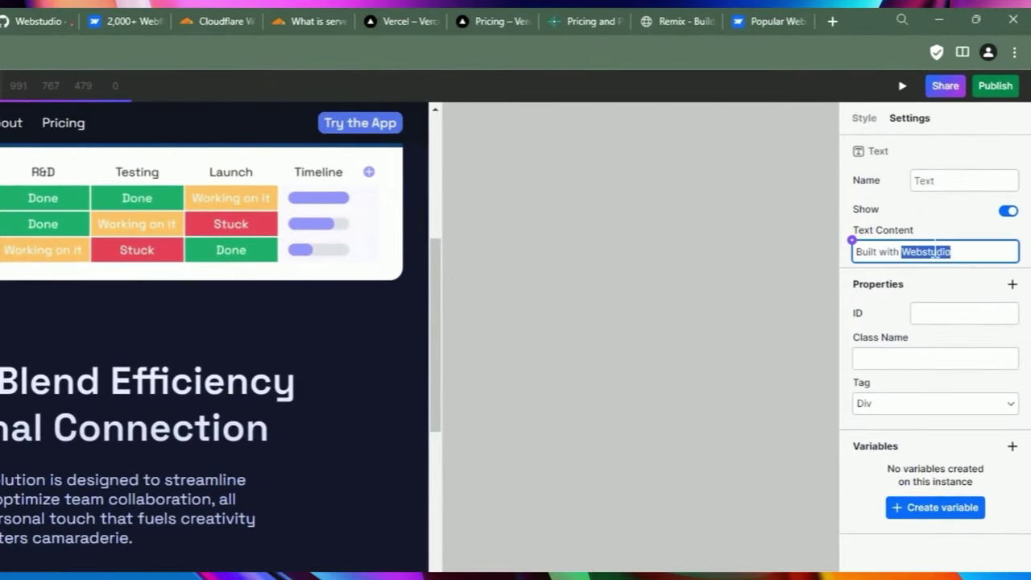
{"action": "left_click_drag", "start_coordinate": [880, 252], "coordinate": [1029, 265]}
{"action": "type", "text": "by Dennis"}
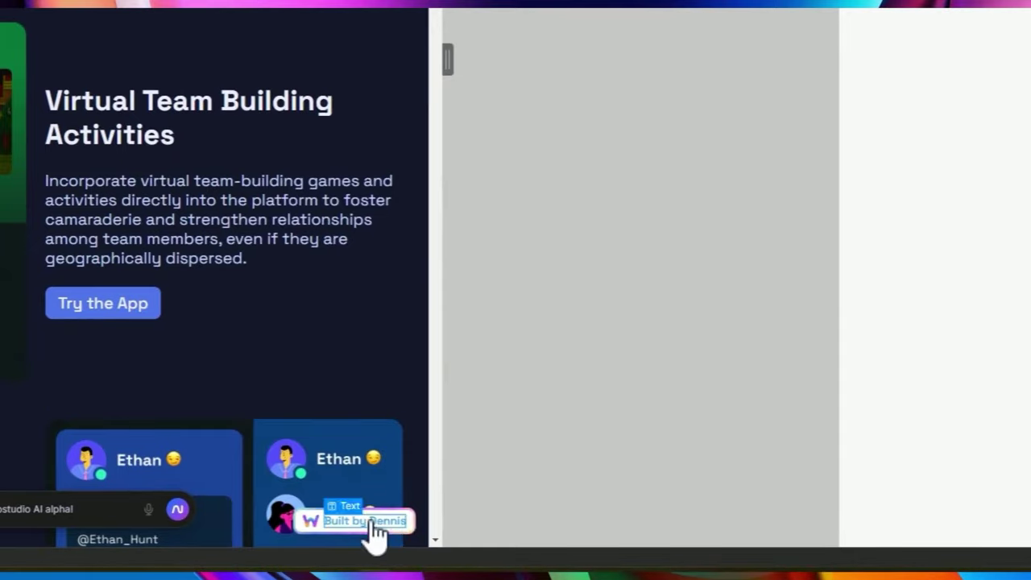
{"action": "left_click", "coordinate": [385, 528]}
{"action": "scroll", "coordinate": [389, 545], "scroll_direction": "up", "scroll_amount": 5}
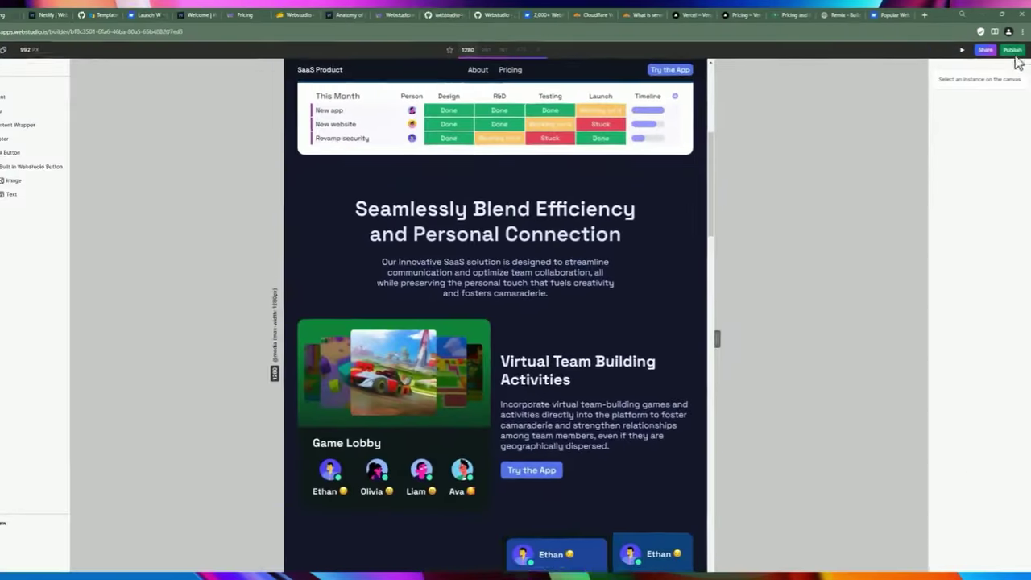
{"action": "left_click", "coordinate": [994, 85]}
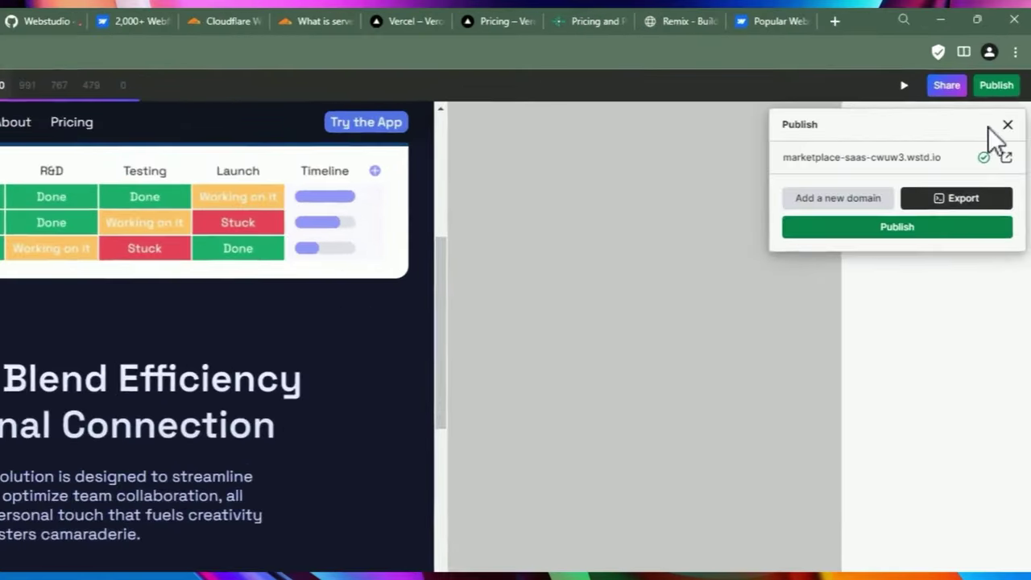
Republish the site to its wstd.io address and close the Publish popover.
{"action": "left_click", "coordinate": [920, 227]}
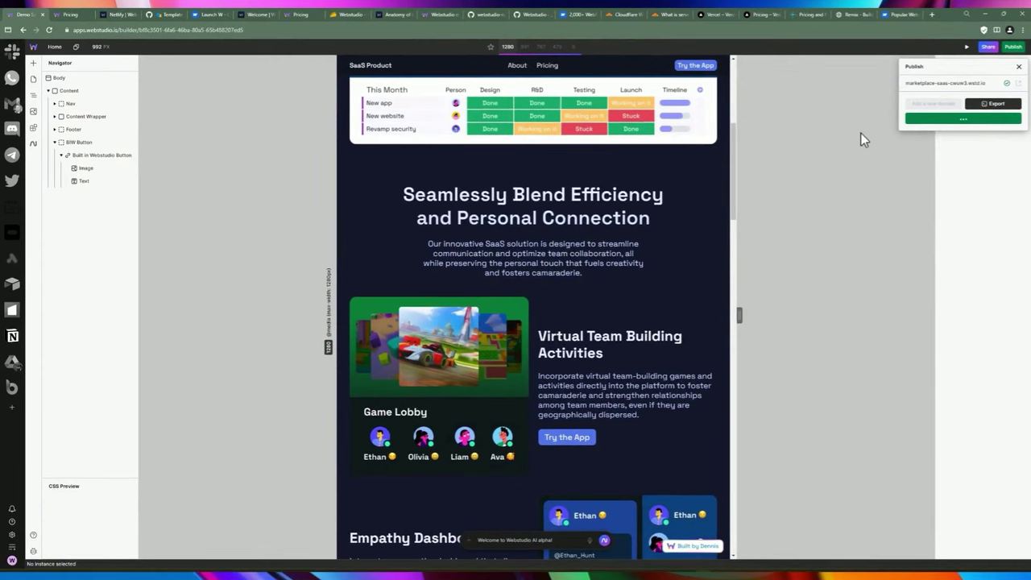
{"action": "left_click", "coordinate": [953, 118]}
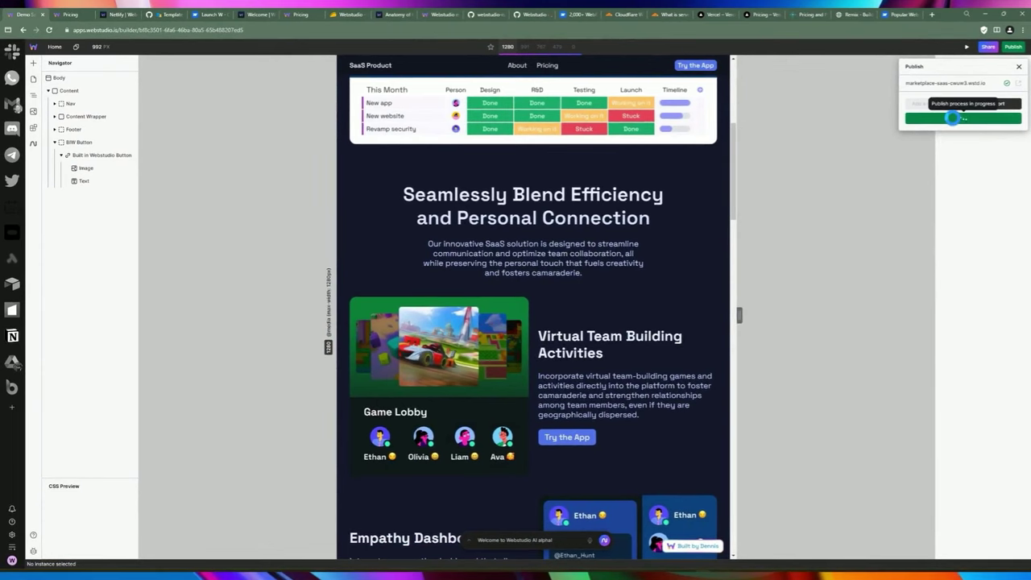
{"action": "left_click", "coordinate": [876, 145]}
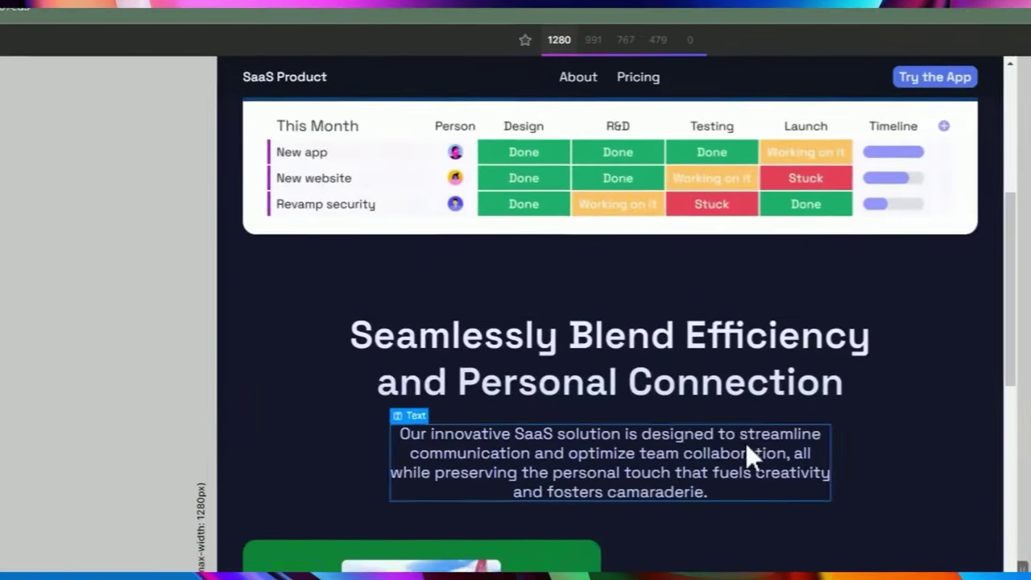
{"action": "scroll", "coordinate": [708, 427], "scroll_direction": "down", "scroll_amount": 1}
{"action": "scroll", "coordinate": [725, 282], "scroll_direction": "up", "scroll_amount": 3}
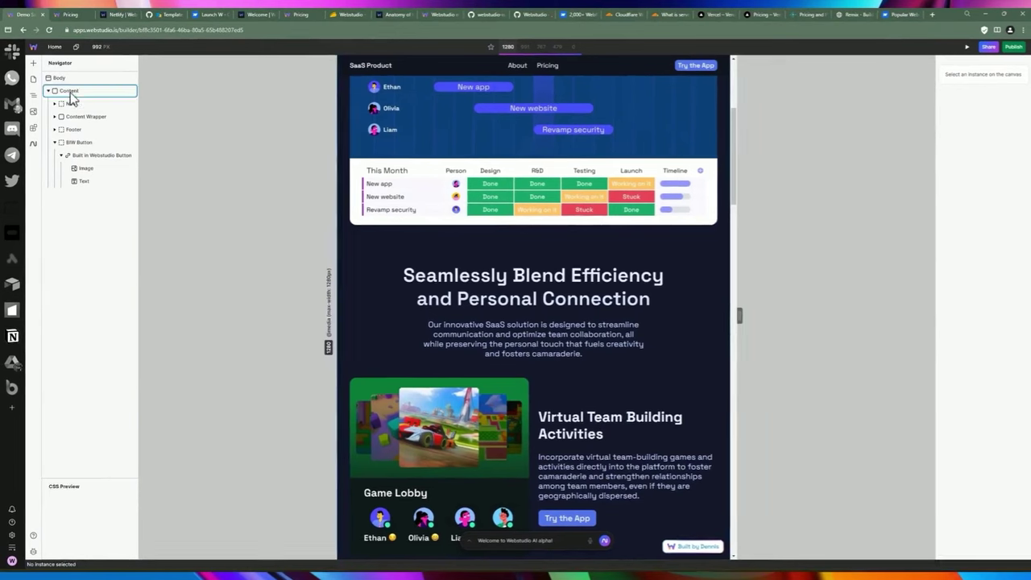
{"action": "left_click", "coordinate": [34, 66]}
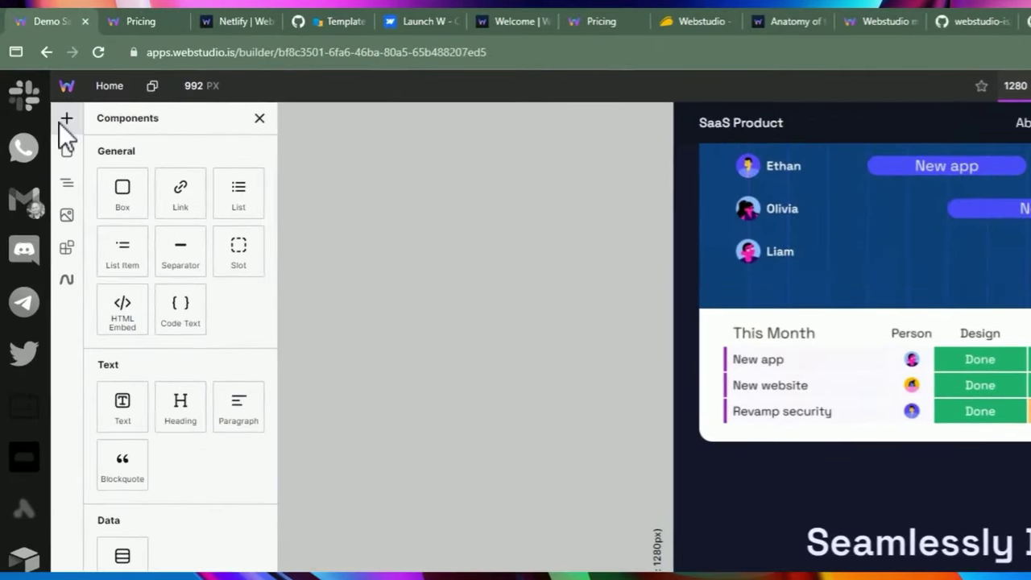
{"action": "scroll", "coordinate": [114, 193], "scroll_direction": "down", "scroll_amount": 1}
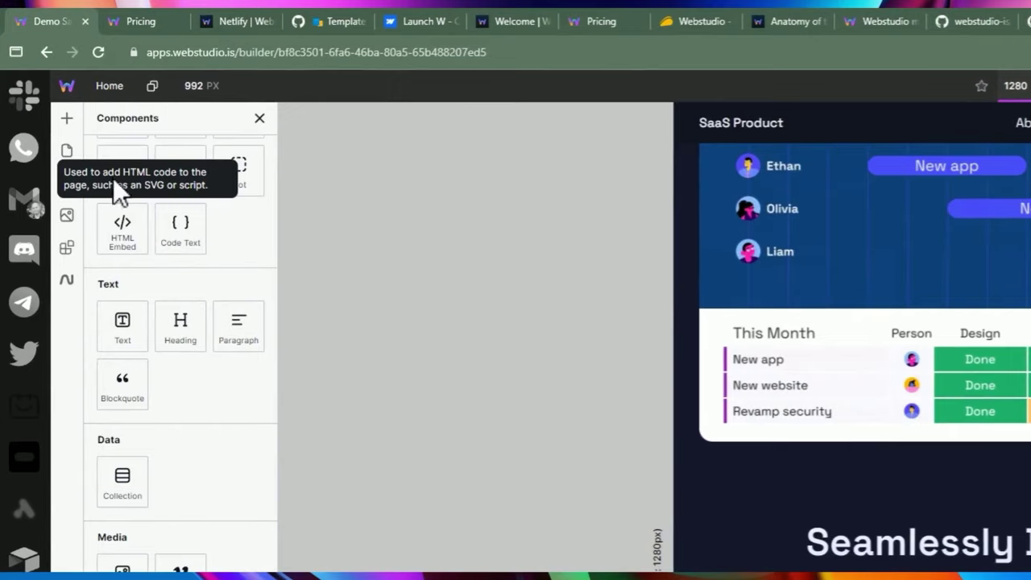
{"action": "scroll", "coordinate": [108, 207], "scroll_direction": "up", "scroll_amount": 1}
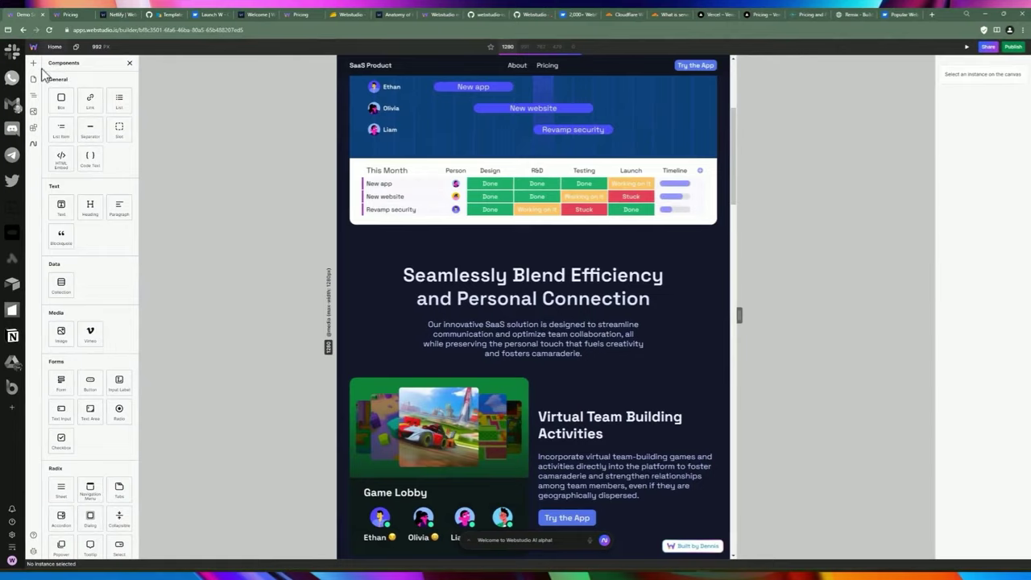
{"action": "left_click", "coordinate": [33, 78]}
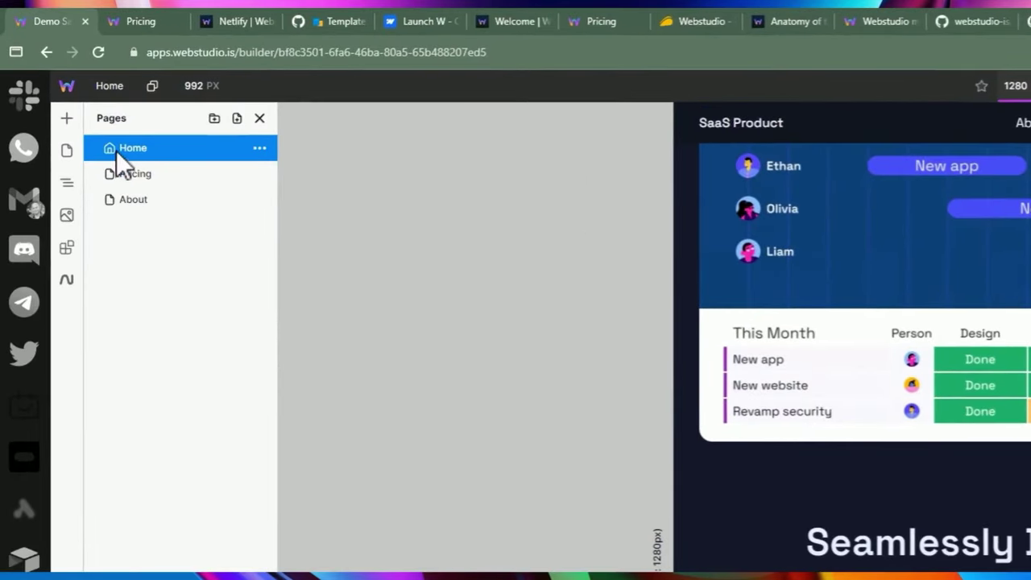
{"action": "left_click", "coordinate": [66, 118]}
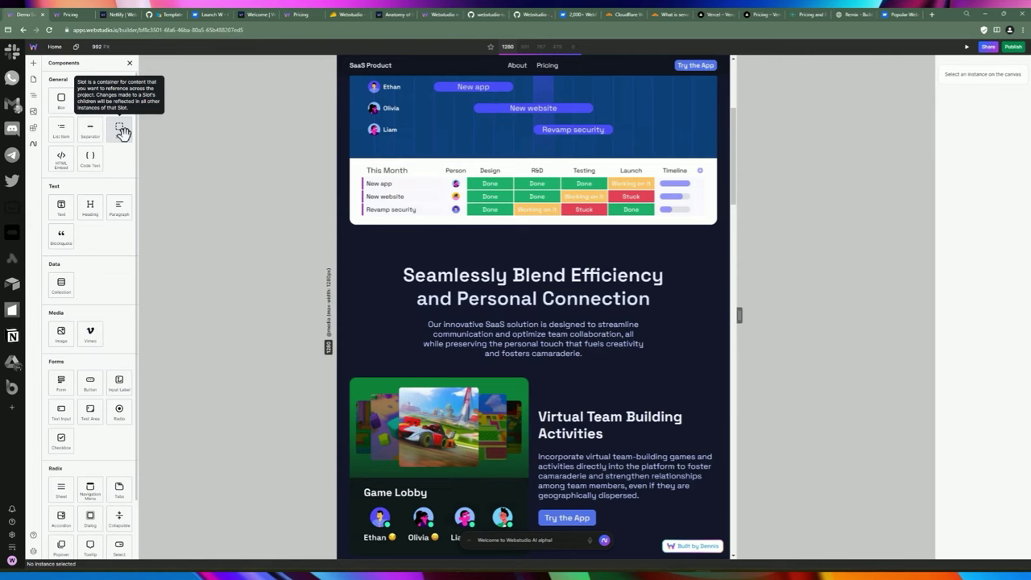
Insert an HTML Embed at the page end with code '<script></script>' and a '<div>' line.
{"action": "left_click", "coordinate": [63, 159]}
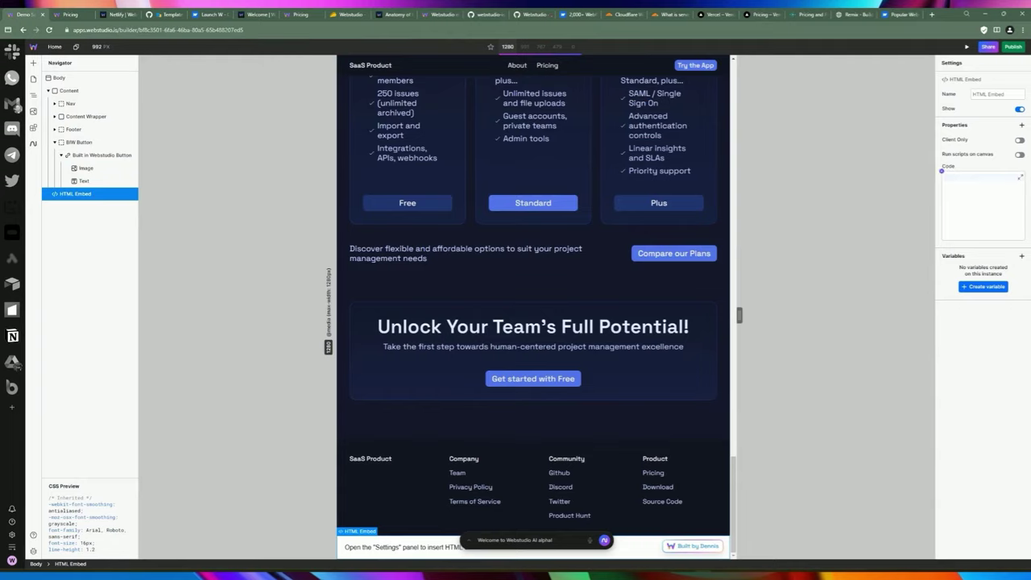
{"action": "left_click", "coordinate": [979, 188]}
{"action": "type", "text": "<script></script>"}
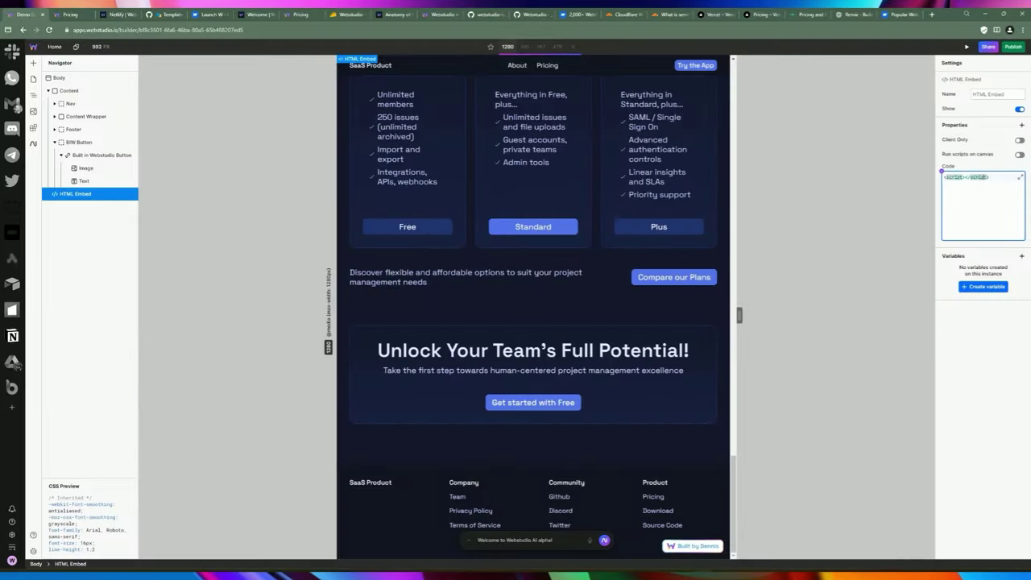
{"action": "key", "text": "Return"}
{"action": "type", "text": "<"}
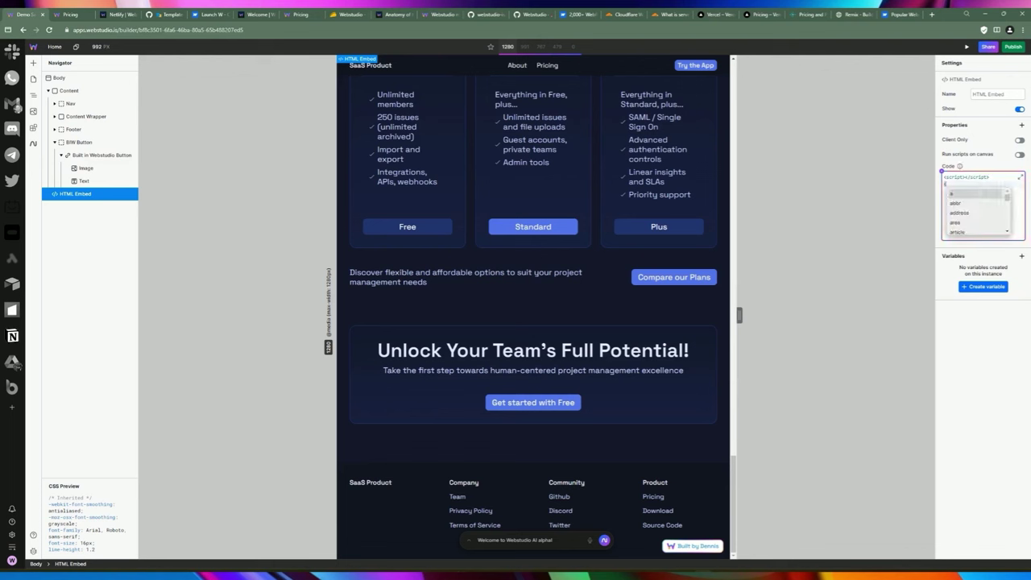
{"action": "type", "text": "div></div>"}
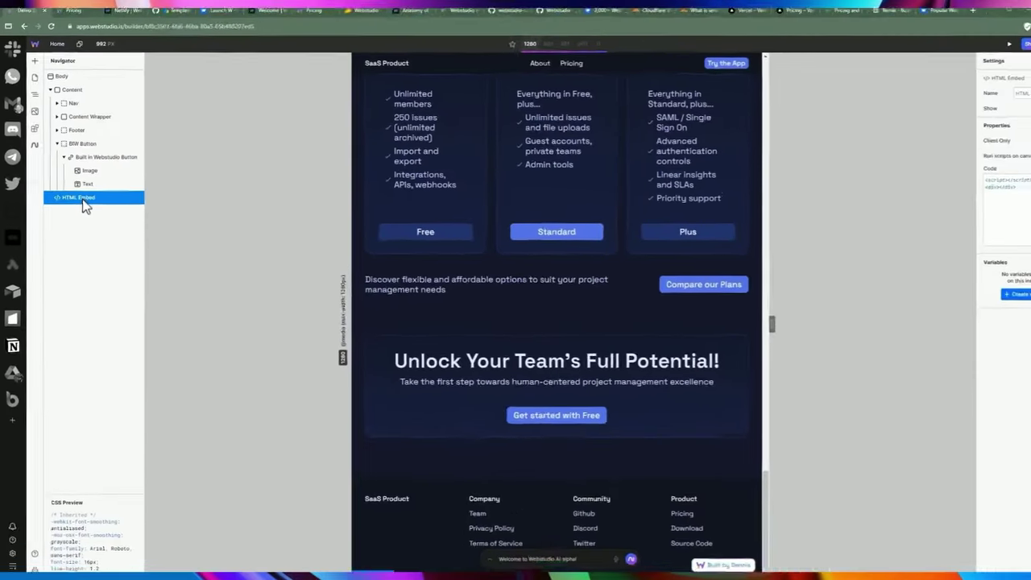
Delete the HTML Embed, delete and restore the BIW Button with Ctrl+Z, then show Components.
{"action": "key", "text": "Delete"}
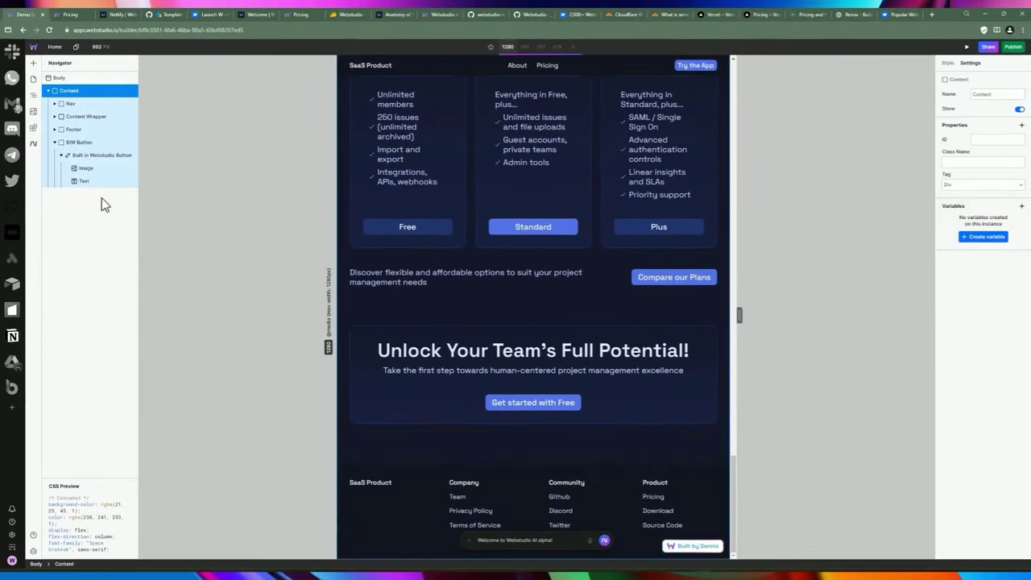
{"action": "key", "text": "Escape"}
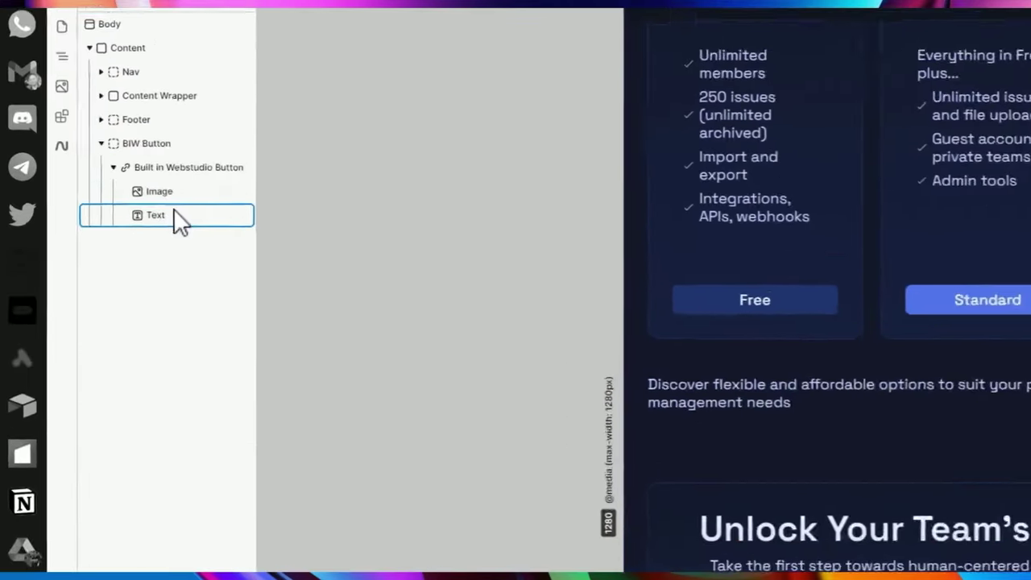
{"action": "left_click", "coordinate": [150, 143]}
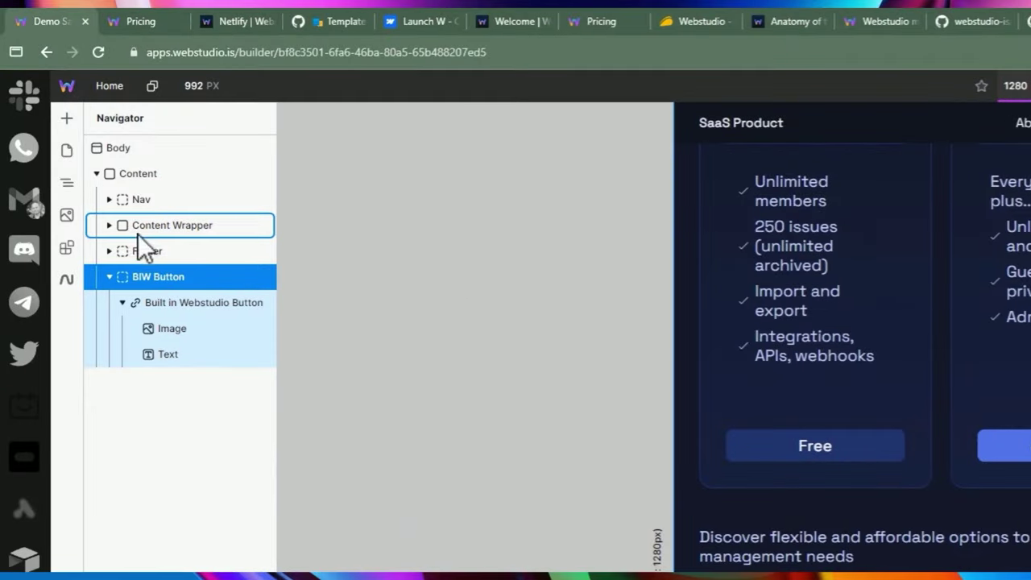
{"action": "key", "text": "Delete"}
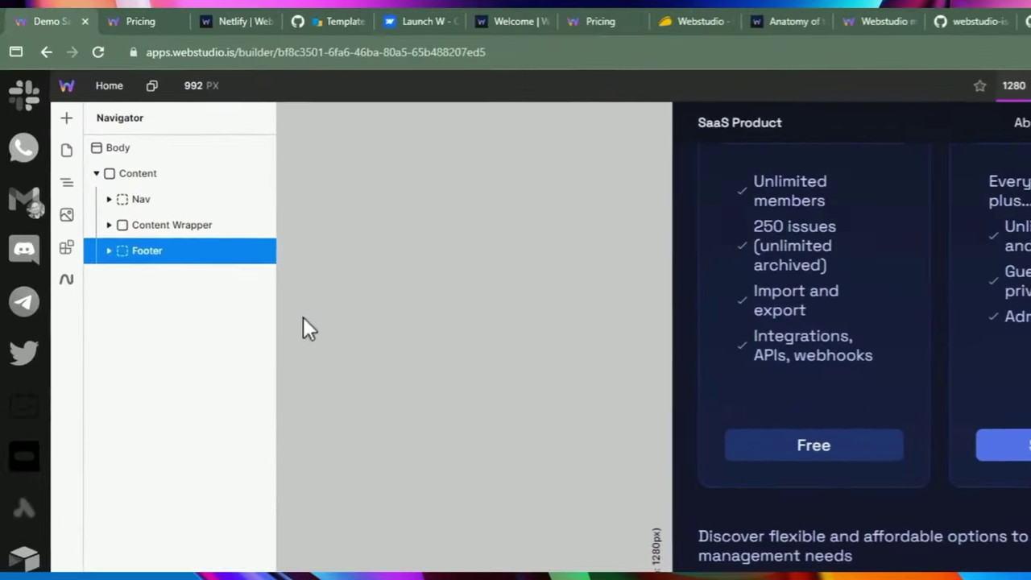
{"action": "left_click", "coordinate": [173, 166]}
{"action": "key", "text": "ctrl+z"}
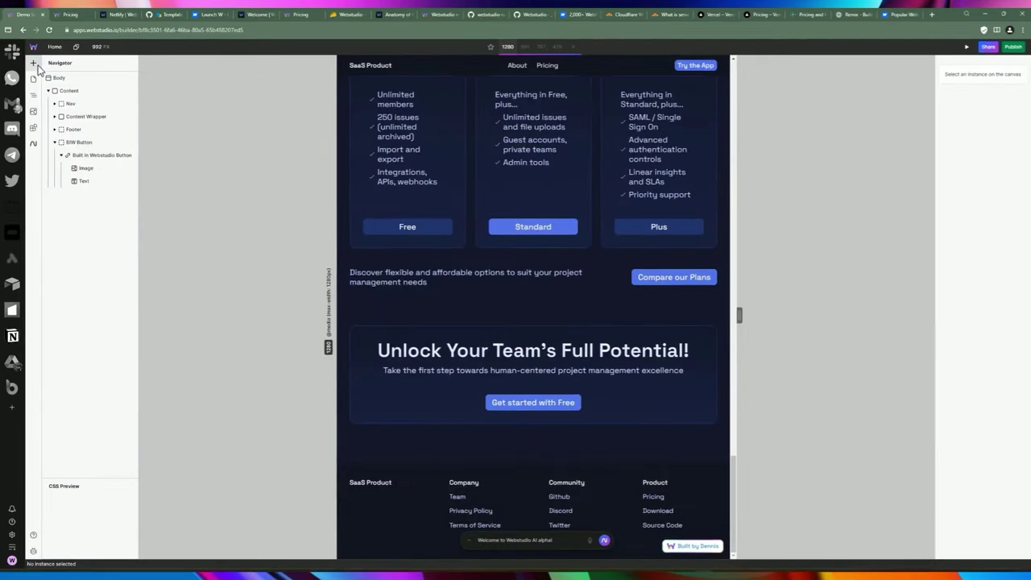
{"action": "left_click", "coordinate": [66, 118]}
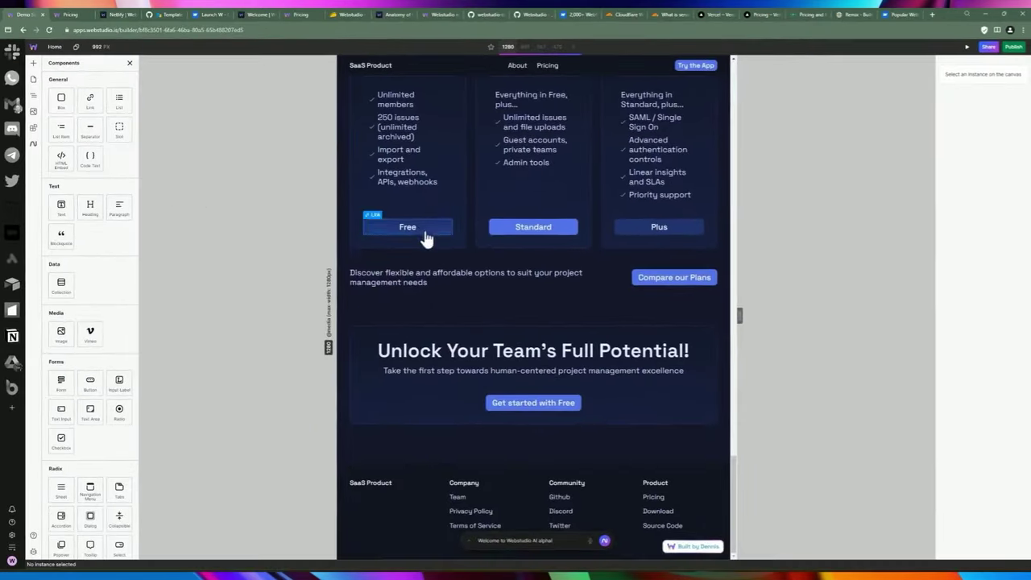
Select the Free pricing card's Free link button, which points to the Pricing page, and open Components.
{"action": "scroll", "coordinate": [422, 234], "scroll_direction": "up", "scroll_amount": 5}
{"action": "scroll", "coordinate": [489, 298], "scroll_direction": "down", "scroll_amount": 1}
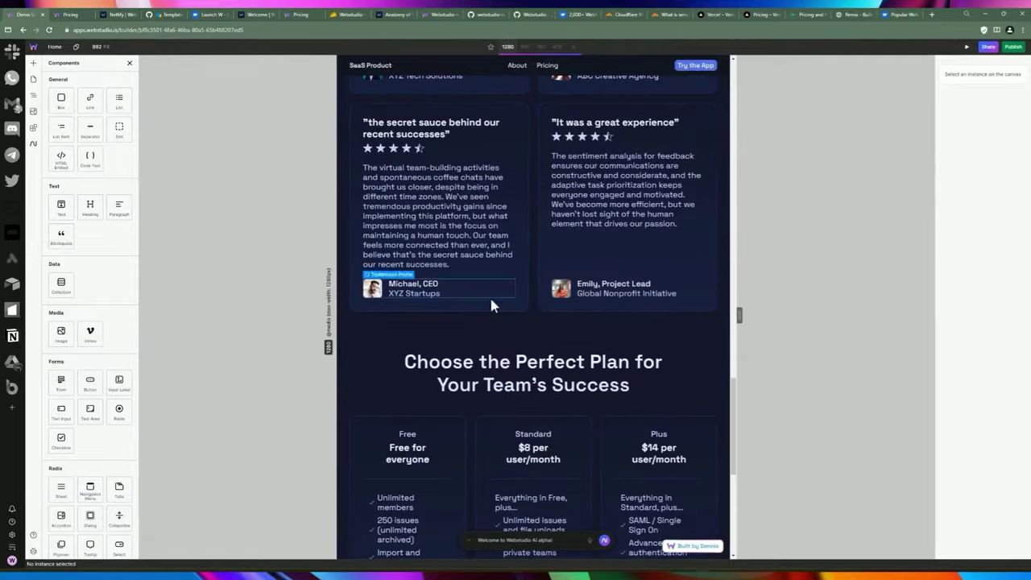
{"action": "left_click", "coordinate": [484, 364]}
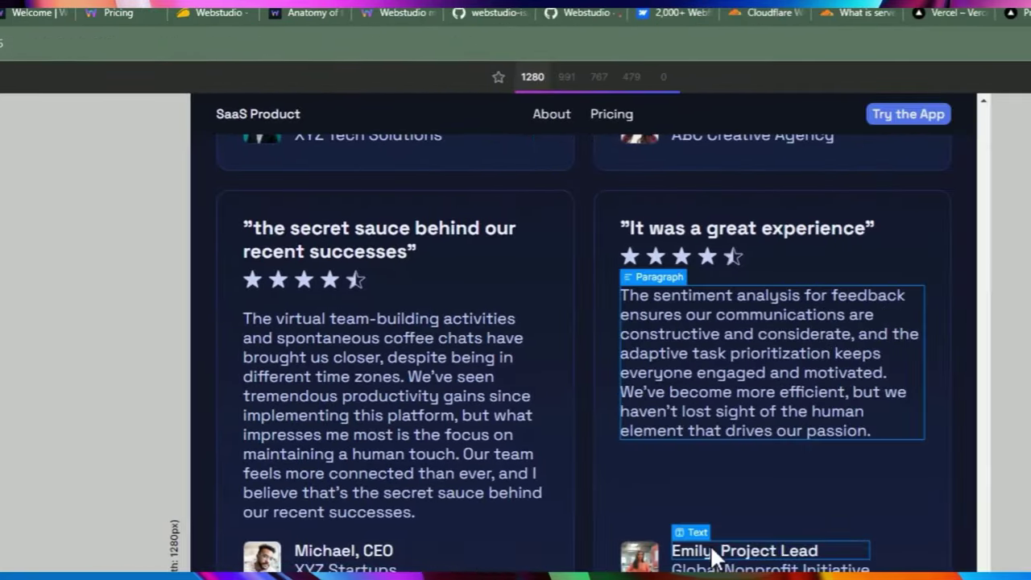
{"action": "left_click", "coordinate": [716, 557]}
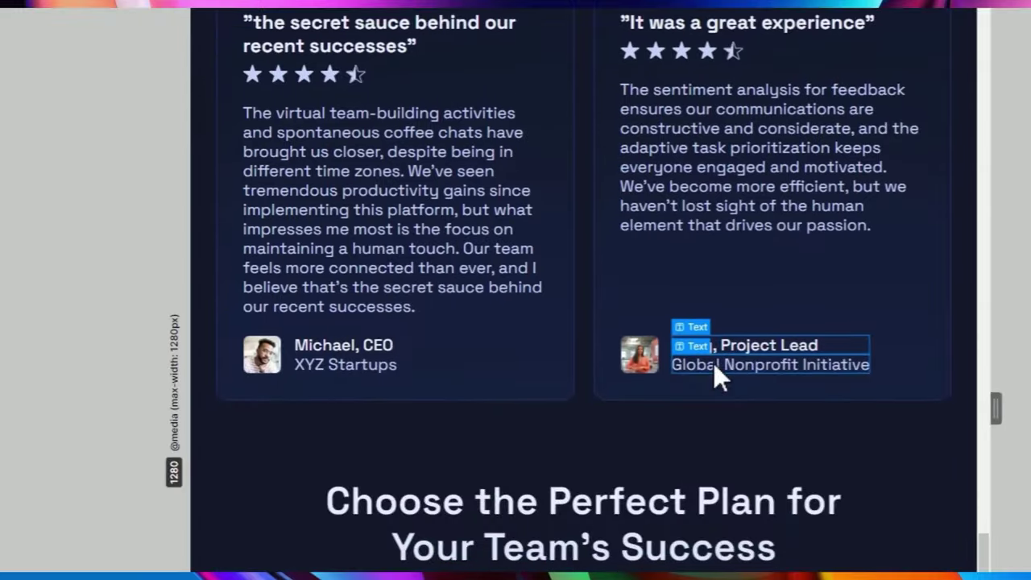
{"action": "scroll", "coordinate": [714, 363], "scroll_direction": "down", "scroll_amount": 1}
{"action": "left_click", "coordinate": [712, 350]}
{"action": "scroll", "coordinate": [294, 431], "scroll_direction": "down", "scroll_amount": 2}
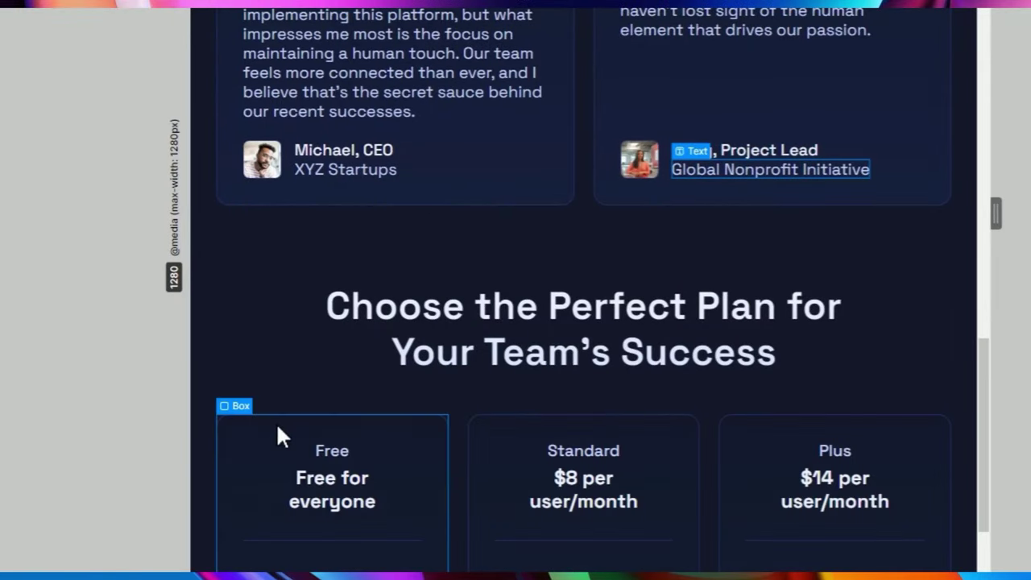
{"action": "scroll", "coordinate": [276, 435], "scroll_direction": "down", "scroll_amount": 3}
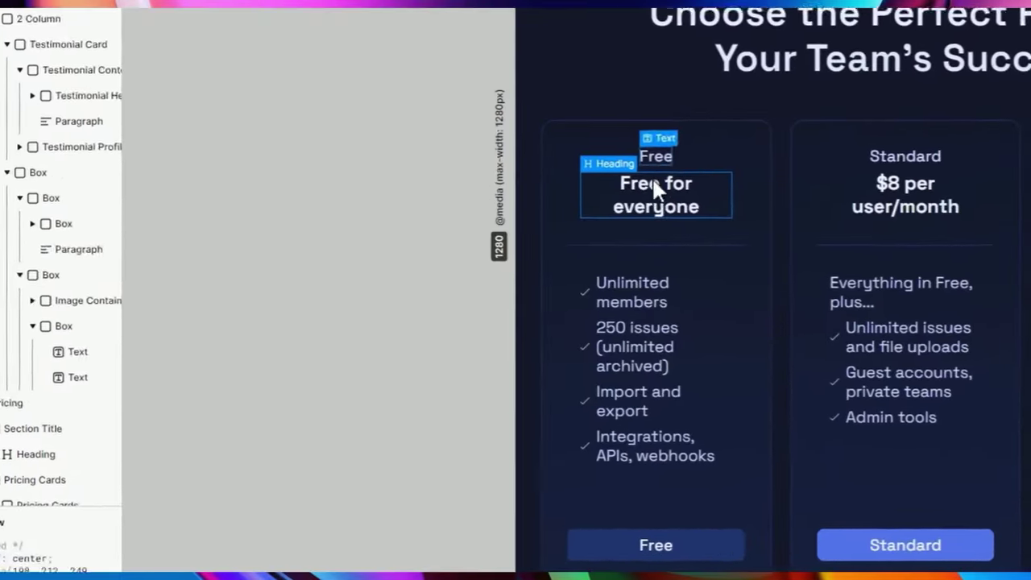
{"action": "left_click", "coordinate": [409, 321]}
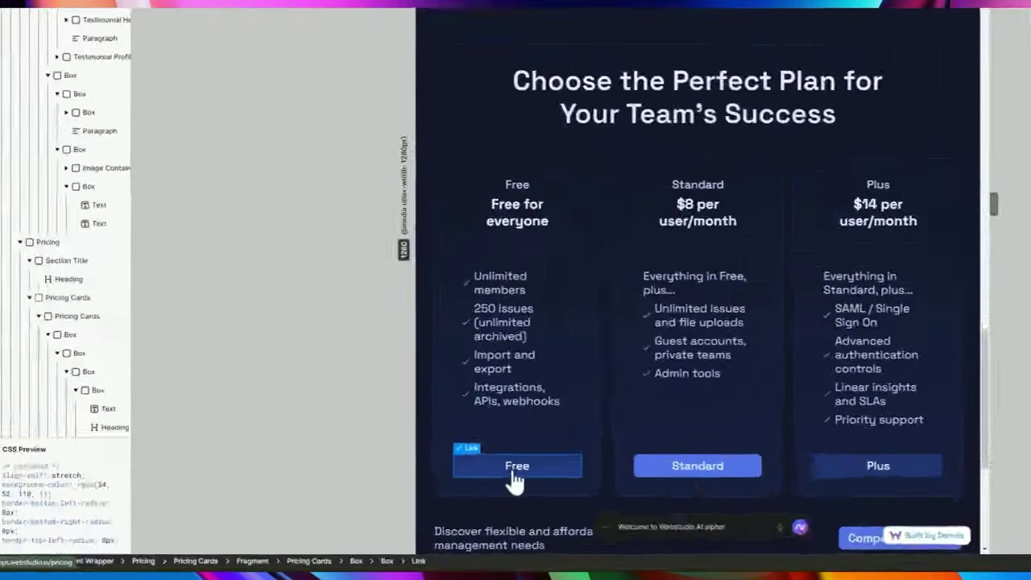
{"action": "left_click", "coordinate": [407, 500]}
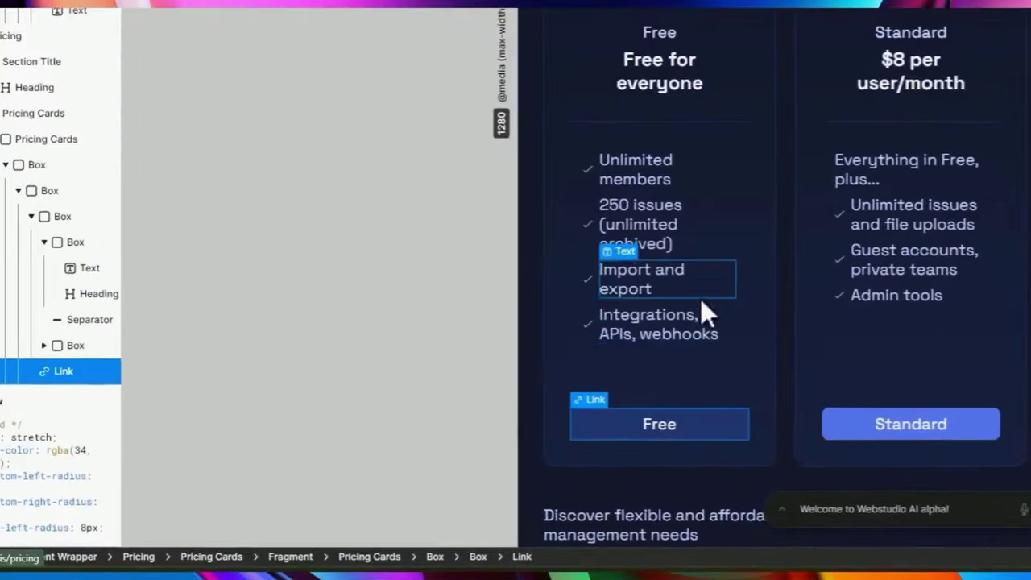
{"action": "key", "text": "a"}
{"action": "scroll", "coordinate": [161, 362], "scroll_direction": "down", "scroll_amount": 2}
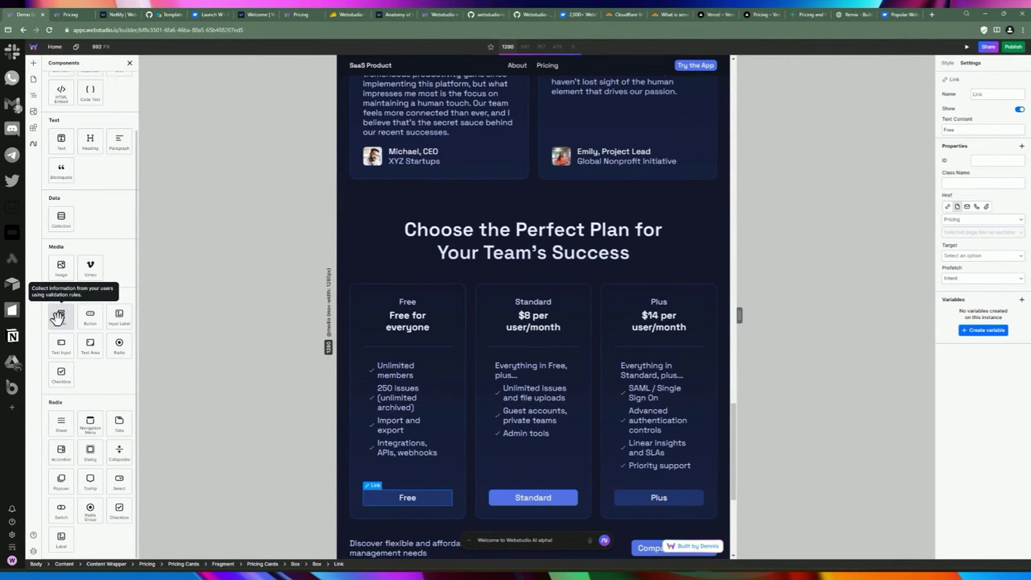
Insert a Form with Name, Email and Submit under the Free button, then inspect its Name field.
{"action": "scroll", "coordinate": [443, 344], "scroll_direction": "down", "scroll_amount": 4}
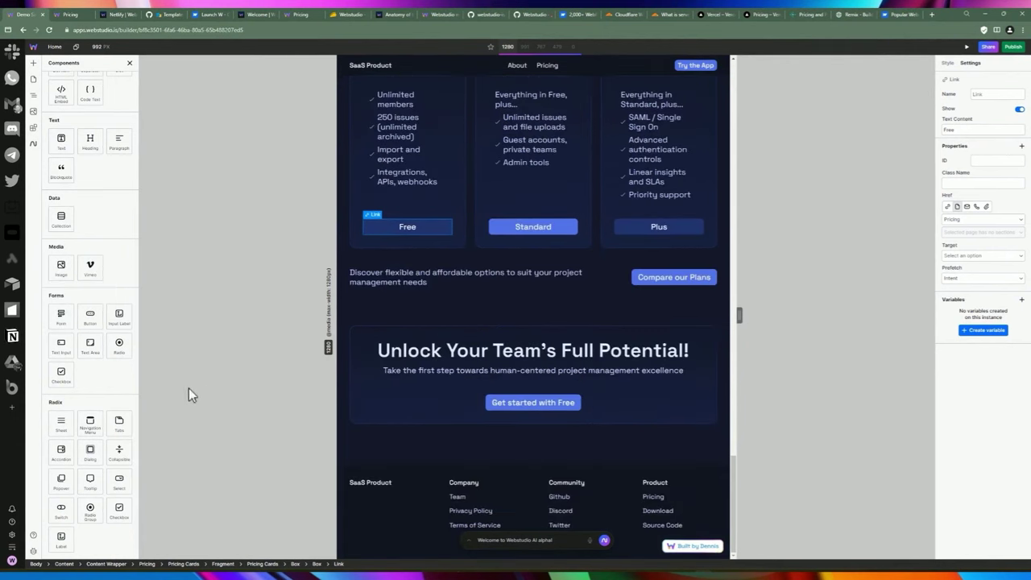
{"action": "left_click", "coordinate": [60, 317]}
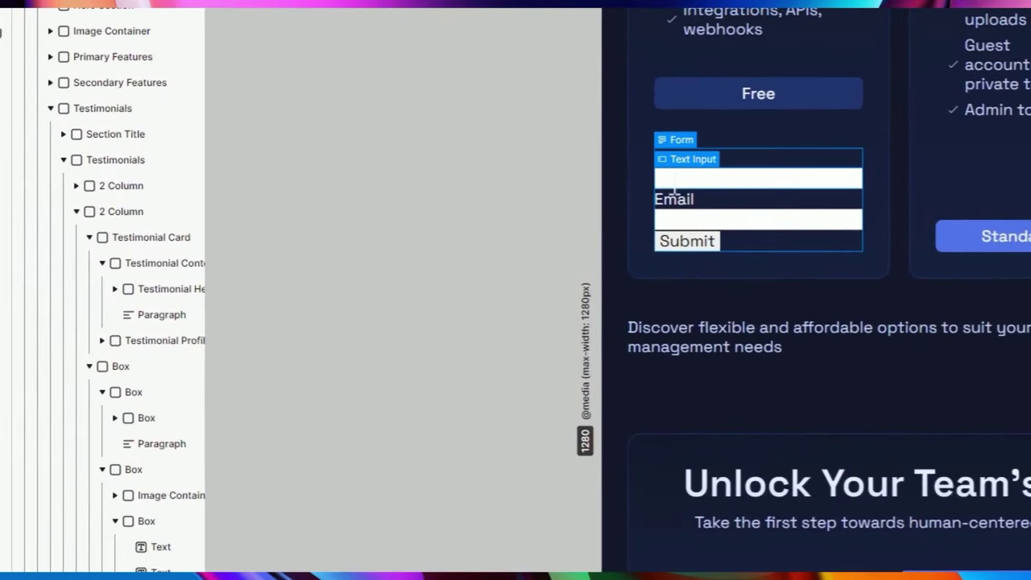
{"action": "left_click", "coordinate": [686, 185]}
{"action": "left_click", "coordinate": [624, 171]}
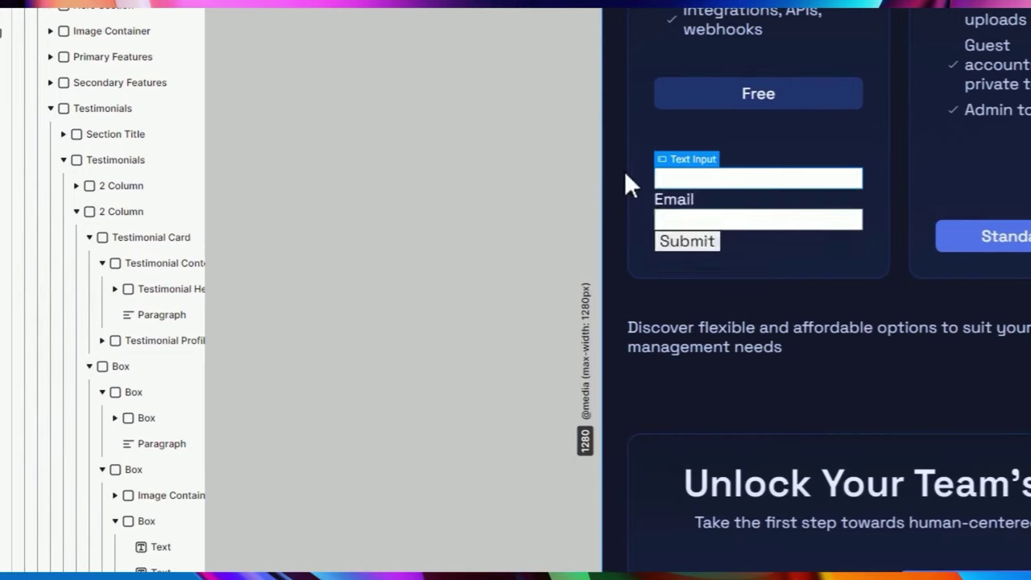
{"action": "scroll", "coordinate": [652, 187], "scroll_direction": "up", "scroll_amount": 3}
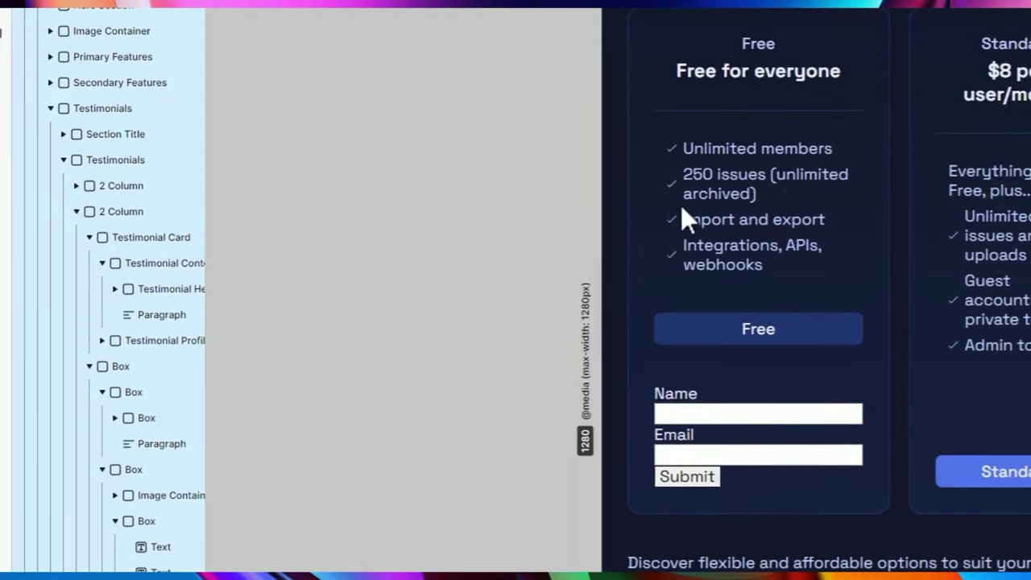
{"action": "left_click", "coordinate": [761, 391]}
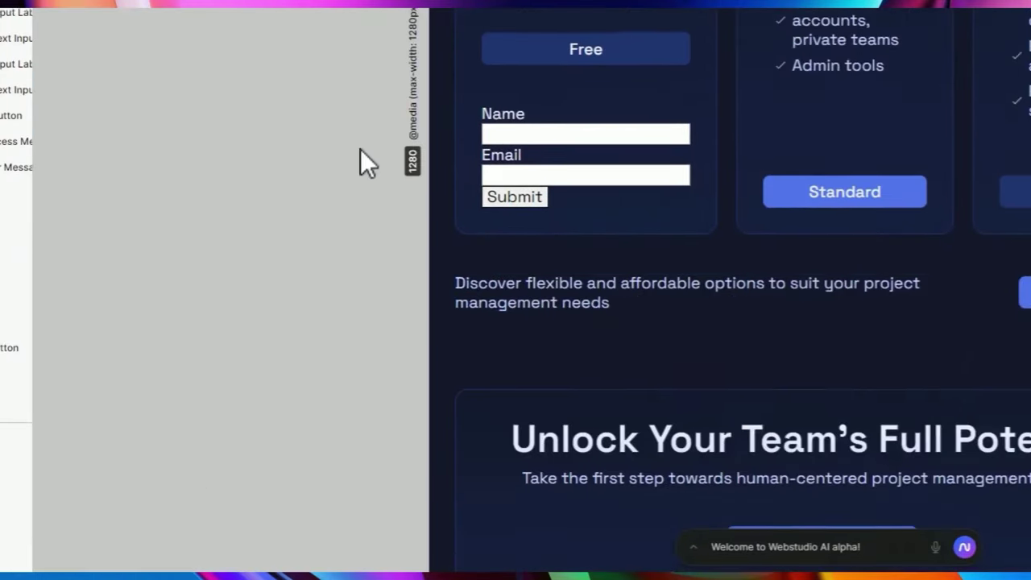
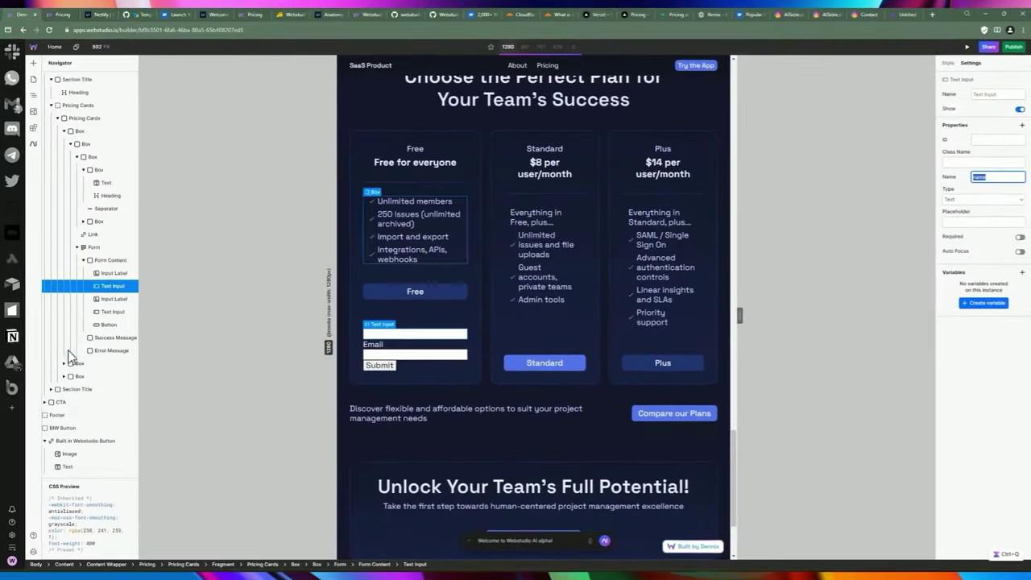
Confirm the second text input is named email, then focus the Form's empty Action field.
{"action": "left_click", "coordinate": [111, 313]}
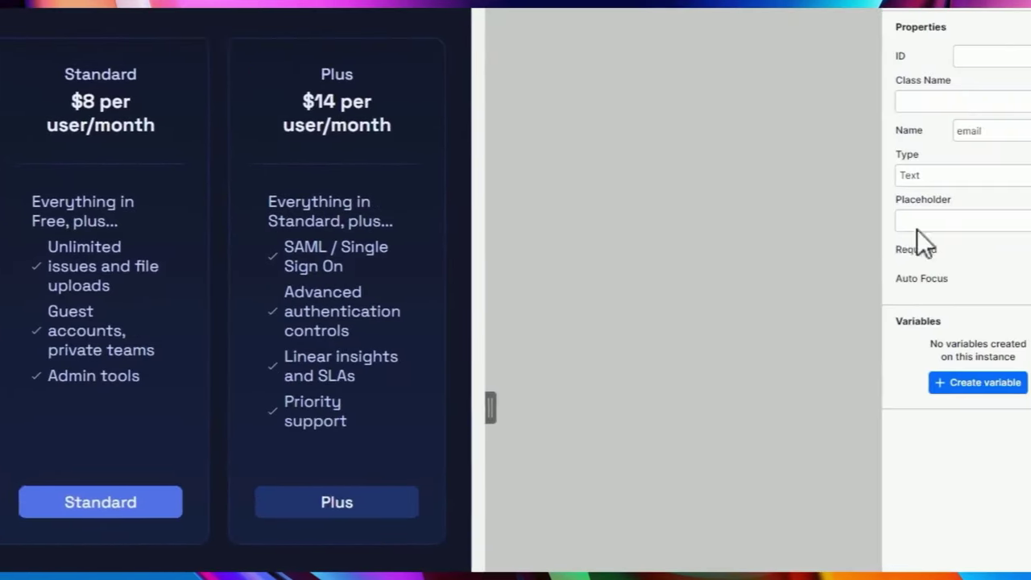
{"action": "left_click", "coordinate": [982, 131]}
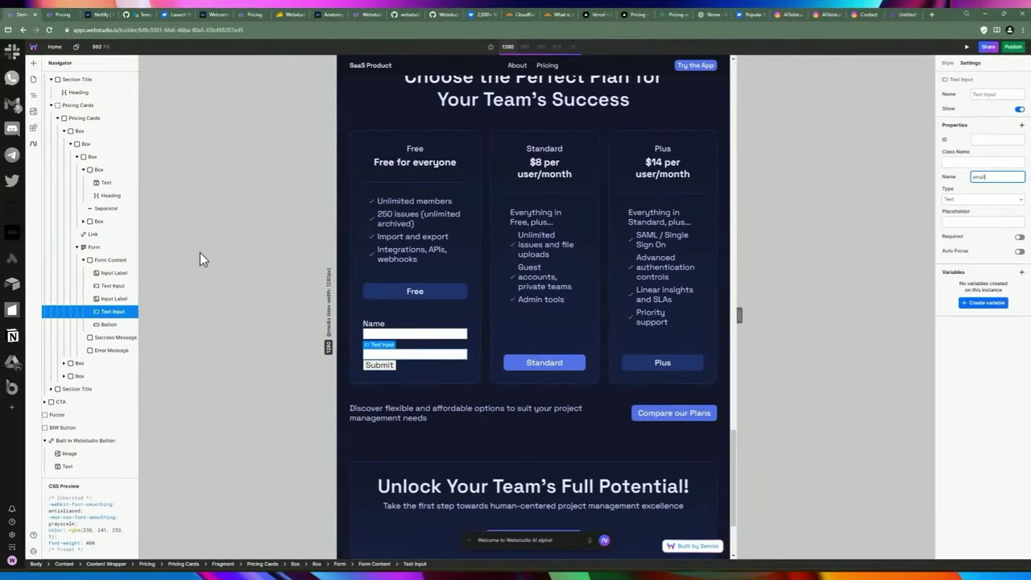
{"action": "left_click", "coordinate": [95, 247]}
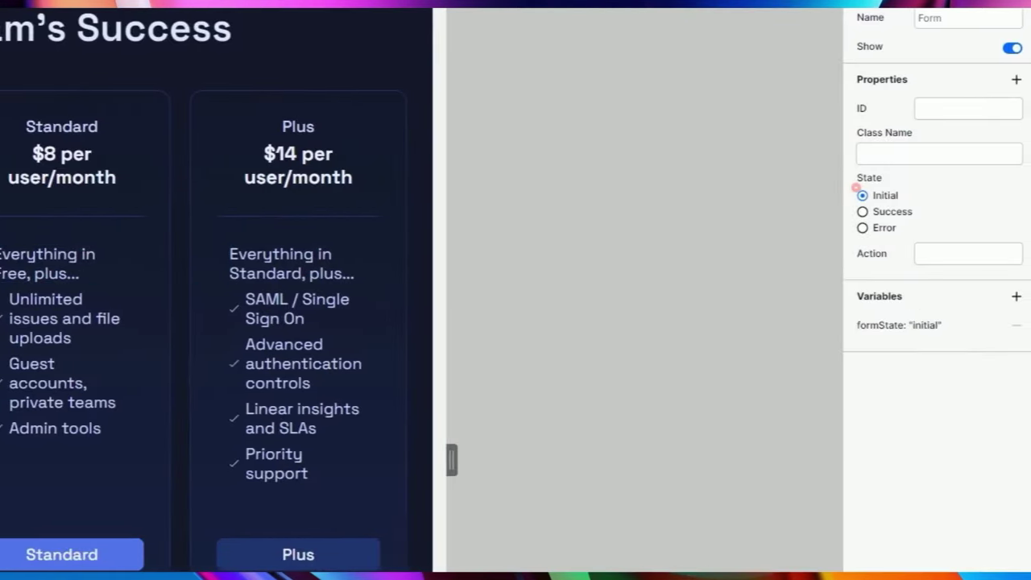
{"action": "left_click", "coordinate": [953, 261]}
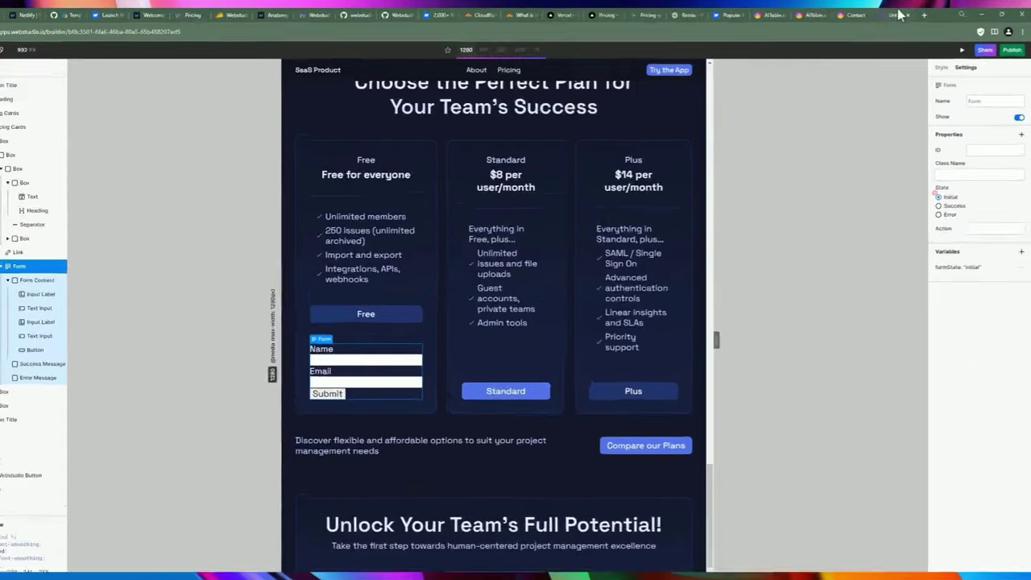
{"action": "left_click", "coordinate": [894, 15]}
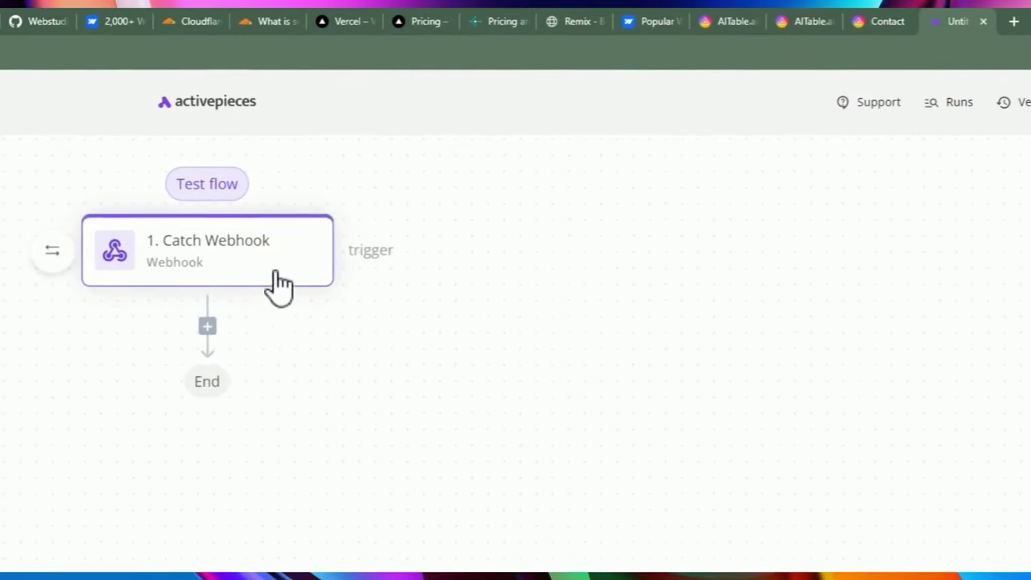
Copy the Catch Webhook trigger's URL with Copy link address and return to Webstudio.
{"action": "left_click", "coordinate": [255, 272]}
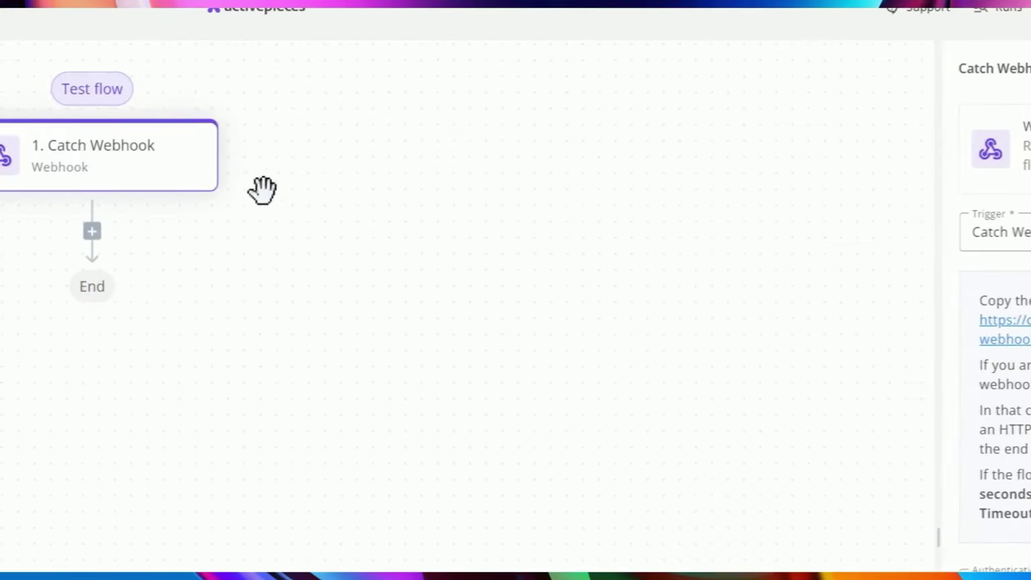
{"action": "right_click", "coordinate": [814, 342]}
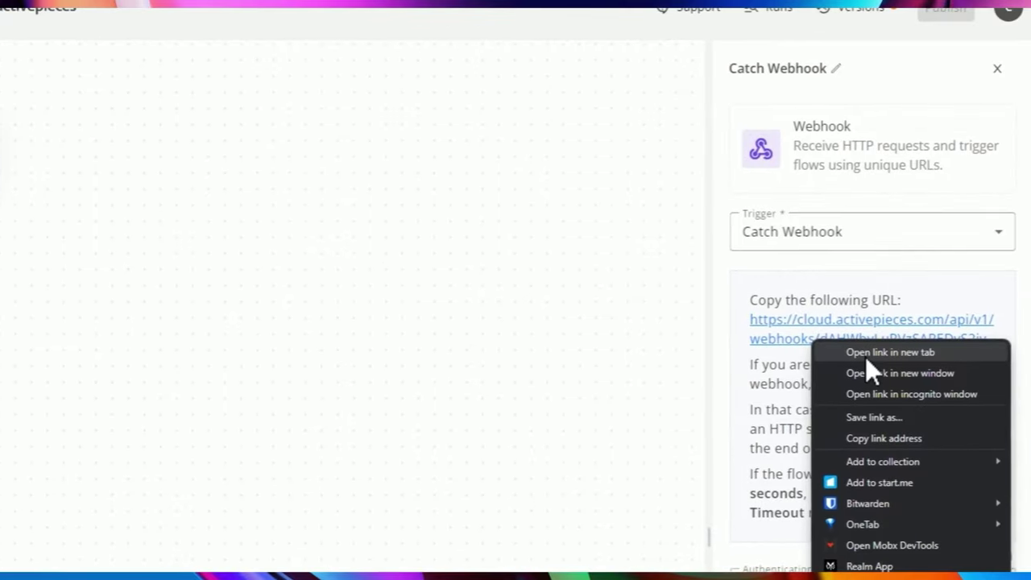
{"action": "left_click", "coordinate": [877, 437]}
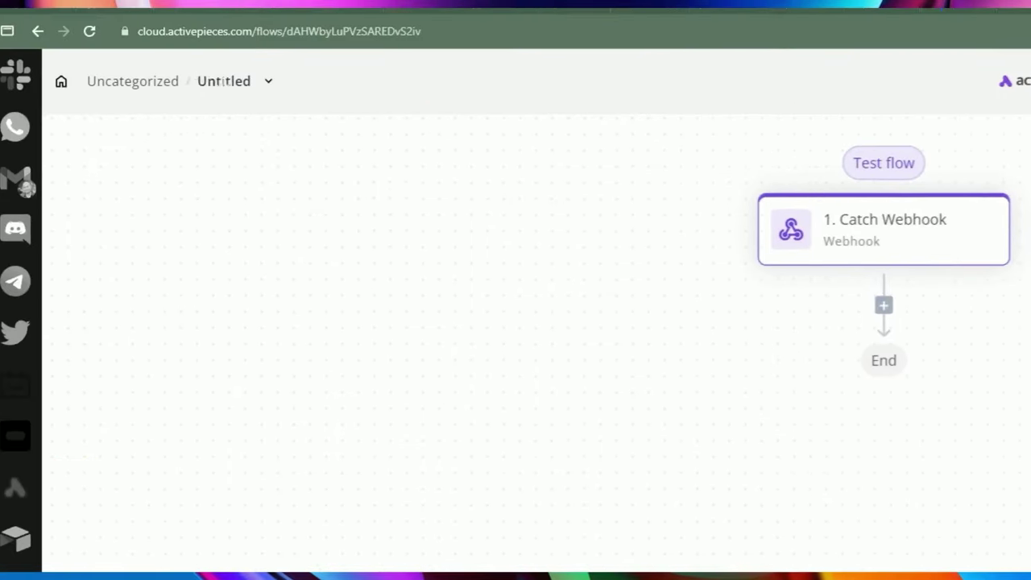
{"action": "left_click", "coordinate": [31, 29]}
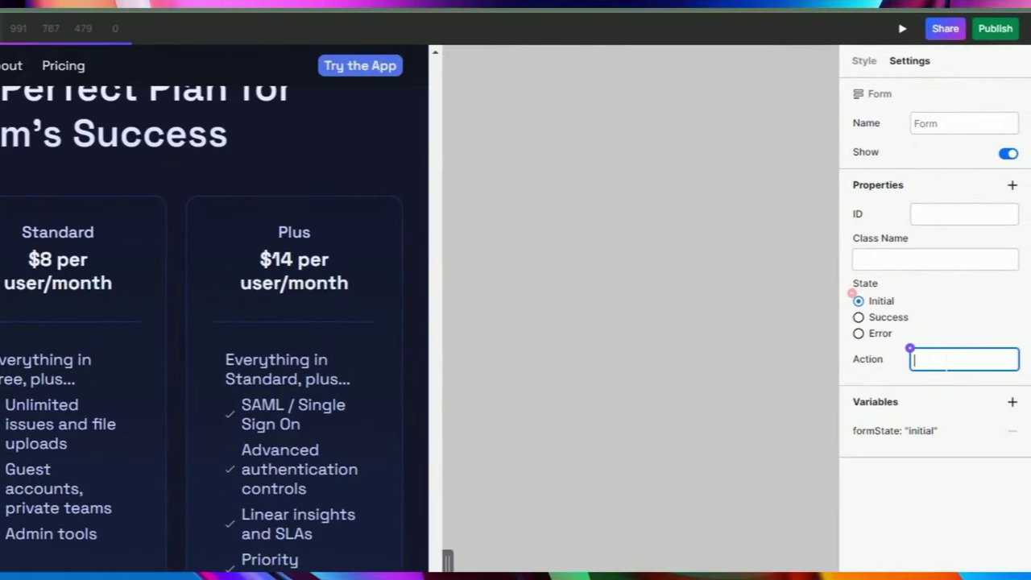
Paste the Activepieces webhook URL into the form's Action field and publish the site.
{"action": "right_click", "coordinate": [948, 357]}
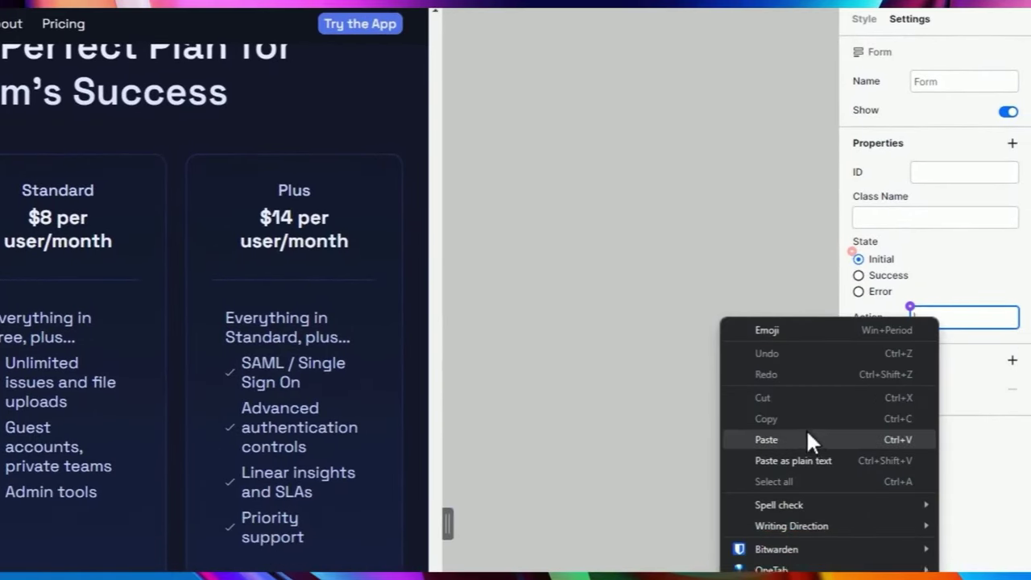
{"action": "left_click", "coordinate": [808, 479]}
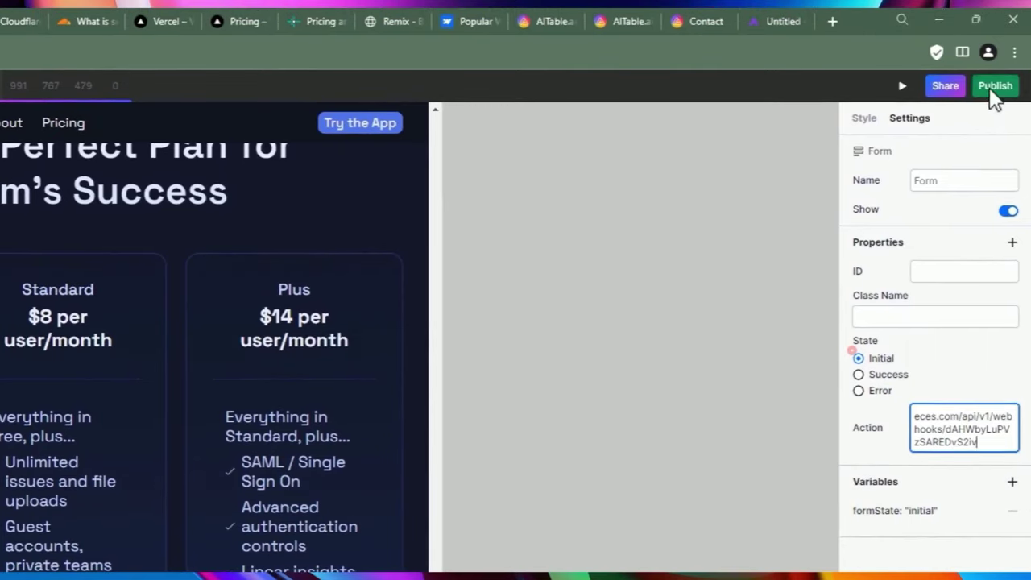
{"action": "left_click", "coordinate": [993, 87]}
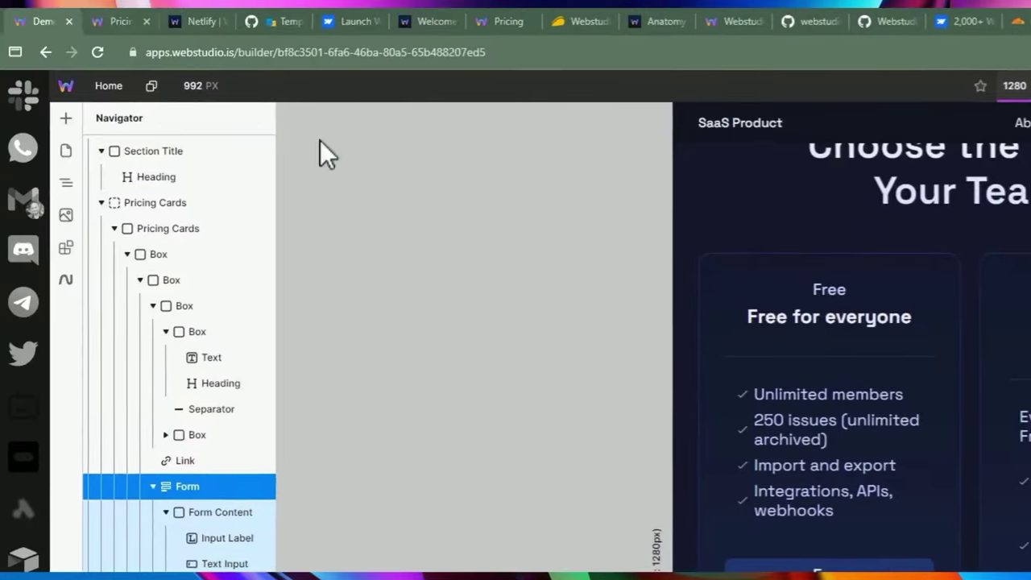
On the published Pricing page, enter a test name in the form's Name field.
{"action": "left_click", "coordinate": [70, 8]}
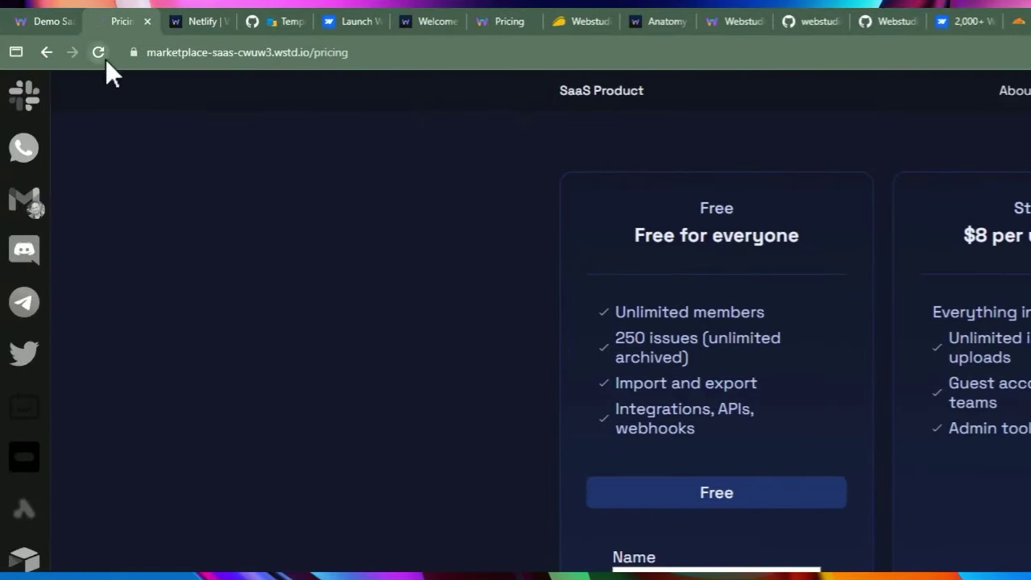
{"action": "left_click", "coordinate": [668, 577]}
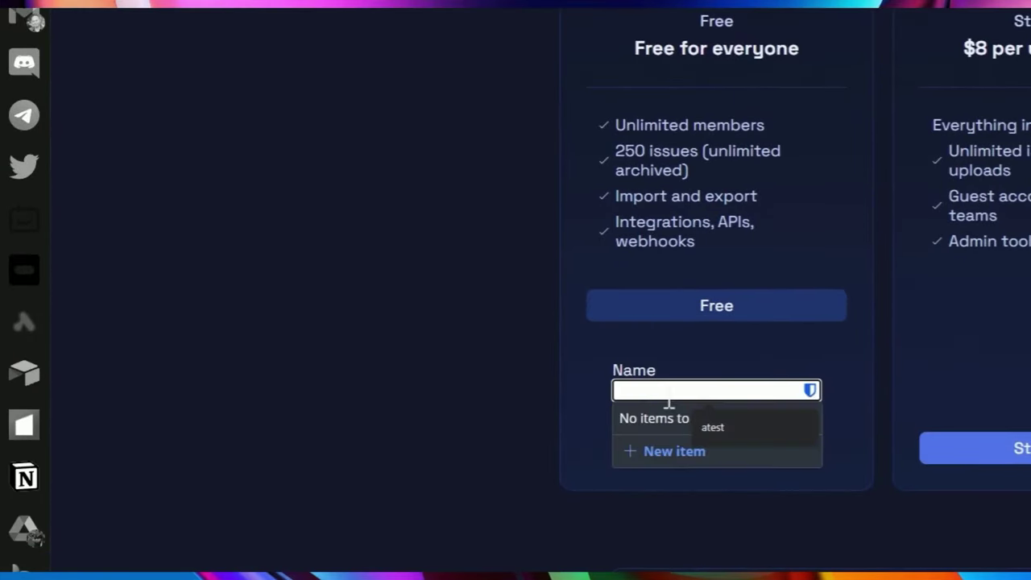
{"action": "left_click", "coordinate": [540, 351]}
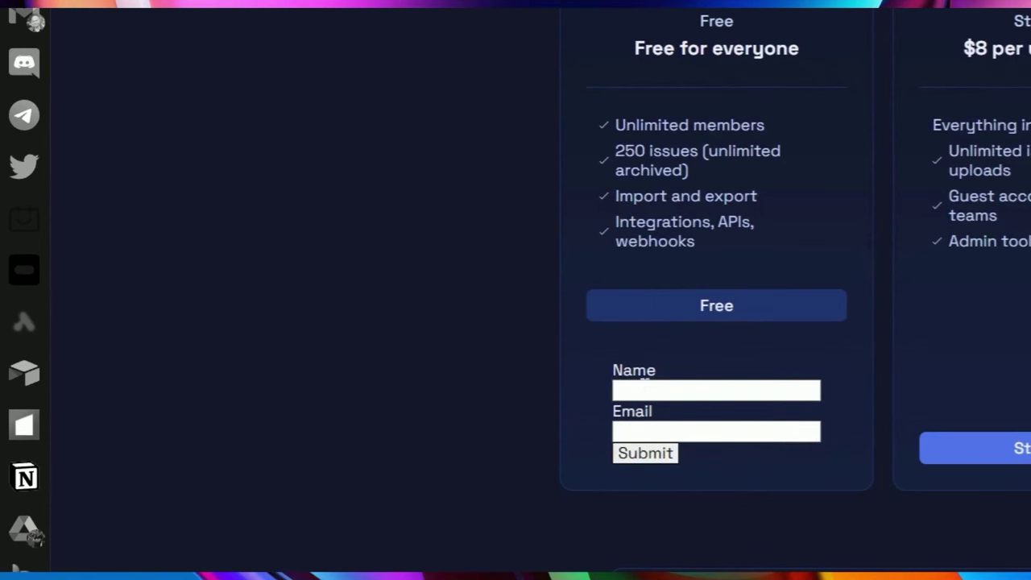
{"action": "left_click", "coordinate": [644, 390]}
{"action": "type", "text": "Dennis"}
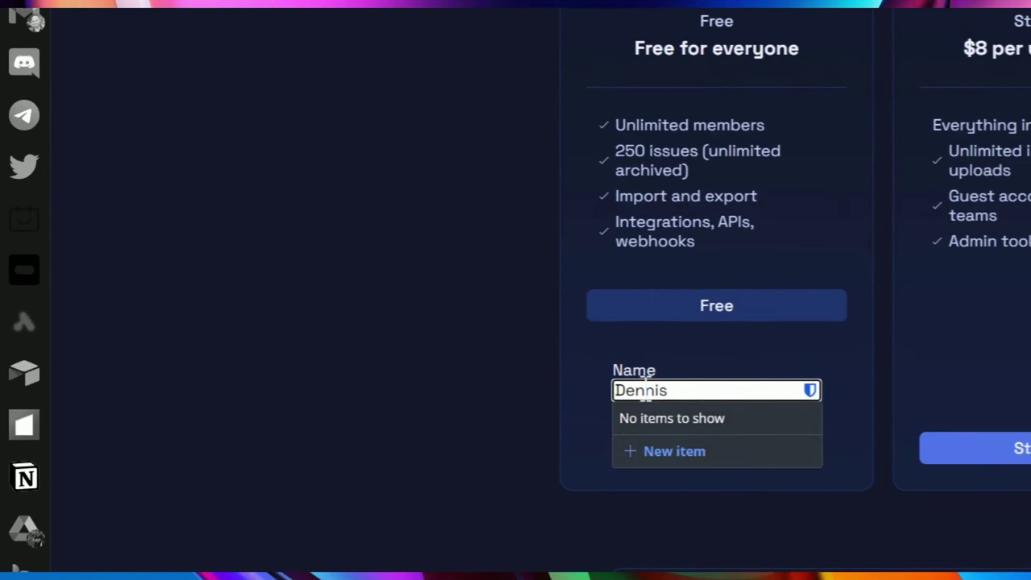
Enter a test e-mail address, submit the form, and check the thank-you confirmation.
{"action": "key", "text": "Tab"}
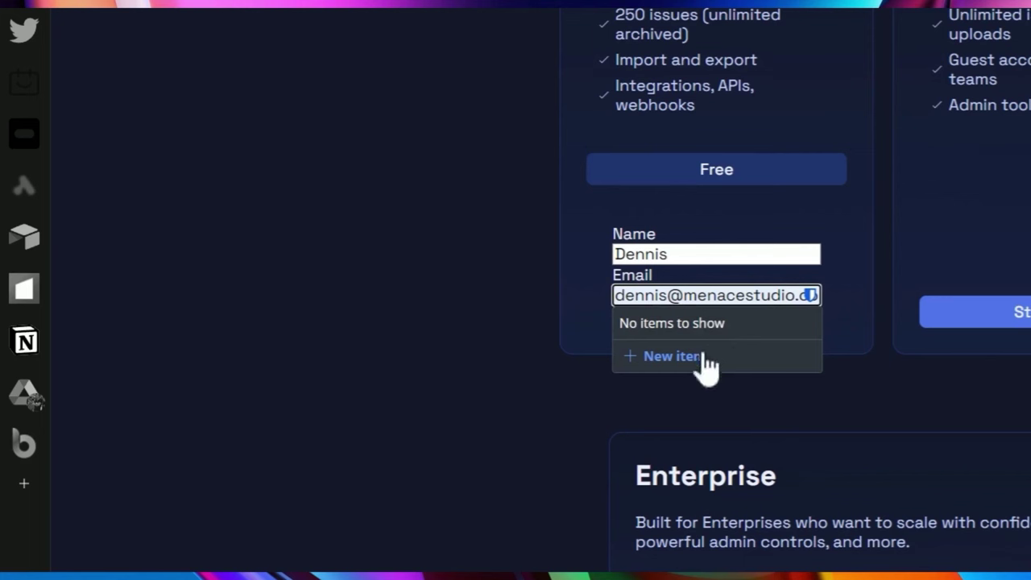
{"action": "left_click", "coordinate": [644, 375]}
{"action": "left_click", "coordinate": [661, 322]}
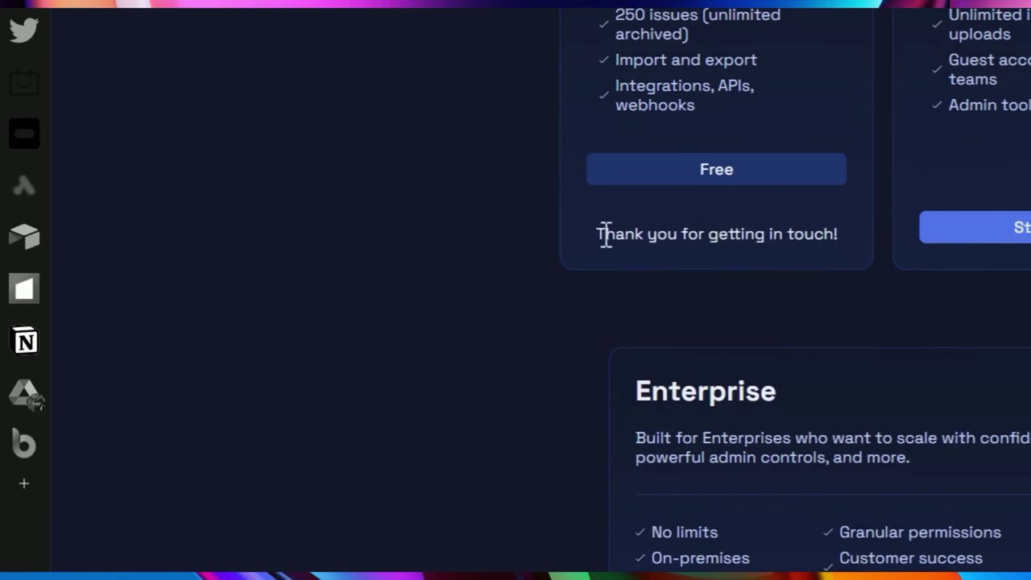
{"action": "left_click_drag", "start_coordinate": [604, 234], "coordinate": [752, 238]}
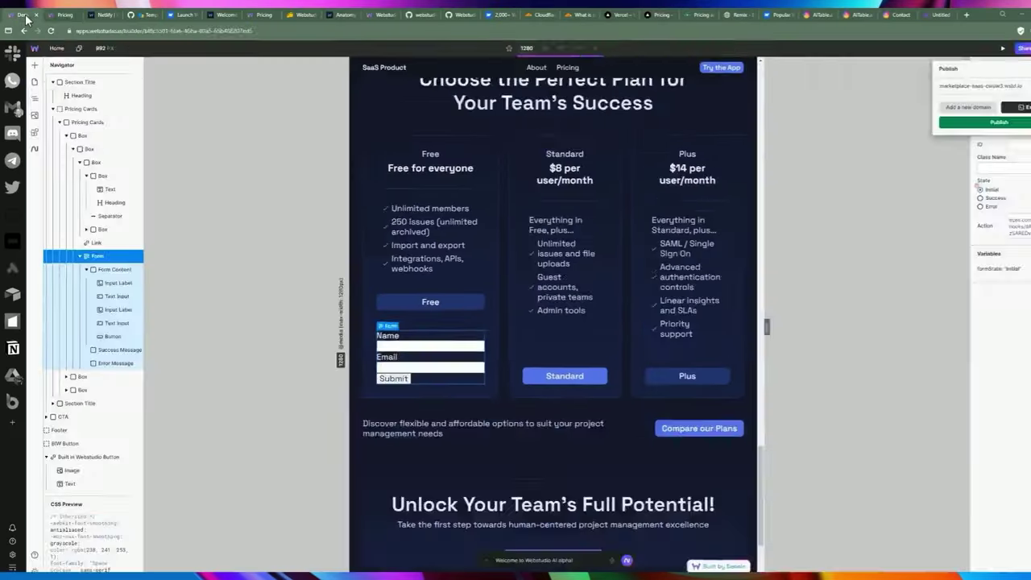
{"action": "left_click", "coordinate": [944, 241]}
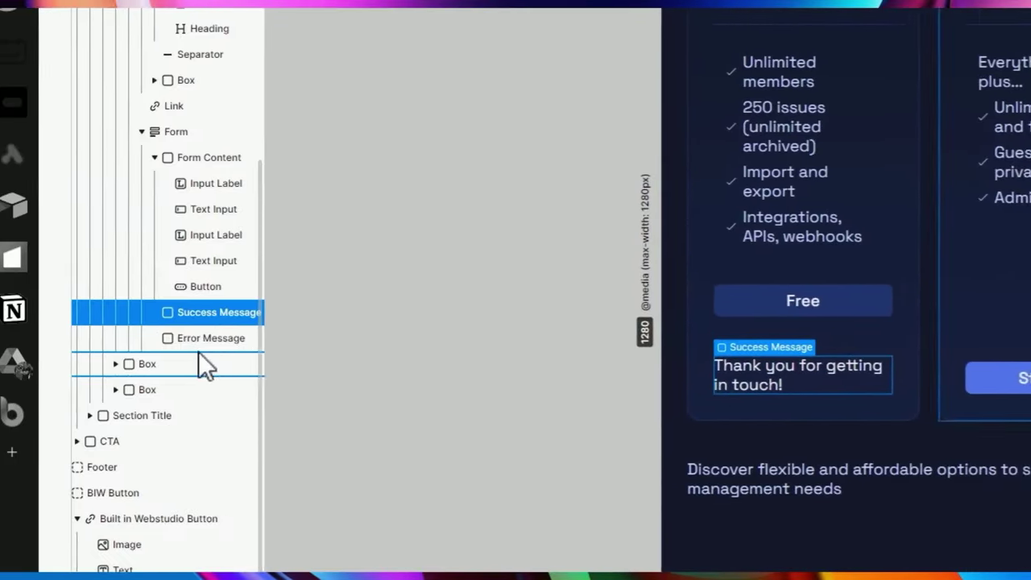
{"action": "left_click", "coordinate": [213, 343]}
{"action": "left_click_drag", "start_coordinate": [232, 341], "coordinate": [223, 310]}
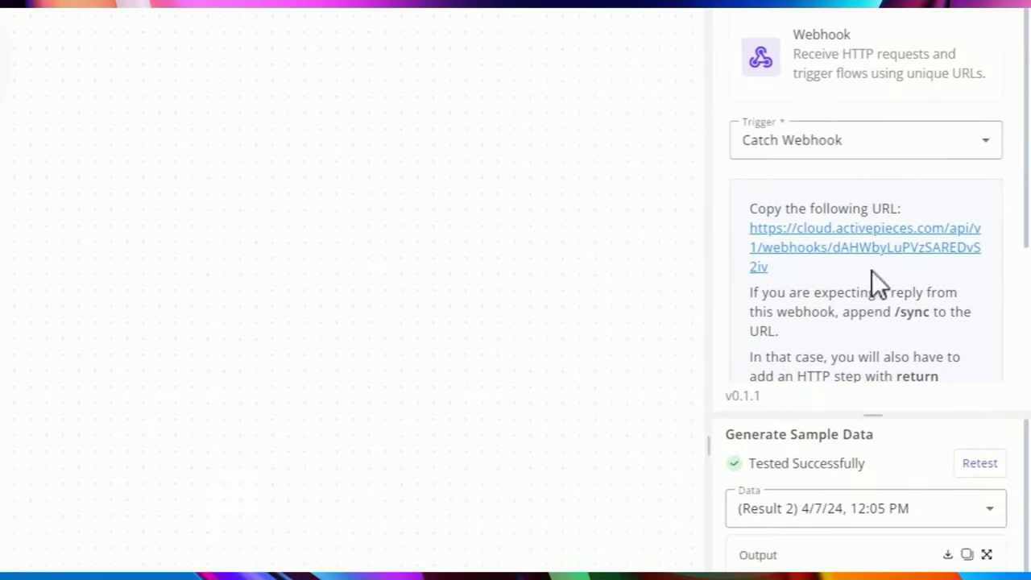
Inspect Result 2's output in Catch Webhook showing the submitted name and e-mail.
{"action": "scroll", "coordinate": [871, 269], "scroll_direction": "down", "scroll_amount": 5}
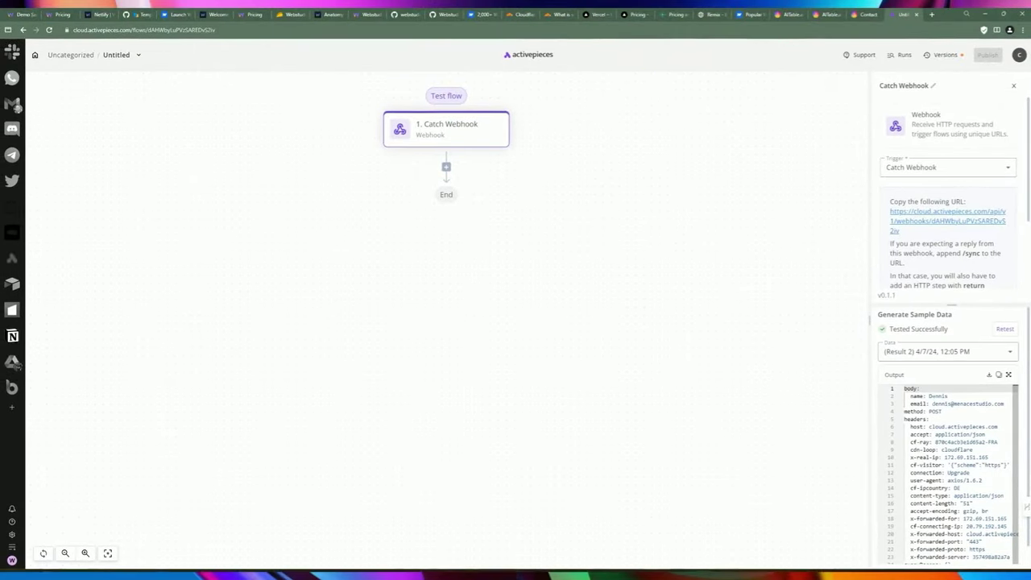
{"action": "left_click", "coordinate": [911, 403]}
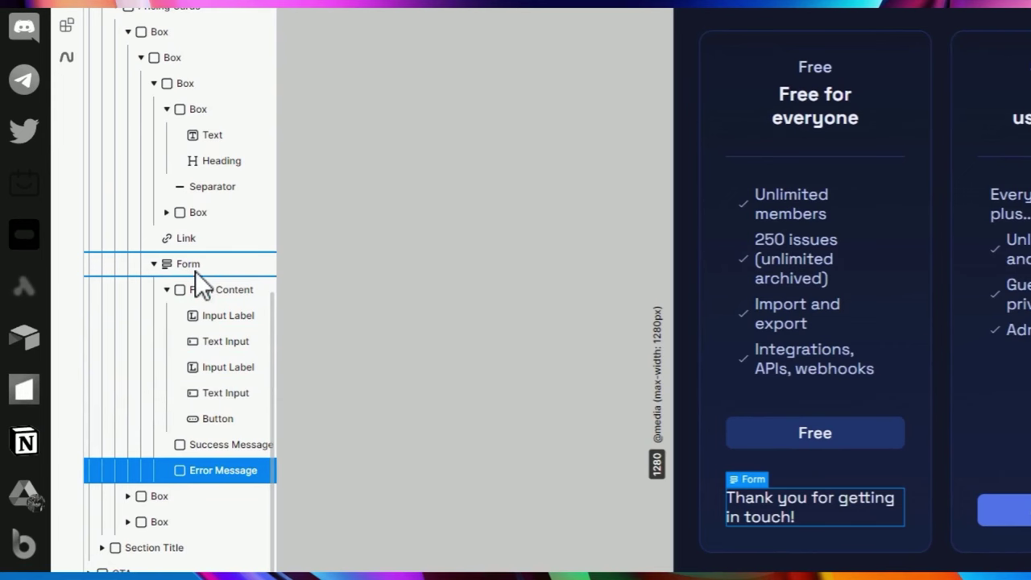
Collapse the Form layer and move the Get started with Free link below the CTA's Section Title.
{"action": "left_click", "coordinate": [152, 264]}
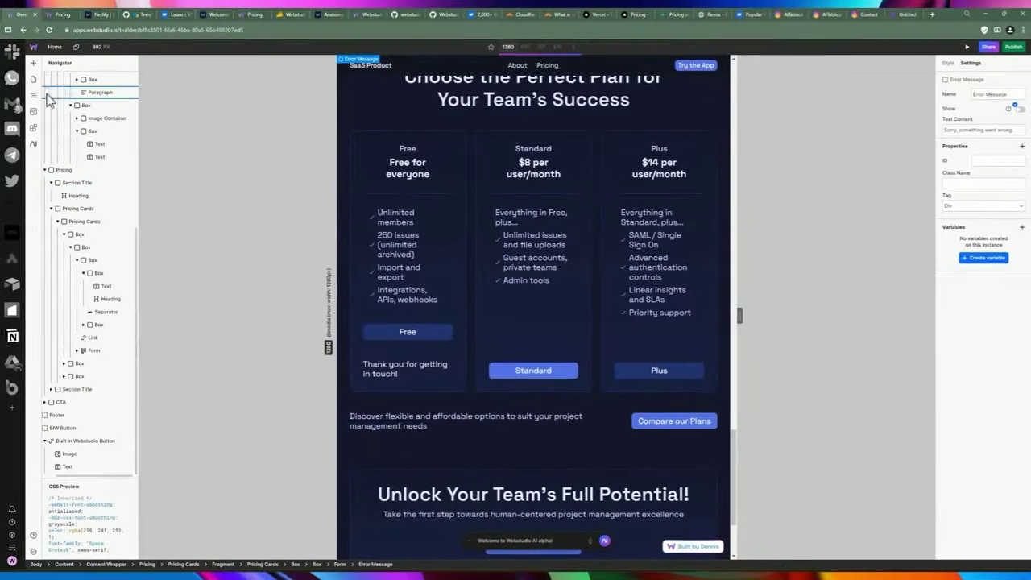
{"action": "left_click", "coordinate": [39, 78]}
{"action": "scroll", "coordinate": [173, 386], "scroll_direction": "down", "scroll_amount": 1}
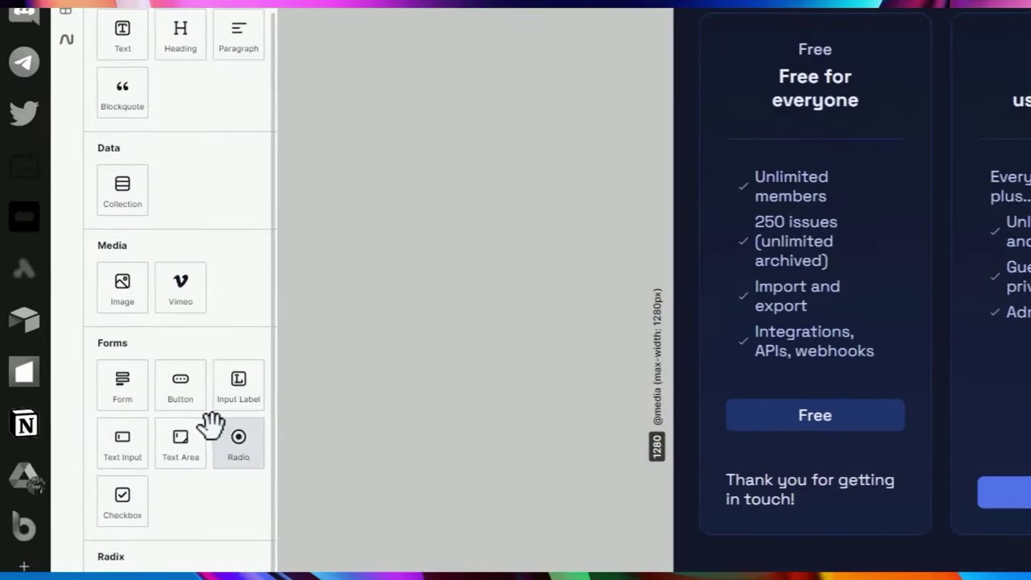
{"action": "scroll", "coordinate": [201, 33], "scroll_direction": "up", "scroll_amount": 3}
{"action": "scroll", "coordinate": [203, 50], "scroll_direction": "down", "scroll_amount": 3}
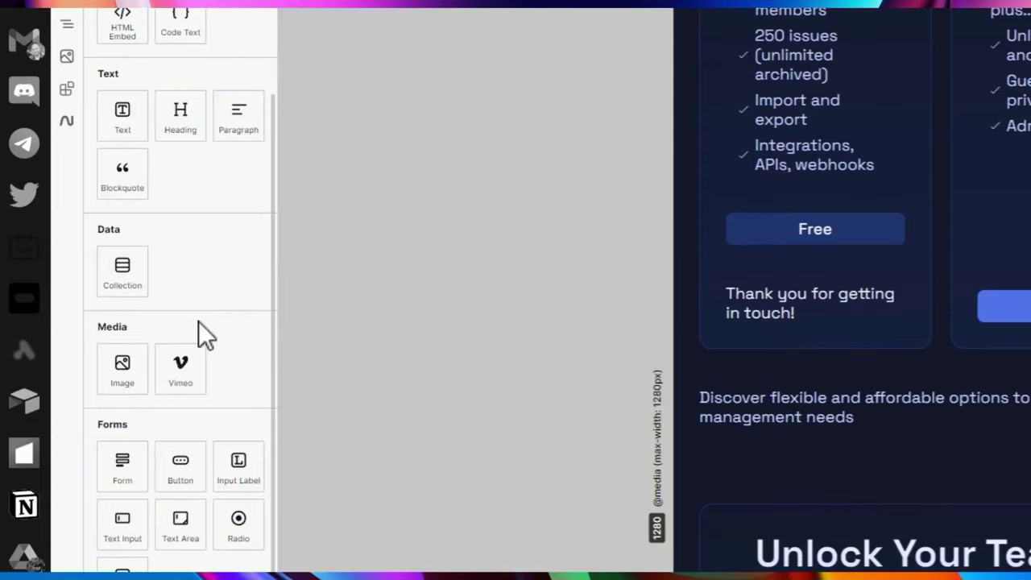
{"action": "scroll", "coordinate": [202, 42], "scroll_direction": "up", "scroll_amount": 2}
{"action": "scroll", "coordinate": [197, 45], "scroll_direction": "down", "scroll_amount": 2}
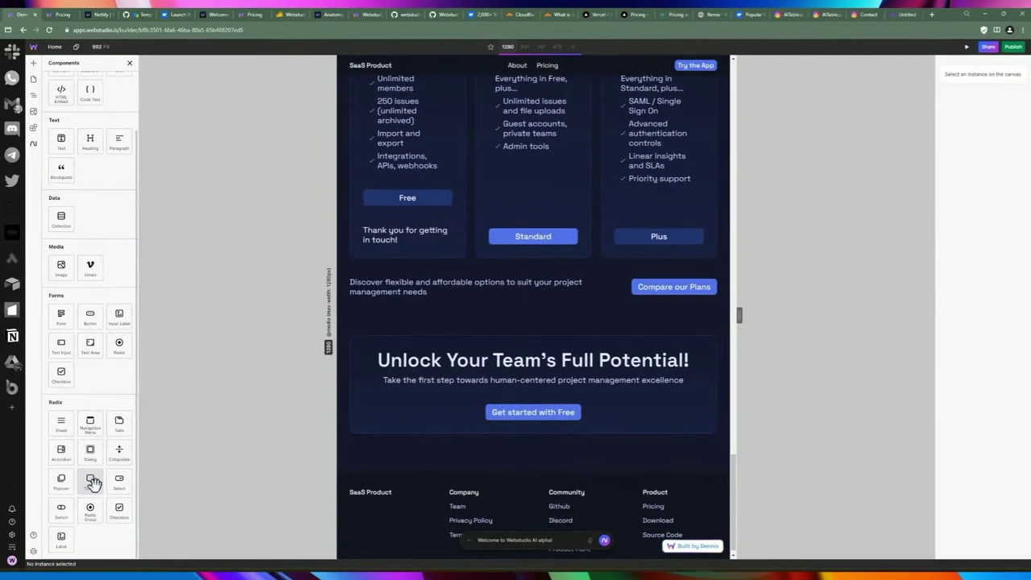
{"action": "mouse_move", "coordinate": [92, 480]}
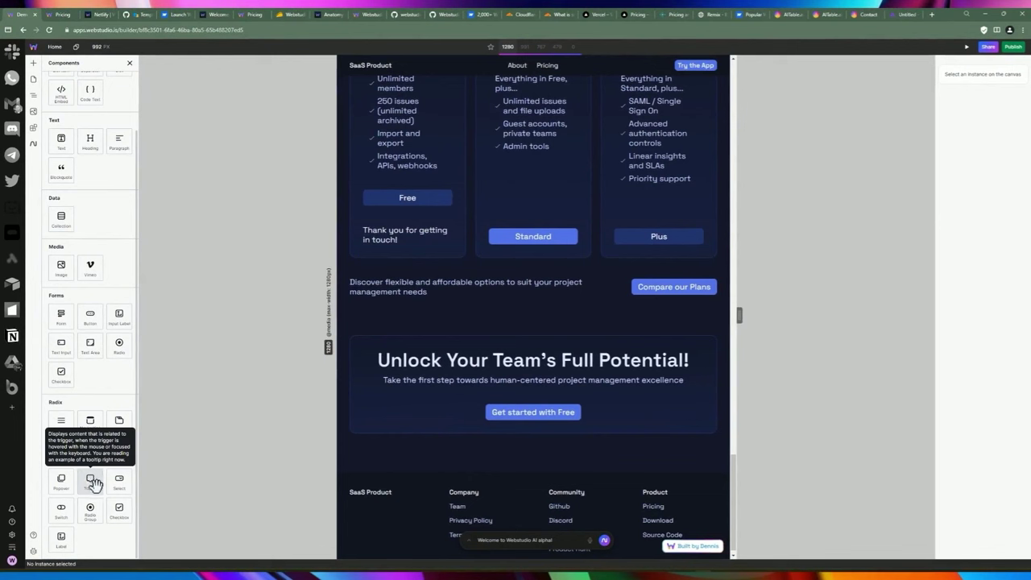
{"action": "mouse_move", "coordinate": [83, 447]}
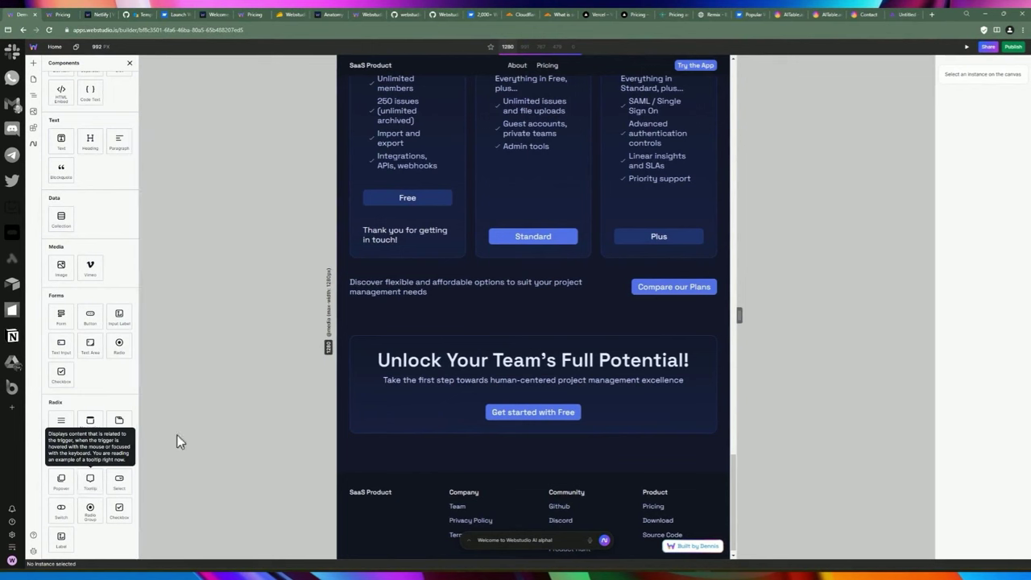
{"action": "left_click", "coordinate": [532, 415]}
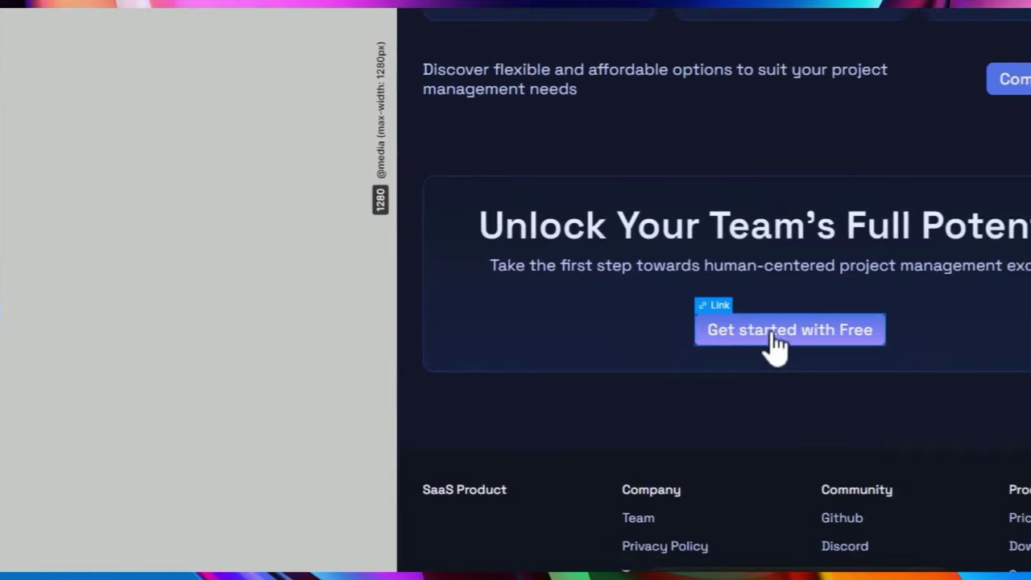
{"action": "left_click_drag", "start_coordinate": [159, 310], "coordinate": [144, 306]}
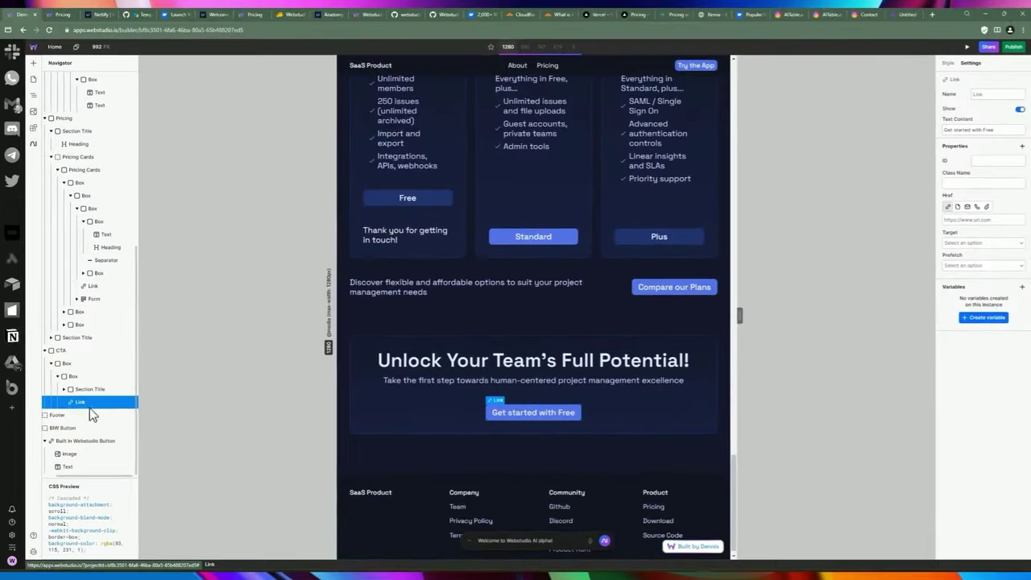
Insert a Radix Tooltip after the link and expand it to show Trigger and Content.
{"action": "left_click", "coordinate": [36, 62]}
{"action": "scroll", "coordinate": [102, 310], "scroll_direction": "down", "scroll_amount": 3}
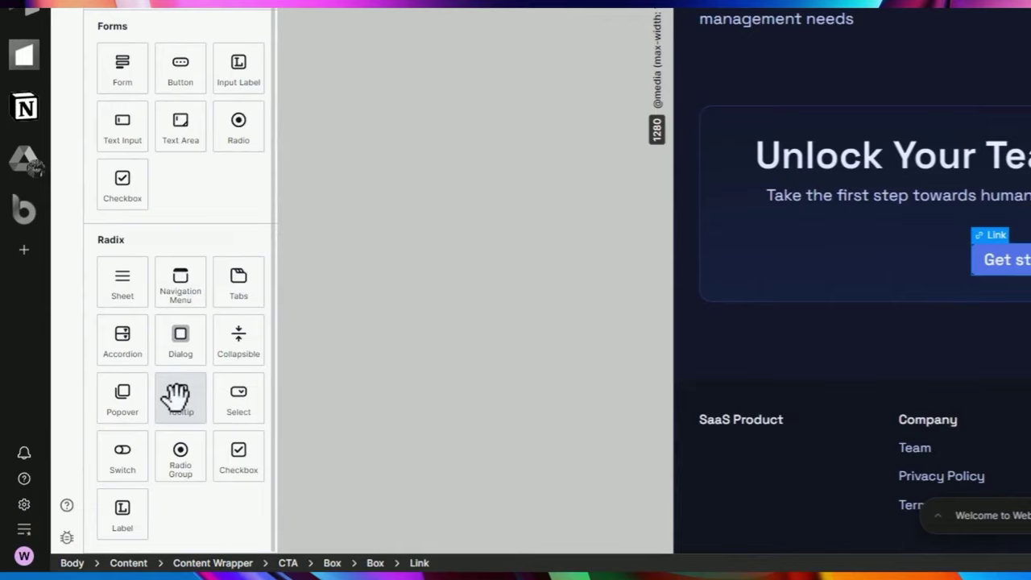
{"action": "left_click", "coordinate": [179, 396]}
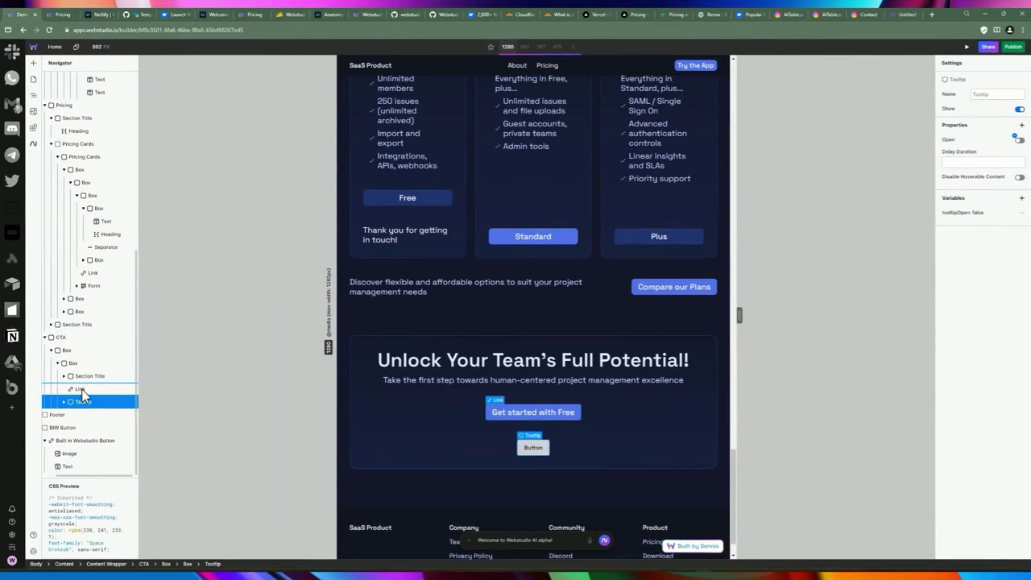
{"action": "left_click", "coordinate": [65, 403]}
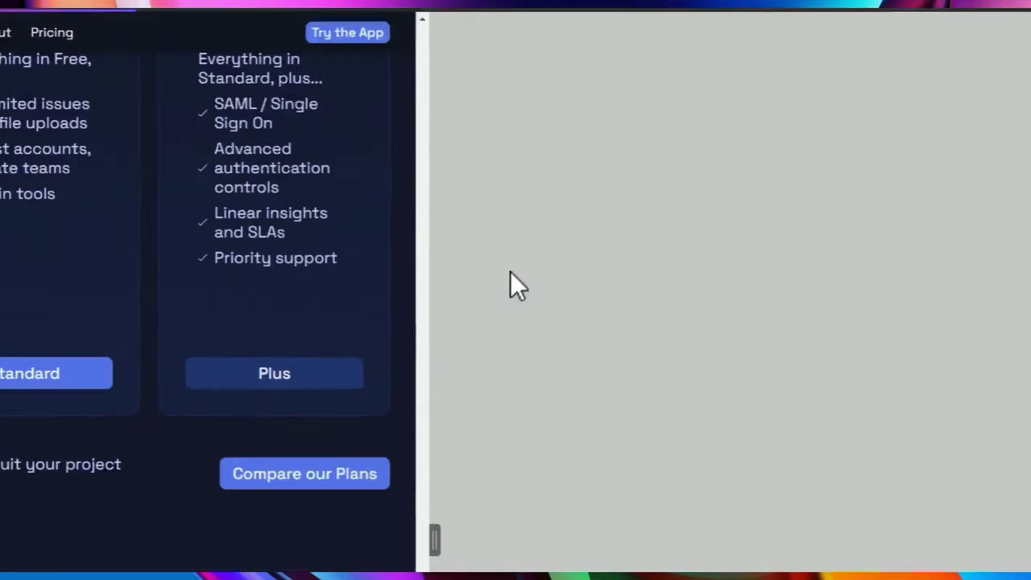
Preview the tooltip, then exit preview and select the Tooltip element.
{"action": "scroll", "coordinate": [145, 331], "scroll_direction": "down", "scroll_amount": 5}
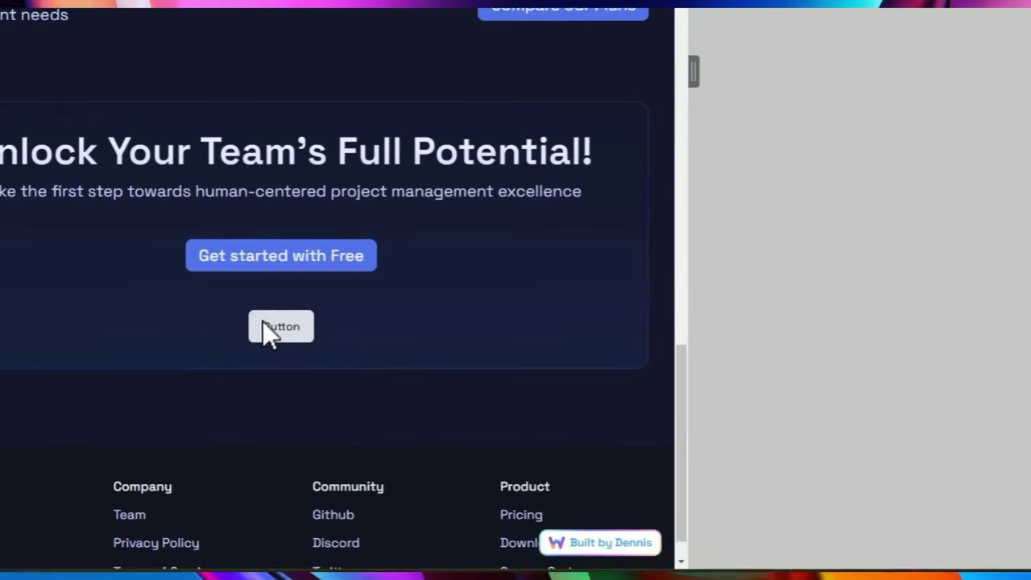
{"action": "mouse_move", "coordinate": [32, 321]}
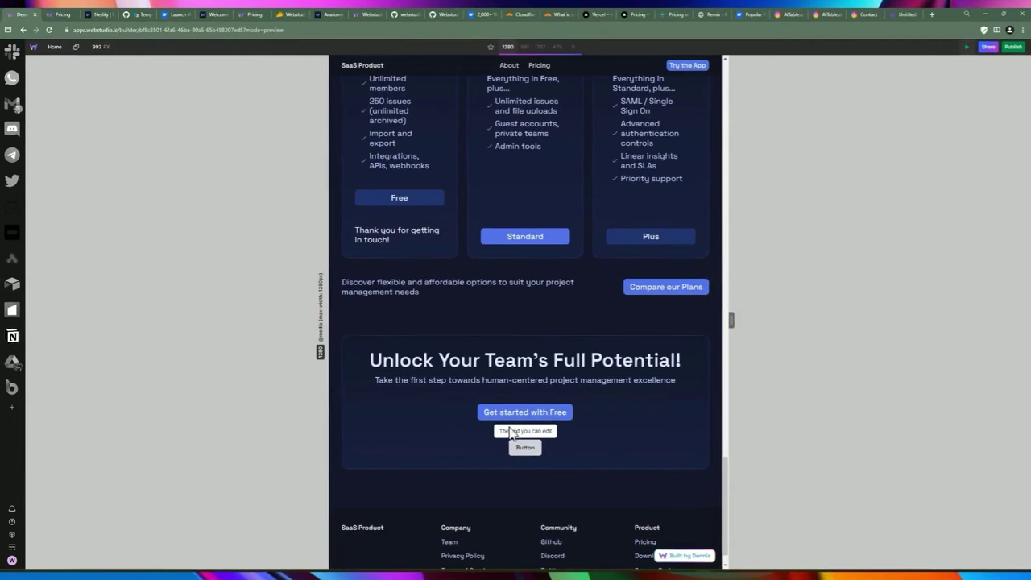
{"action": "left_click", "coordinate": [966, 48]}
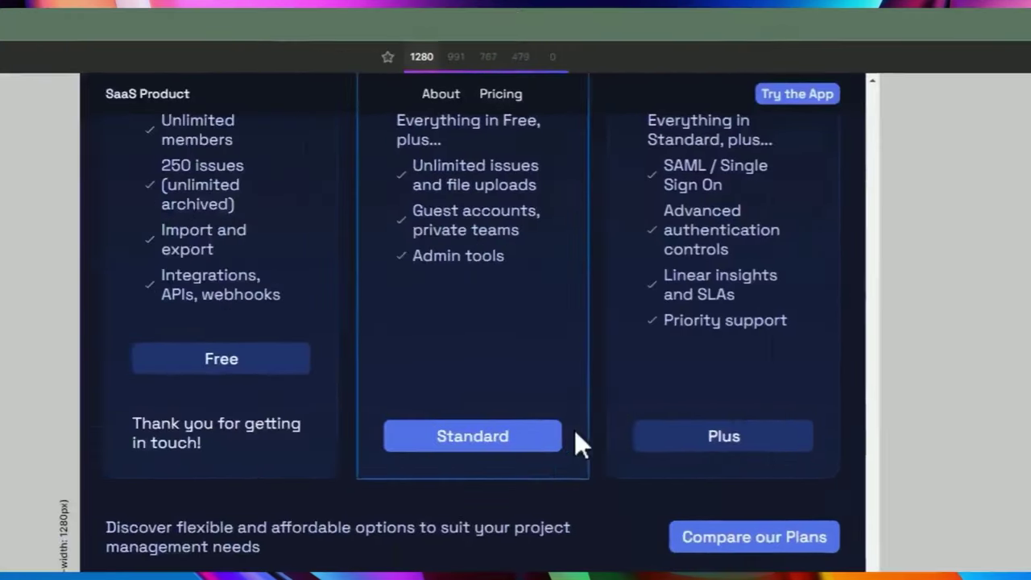
{"action": "left_click", "coordinate": [242, 417]}
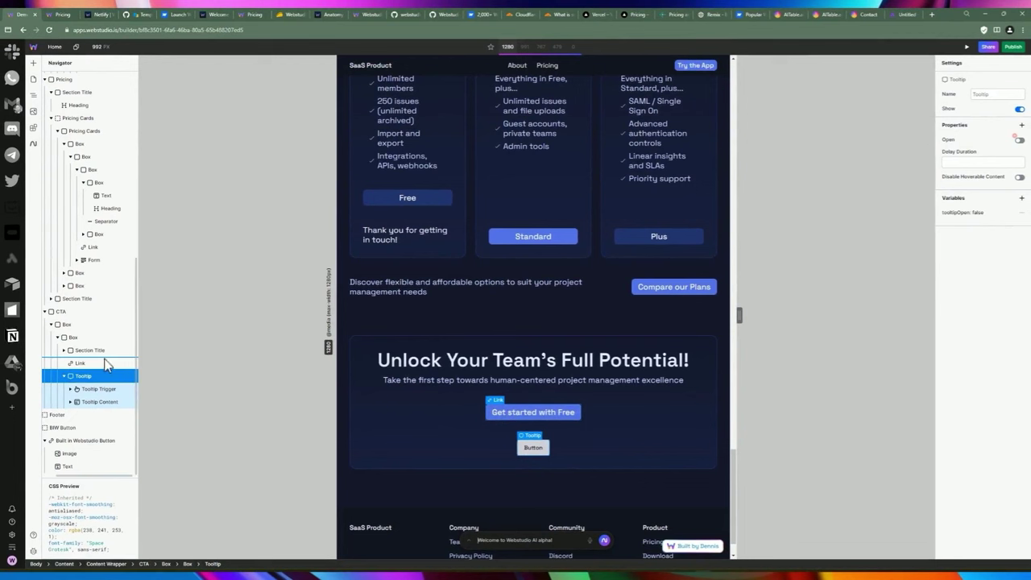
Delete the placeholder Button and move the Get started with Free link into Tooltip Trigger.
{"action": "left_click", "coordinate": [71, 389]}
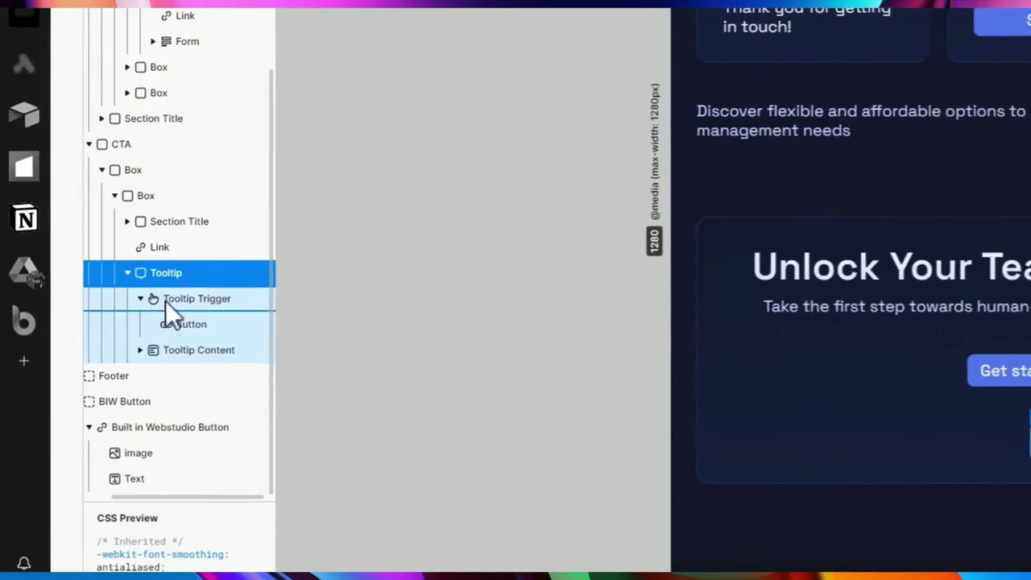
{"action": "left_click", "coordinate": [171, 326]}
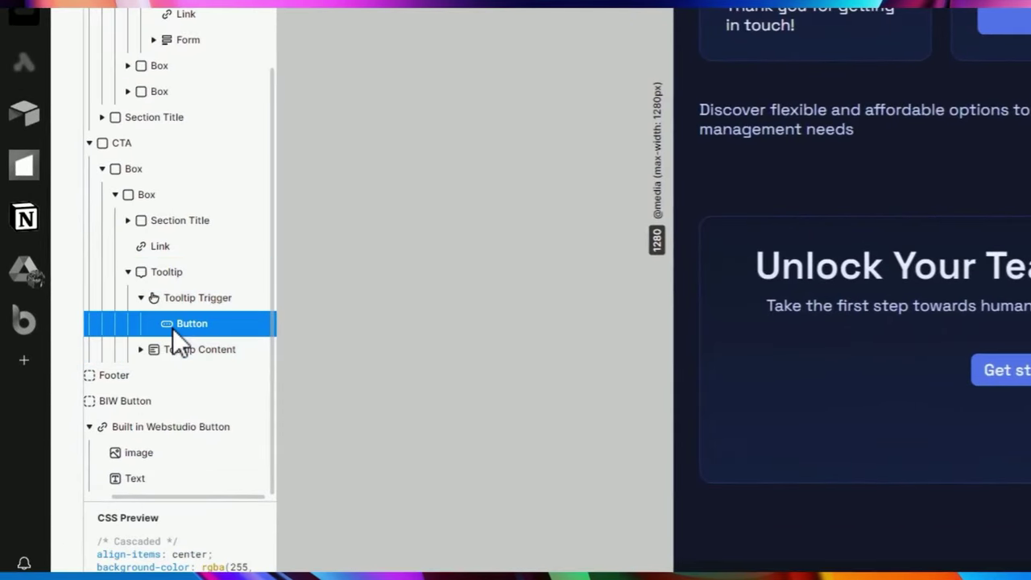
{"action": "key", "text": "Delete"}
{"action": "left_click", "coordinate": [157, 272]}
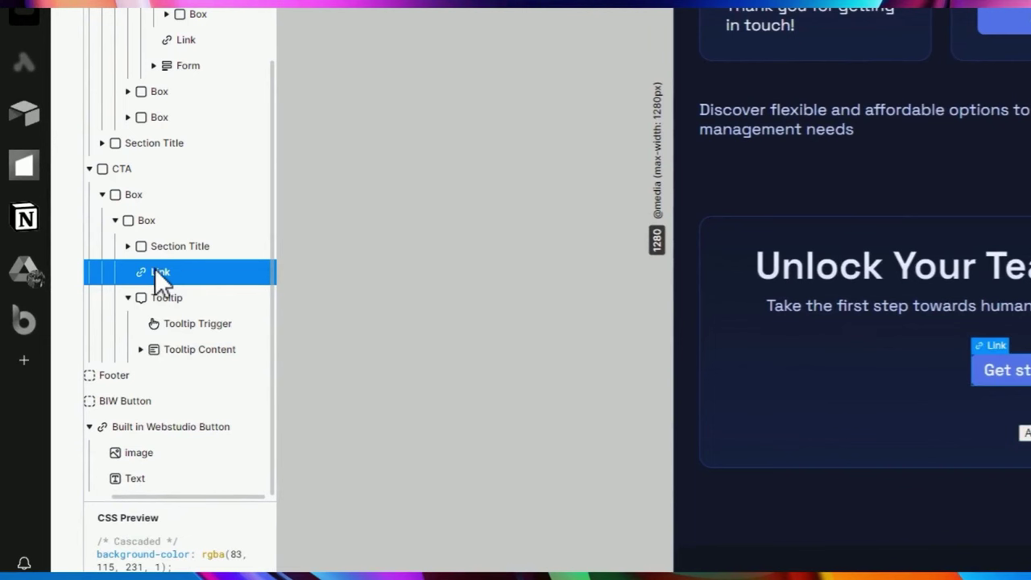
{"action": "left_click_drag", "start_coordinate": [160, 272], "coordinate": [193, 304]}
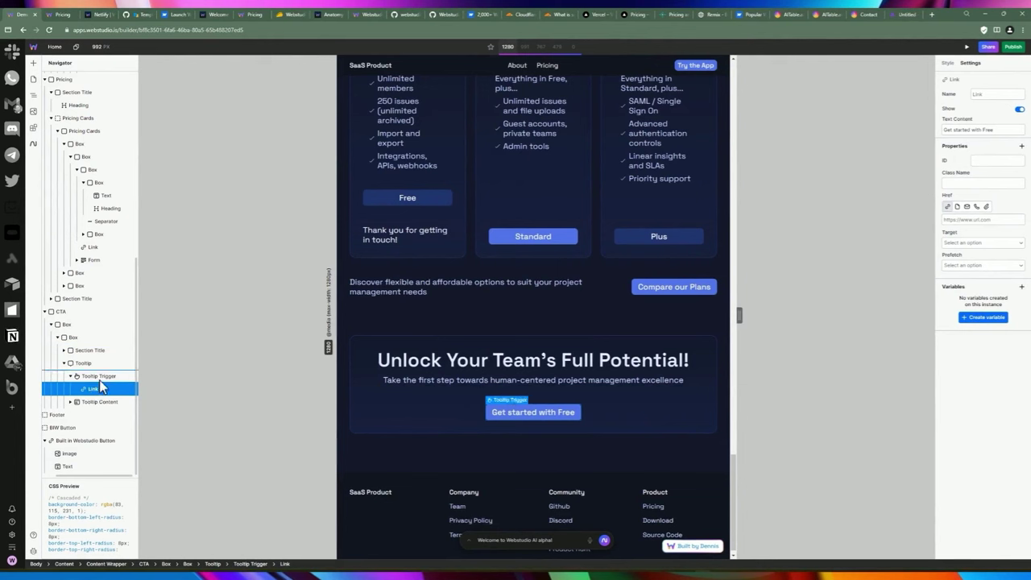
{"action": "left_click_drag", "start_coordinate": [102, 388], "coordinate": [88, 390]}
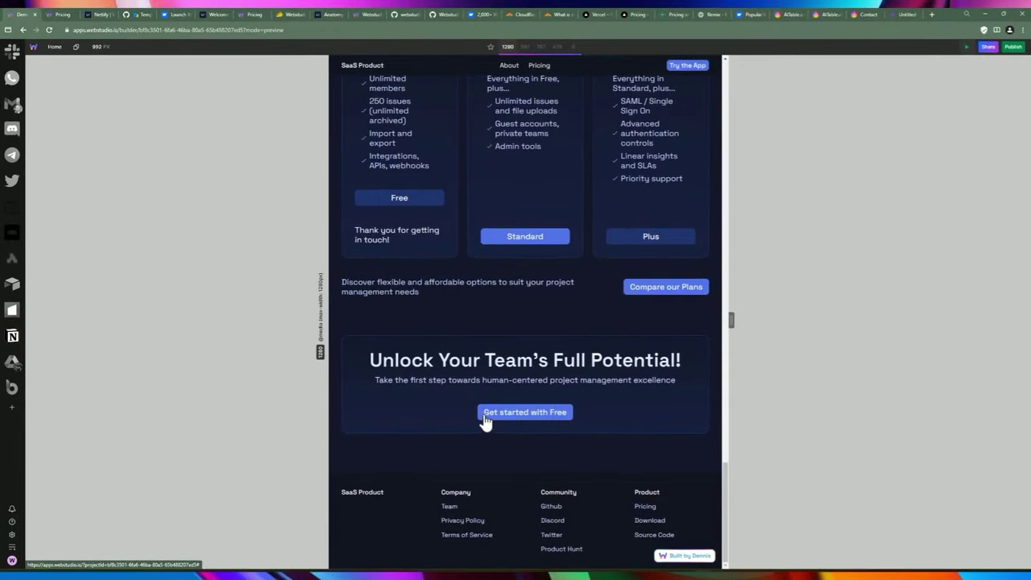
{"action": "left_click", "coordinate": [966, 47]}
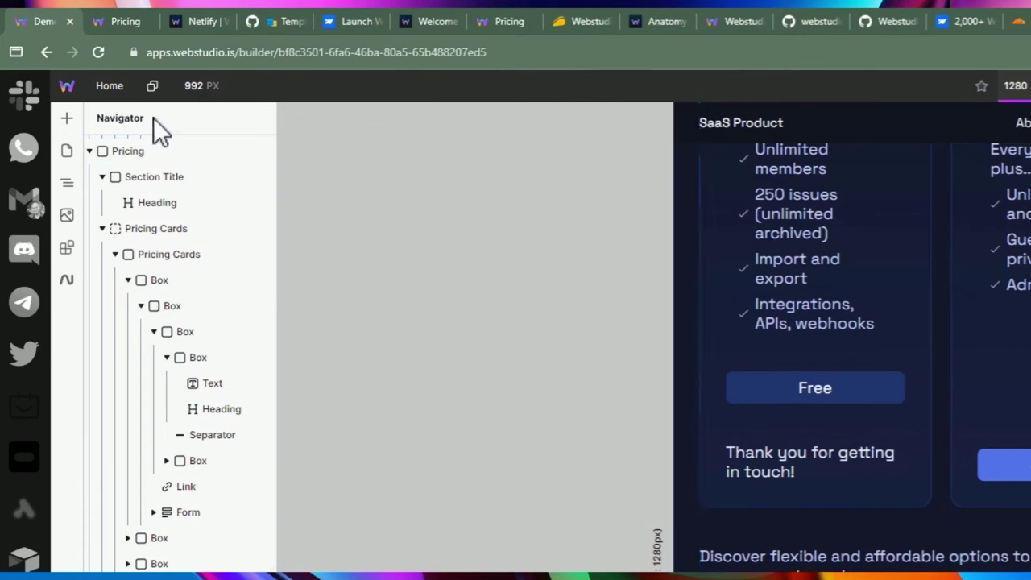
Open the template Marketplace and switch between its Pages and Sections lists.
{"action": "left_click", "coordinate": [67, 121]}
{"action": "scroll", "coordinate": [169, 435], "scroll_direction": "down", "scroll_amount": 2}
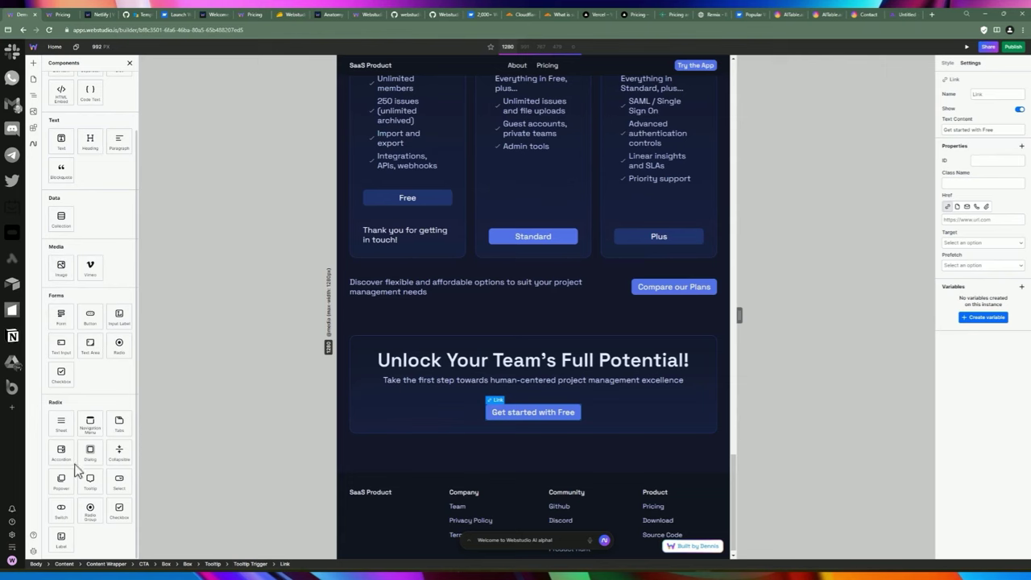
{"action": "scroll", "coordinate": [85, 428], "scroll_direction": "up", "scroll_amount": 1}
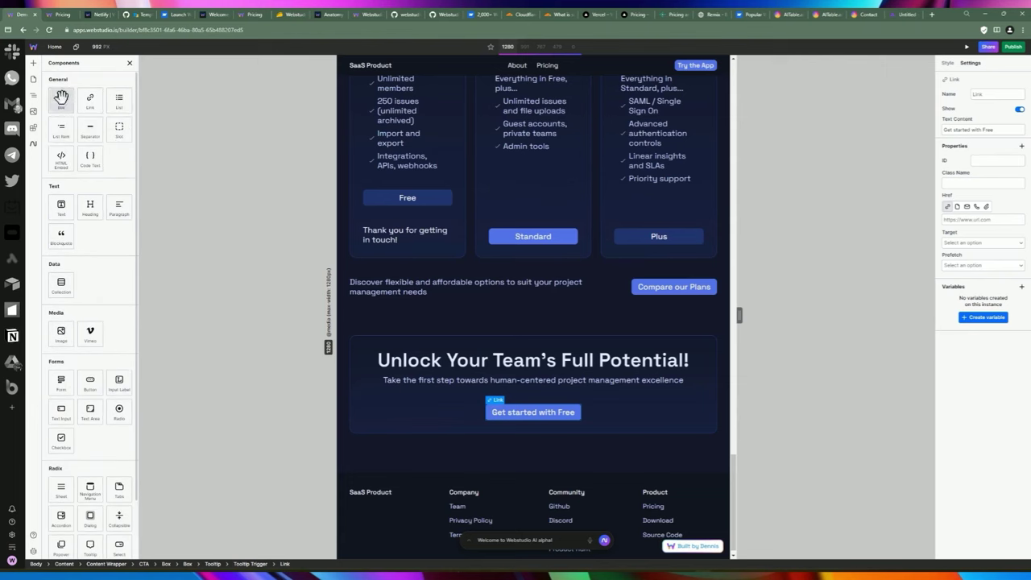
{"action": "left_click", "coordinate": [34, 129]}
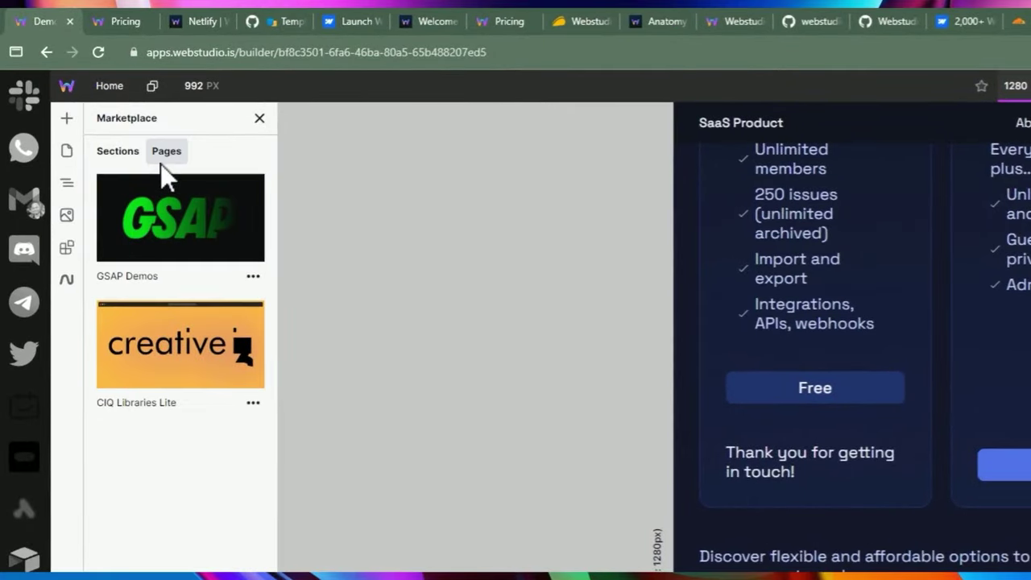
{"action": "left_click", "coordinate": [161, 161]}
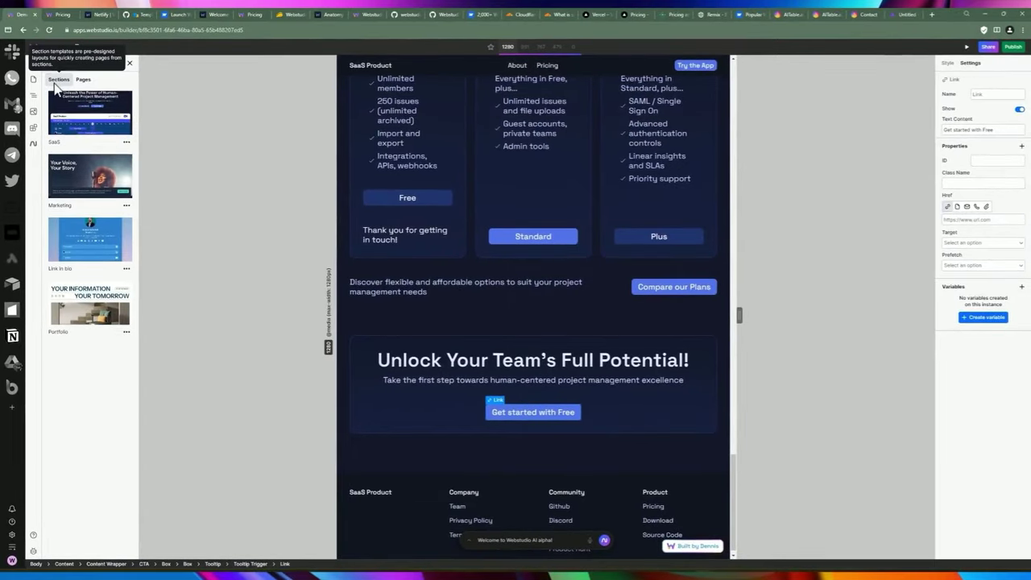
{"action": "left_click", "coordinate": [58, 79]}
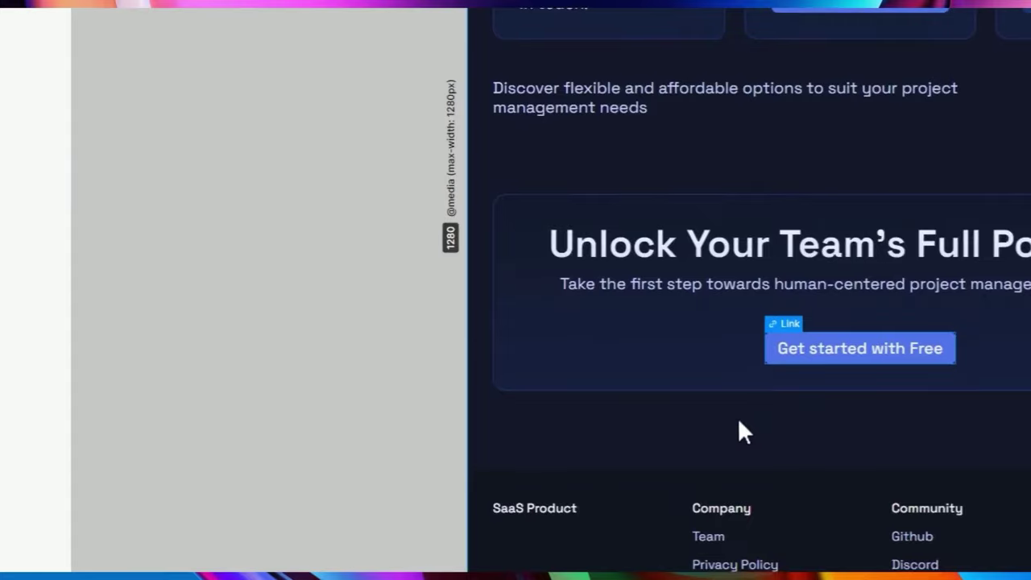
Select the page's Content and Footer elements, then reopen the sections Marketplace.
{"action": "left_click", "coordinate": [738, 430]}
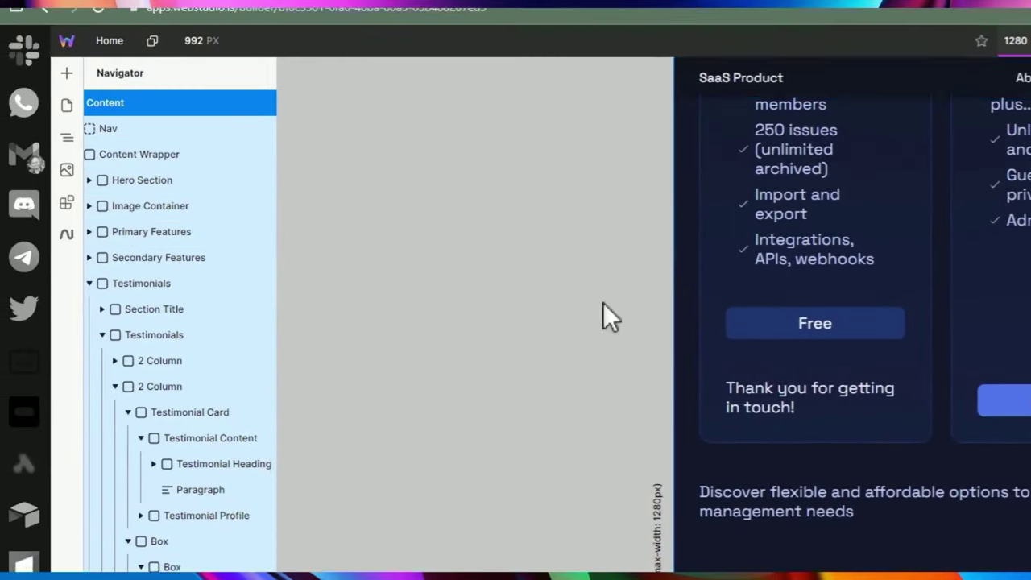
{"action": "scroll", "coordinate": [478, 294], "scroll_direction": "down", "scroll_amount": 2}
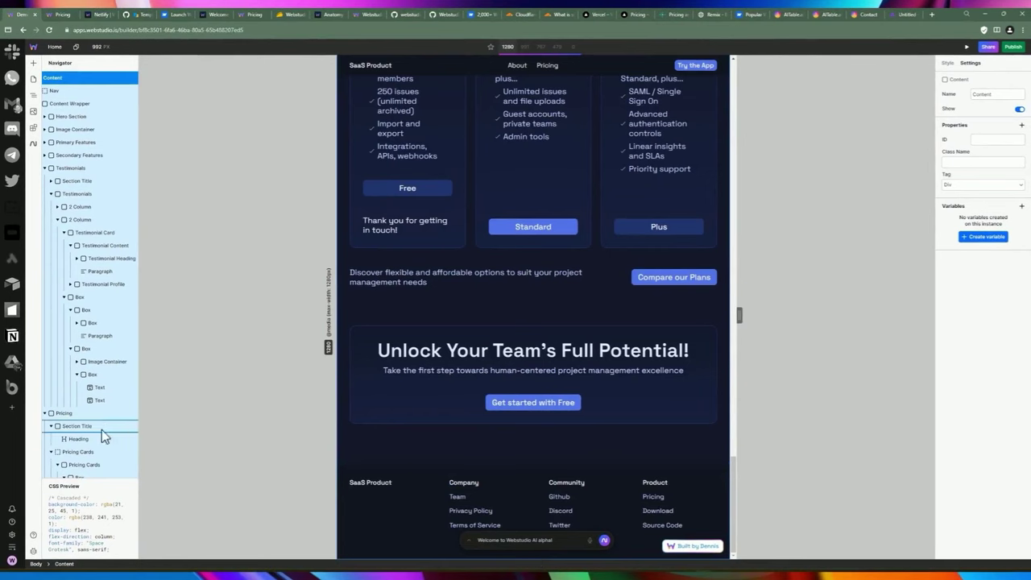
{"action": "scroll", "coordinate": [96, 403], "scroll_direction": "down", "scroll_amount": 3}
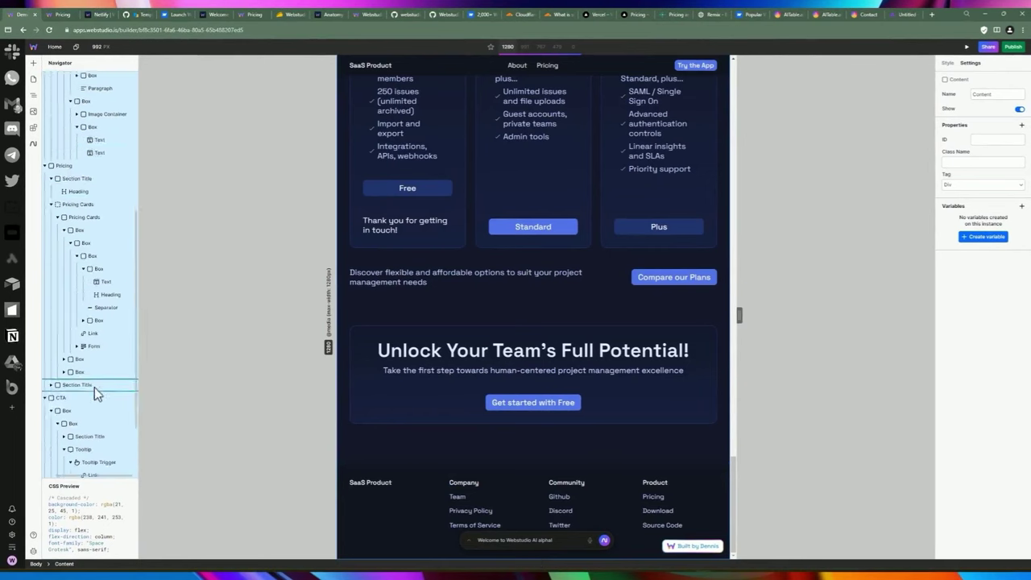
{"action": "left_click", "coordinate": [348, 521]}
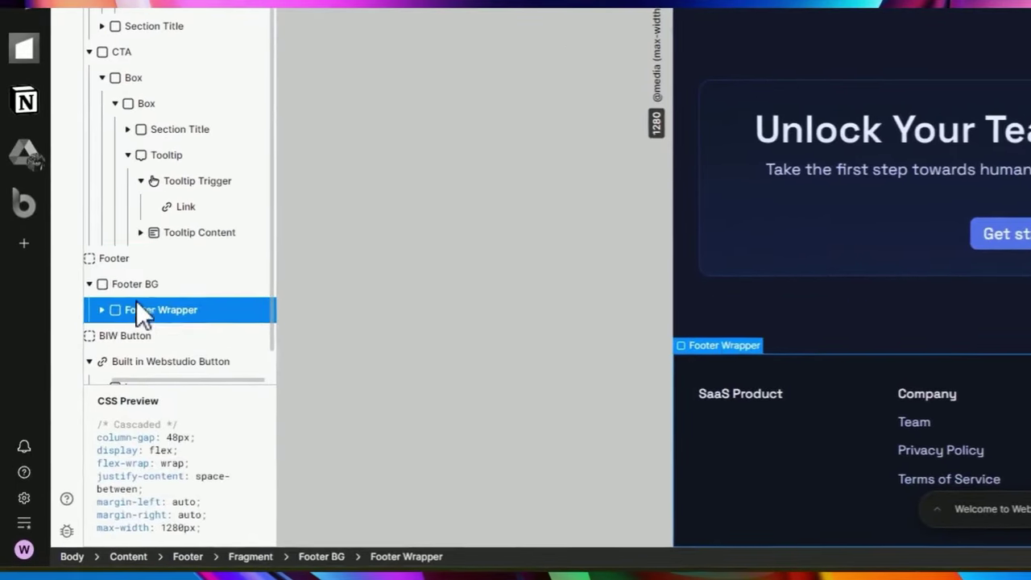
{"action": "left_click", "coordinate": [108, 274]}
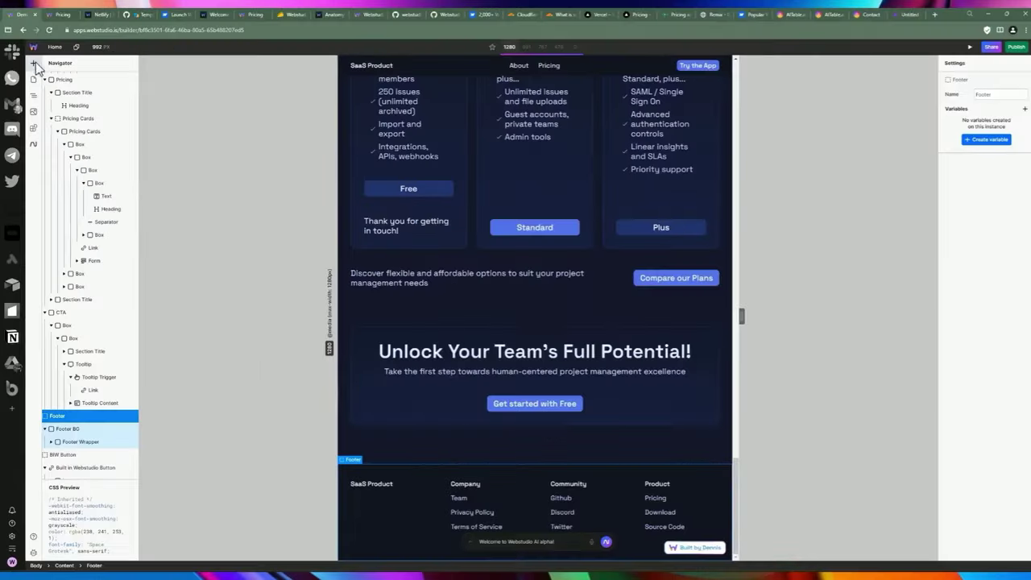
{"action": "left_click", "coordinate": [36, 62]}
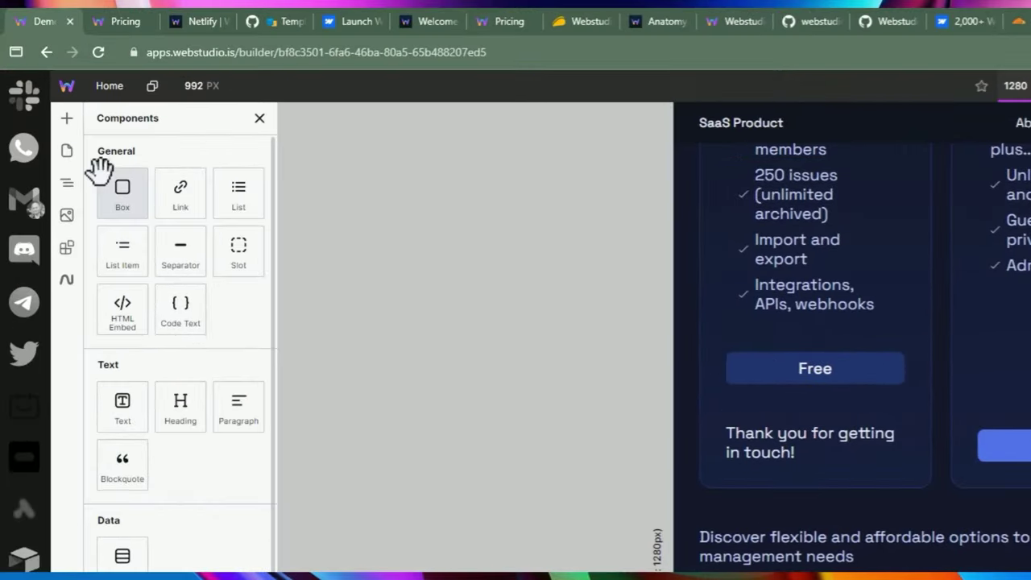
{"action": "left_click", "coordinate": [66, 99]}
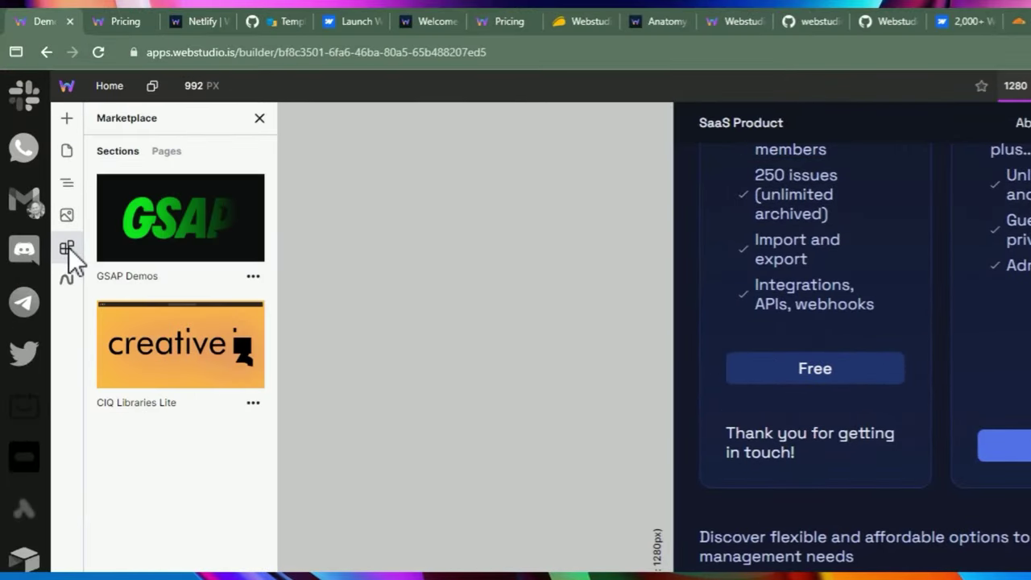
Browse the GSAP Demos templates, then show the Pages panel listing Home, Pricing and About.
{"action": "left_click", "coordinate": [151, 228]}
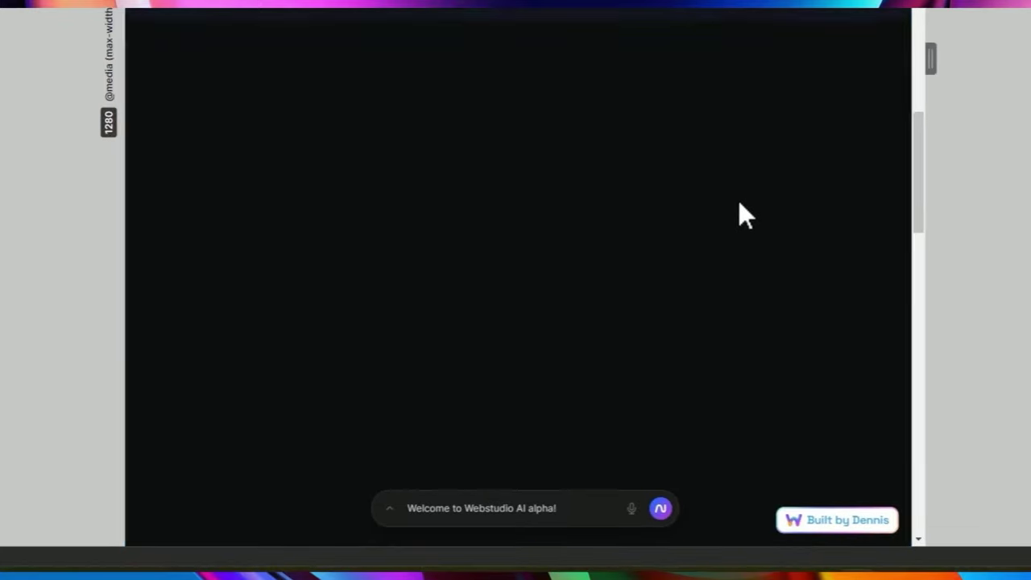
{"action": "scroll", "coordinate": [518, 322], "scroll_direction": "up", "scroll_amount": 2}
{"action": "scroll", "coordinate": [518, 322], "scroll_direction": "down", "scroll_amount": 4}
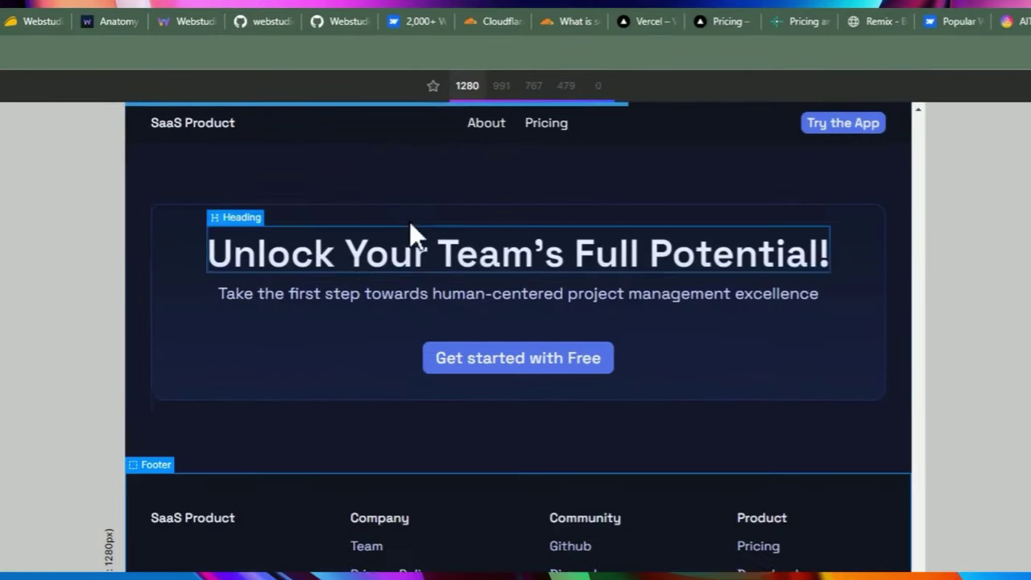
{"action": "scroll", "coordinate": [410, 221], "scroll_direction": "up", "scroll_amount": 3}
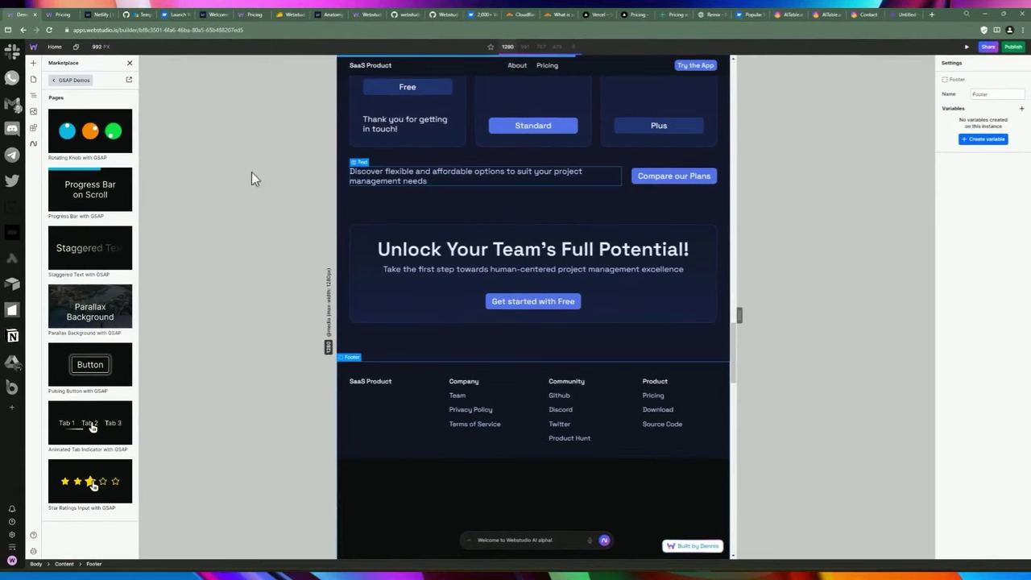
{"action": "scroll", "coordinate": [522, 179], "scroll_direction": "up", "scroll_amount": 3}
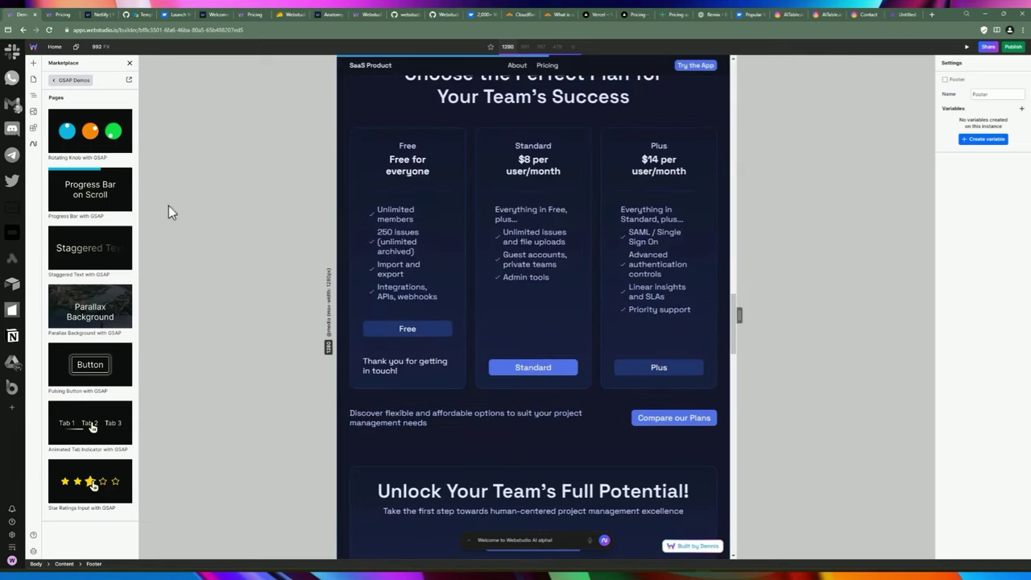
{"action": "left_click", "coordinate": [52, 47]}
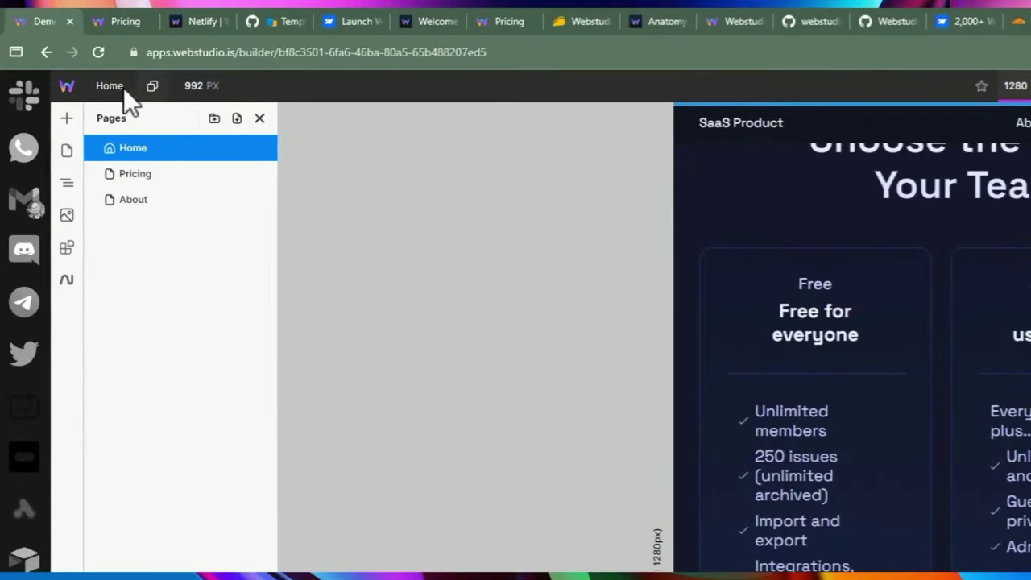
Expand the footer's Content and Caption elements in the Navigator and scroll through the page.
{"action": "left_click", "coordinate": [110, 87]}
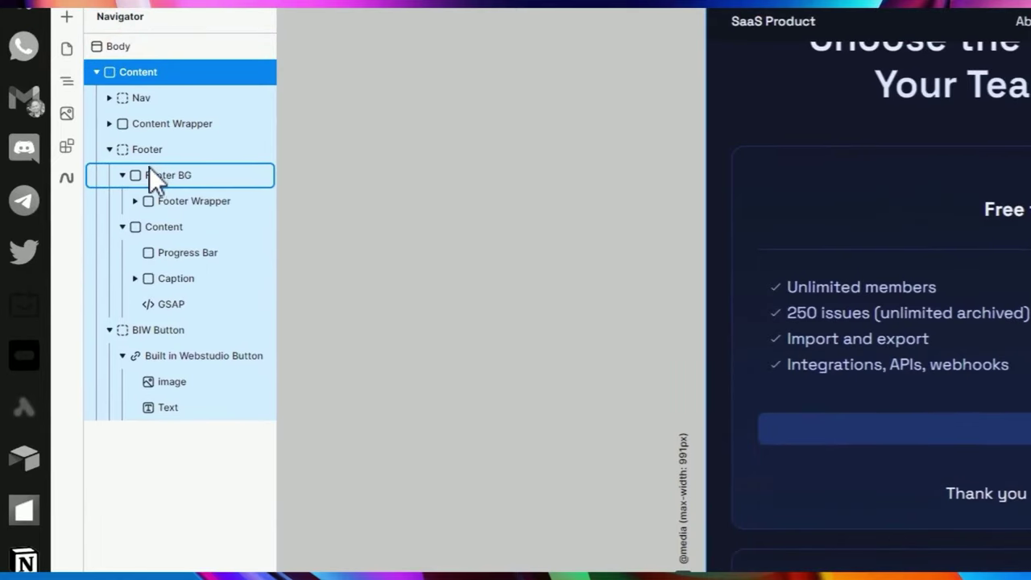
{"action": "left_click", "coordinate": [123, 227]}
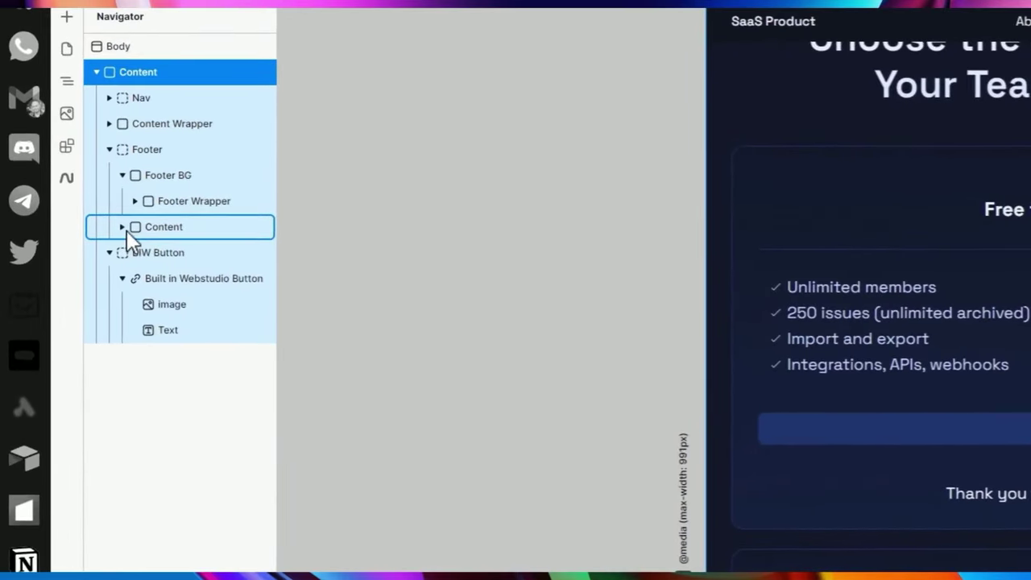
{"action": "left_click", "coordinate": [89, 195]}
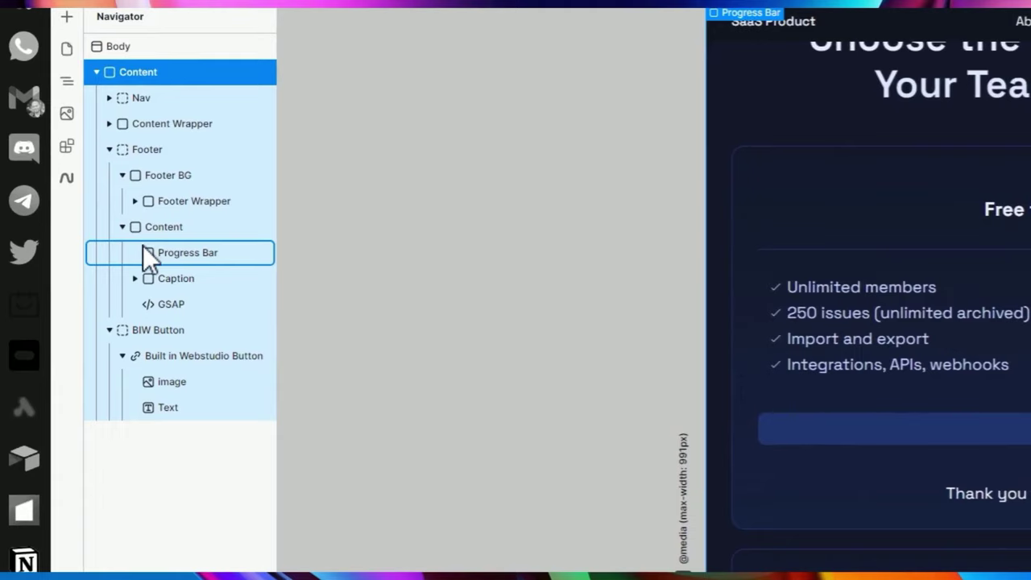
{"action": "left_click", "coordinate": [136, 279]}
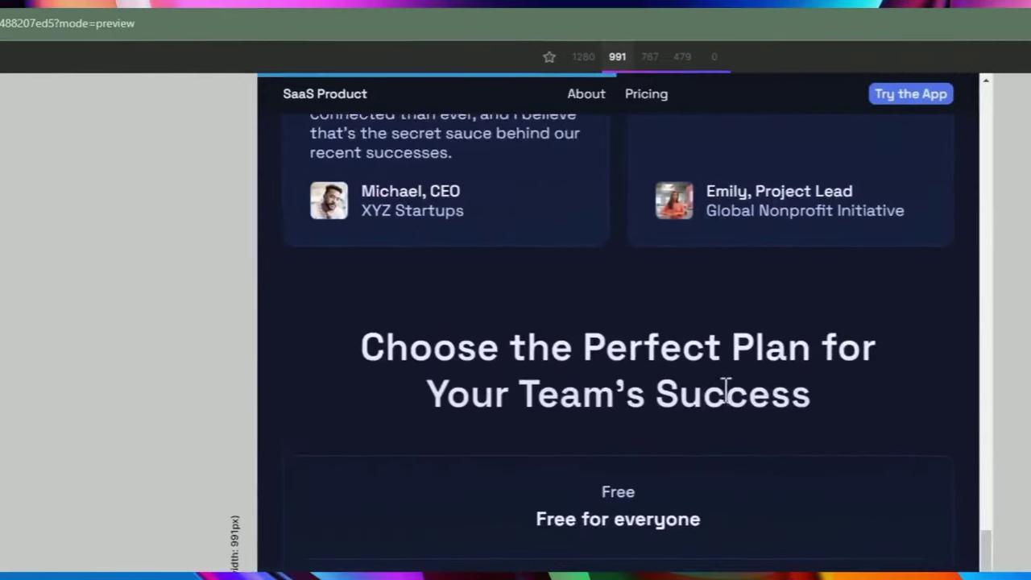
{"action": "scroll", "coordinate": [178, 395], "scroll_direction": "down", "scroll_amount": 10}
{"action": "scroll", "coordinate": [764, 382], "scroll_direction": "up", "scroll_amount": 10}
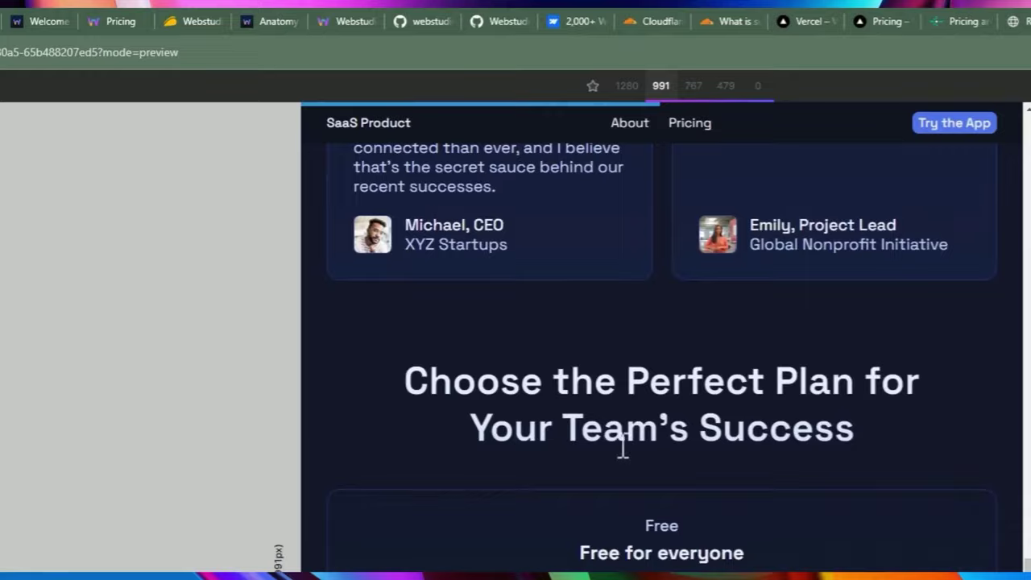
{"action": "scroll", "coordinate": [621, 449], "scroll_direction": "up", "scroll_amount": 10}
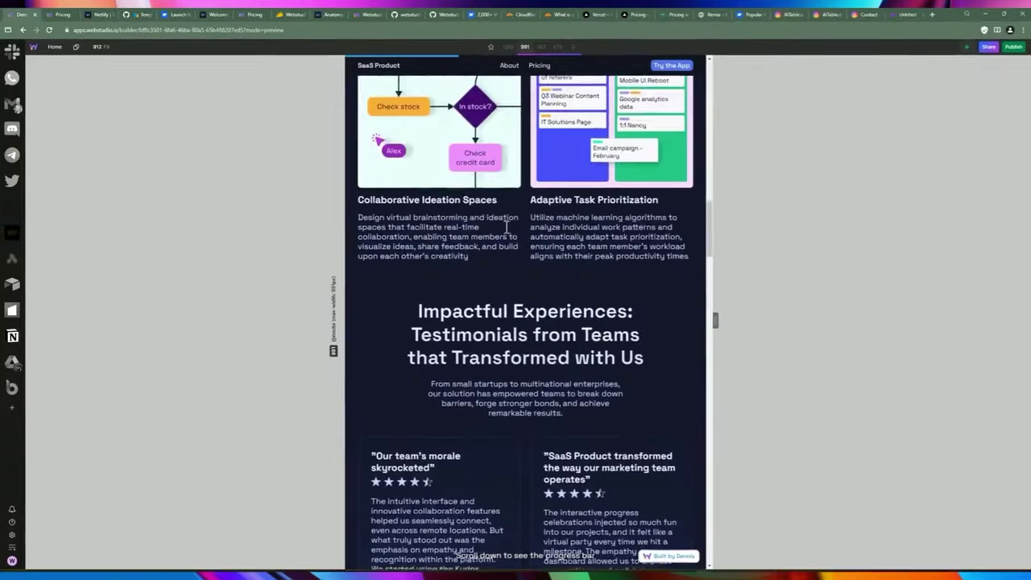
{"action": "scroll", "coordinate": [507, 226], "scroll_direction": "up", "scroll_amount": 2}
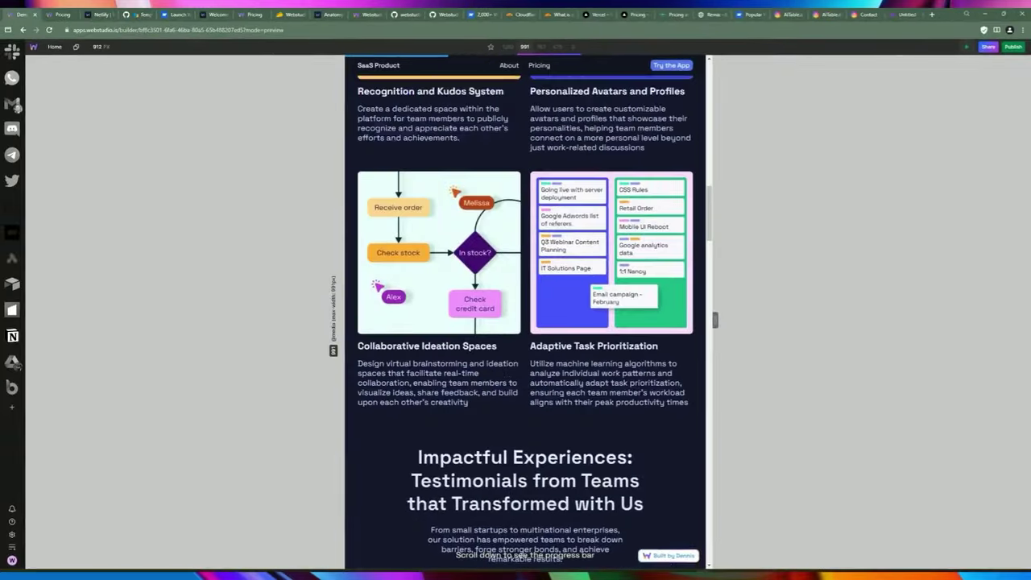
{"action": "scroll", "coordinate": [360, 267], "scroll_direction": "down", "scroll_amount": 10}
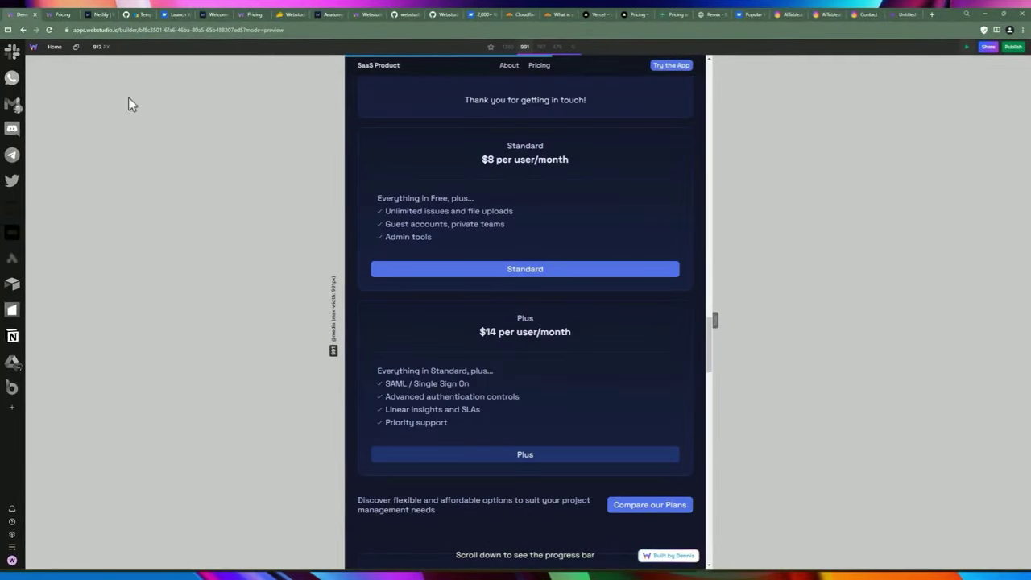
Switch to the Pricing page from the pages list and reopen the main project menu.
{"action": "left_click", "coordinate": [33, 46]}
{"action": "left_click", "coordinate": [154, 104]}
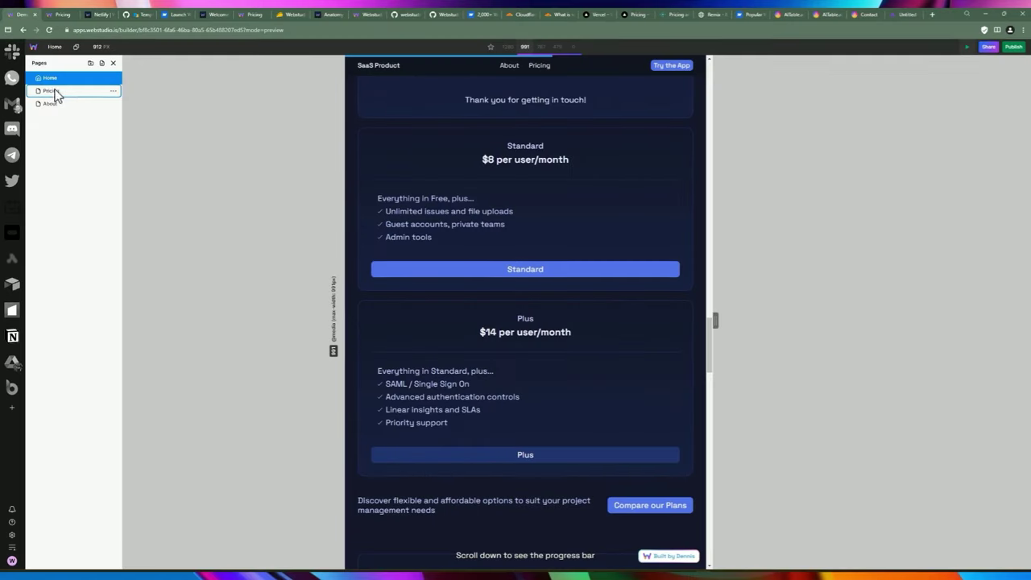
{"action": "left_click", "coordinate": [68, 90]}
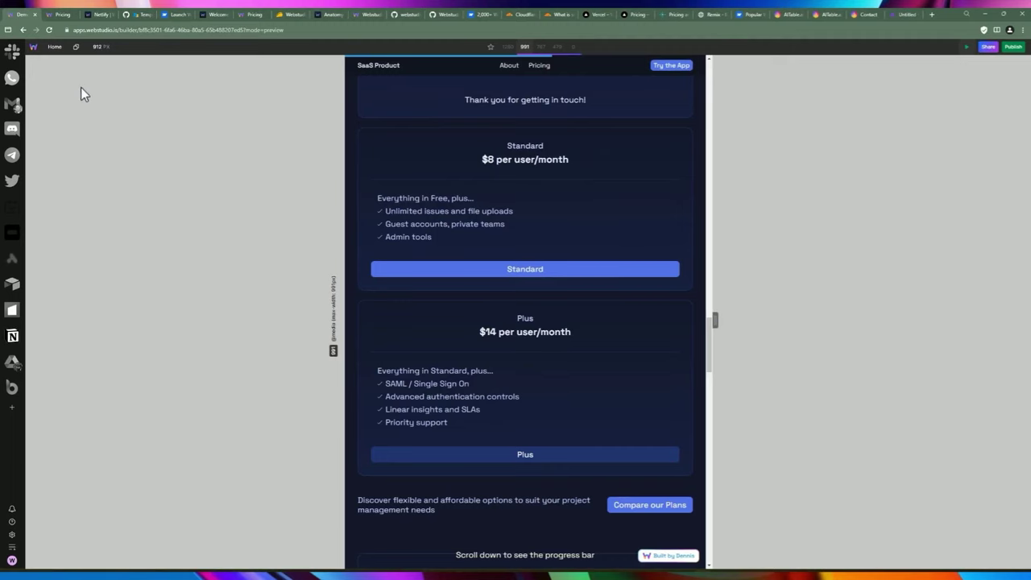
{"action": "left_click", "coordinate": [34, 48]}
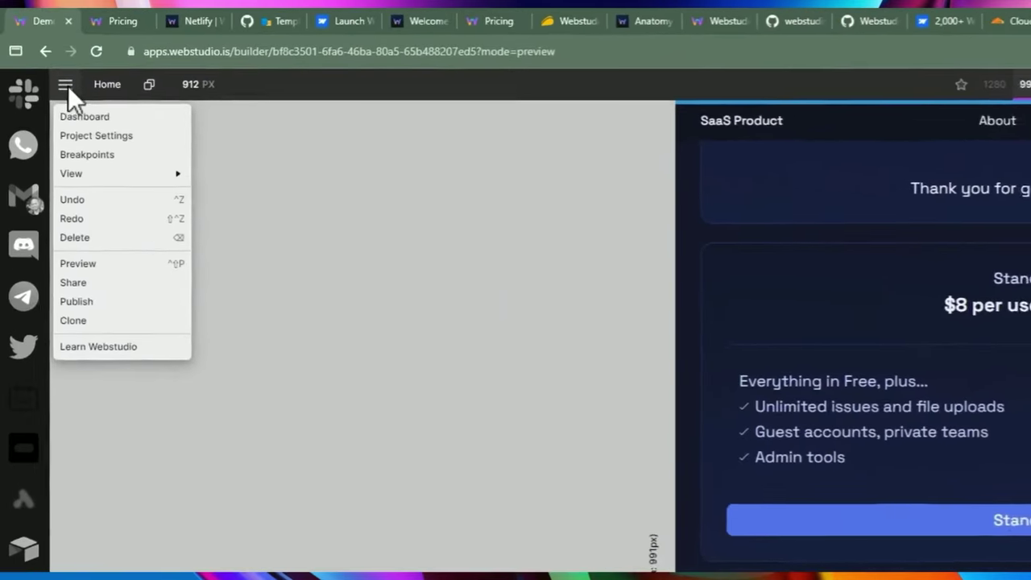
From the Dashboard, create a new blank project with + New Project.
{"action": "left_click", "coordinate": [41, 62]}
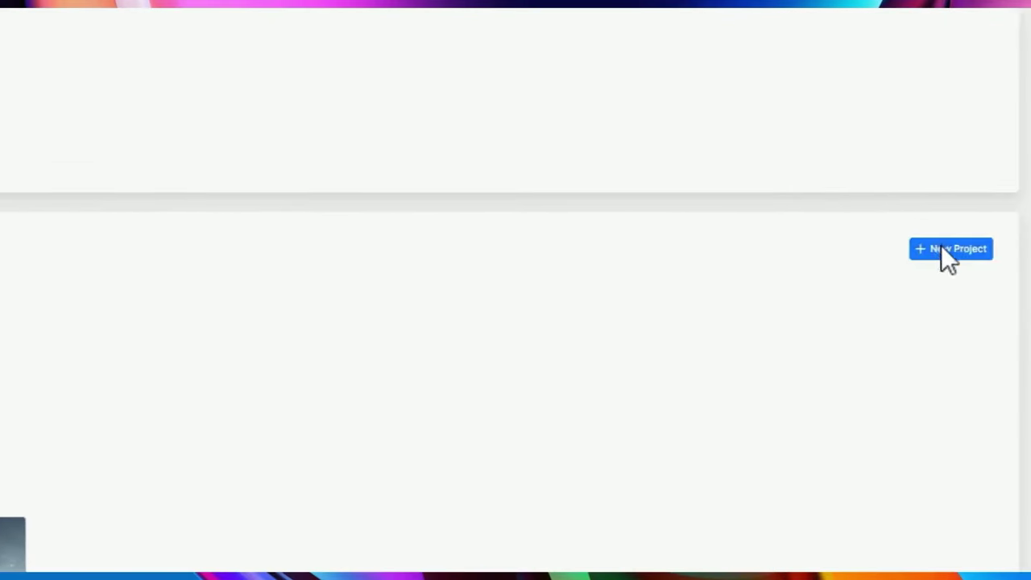
{"action": "left_click", "coordinate": [941, 247]}
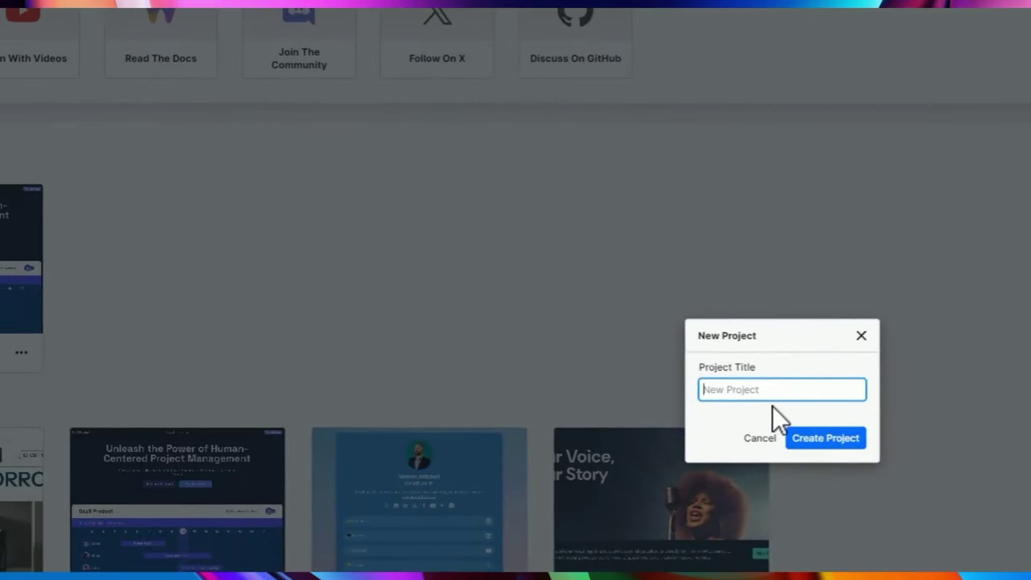
{"action": "left_click", "coordinate": [825, 437]}
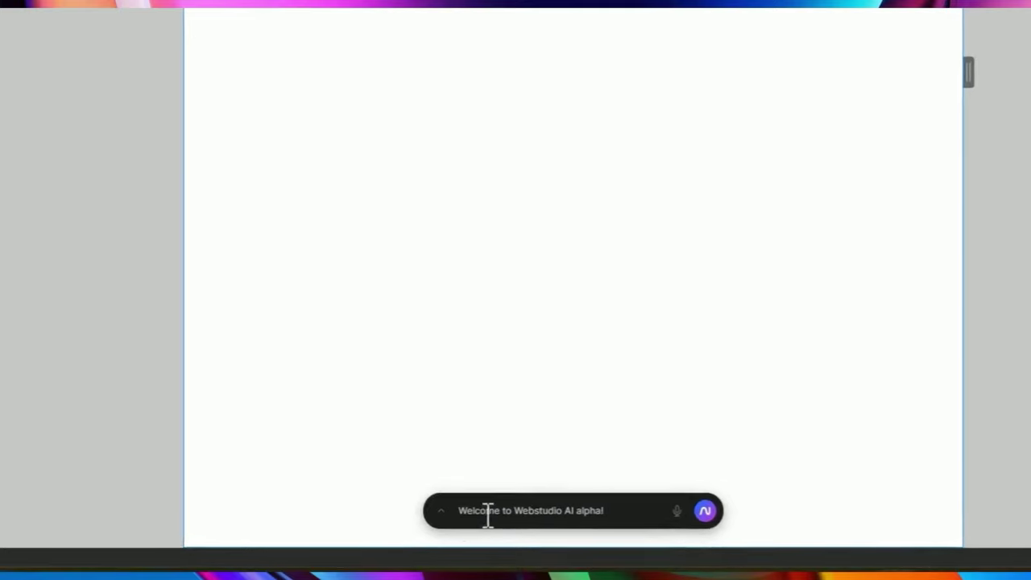
Generate the AI's two-column feature section, giving the 'Discover the Unseen' heading, subheading and image.
{"action": "left_click", "coordinate": [469, 541]}
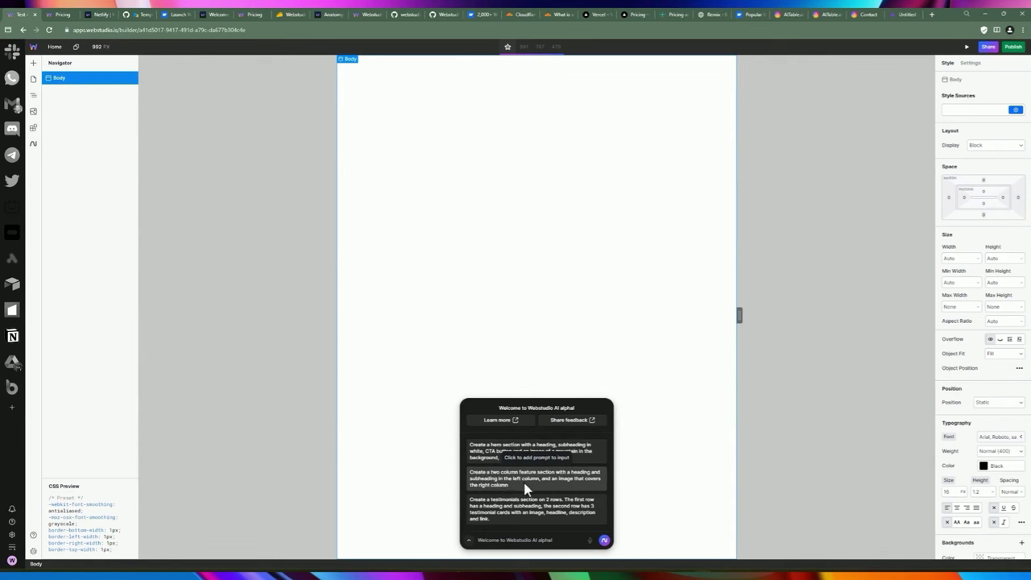
{"action": "left_click", "coordinate": [520, 488]}
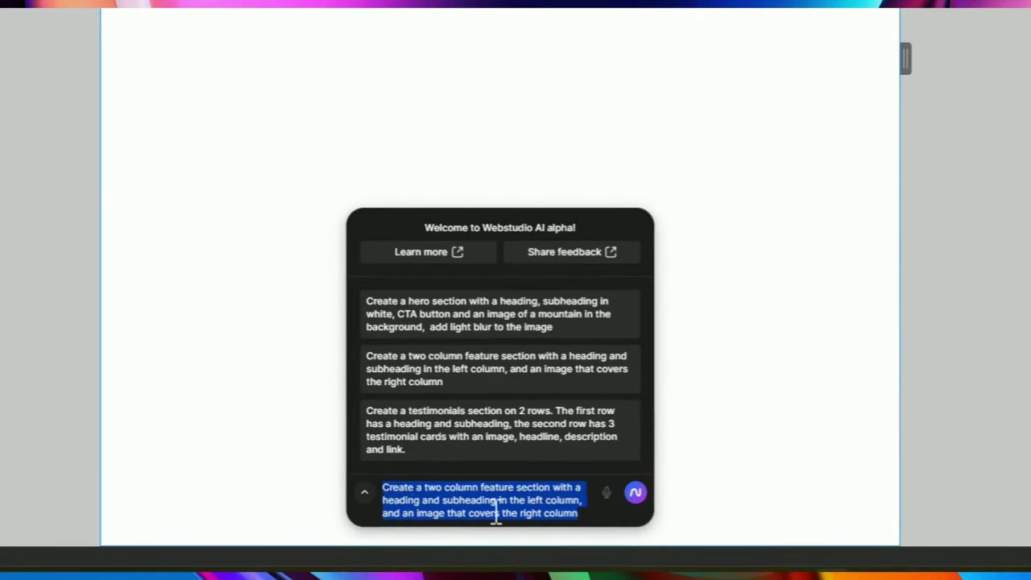
{"action": "left_click", "coordinate": [635, 492]}
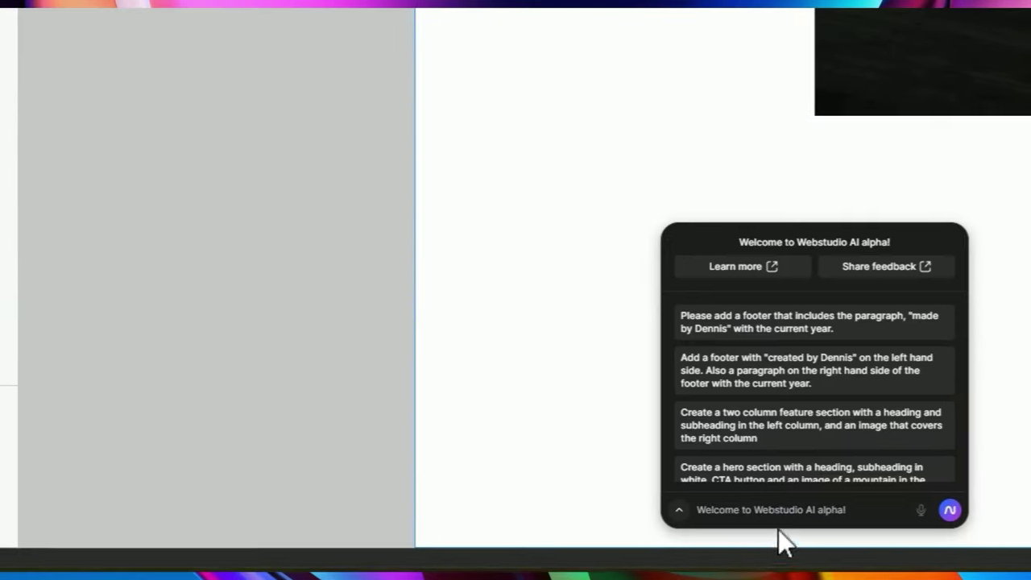
Have the AI add a sticky footer with the creator credit and the year 2024.
{"action": "type", "text": "Add "}
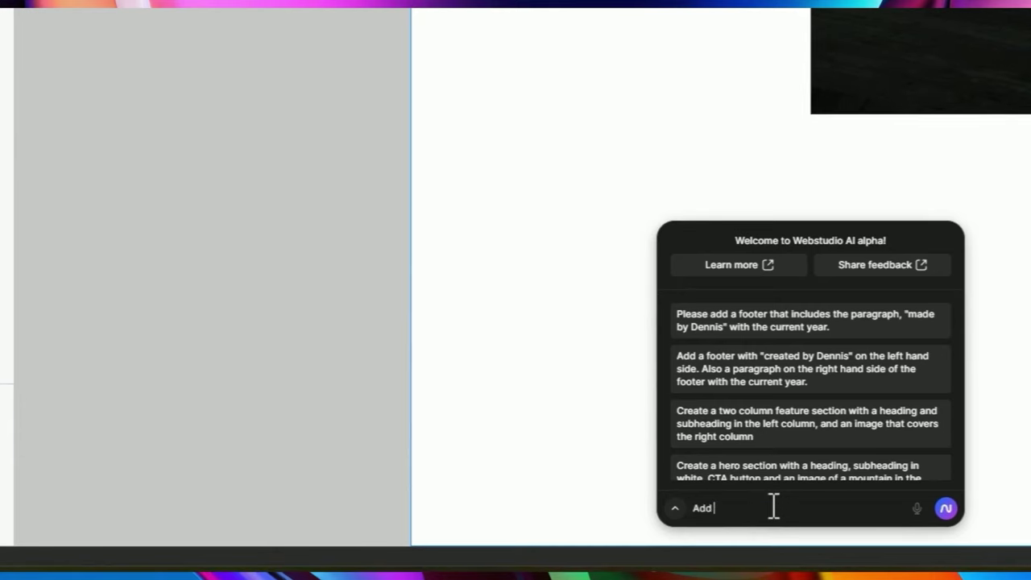
{"action": "type", "text": "a footer to the bottom of"}
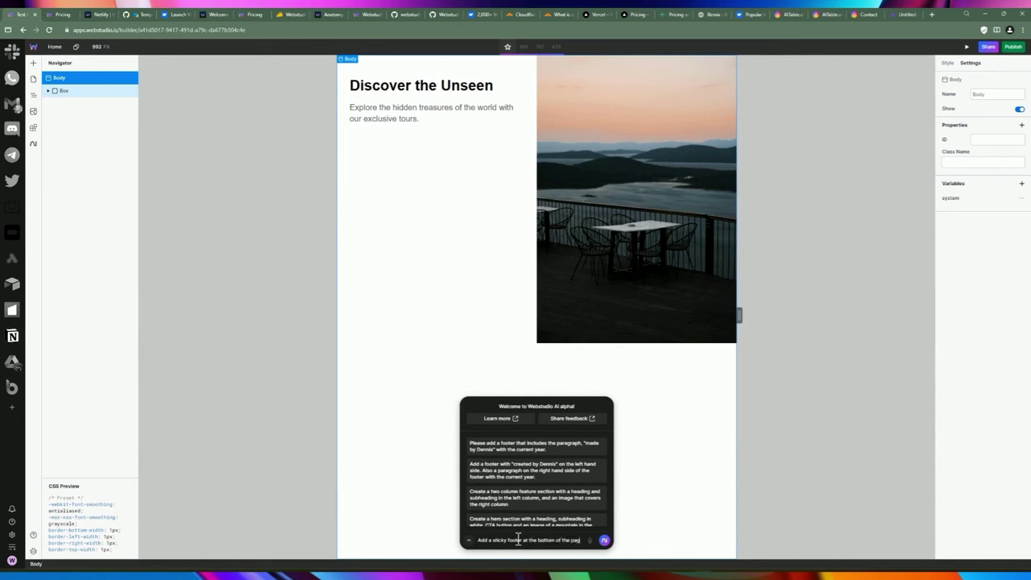
{"action": "type", "text": "e"}
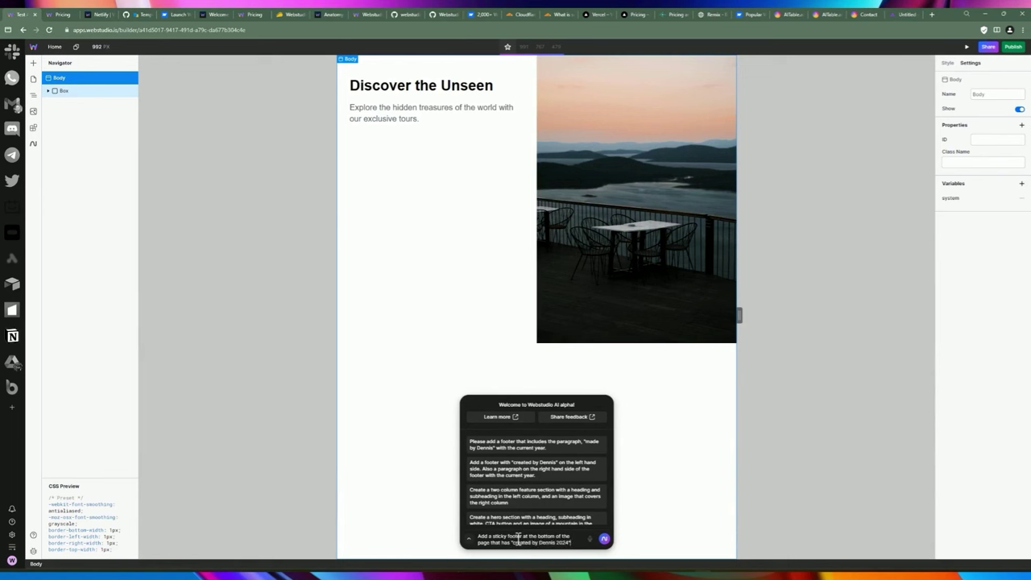
{"action": "key", "text": "Return"}
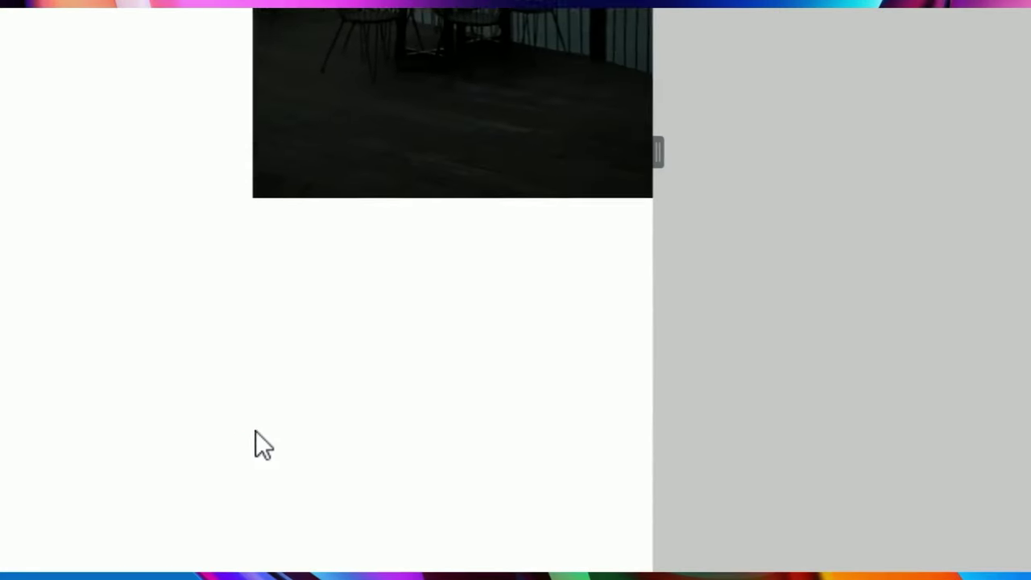
Check the footer credit text in Preview, then return to editing.
{"action": "left_click_drag", "start_coordinate": [260, 545], "coordinate": [283, 546]}
{"action": "left_click", "coordinate": [329, 546]}
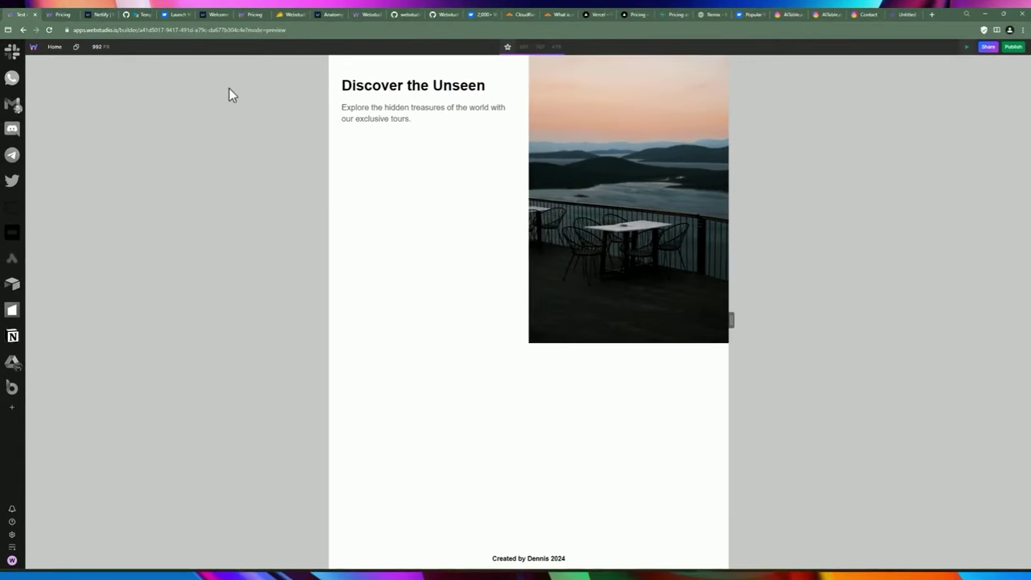
{"action": "left_click", "coordinate": [967, 48]}
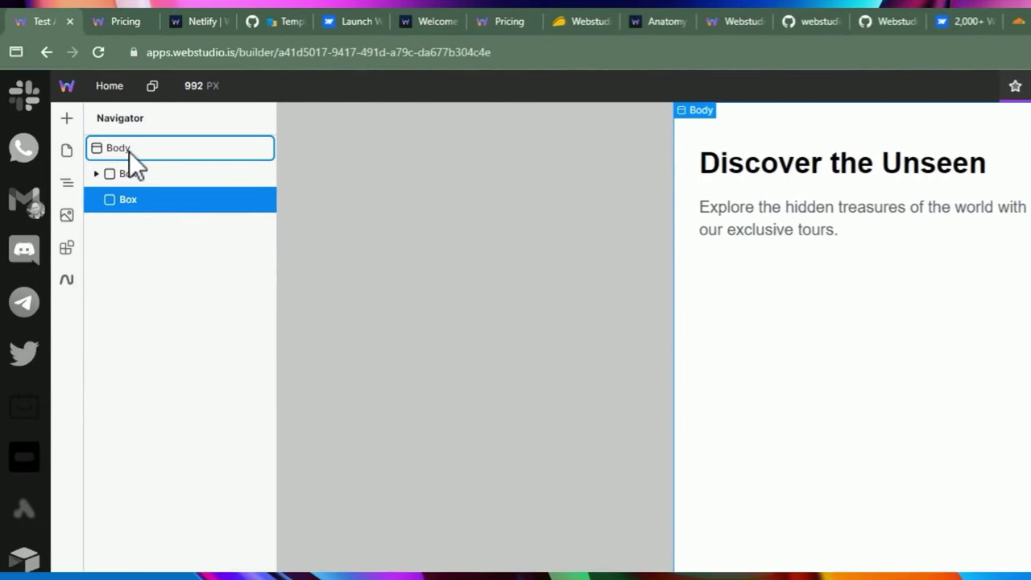
{"action": "left_click", "coordinate": [129, 151]}
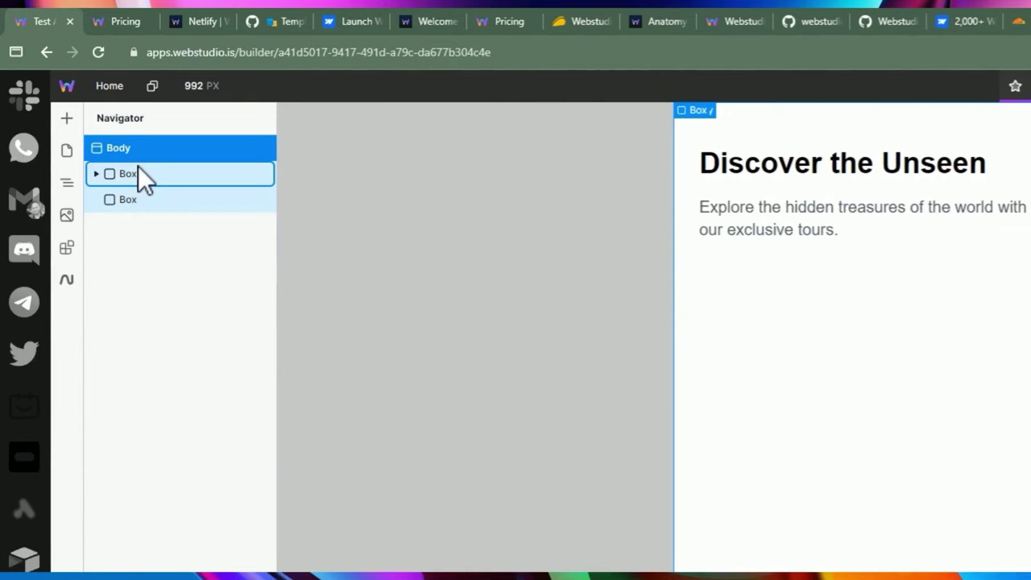
{"action": "left_click", "coordinate": [140, 170]}
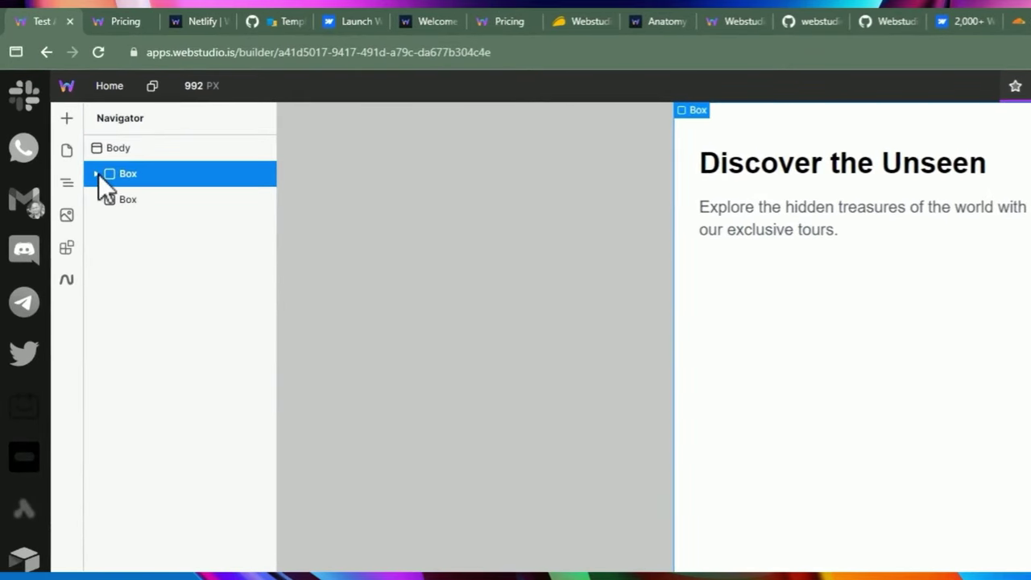
{"action": "left_click", "coordinate": [97, 174]}
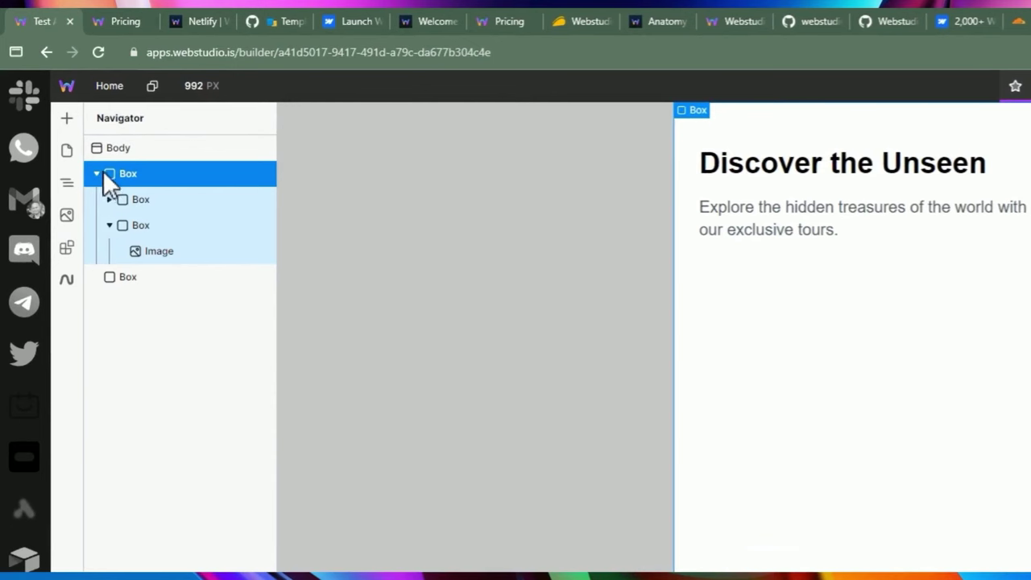
{"action": "left_click", "coordinate": [97, 174]}
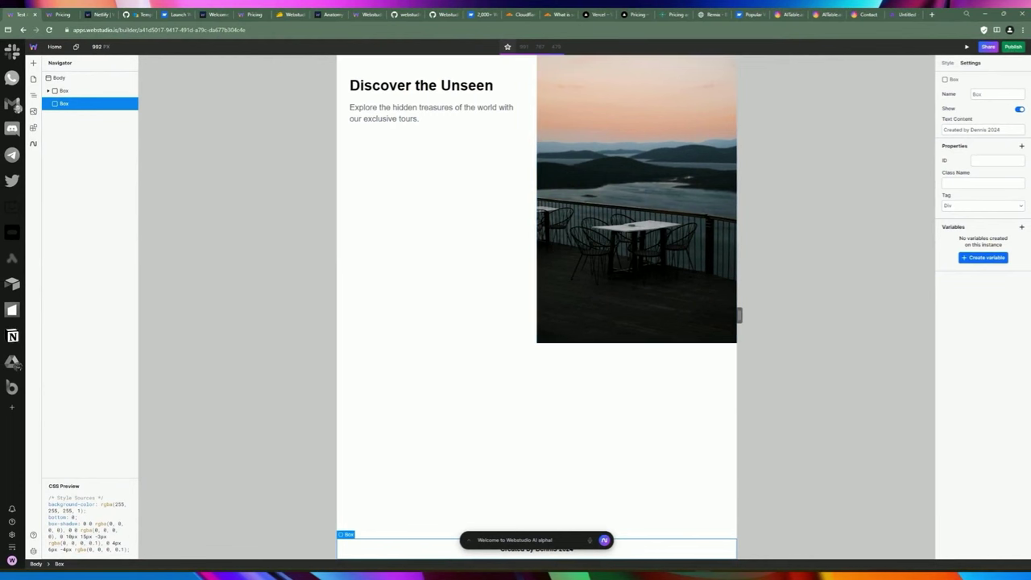
Publish the site and open test-ai-4b92h.wstd.io in a new tab.
{"action": "left_click", "coordinate": [1012, 46]}
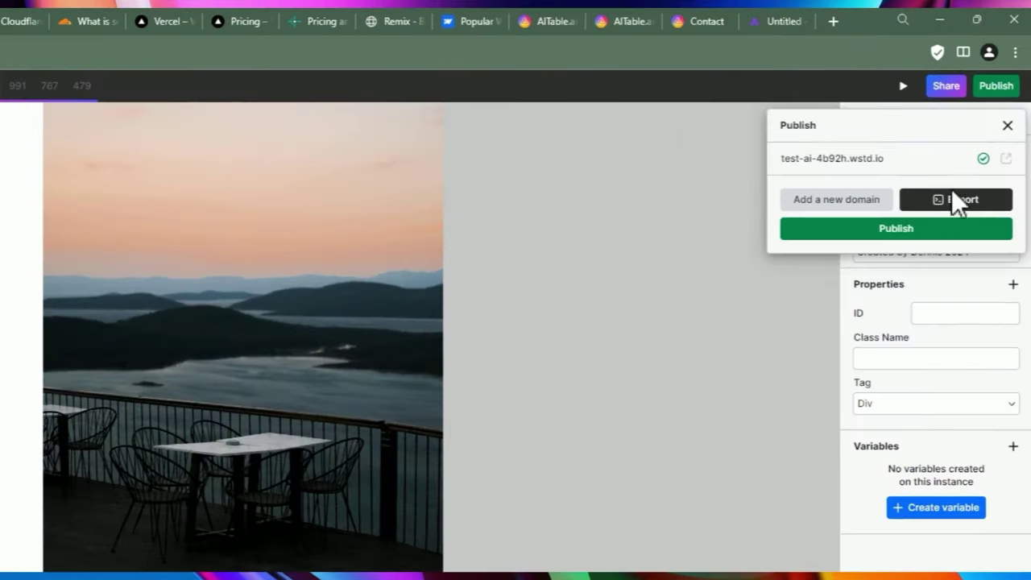
{"action": "left_click", "coordinate": [887, 233]}
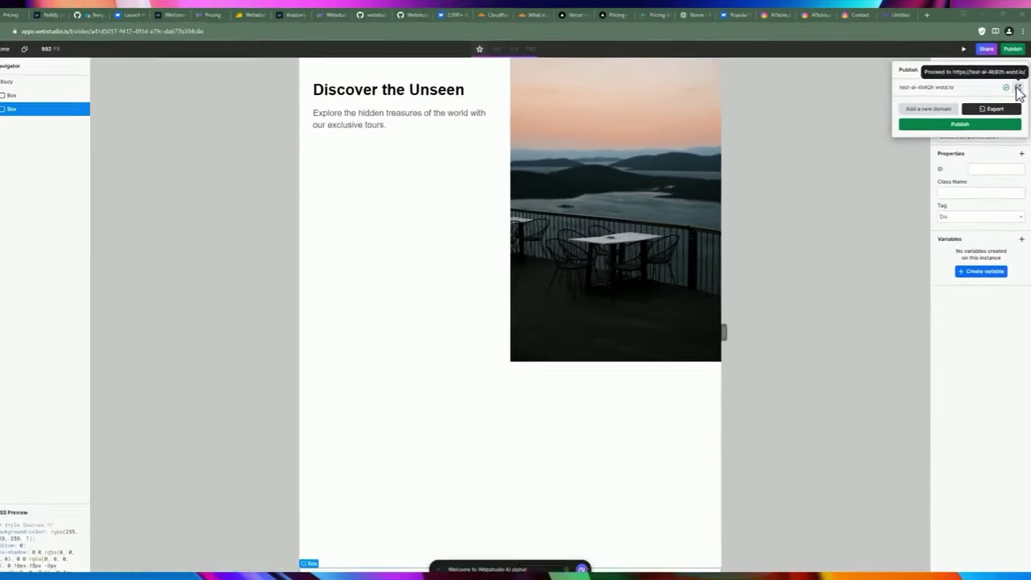
{"action": "left_click", "coordinate": [1018, 88]}
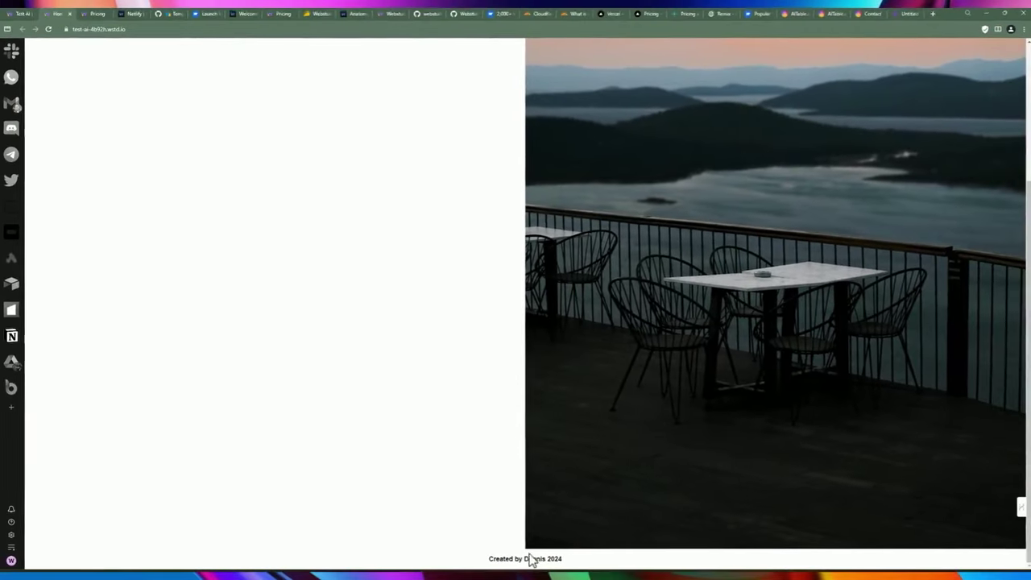
Scroll through the live Discover the Unseen page, then return to the Webstudio builder.
{"action": "left_click_drag", "start_coordinate": [525, 558], "coordinate": [489, 558]}
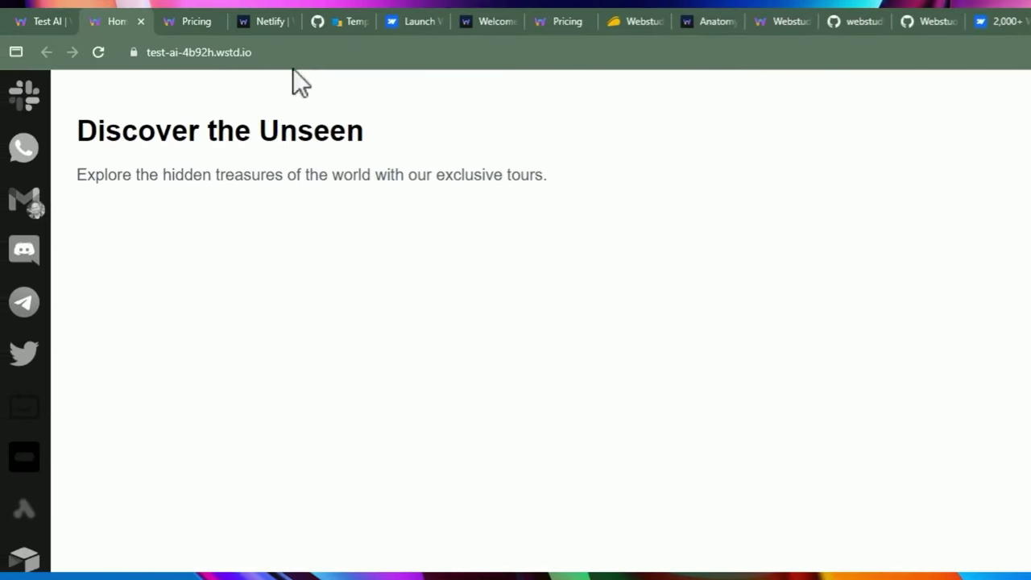
{"action": "left_click", "coordinate": [32, 21]}
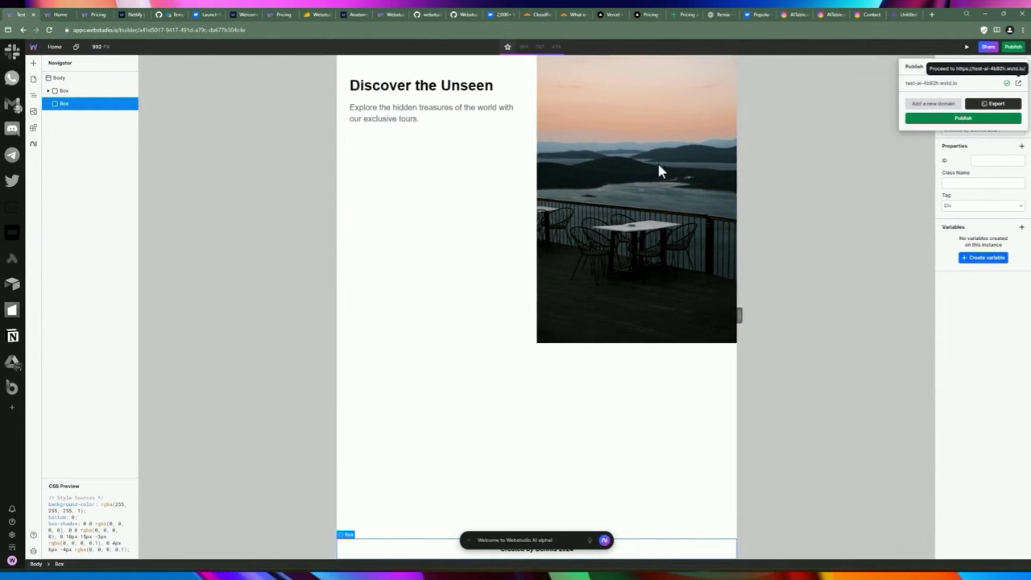
Publish the latest version of the site again.
{"action": "left_click", "coordinate": [221, 134]}
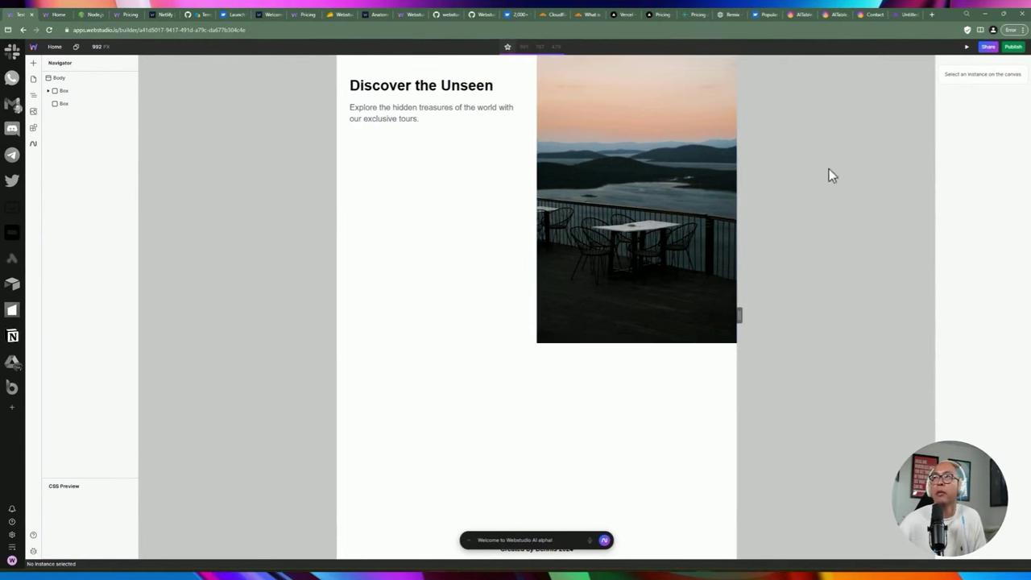
{"action": "left_click", "coordinate": [1012, 47]}
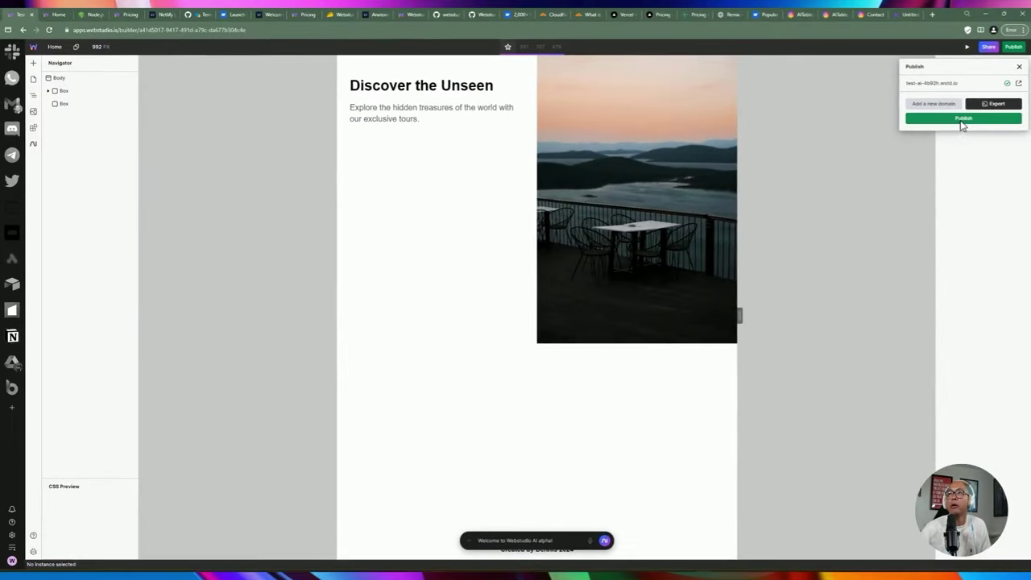
{"action": "left_click", "coordinate": [961, 121]}
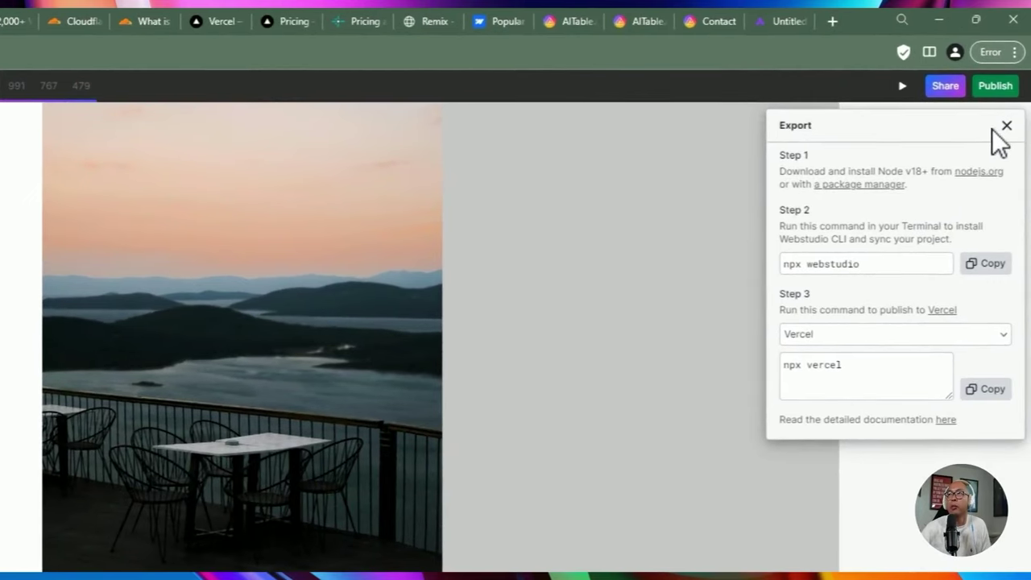
Show the Vercel export instructions listing the npx webstudio and npx vercel commands.
{"action": "left_click", "coordinate": [1007, 126]}
{"action": "left_click", "coordinate": [989, 89]}
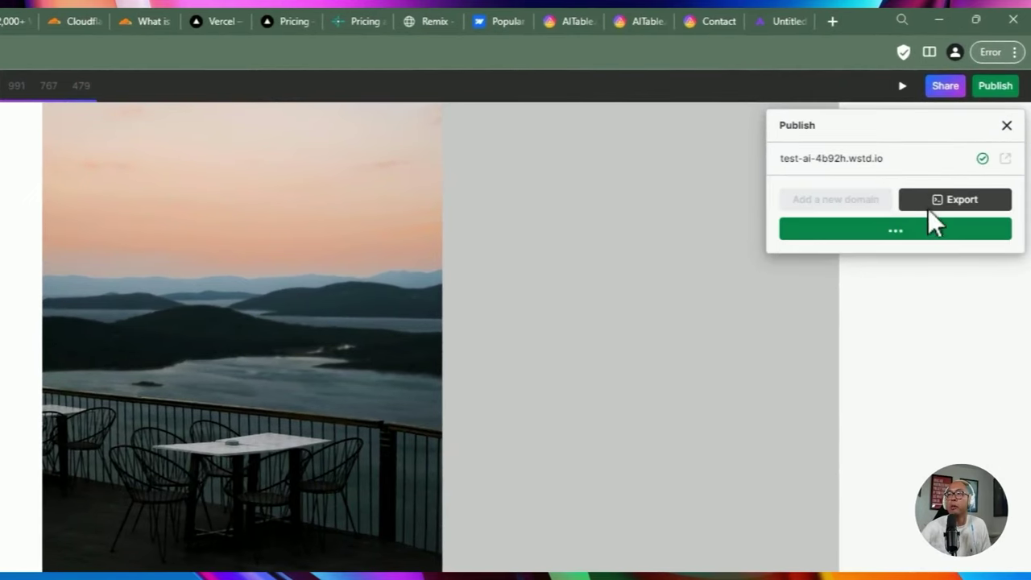
{"action": "left_click", "coordinate": [939, 202]}
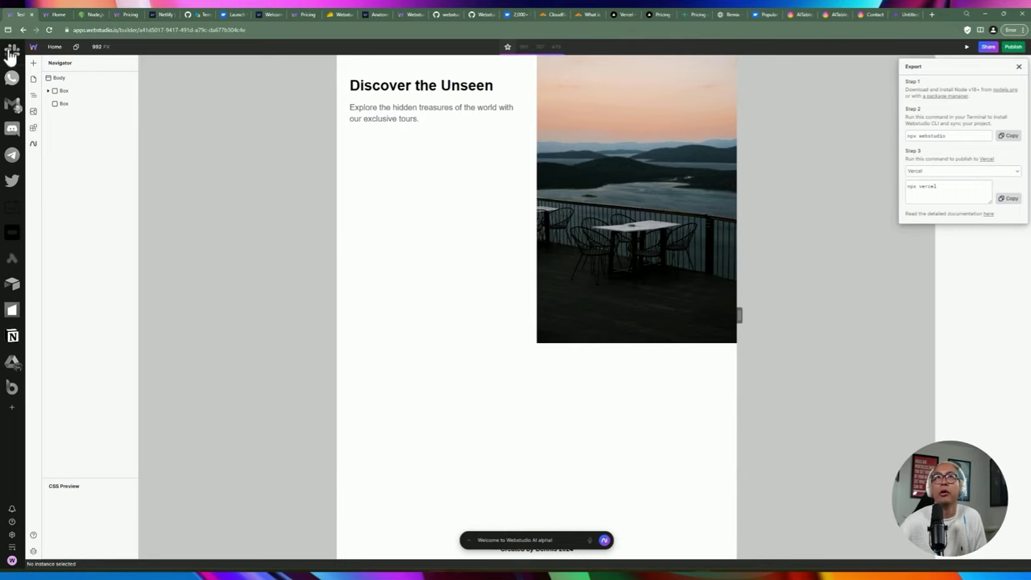
Check the Node.js LTS download, then copy the npx webstudio command from the export steps.
{"action": "left_click", "coordinate": [84, 14]}
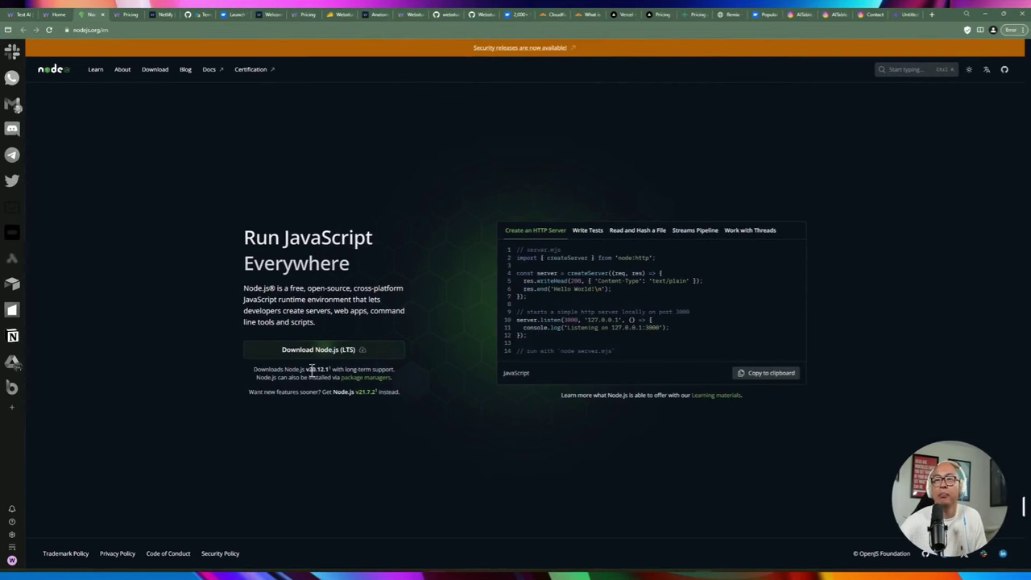
{"action": "left_click", "coordinate": [21, 16]}
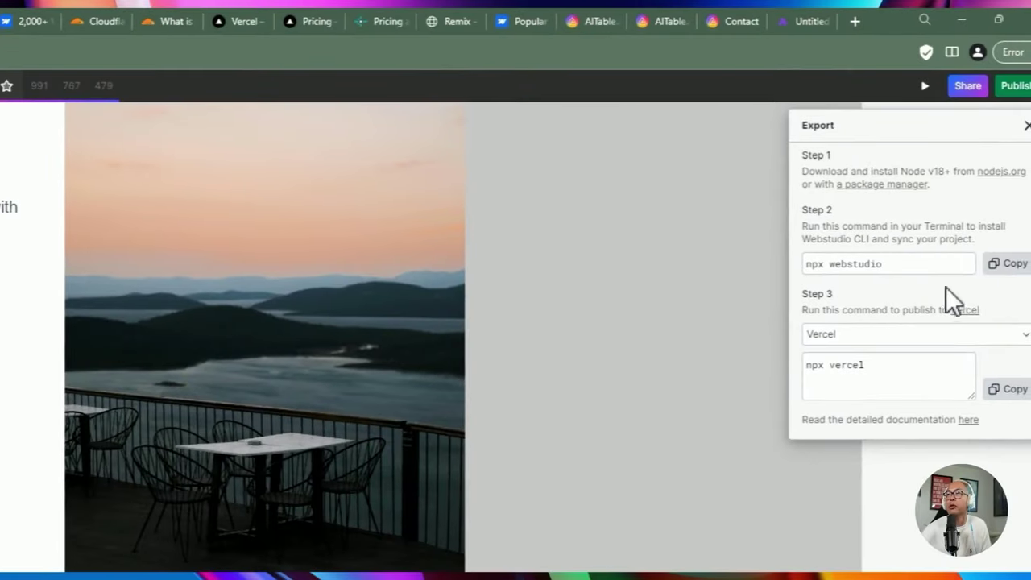
{"action": "left_click", "coordinate": [1007, 263]}
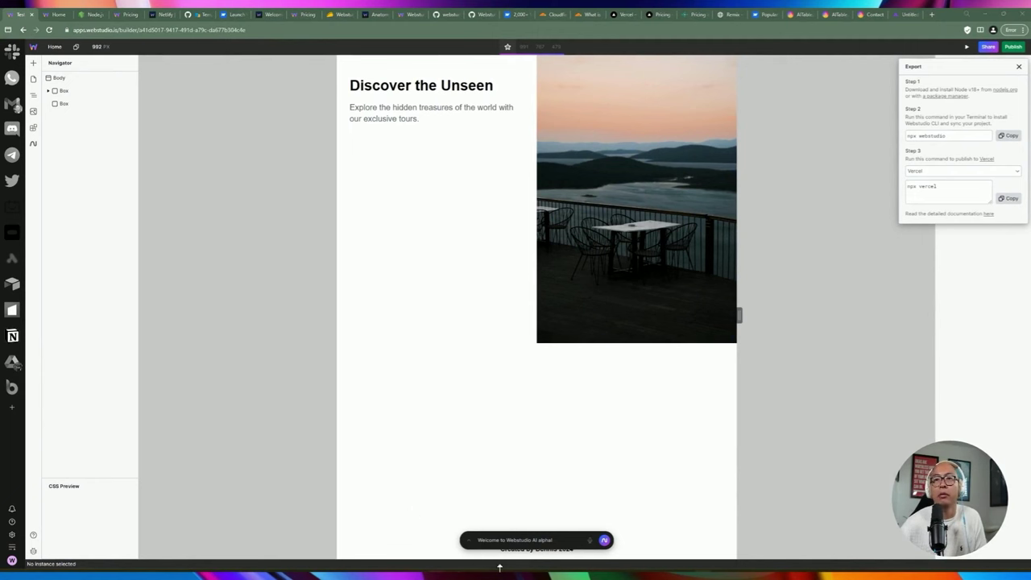
{"action": "mouse_move", "coordinate": [500, 567]}
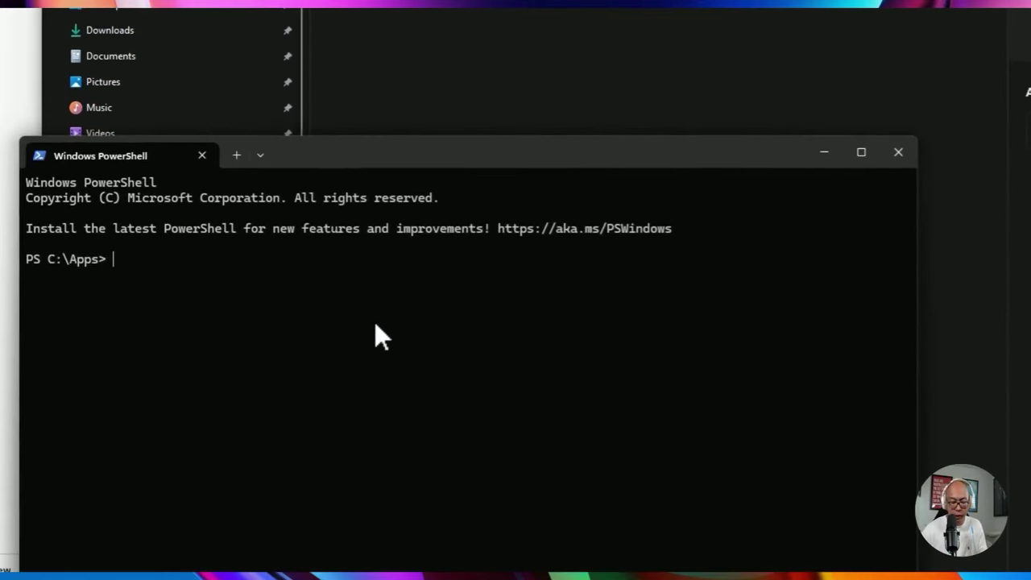
Run npx webstudio in C:\Apps, agree to a new folder, and name it 'demo project'.
{"action": "type", "text": "webstudio"}
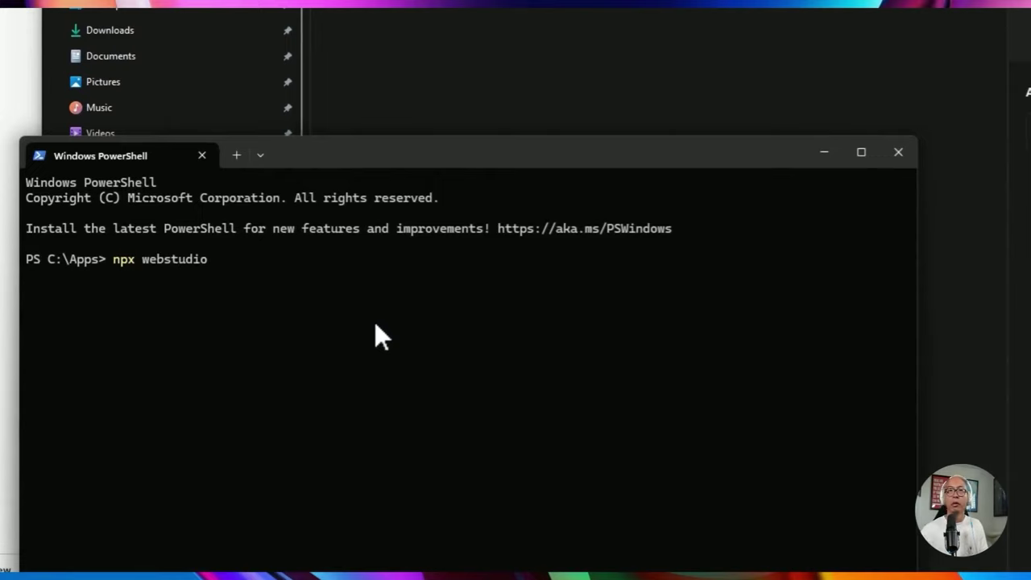
{"action": "key", "text": "Return"}
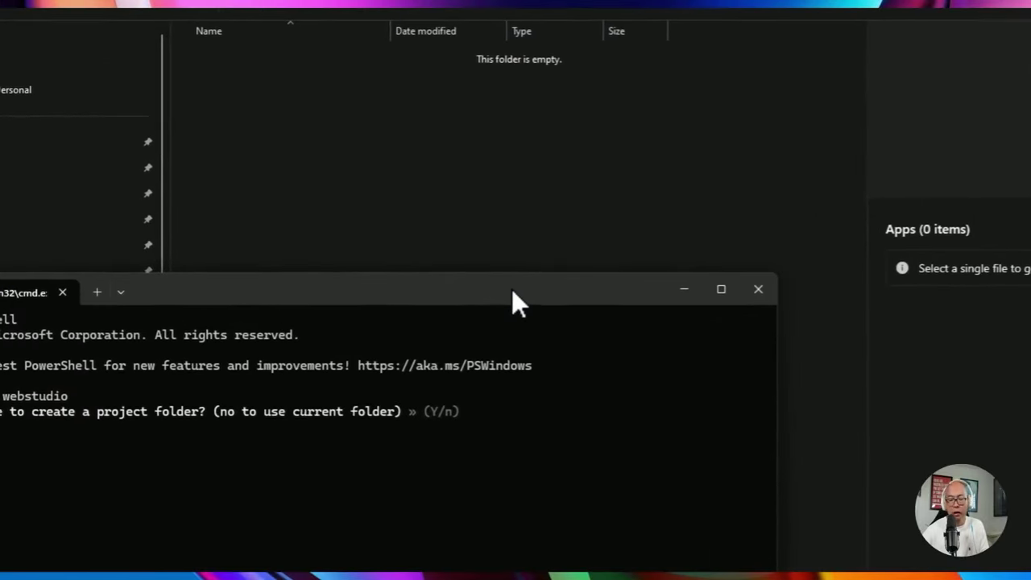
{"action": "key", "text": "Return"}
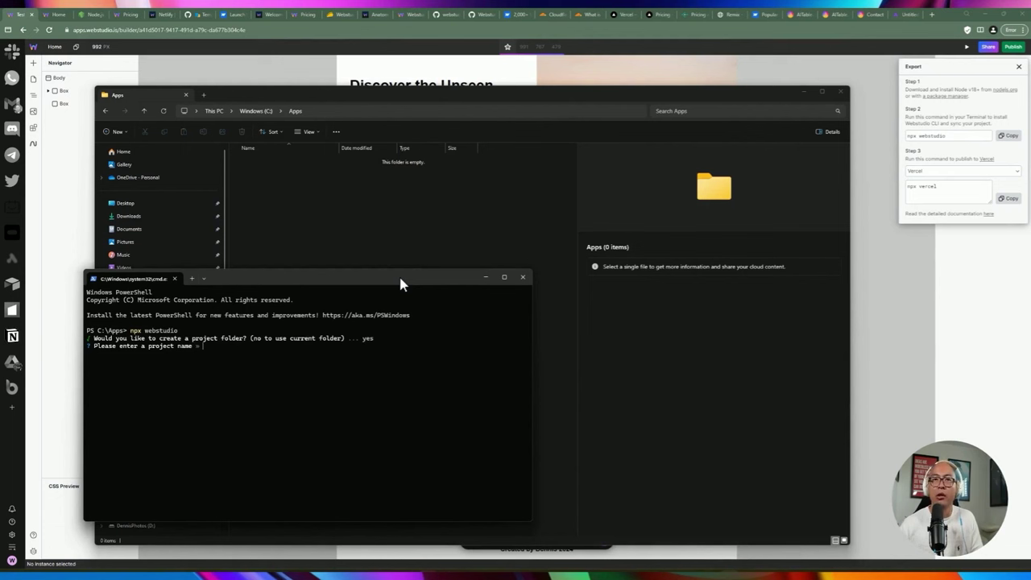
{"action": "type", "text": "demo proje"}
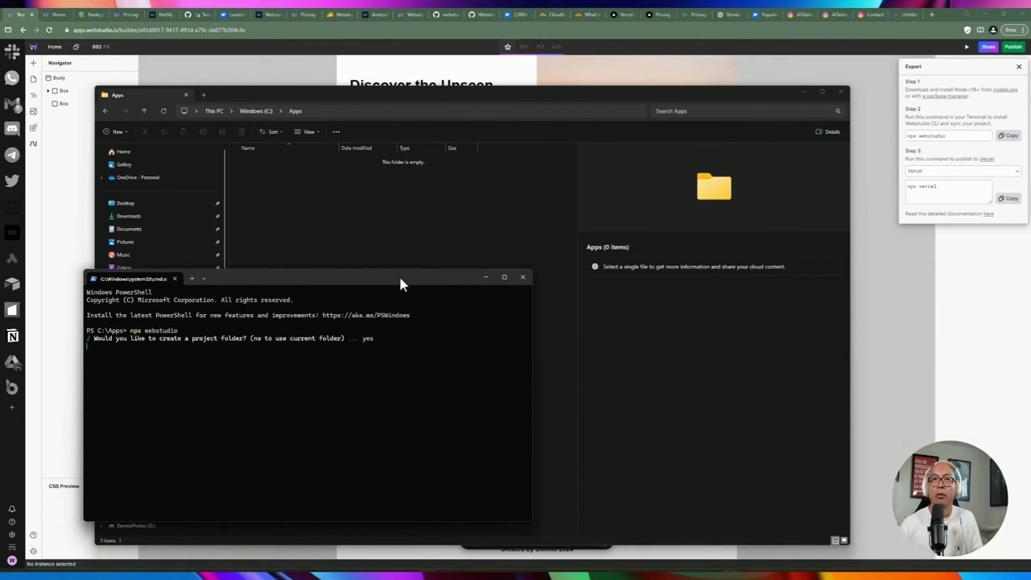
{"action": "type", "text": "ct name › demo project"}
{"action": "key", "text": "Return"}
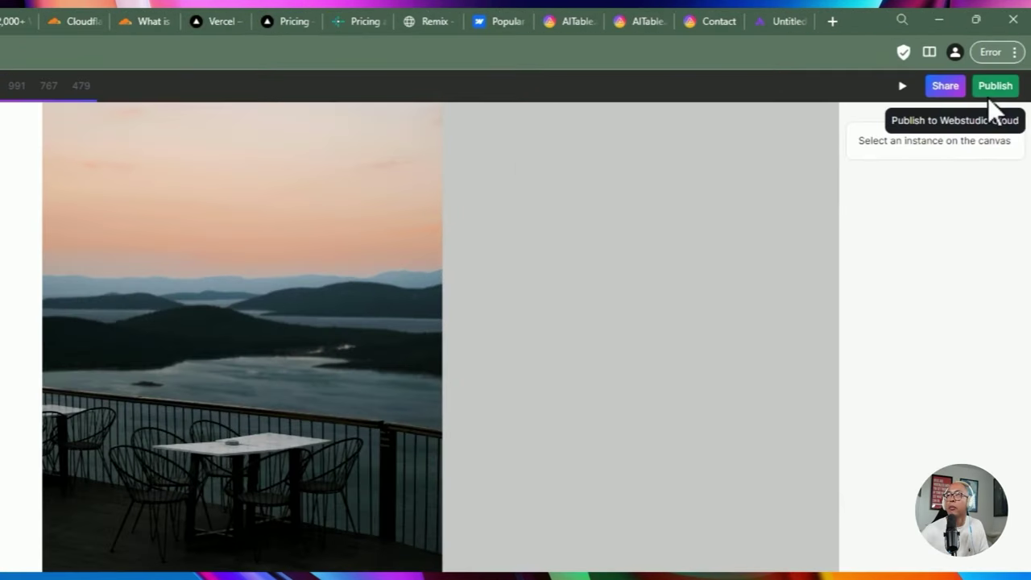
Copy the project's custom share link and paste it at the CLI prompt in PowerShell.
{"action": "left_click", "coordinate": [989, 92]}
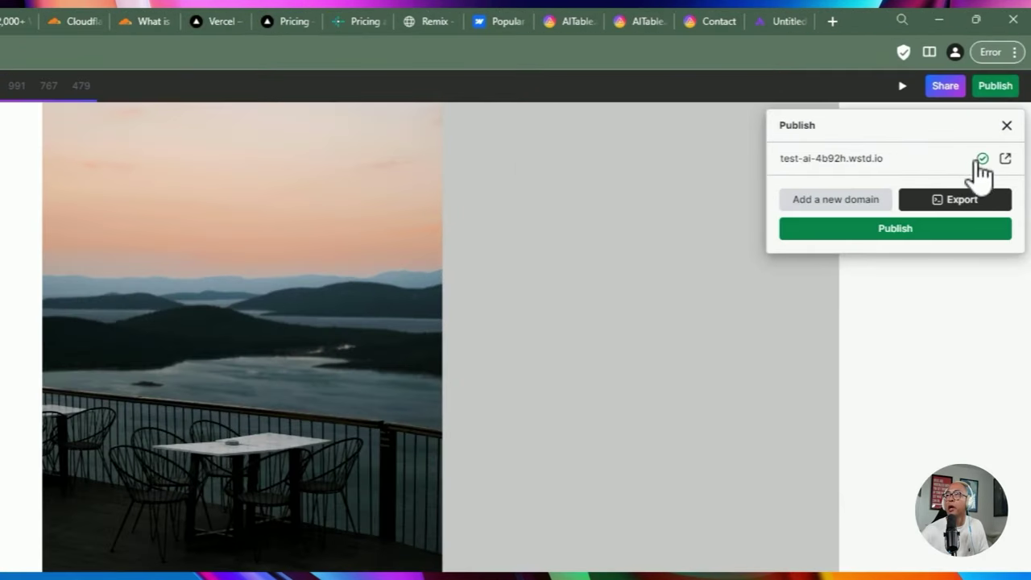
{"action": "left_click", "coordinate": [902, 202]}
{"action": "left_click", "coordinate": [877, 166]}
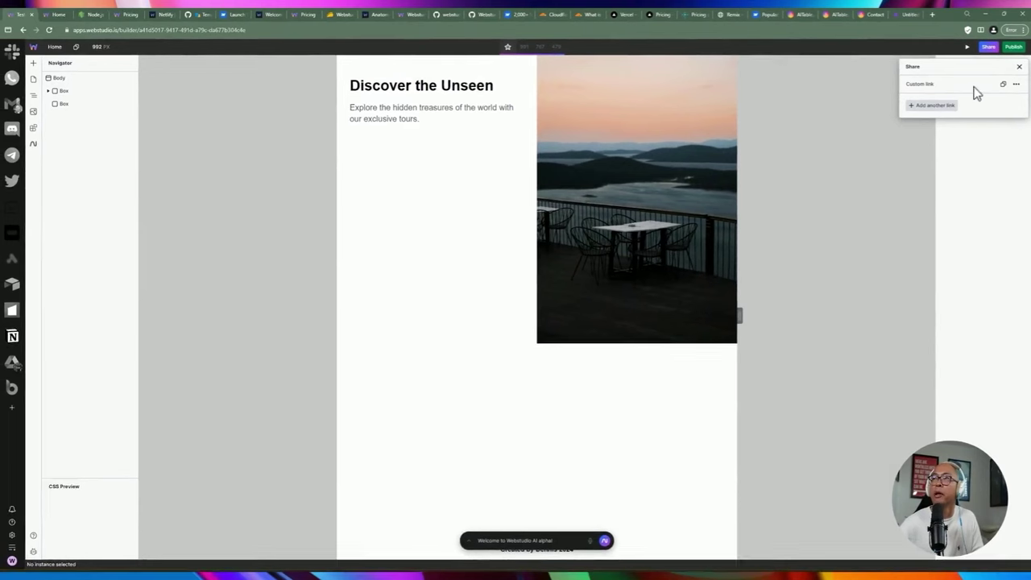
{"action": "left_click", "coordinate": [1003, 85]}
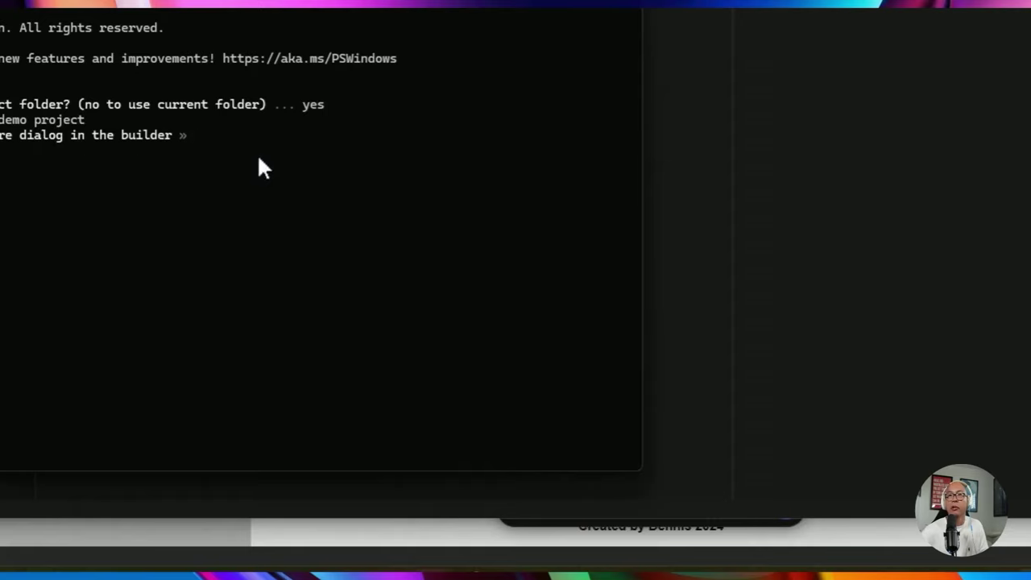
{"action": "key", "text": "ctrl+v"}
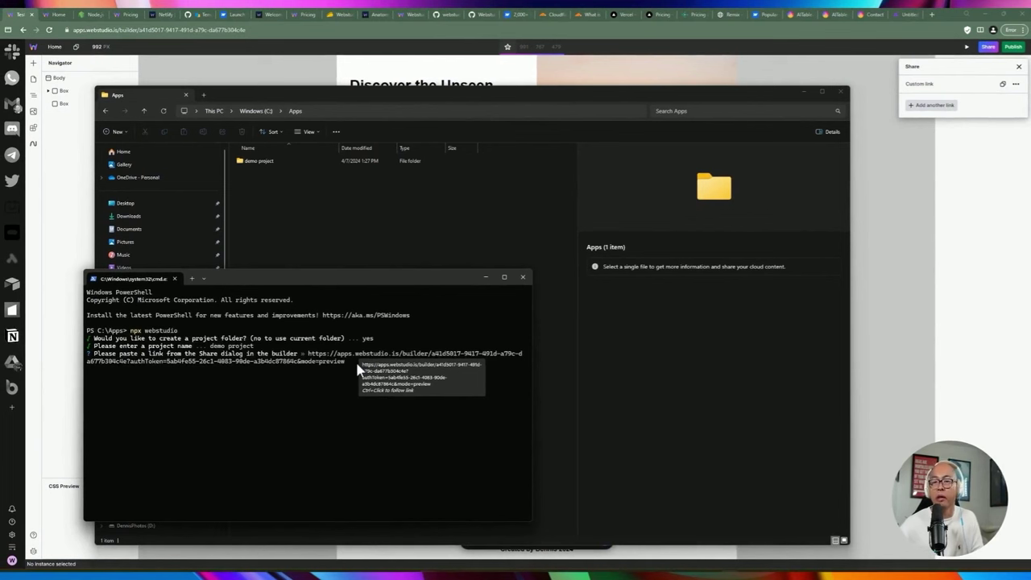
Sync the shared project for Vercel with dependencies installed, then open the demo project folder in VS Code.
{"action": "key", "text": "Return"}
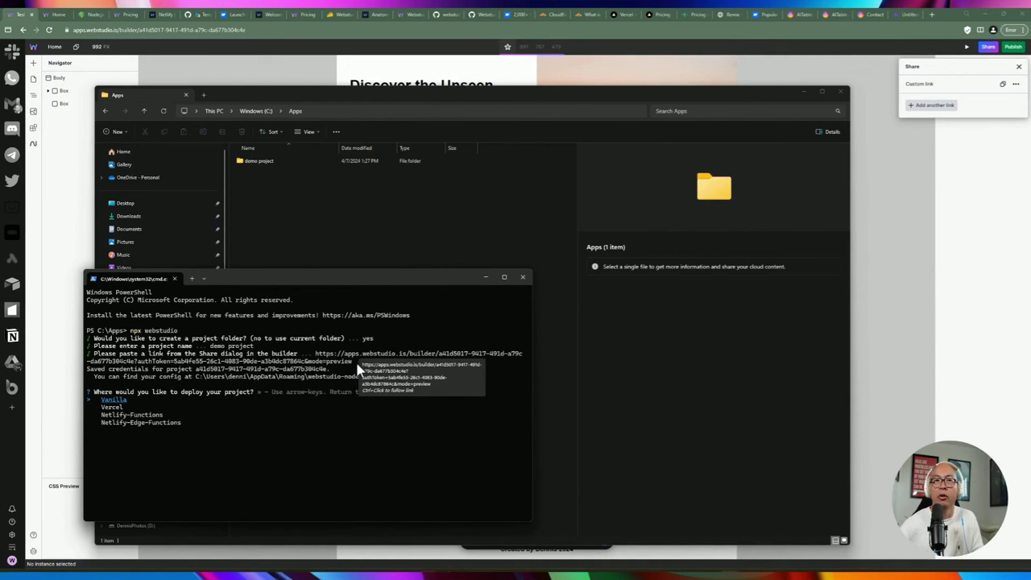
{"action": "key", "text": "Down"}
{"action": "key", "text": "Down"}
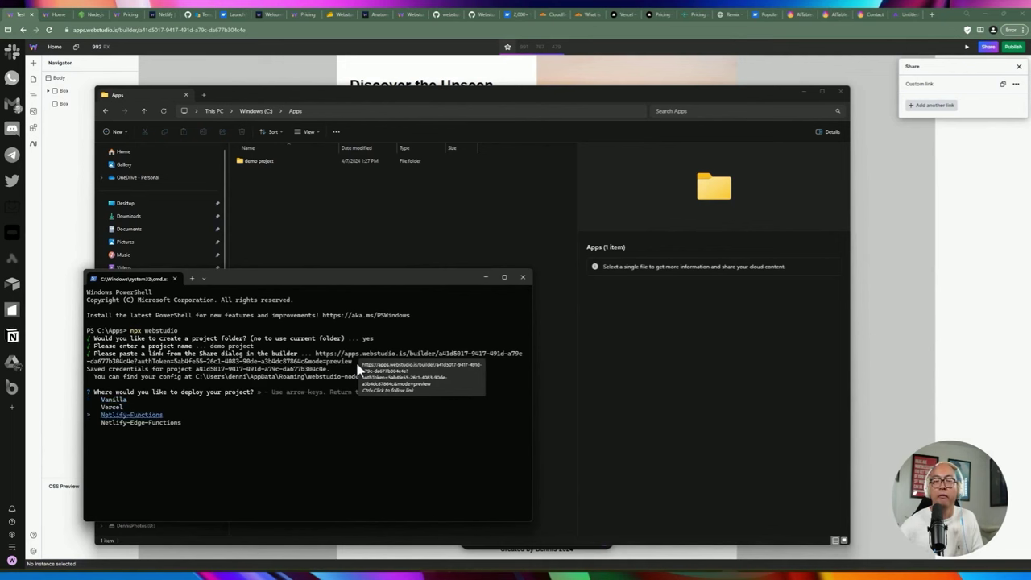
{"action": "key", "text": "Down"}
{"action": "key", "text": "Up"}
{"action": "key", "text": "Up"}
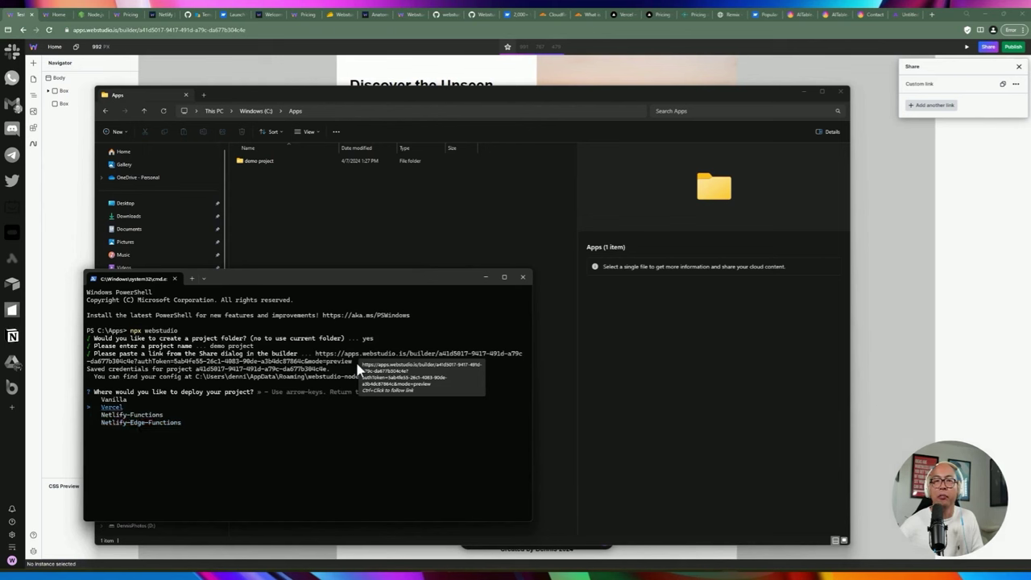
{"action": "key", "text": "Return"}
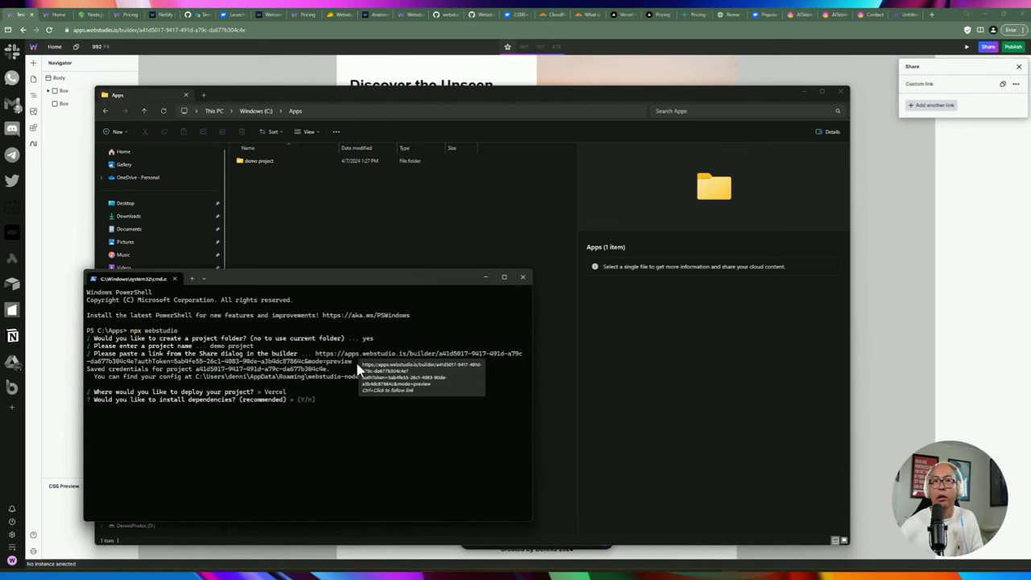
{"action": "key", "text": "Return"}
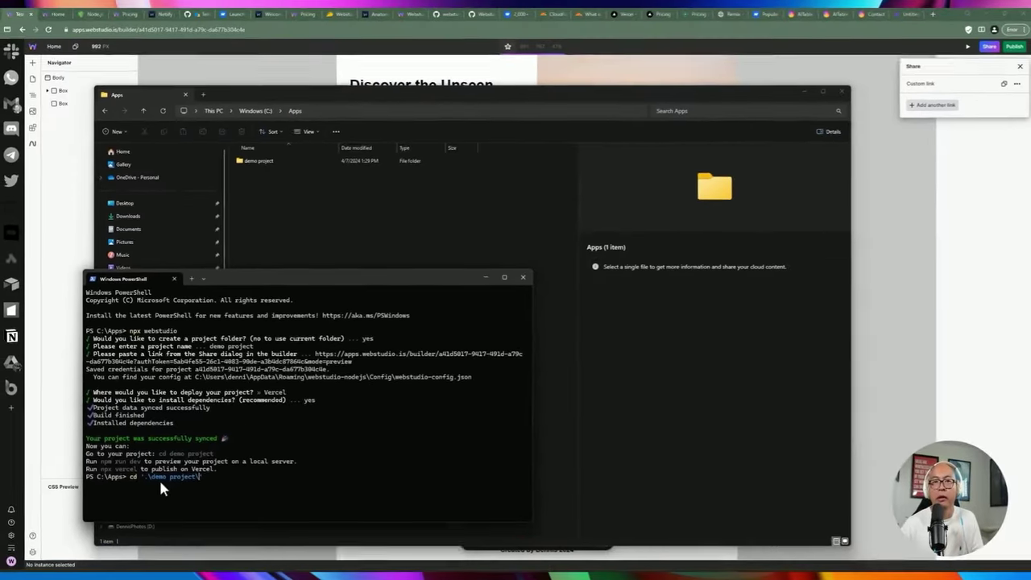
{"action": "key", "text": "Return"}
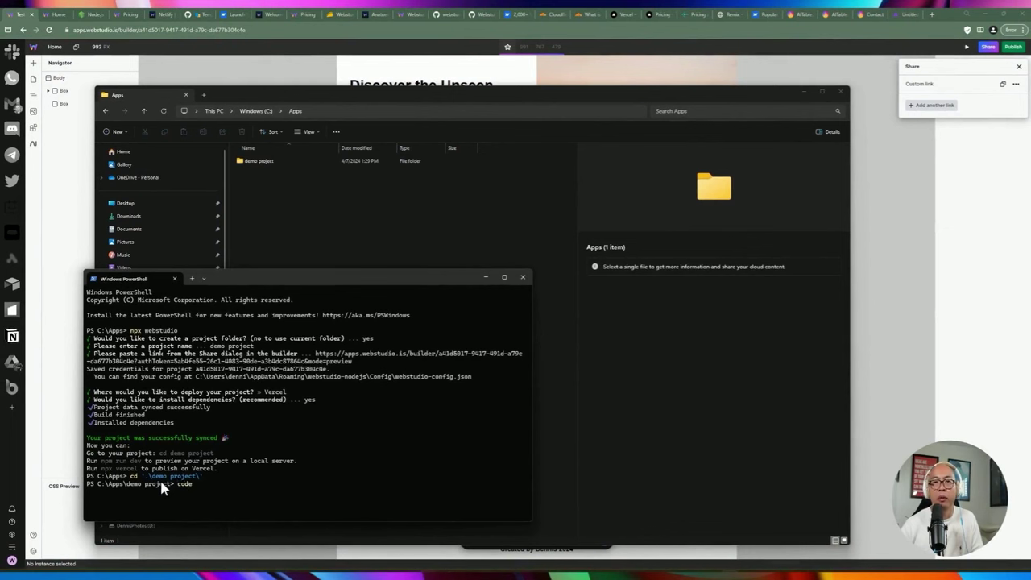
{"action": "type", "text": "."}
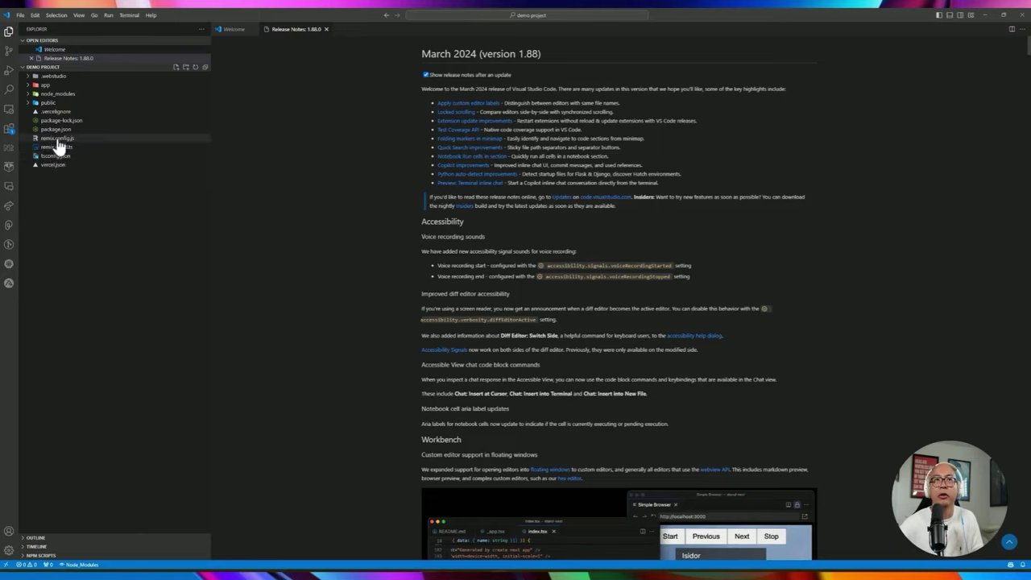
{"action": "left_click", "coordinate": [54, 131]}
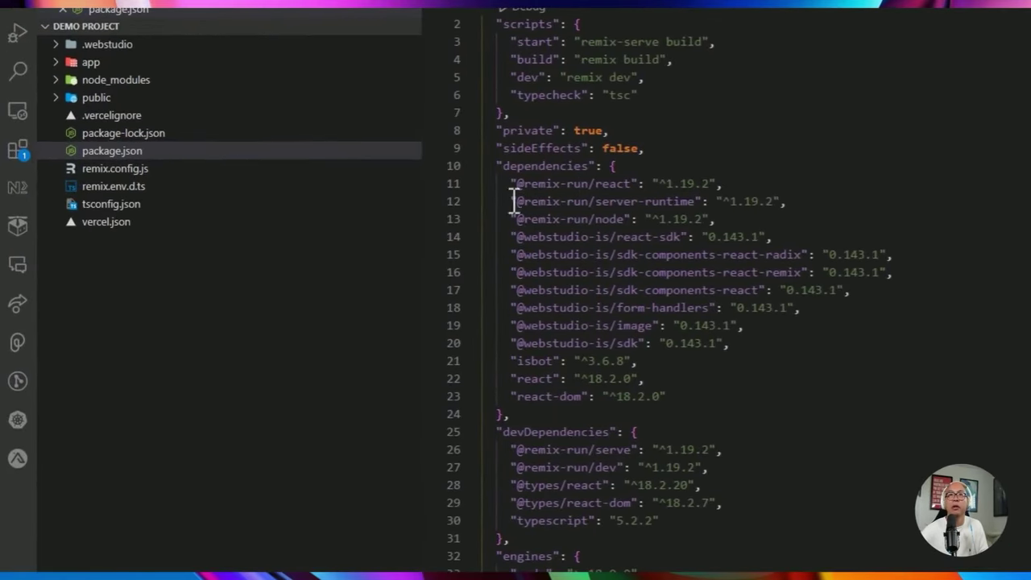
{"action": "left_click_drag", "start_coordinate": [487, 166], "coordinate": [635, 182]}
{"action": "left_click_drag", "start_coordinate": [252, 211], "coordinate": [226, 378]}
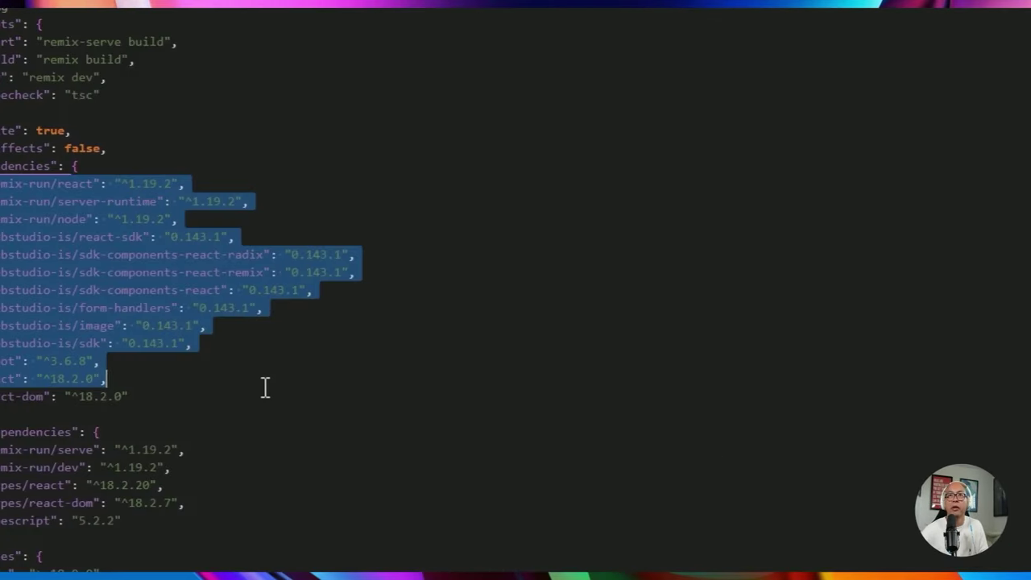
{"action": "left_click", "coordinate": [117, 378]}
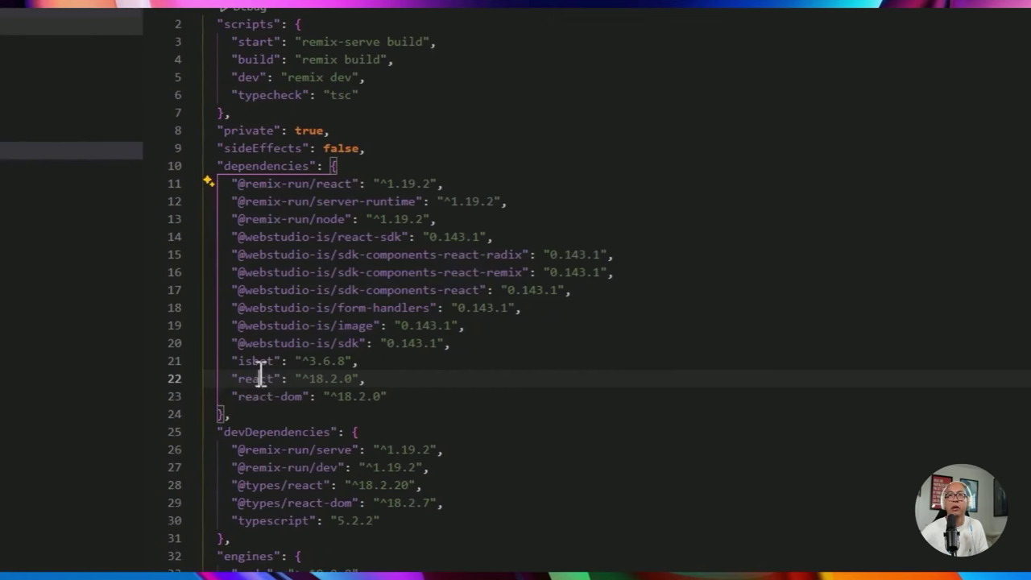
{"action": "double_click", "coordinate": [257, 377]}
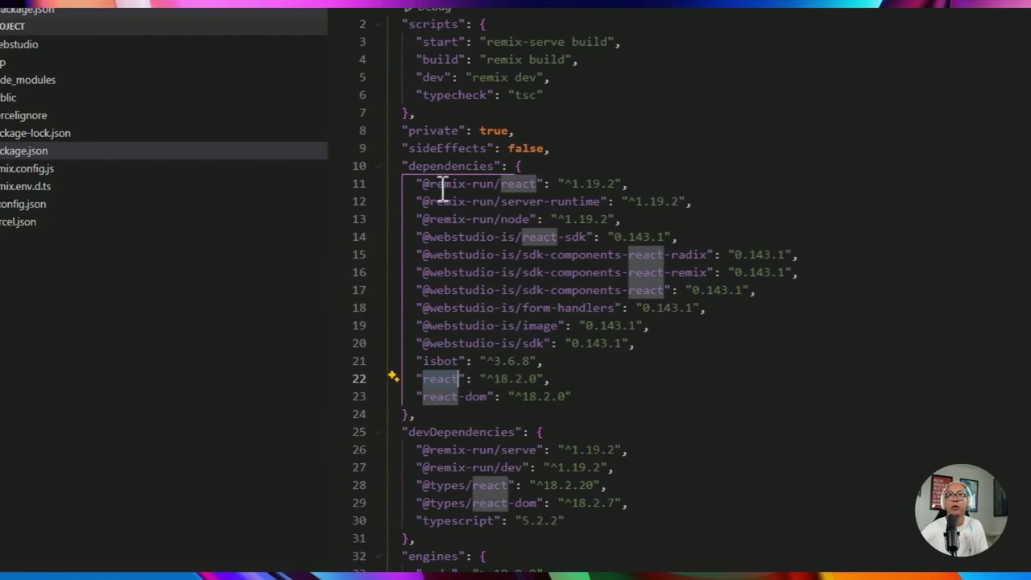
{"action": "left_click", "coordinate": [469, 218]}
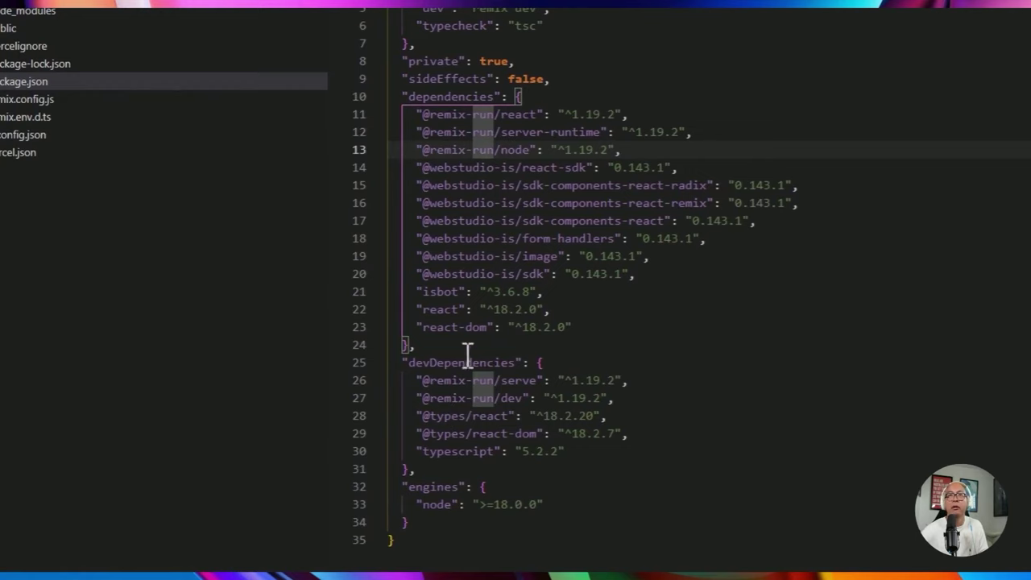
{"action": "left_click_drag", "start_coordinate": [254, 74], "coordinate": [424, 105]}
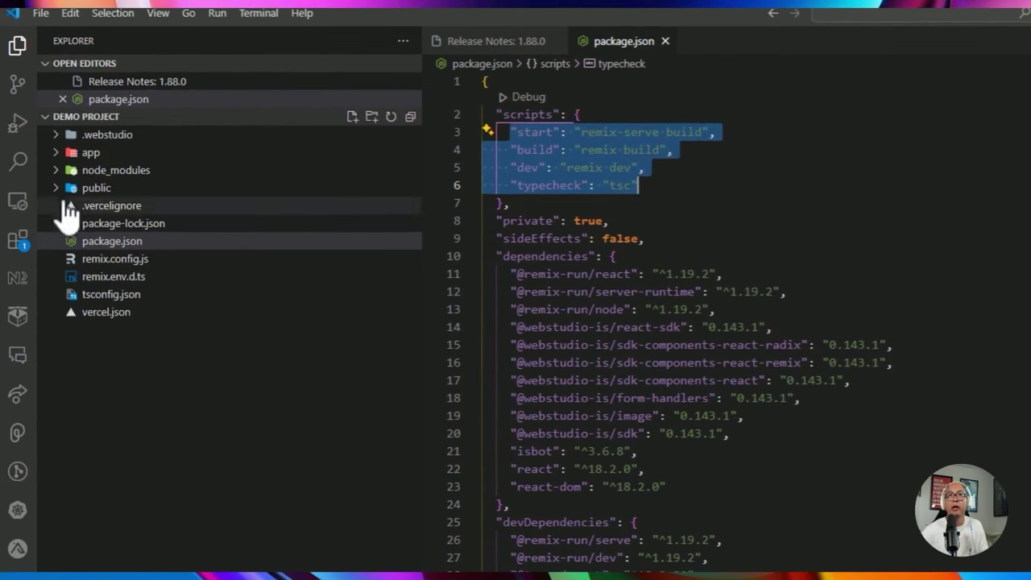
{"action": "left_click", "coordinate": [62, 192]}
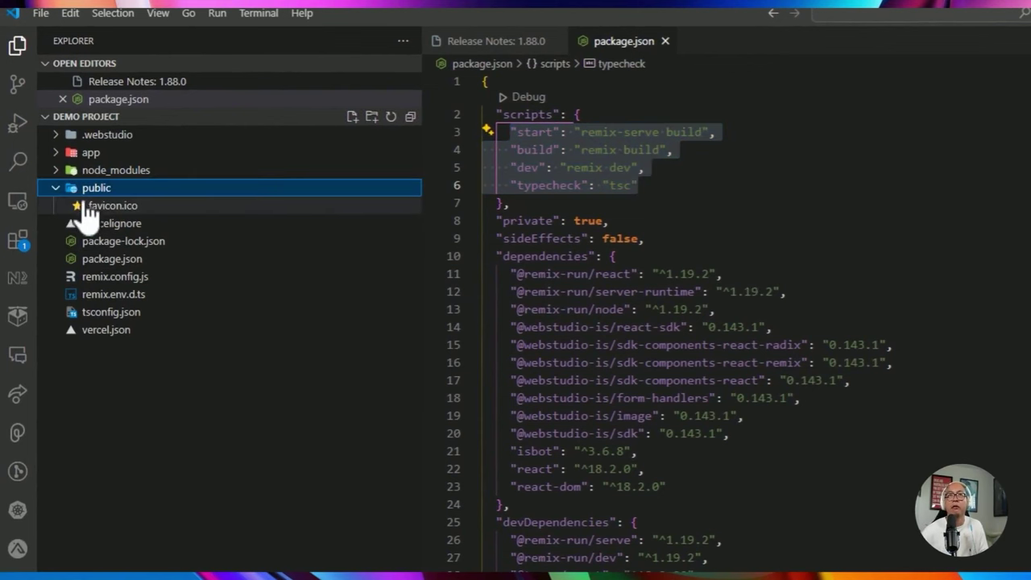
{"action": "left_click", "coordinate": [60, 192]}
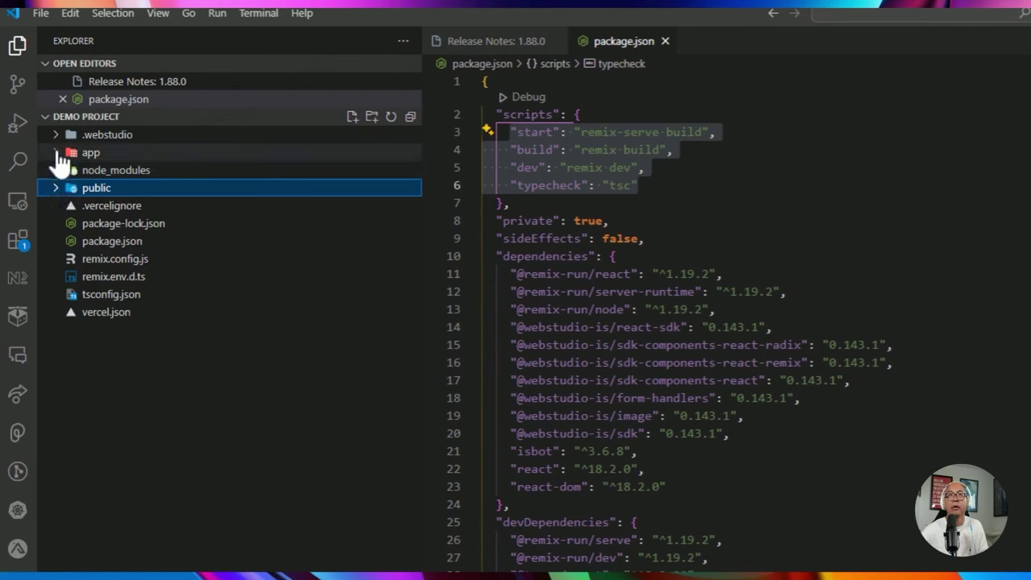
Open app/routes/_index.tsx and read down to its meta function with robots, description and og:image tags.
{"action": "left_click", "coordinate": [59, 154]}
{"action": "left_click", "coordinate": [68, 188]}
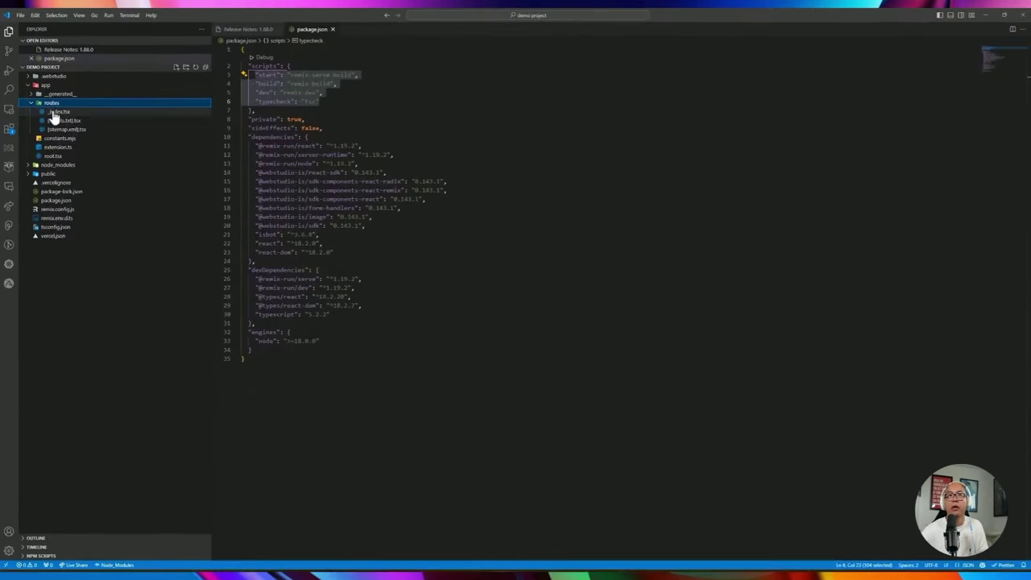
{"action": "left_click", "coordinate": [52, 112]}
{"action": "scroll", "coordinate": [339, 190], "scroll_direction": "down", "scroll_amount": 7}
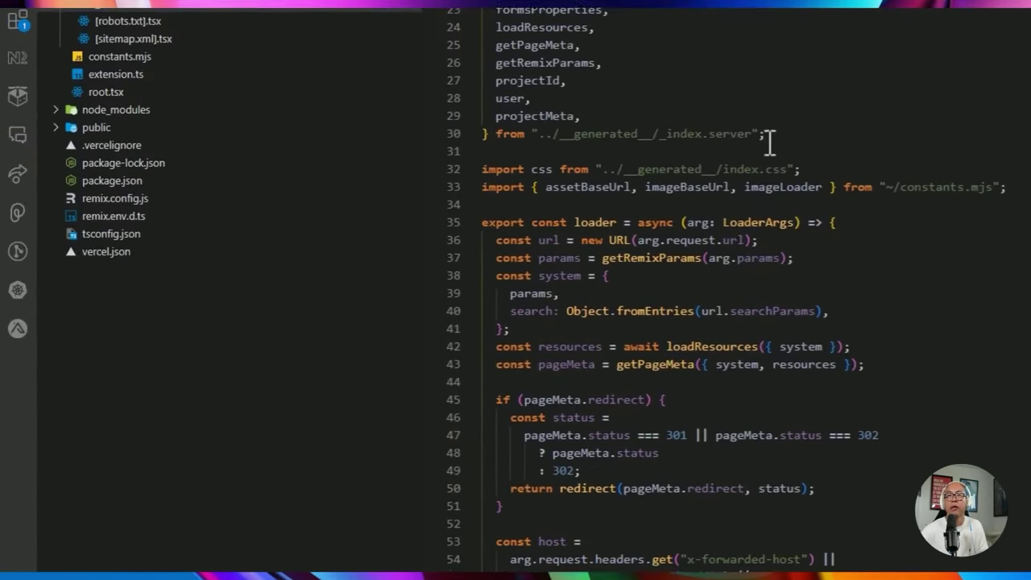
{"action": "scroll", "coordinate": [769, 143], "scroll_direction": "down", "scroll_amount": 4}
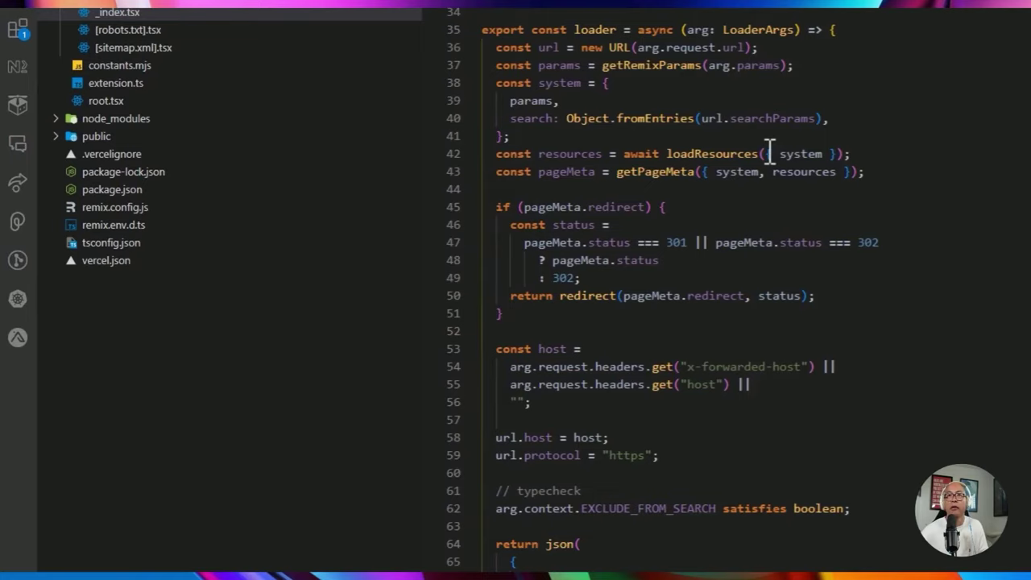
{"action": "scroll", "coordinate": [770, 153], "scroll_direction": "down", "scroll_amount": 10}
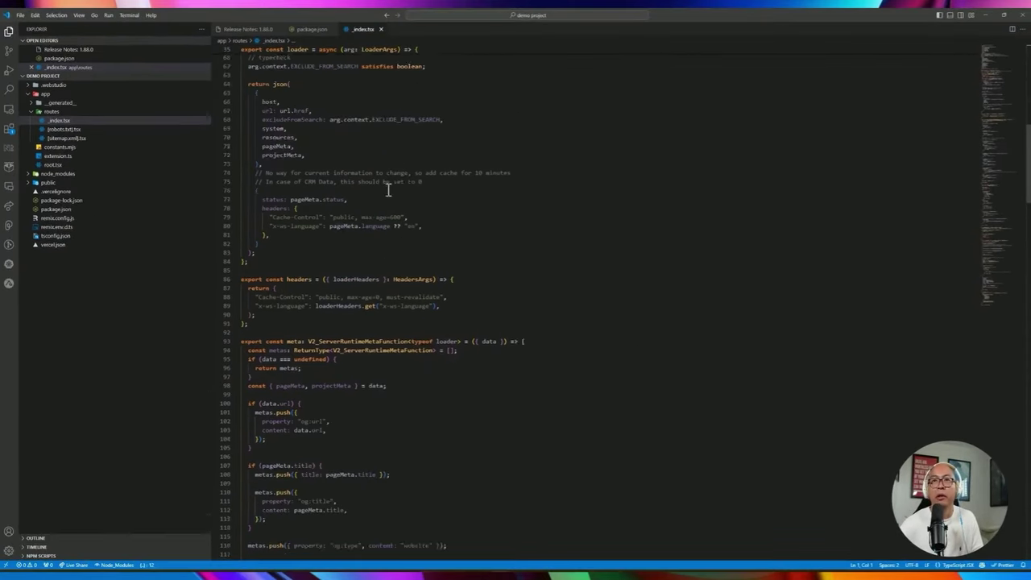
{"action": "scroll", "coordinate": [387, 190], "scroll_direction": "down", "scroll_amount": 15}
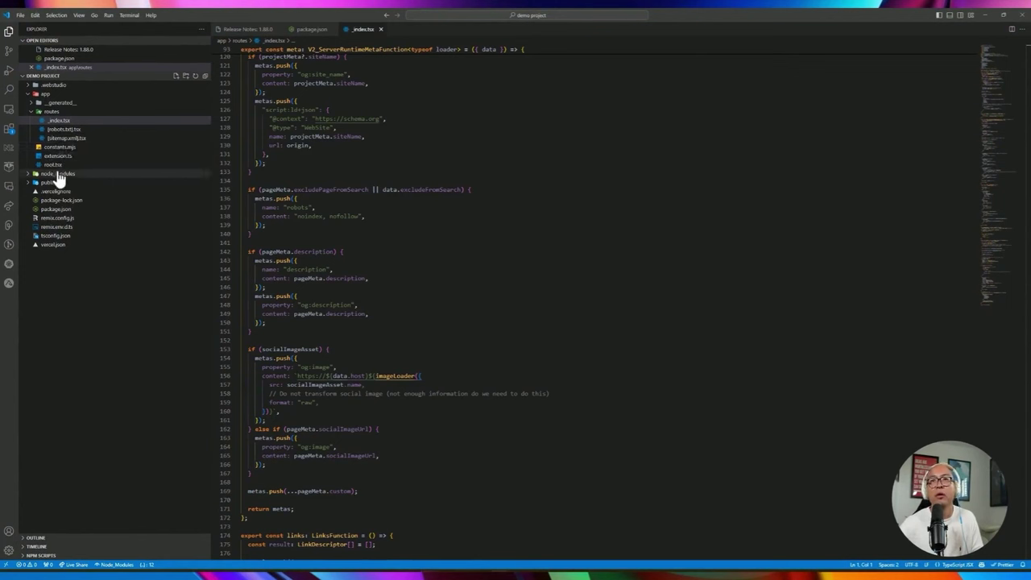
{"action": "mouse_move", "coordinate": [262, 198]}
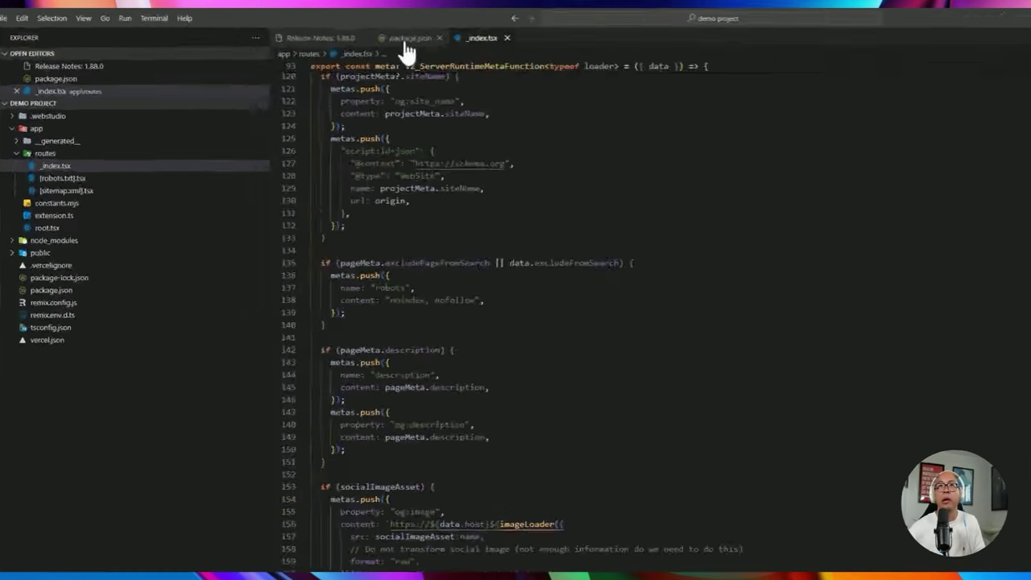
Check the dev script entry in package.json.
{"action": "left_click", "coordinate": [407, 51]}
{"action": "left_click", "coordinate": [442, 178]}
{"action": "left_click_drag", "start_coordinate": [435, 177], "coordinate": [578, 169]}
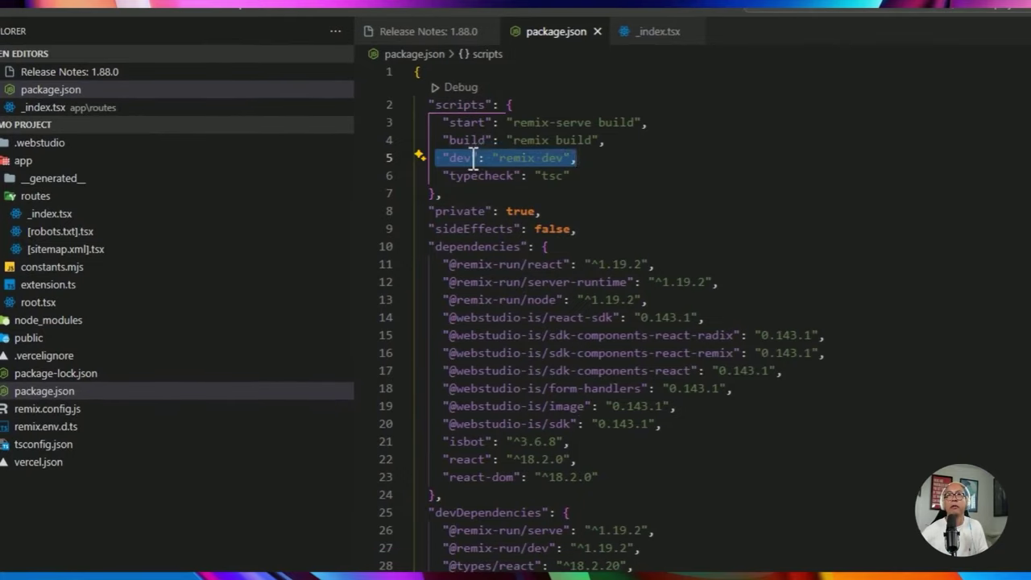
{"action": "left_click", "coordinate": [473, 158]}
Run npm run dev in a new terminal to serve the site at localhost:3000.
{"action": "left_click", "coordinate": [242, 19]}
{"action": "left_click", "coordinate": [253, 41]}
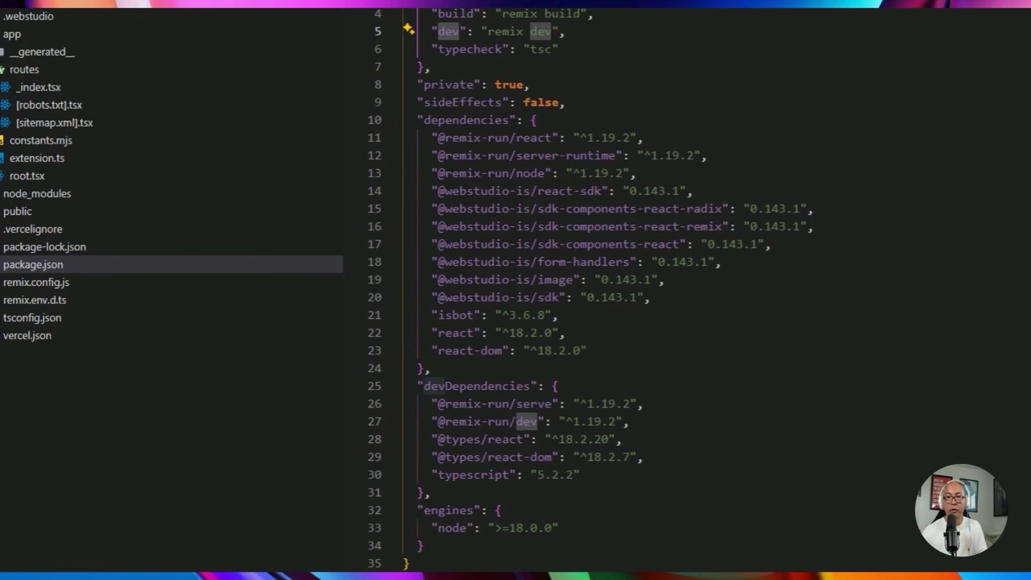
{"action": "type", "text": "npm run dev"}
{"action": "key", "text": "Return"}
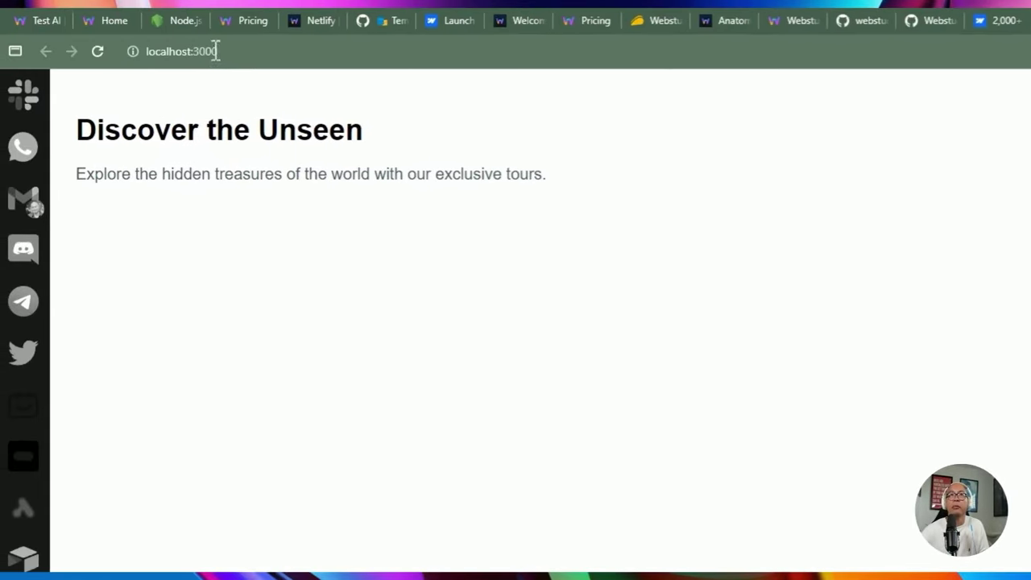
Compare the localhost:3000 preview with the published Home page down to the 2024 footer credit.
{"action": "left_click", "coordinate": [168, 13]}
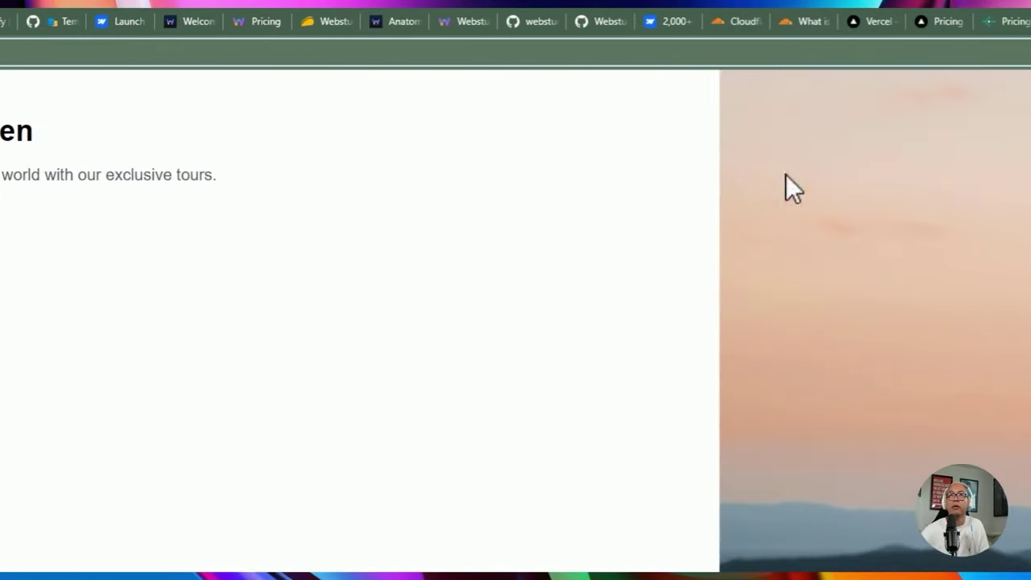
{"action": "left_click", "coordinate": [110, 22]}
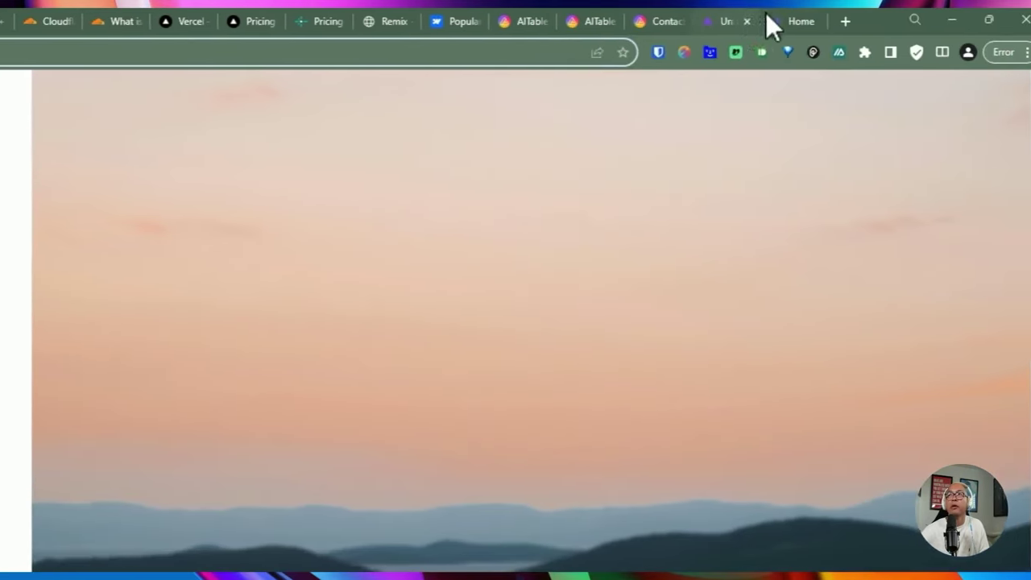
{"action": "scroll", "coordinate": [453, 61], "scroll_direction": "down", "scroll_amount": 5}
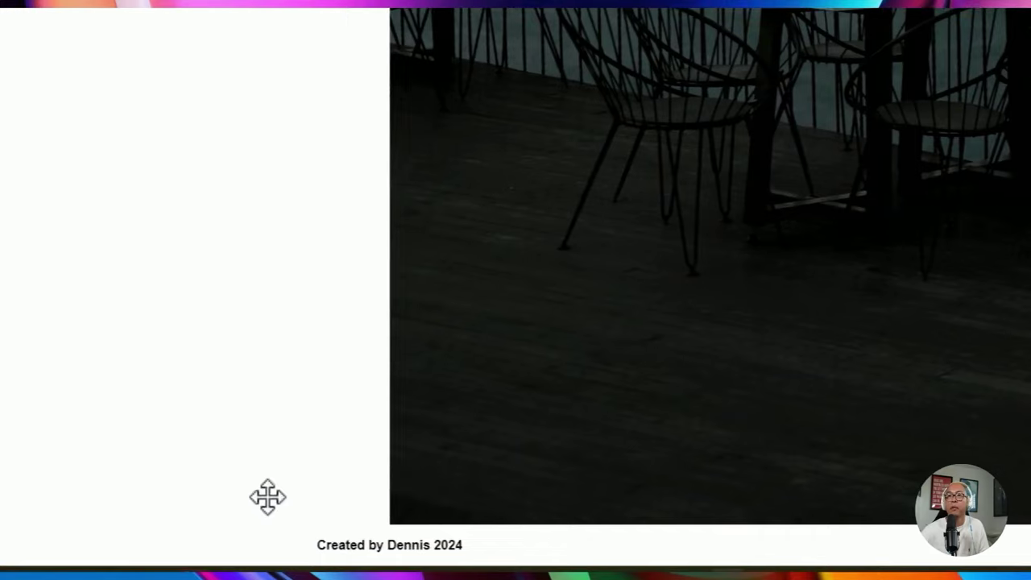
{"action": "left_click_drag", "start_coordinate": [345, 544], "coordinate": [402, 544]}
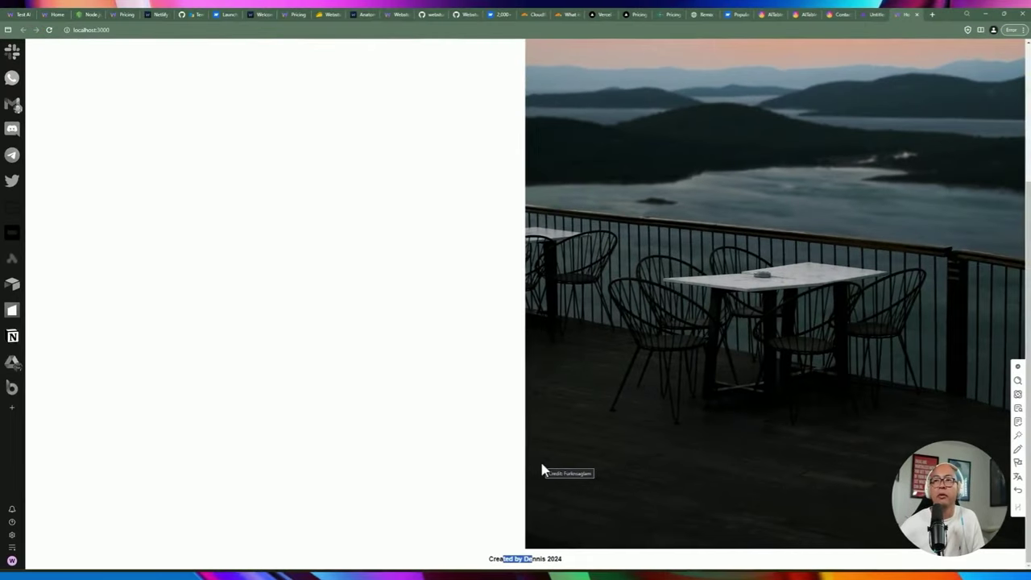
Bring up Webstudio's export instructions from the publishing options.
{"action": "left_click", "coordinate": [725, 567]}
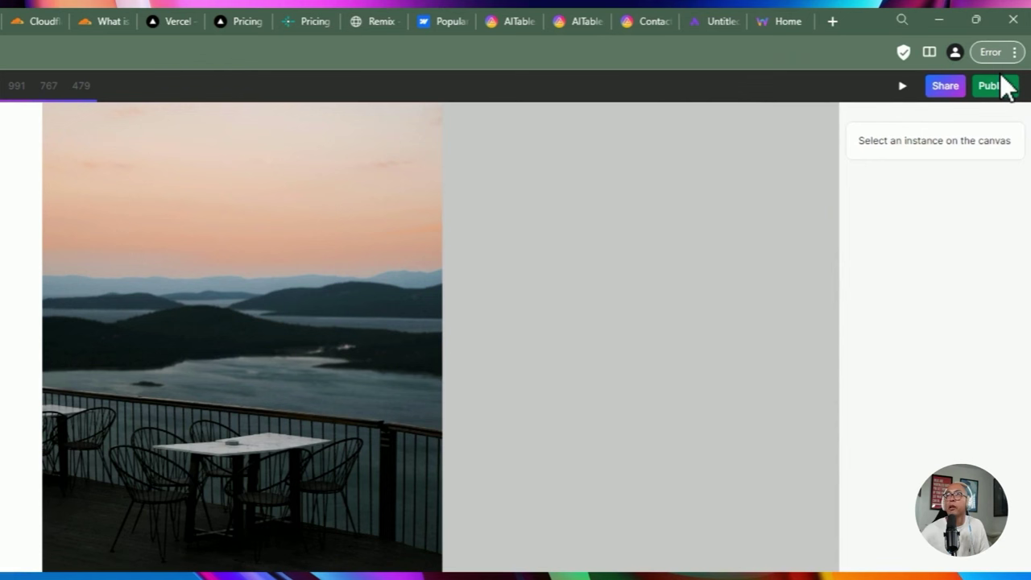
{"action": "left_click", "coordinate": [997, 89]}
{"action": "left_click", "coordinate": [943, 200]}
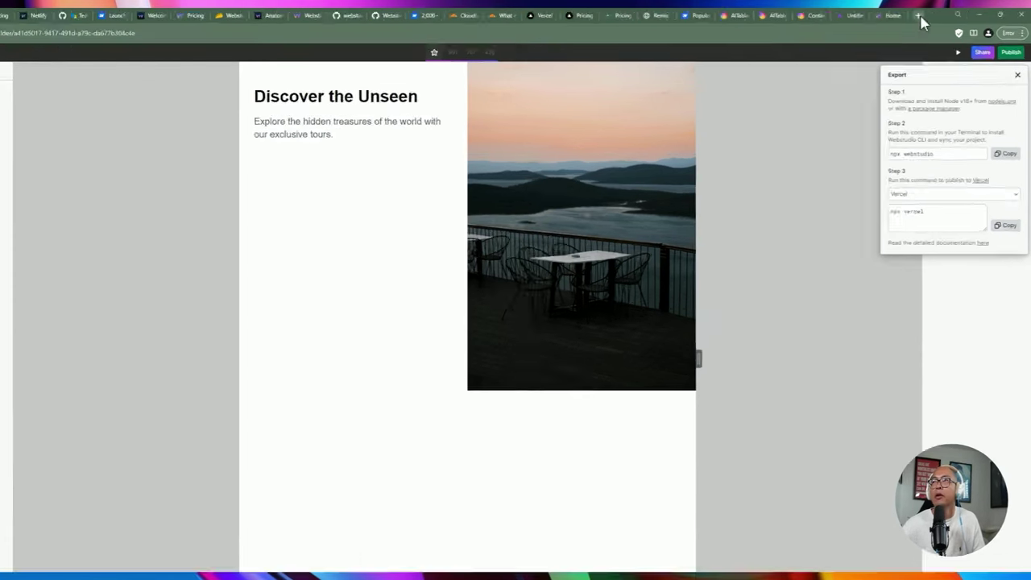
Load the Vercel dashboard in a new tab and check its account menu.
{"action": "left_click", "coordinate": [932, 15]}
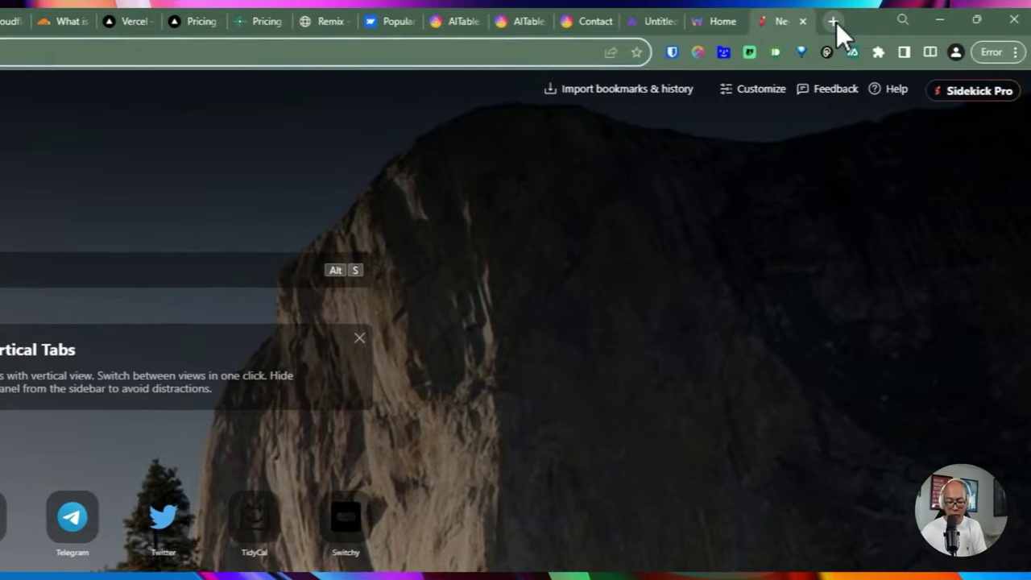
{"action": "type", "text": "vercel"}
{"action": "key", "text": "Return"}
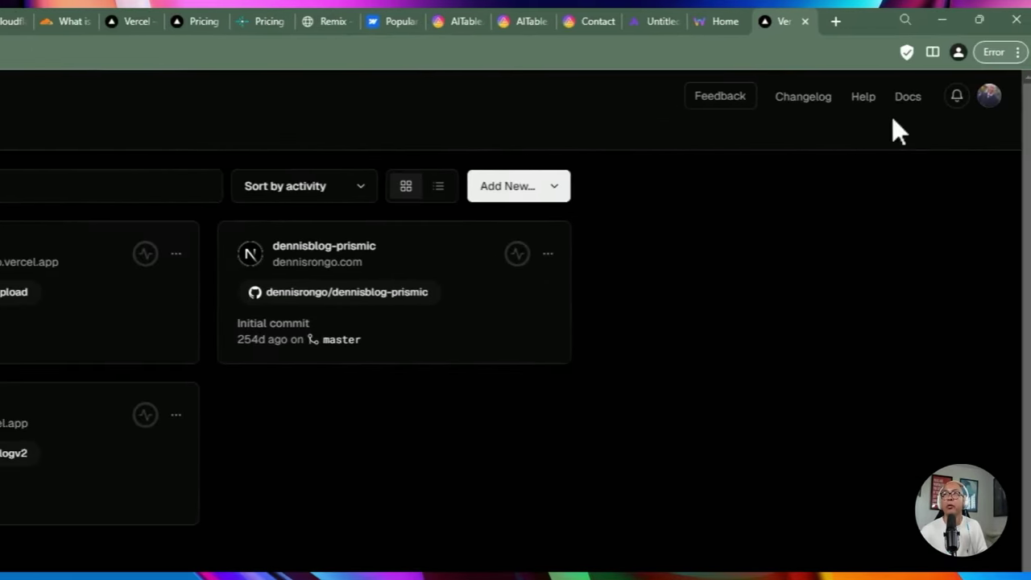
{"action": "left_click", "coordinate": [984, 98]}
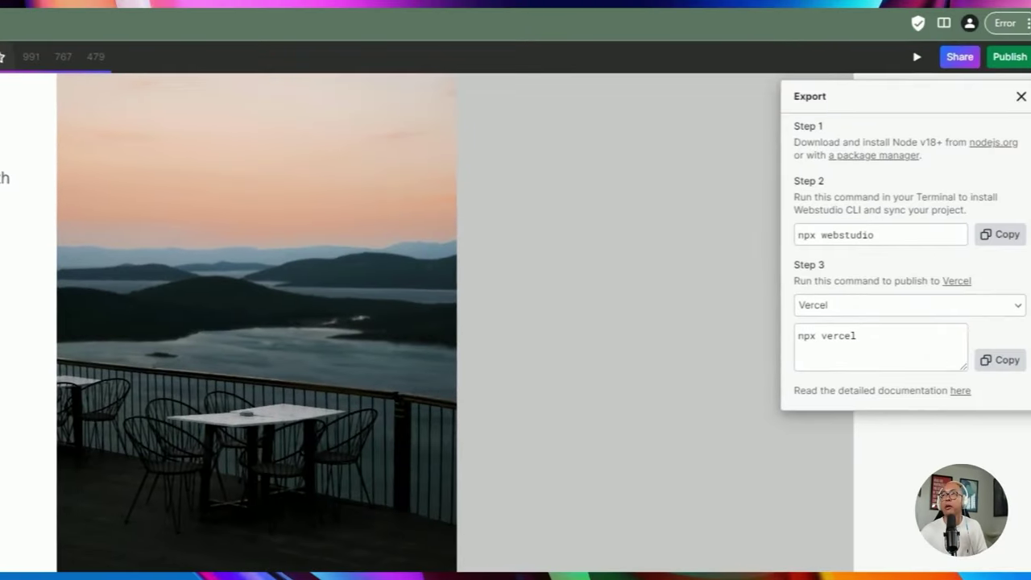
Set the export hosting provider to Vercel and select the npx vercel command.
{"action": "left_click", "coordinate": [841, 304]}
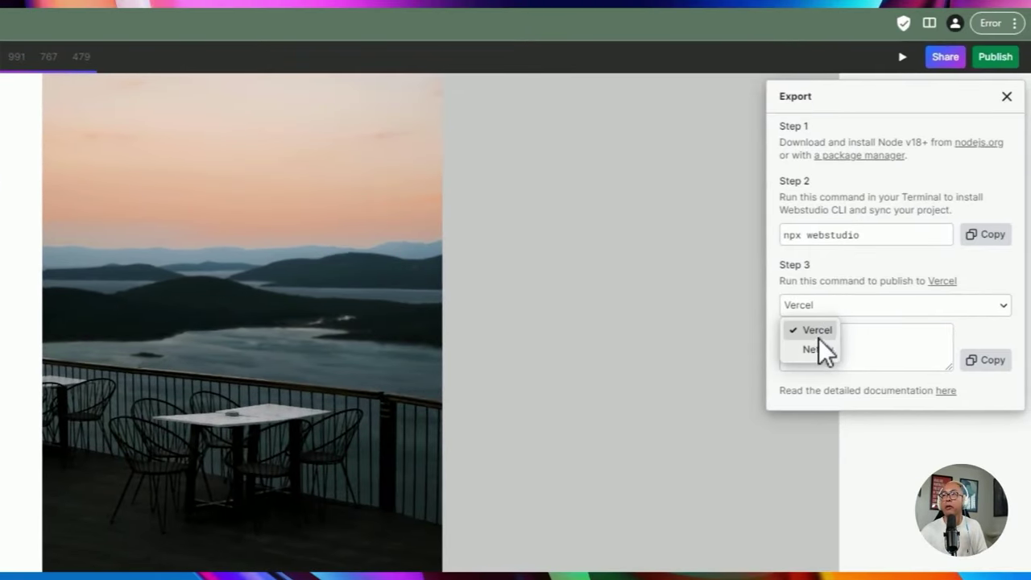
{"action": "left_click", "coordinate": [812, 349]}
{"action": "left_click", "coordinate": [827, 311]}
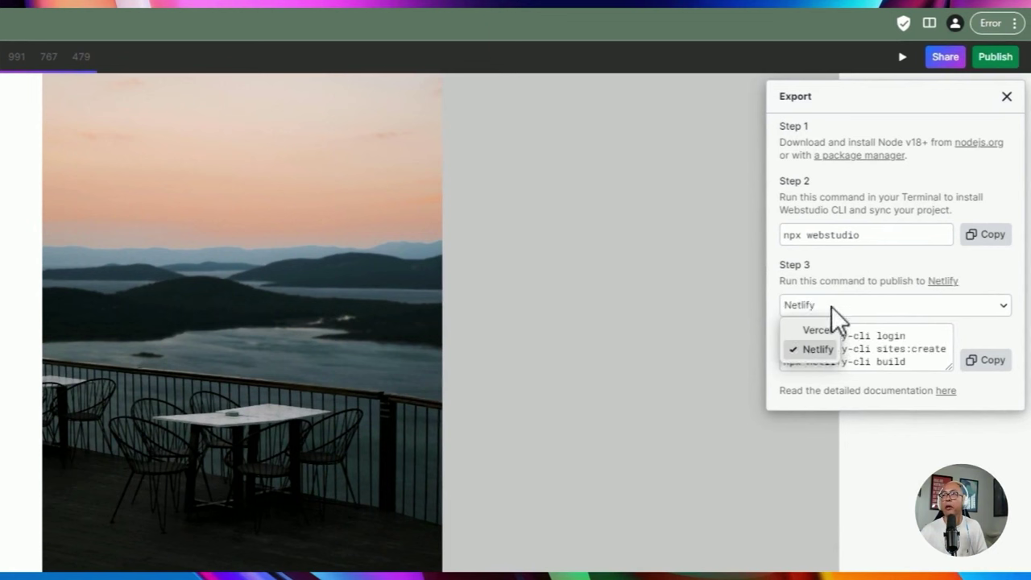
{"action": "left_click", "coordinate": [821, 335]}
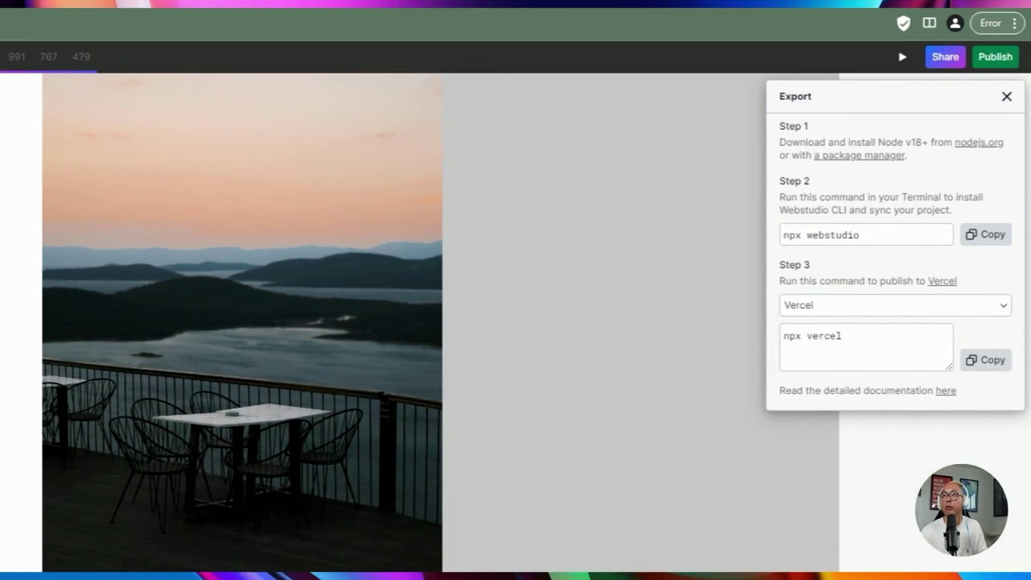
{"action": "left_click_drag", "start_coordinate": [842, 336], "coordinate": [801, 335]}
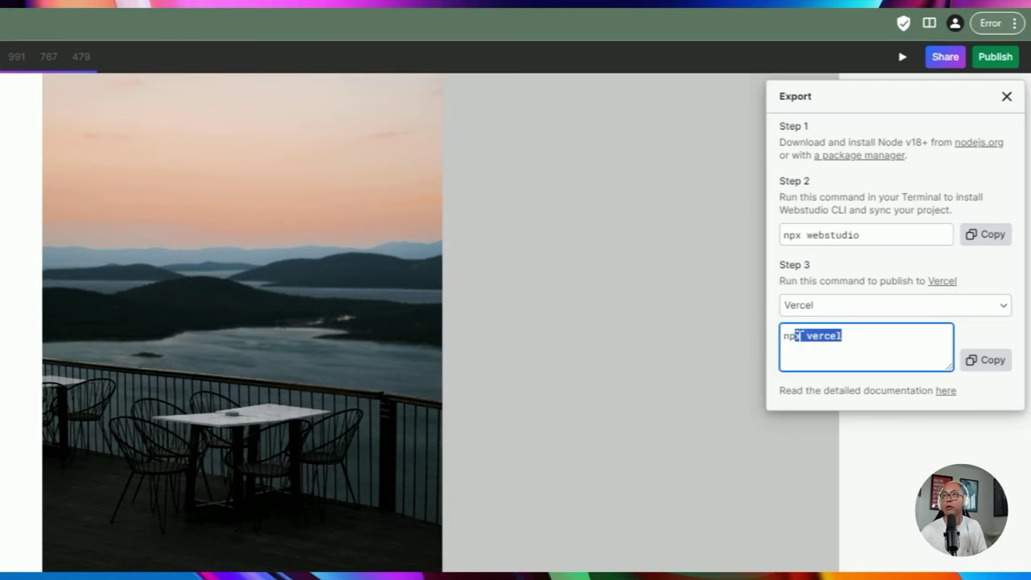
{"action": "left_click", "coordinate": [801, 336]}
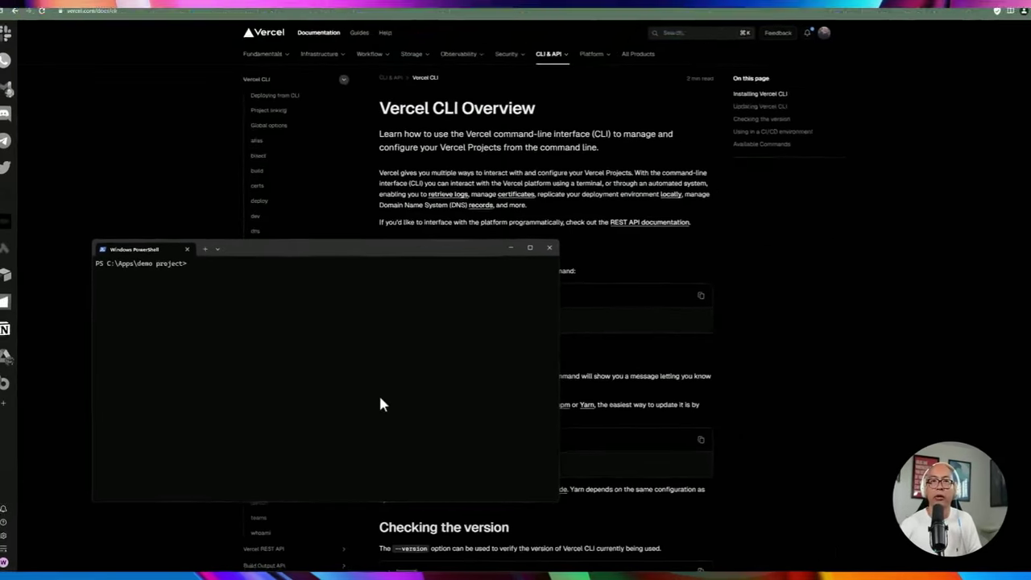
Run npx vercel to deploy the folder as new project demo-project at ./, keeping detected Remix settings.
{"action": "type", "text": "npx vercel"}
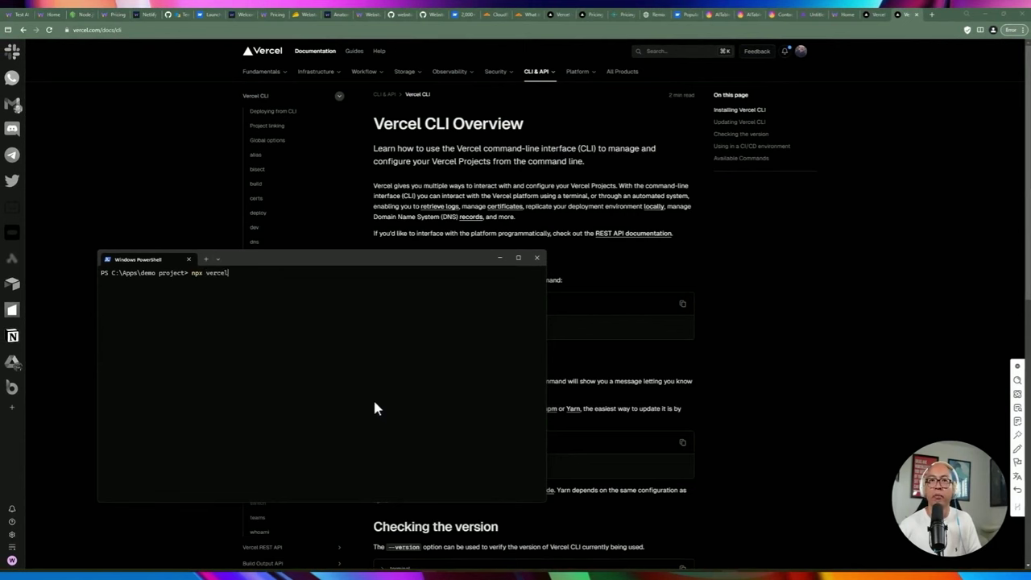
{"action": "key", "text": "Return"}
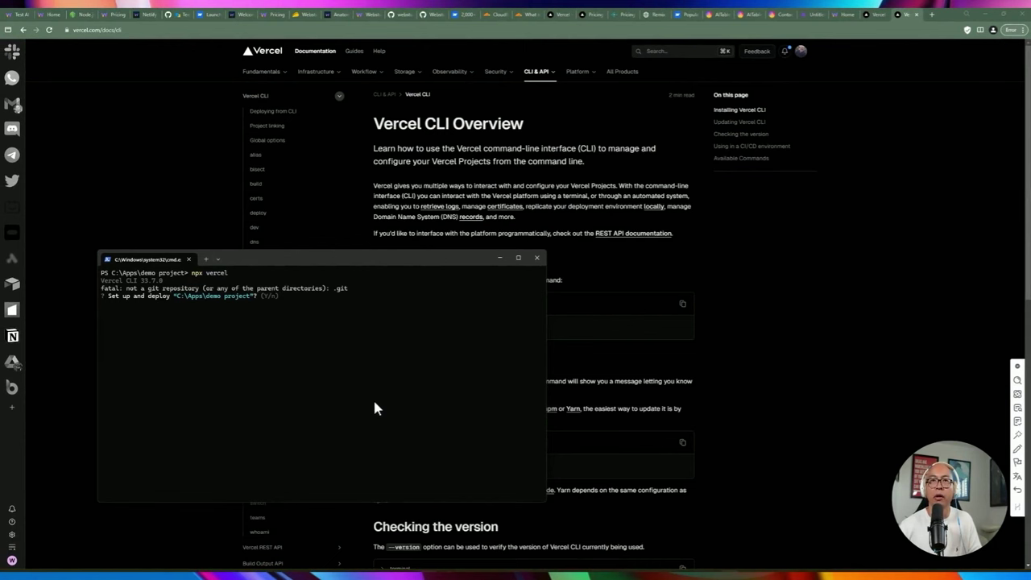
{"action": "type", "text": "y"}
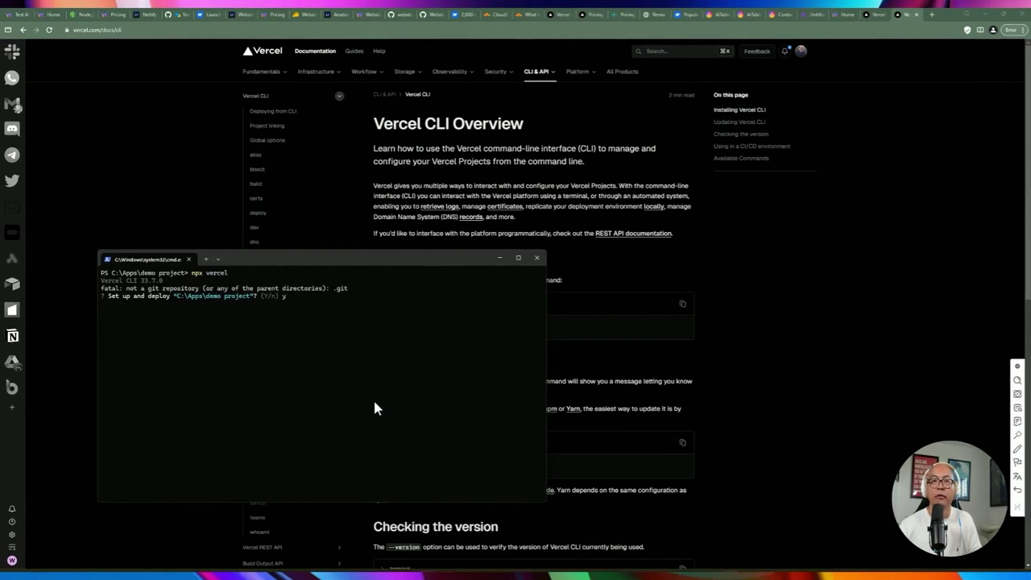
{"action": "key", "text": "Return"}
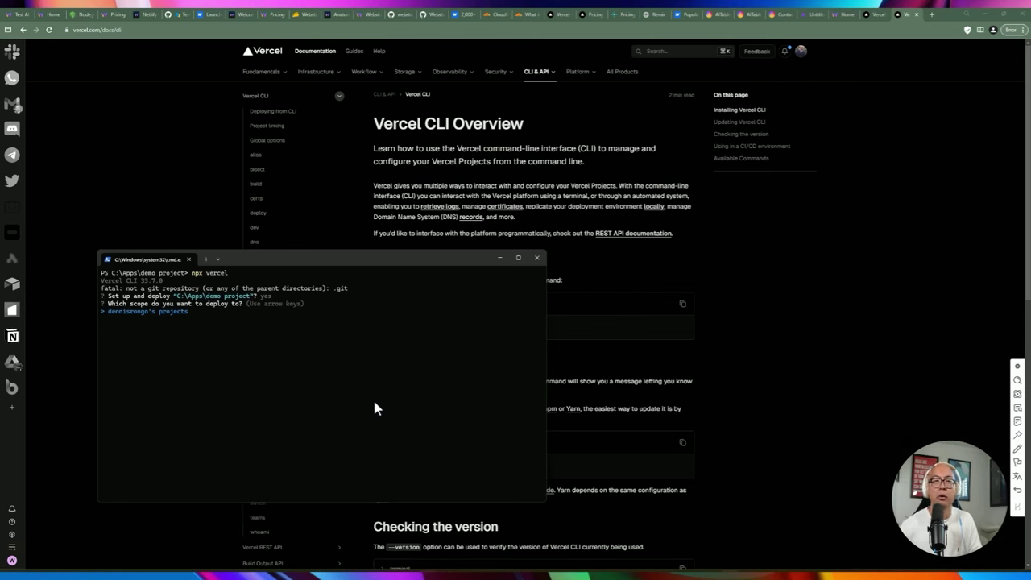
{"action": "key", "text": "Return"}
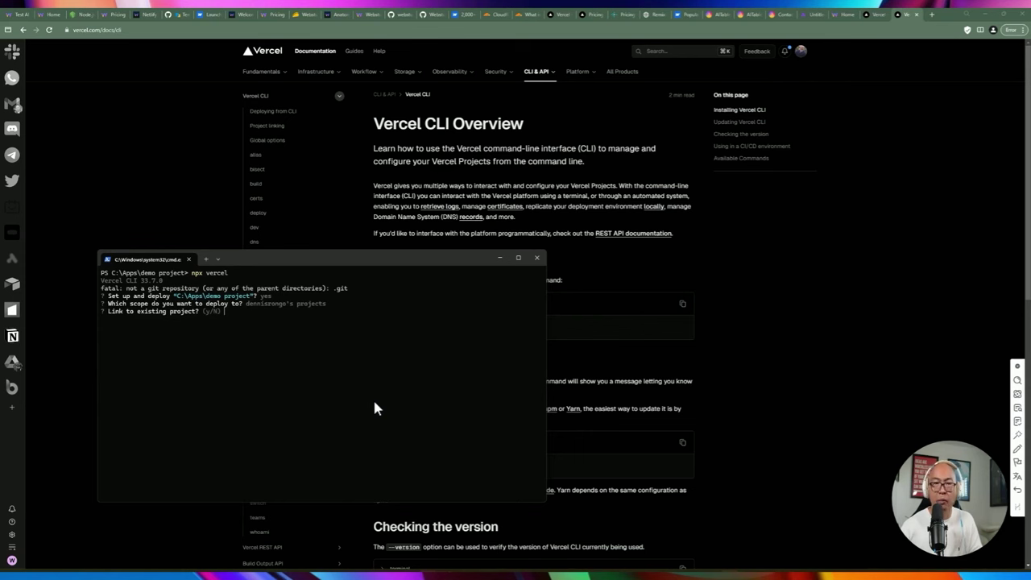
{"action": "type", "text": "n"}
{"action": "key", "text": "Return"}
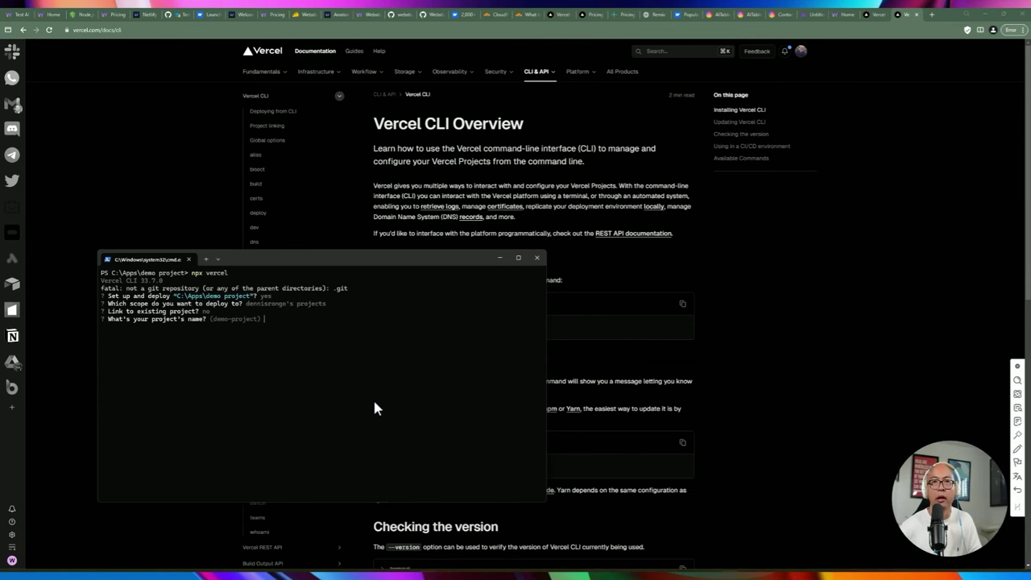
{"action": "key", "text": "Return"}
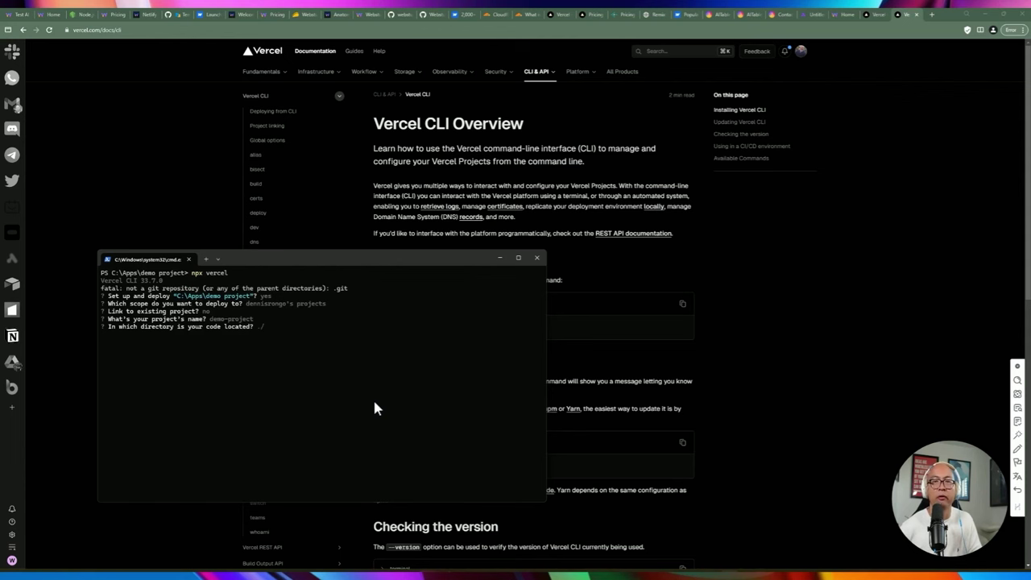
{"action": "key", "text": "Return"}
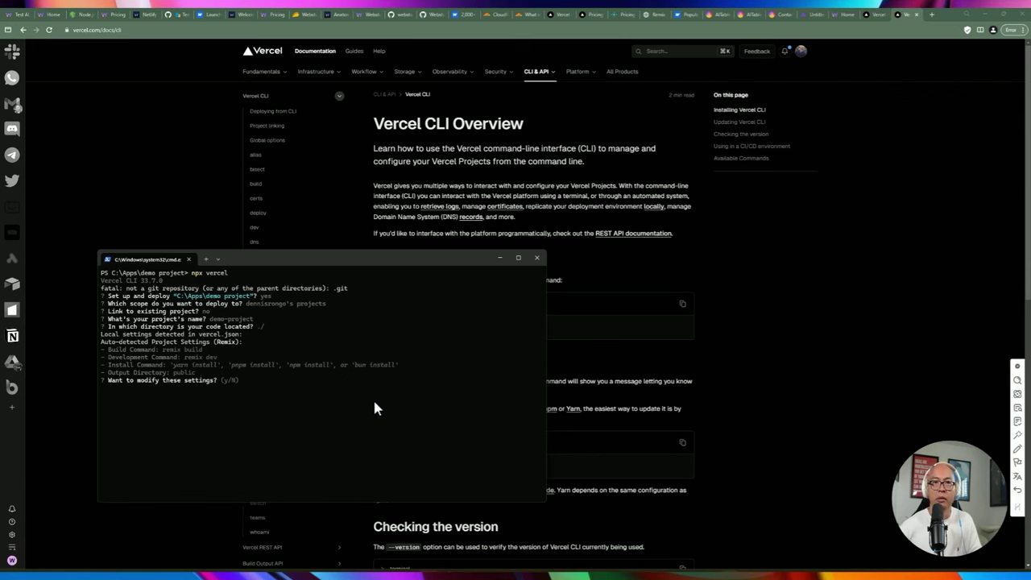
{"action": "type", "text": "n"}
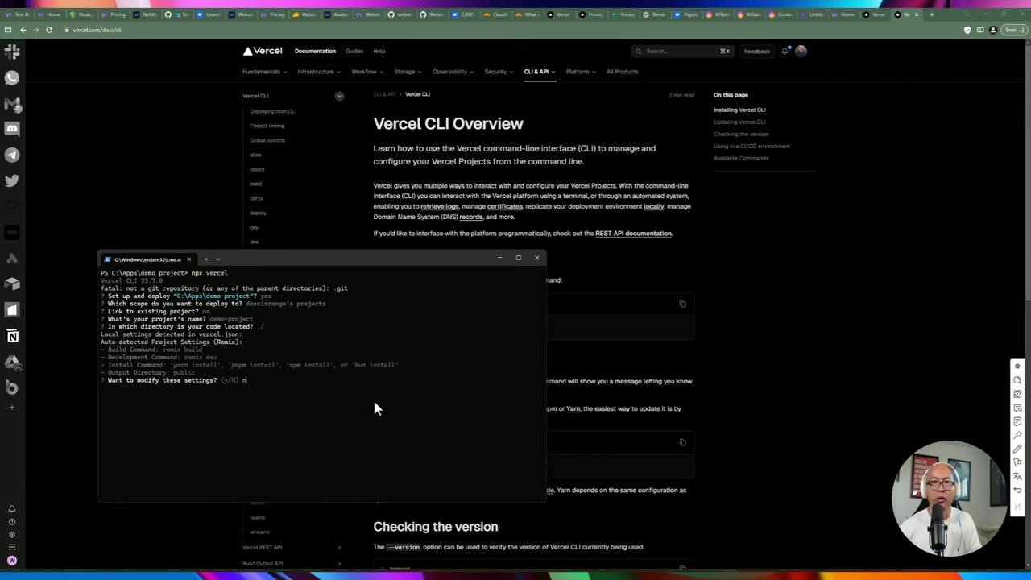
{"action": "key", "text": "Return"}
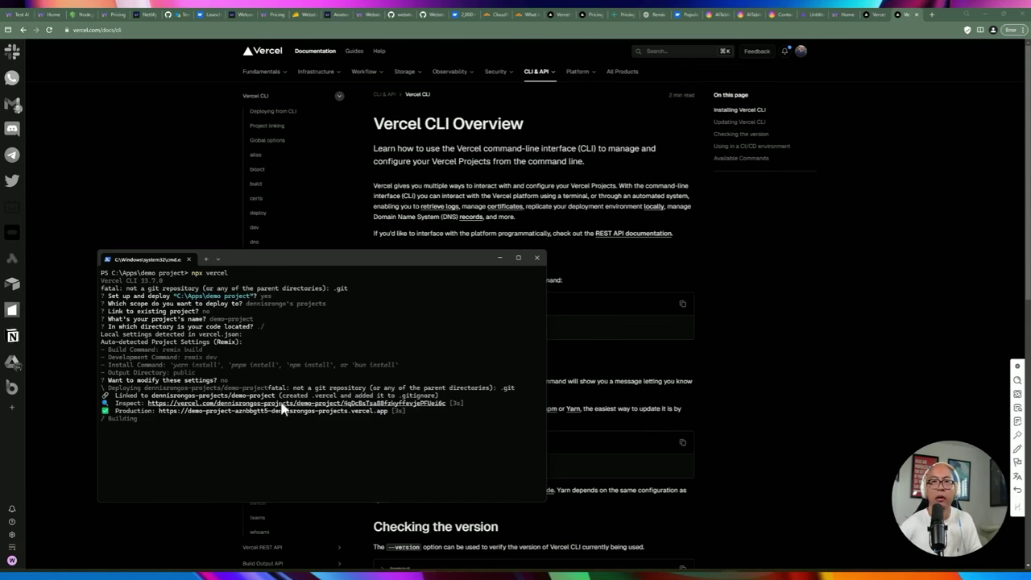
Wait for the deployment to reach production, clearing a typed npm i -g vercel command.
{"action": "left_click_drag", "start_coordinate": [264, 256], "coordinate": [264, 246]}
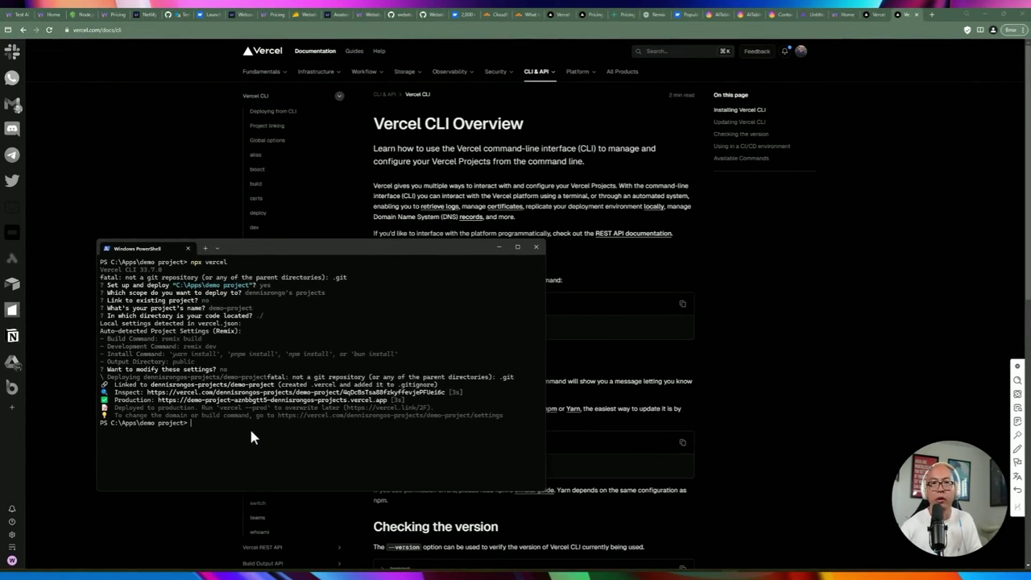
{"action": "type", "text": "npm i -g vercel"}
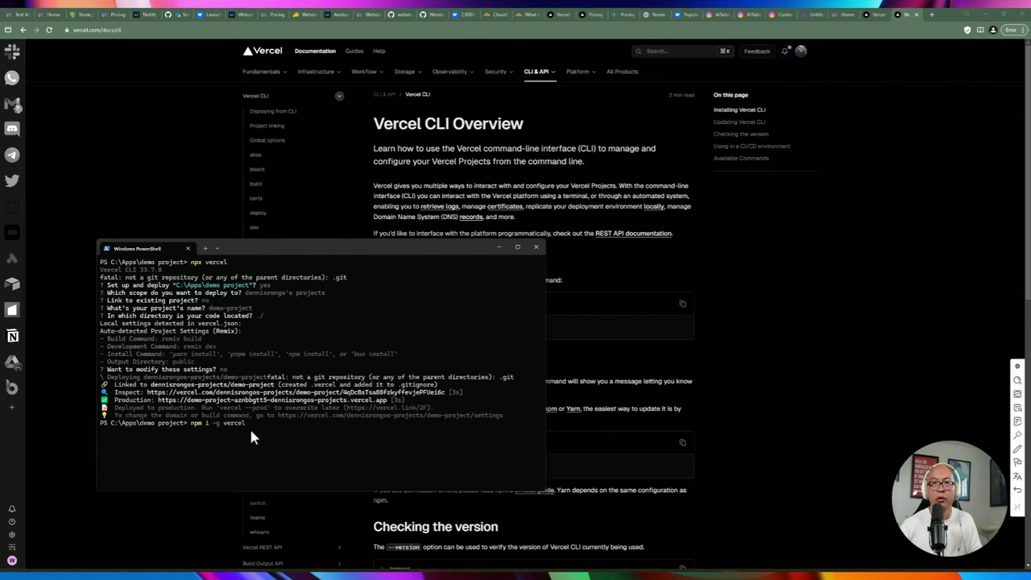
{"action": "key", "text": "BackSpace"}
{"action": "key", "text": "BackSpace"}
{"action": "key", "text": "BackSpace"}
{"action": "key", "text": "BackSpace"}
{"action": "key", "text": "BackSpace"}
{"action": "key", "text": "BackSpace"}
{"action": "key", "text": "BackSpace"}
{"action": "key", "text": "BackSpace"}
{"action": "key", "text": "BackSpace"}
{"action": "key", "text": "BackSpace"}
{"action": "key", "text": "BackSpace"}
{"action": "key", "text": "BackSpace"}
{"action": "key", "text": "BackSpace"}
{"action": "key", "text": "BackSpace"}
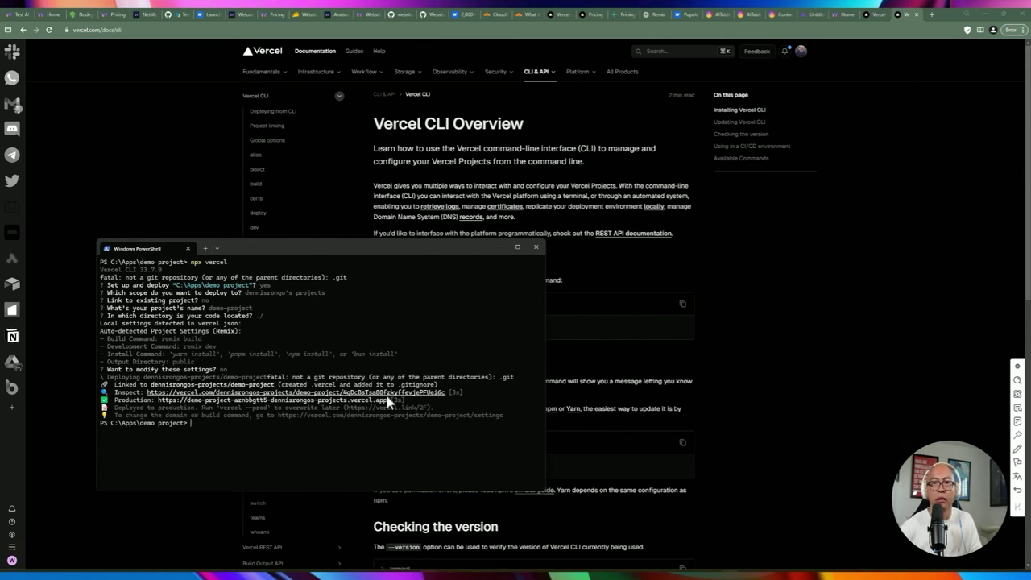
Open the deployment's Inspect page and visit the live vercel.app Discover the Unseen site.
{"action": "left_click", "coordinate": [231, 392], "text": "ctrl"}
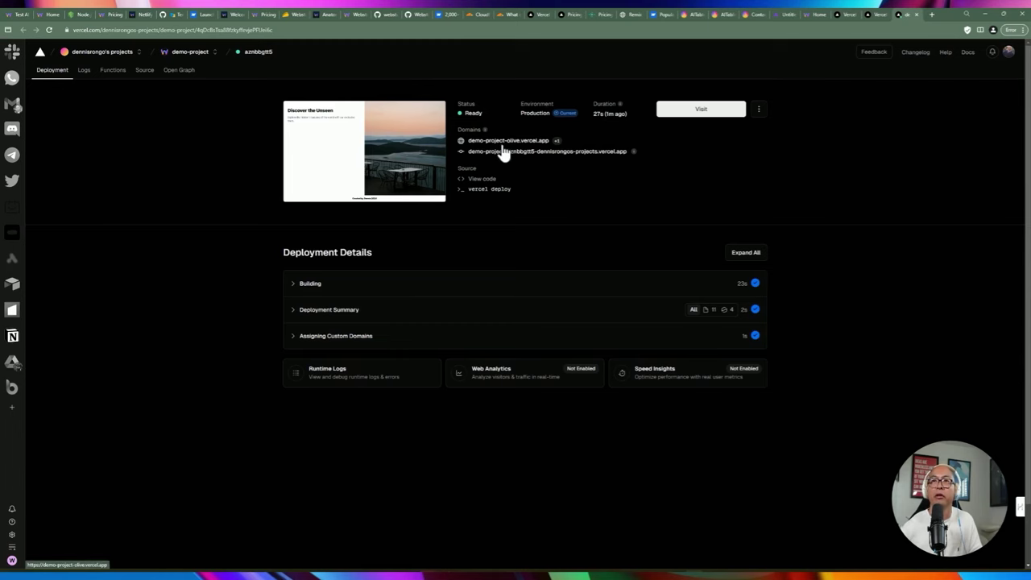
{"action": "left_click", "coordinate": [758, 109]}
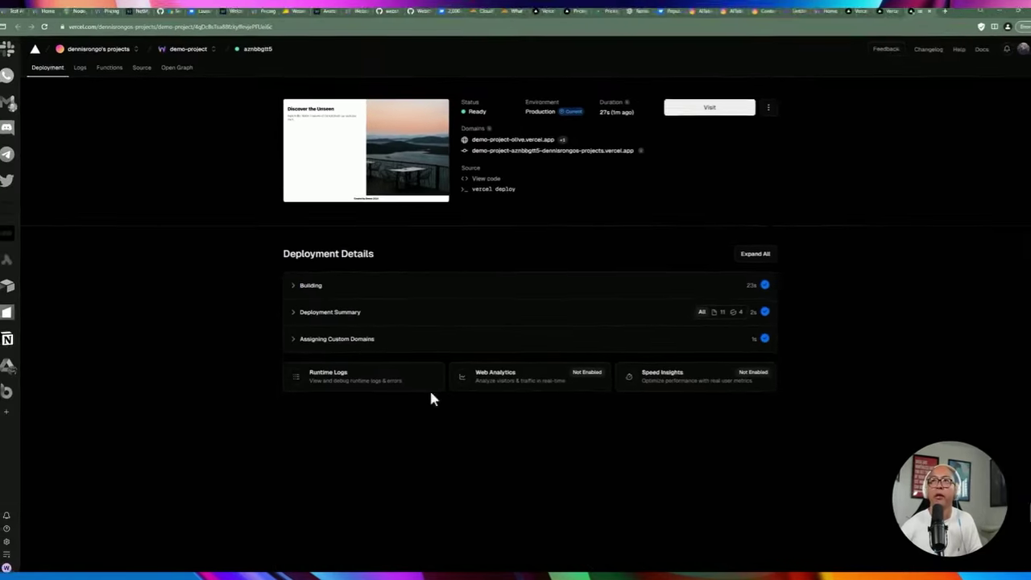
{"action": "left_click", "coordinate": [681, 112]}
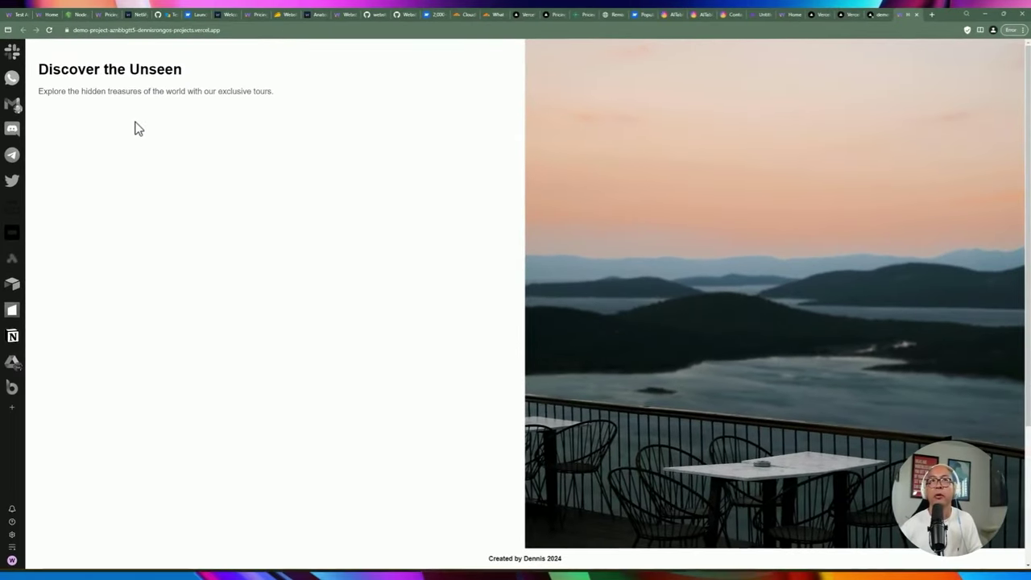
Reload the deployed Discover the Unseen site.
{"action": "key", "text": "F5"}
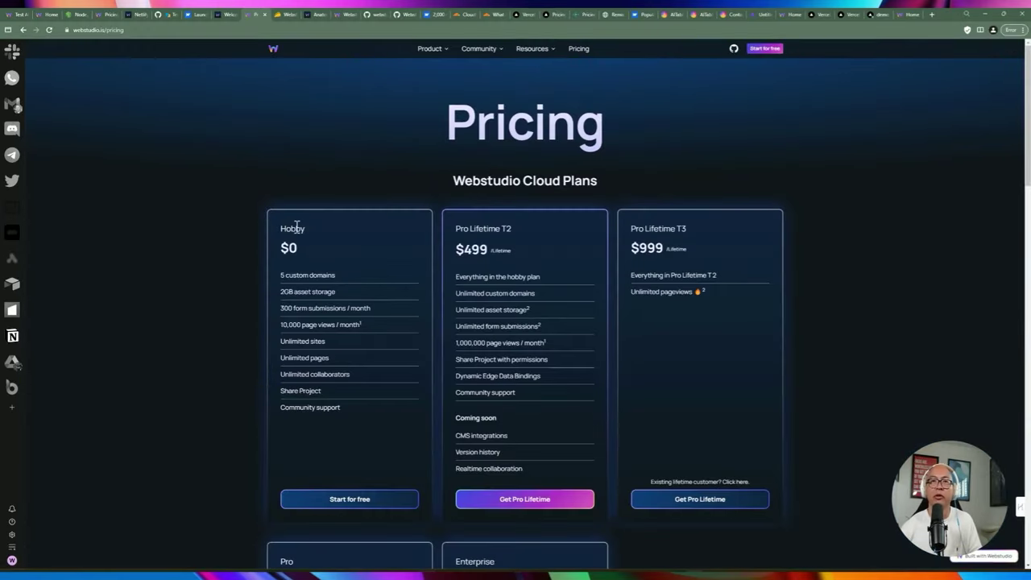
Highlight the Hobby plan's unlimited sites, pages and collaborators and its $0 price.
{"action": "scroll", "coordinate": [387, 230], "scroll_direction": "down", "scroll_amount": 1}
{"action": "scroll", "coordinate": [346, 226], "scroll_direction": "up", "scroll_amount": 1}
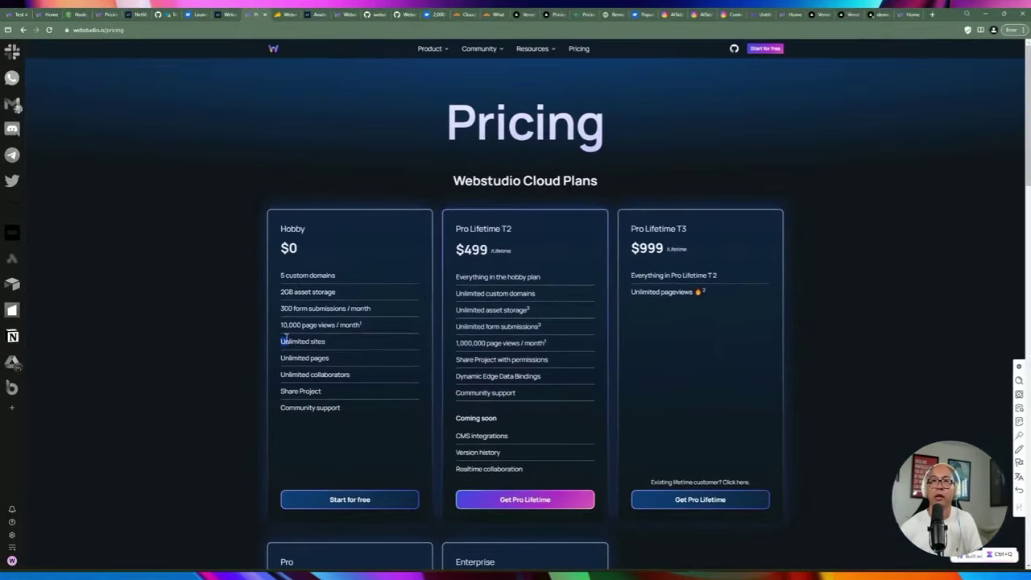
{"action": "left_click_drag", "start_coordinate": [494, 178], "coordinate": [561, 178]}
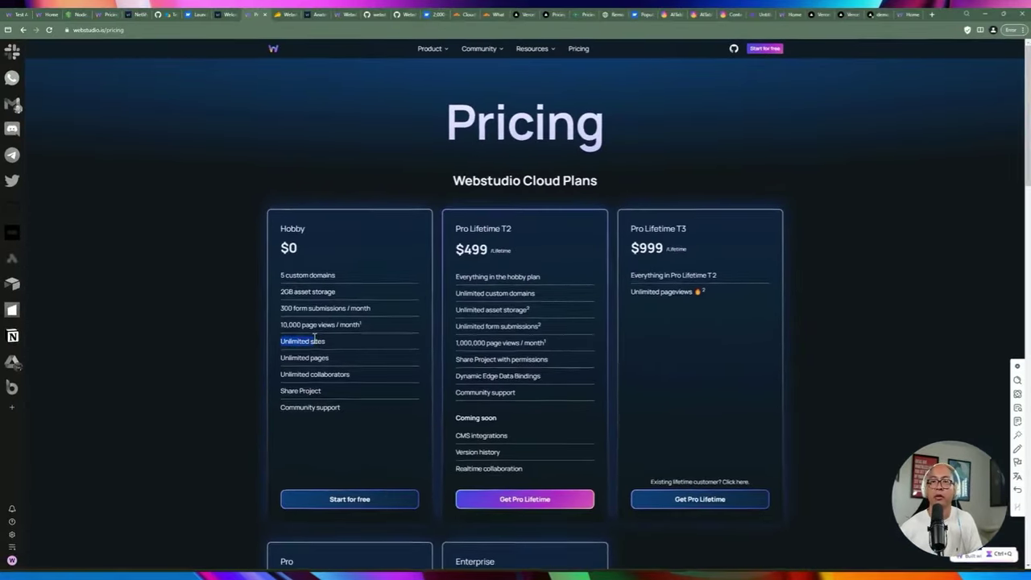
{"action": "left_click_drag", "start_coordinate": [290, 357], "coordinate": [329, 358]}
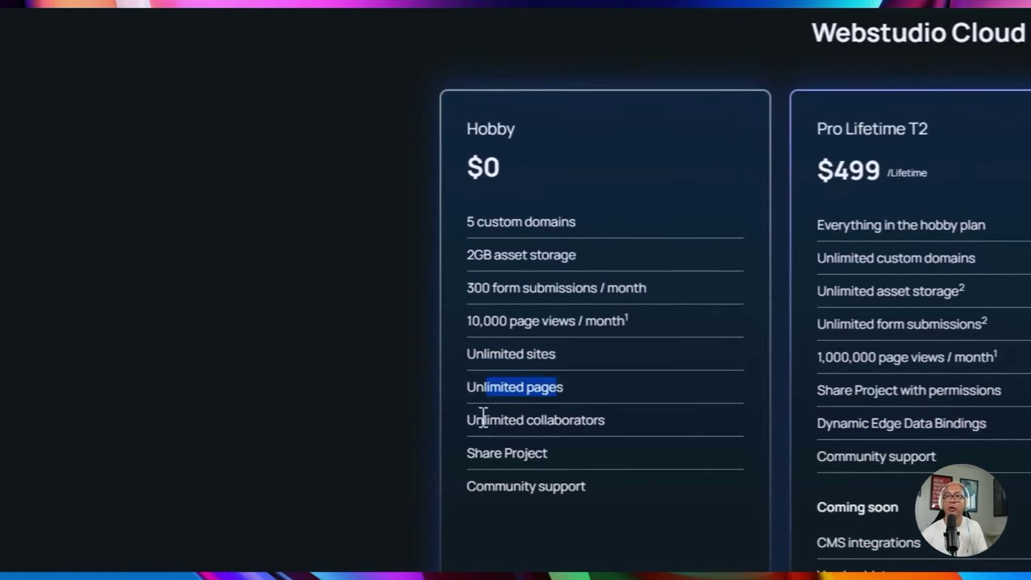
{"action": "left_click_drag", "start_coordinate": [483, 418], "coordinate": [582, 420]}
{"action": "scroll", "coordinate": [514, 193], "scroll_direction": "up", "scroll_amount": 1}
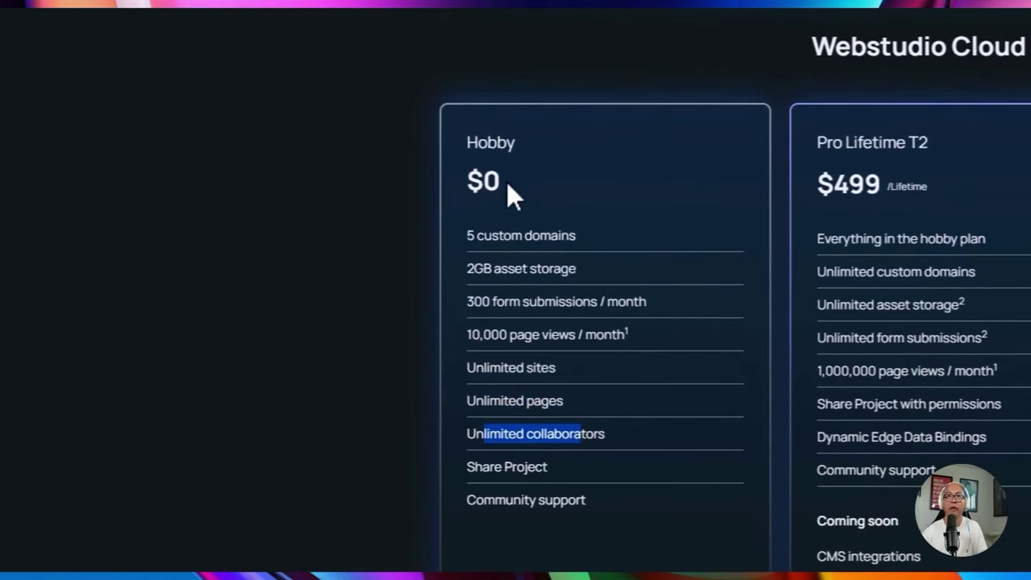
{"action": "double_click", "coordinate": [505, 182]}
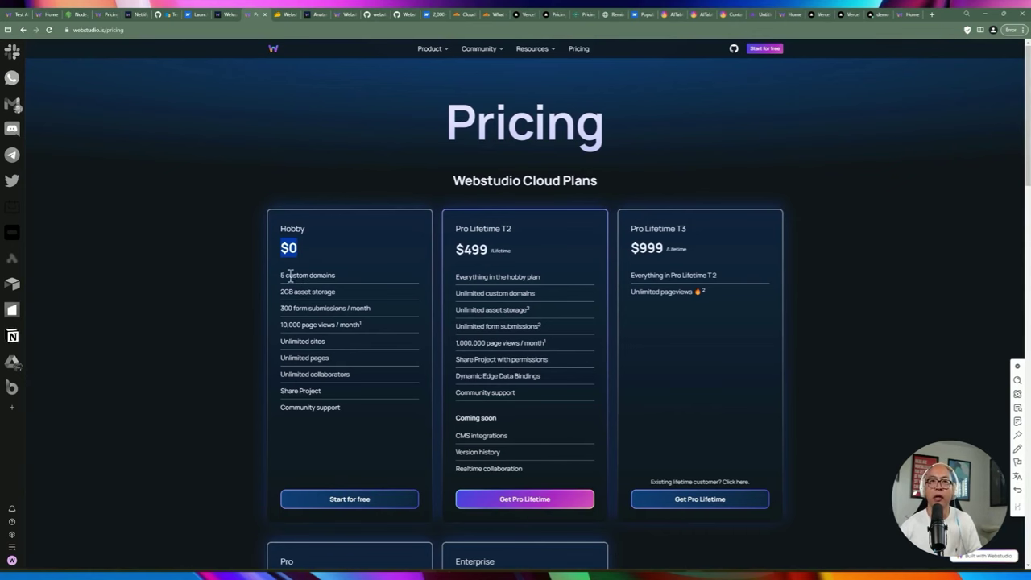
Mark the Hobby limits of 5 custom domains and 300 form submissions, then reveal Pro and Enterprise.
{"action": "left_click_drag", "start_coordinate": [281, 274], "coordinate": [352, 278]}
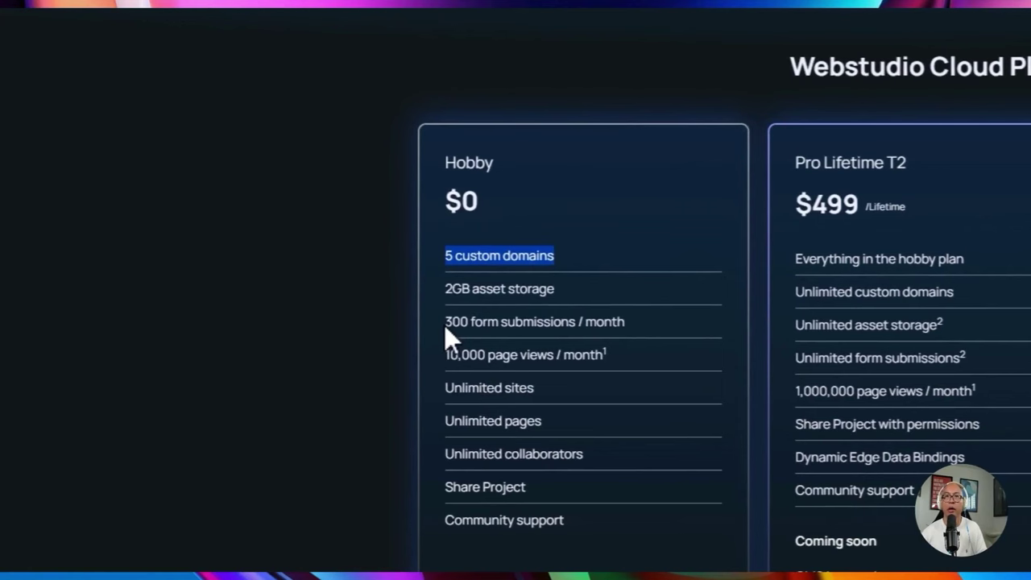
{"action": "left_click_drag", "start_coordinate": [445, 324], "coordinate": [579, 320]}
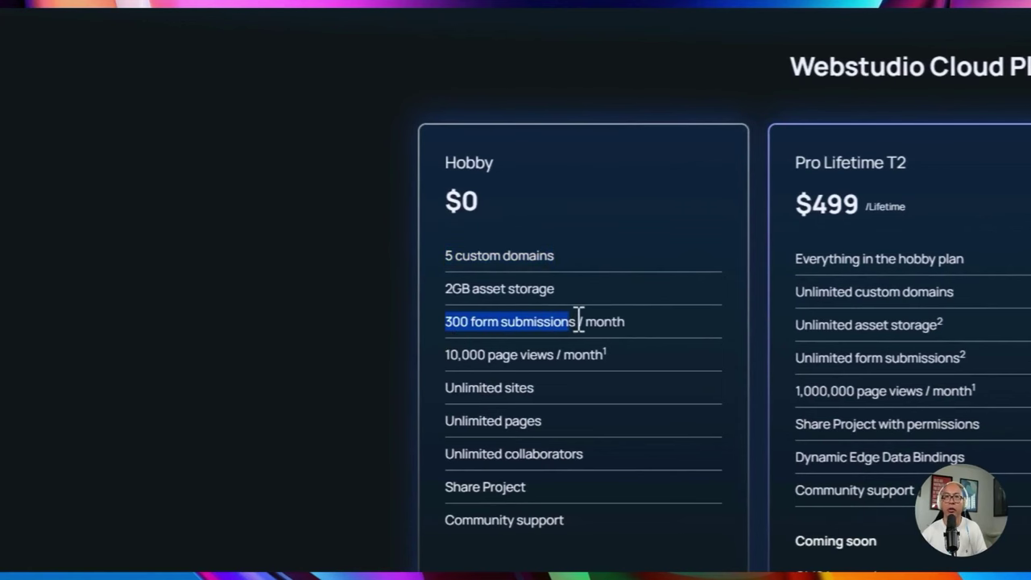
{"action": "scroll", "coordinate": [507, 288], "scroll_direction": "down", "scroll_amount": 7}
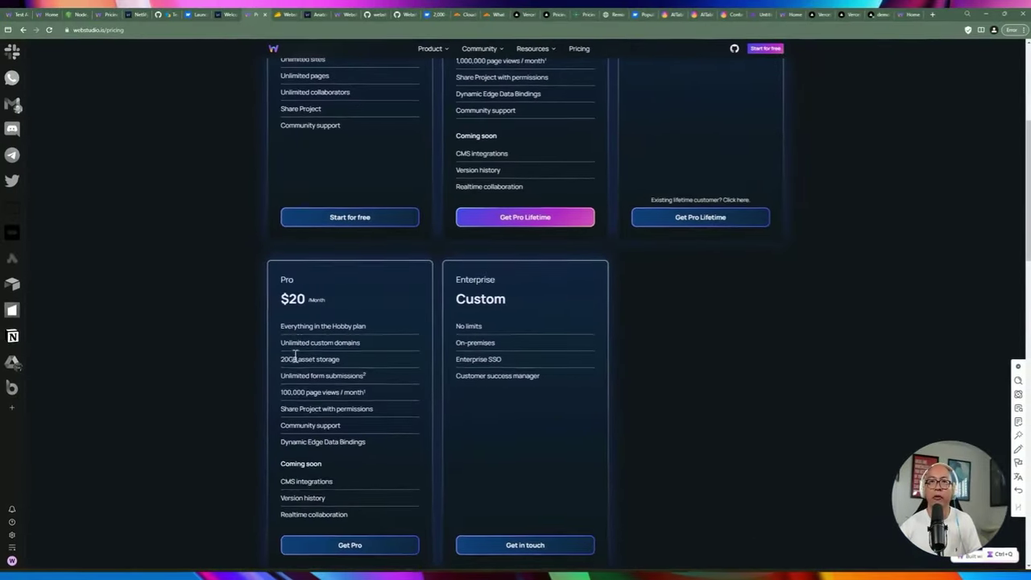
{"action": "left_click_drag", "start_coordinate": [286, 342], "coordinate": [343, 343]}
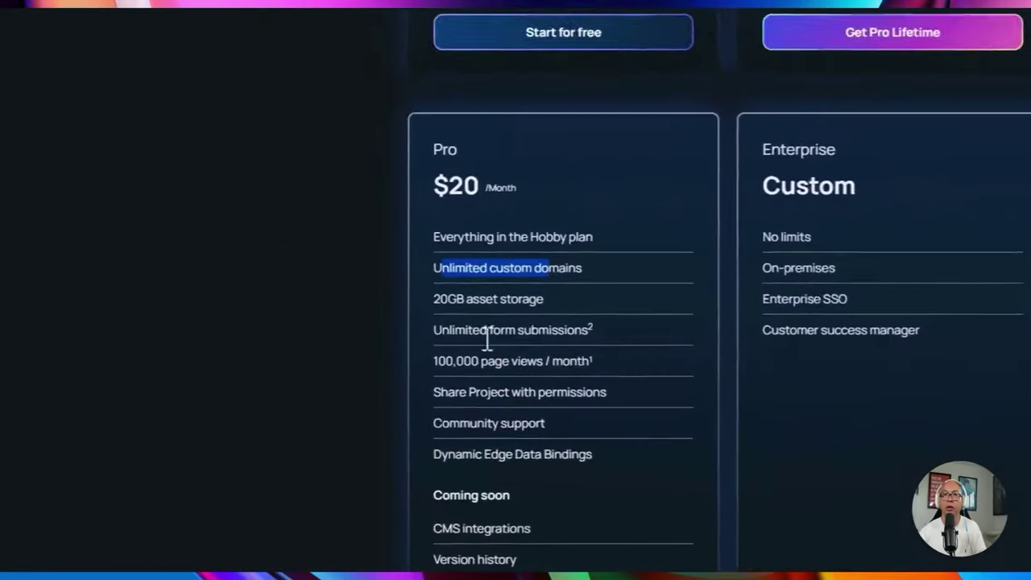
{"action": "left_click_drag", "start_coordinate": [454, 280], "coordinate": [502, 278]}
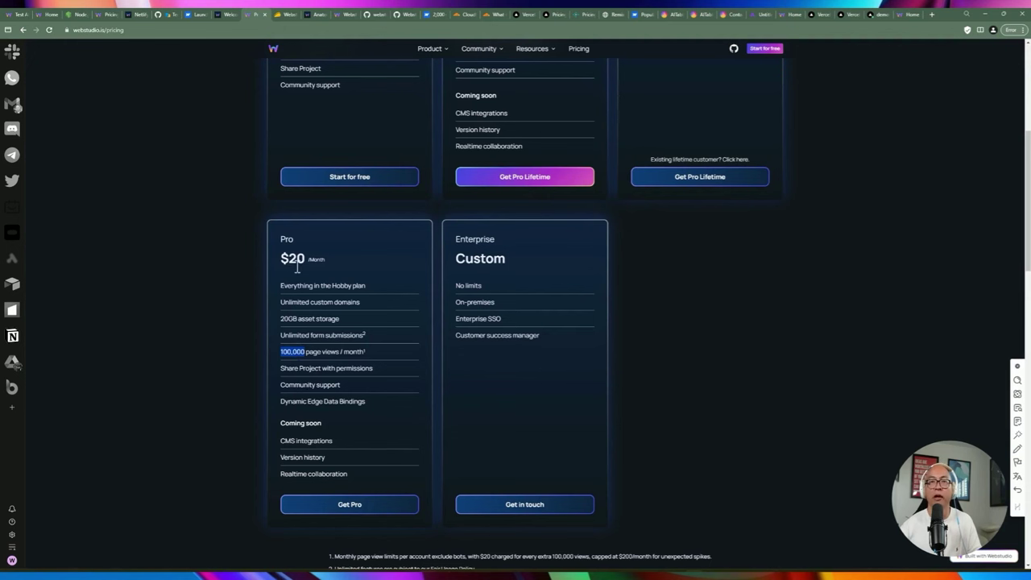
{"action": "scroll", "coordinate": [282, 266], "scroll_direction": "down", "scroll_amount": 1}
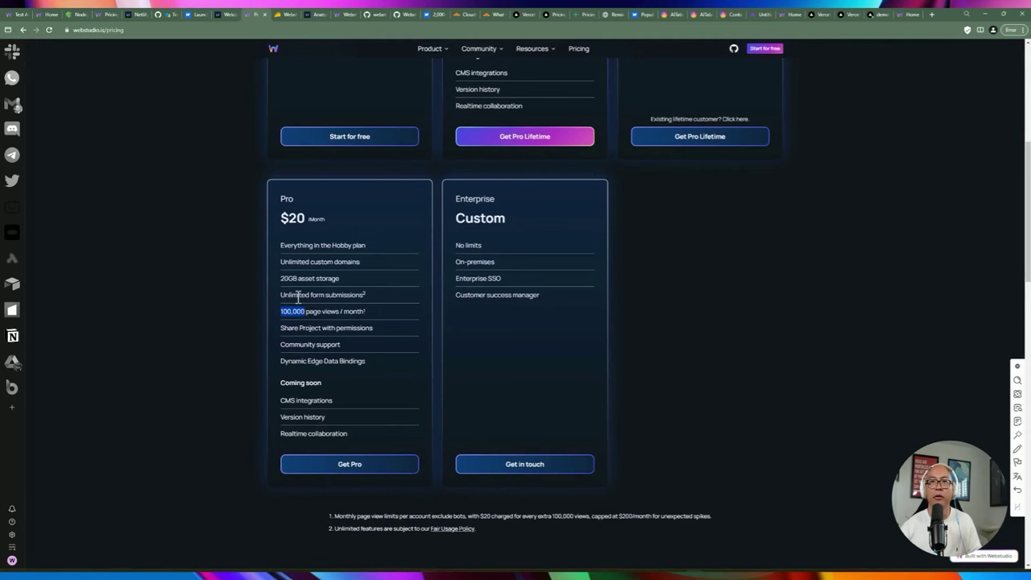
{"action": "left_click_drag", "start_coordinate": [281, 295], "coordinate": [326, 291]}
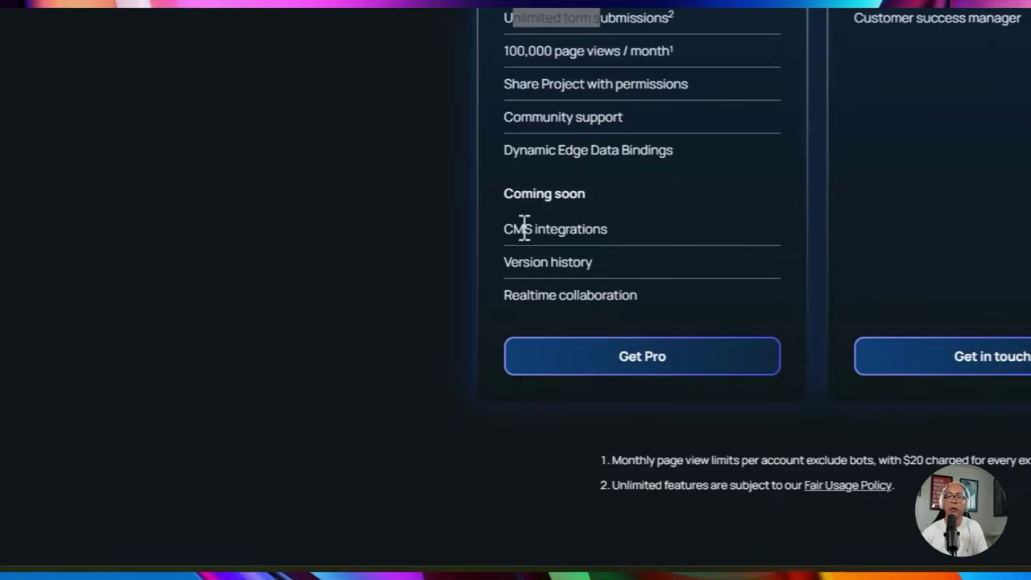
{"action": "left_click_drag", "start_coordinate": [505, 228], "coordinate": [606, 229]}
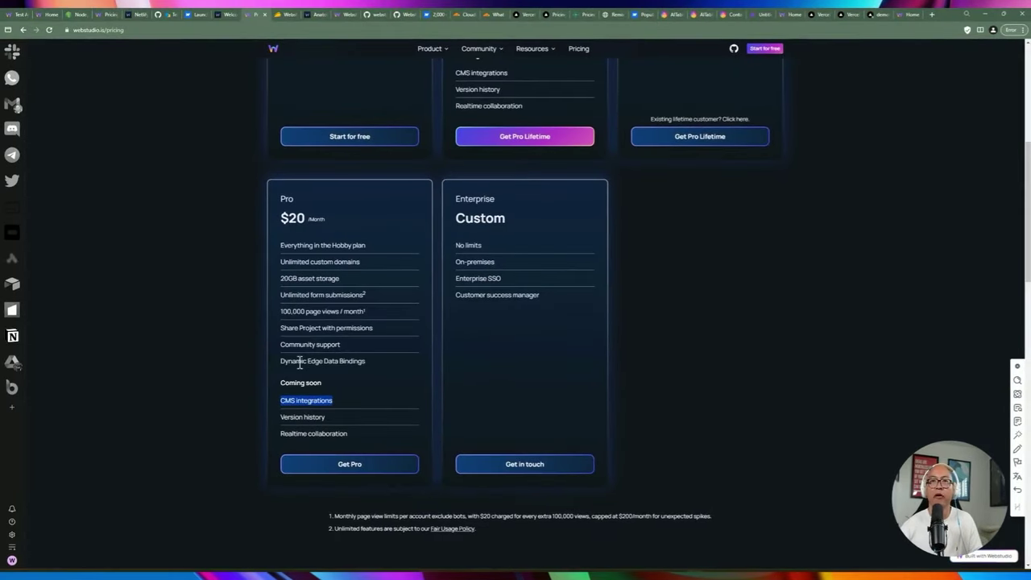
{"action": "left_click_drag", "start_coordinate": [296, 363], "coordinate": [358, 363]}
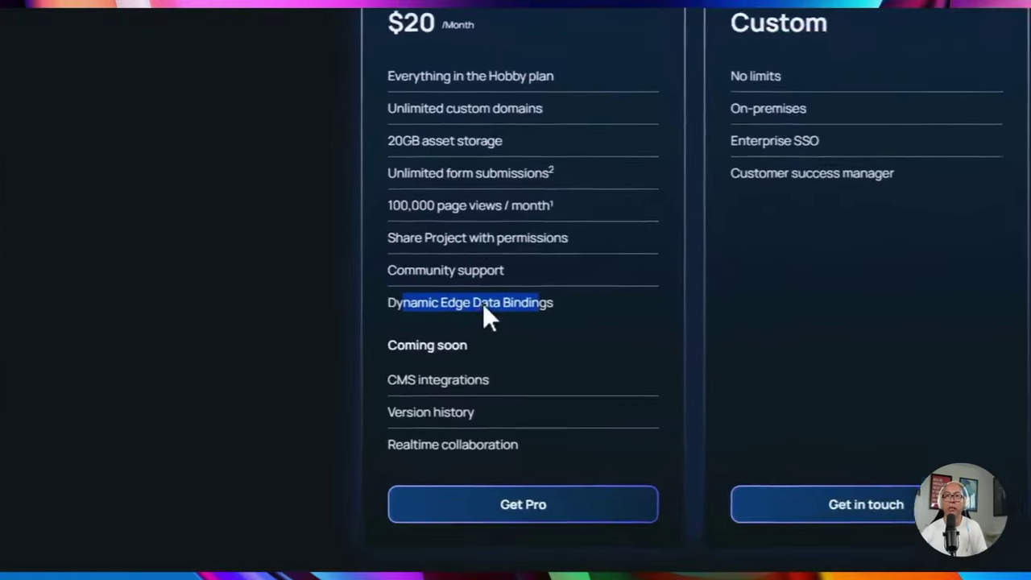
{"action": "scroll", "coordinate": [496, 306], "scroll_direction": "down", "scroll_amount": 1}
{"action": "scroll", "coordinate": [515, 290], "scroll_direction": "up", "scroll_amount": 2}
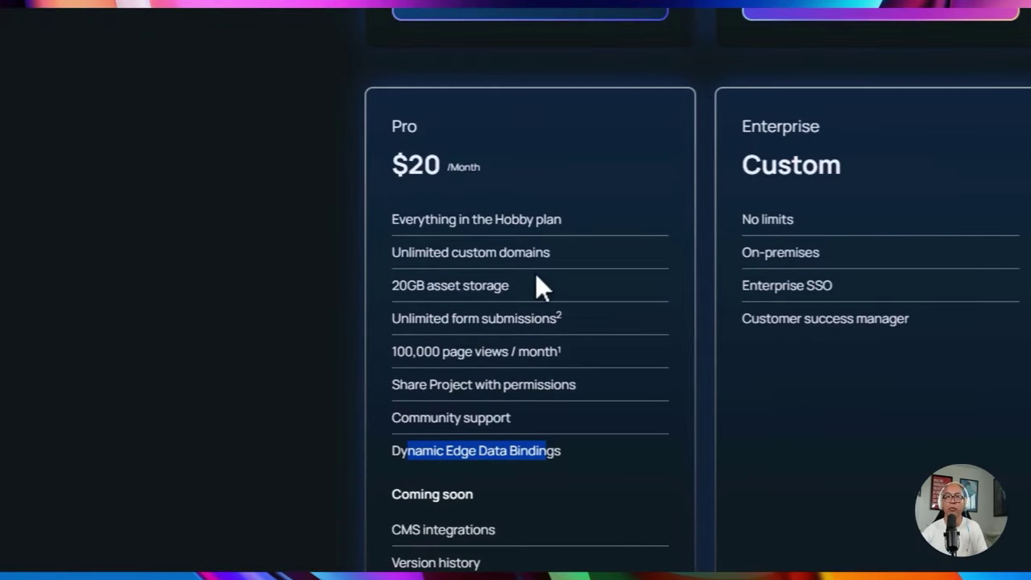
{"action": "scroll", "coordinate": [536, 273], "scroll_direction": "down", "scroll_amount": 2}
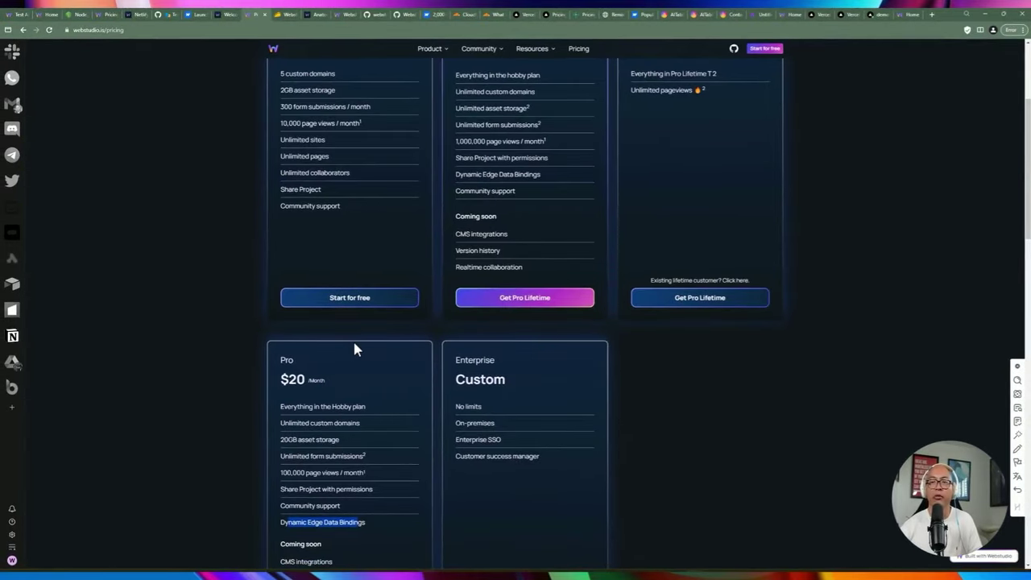
{"action": "scroll", "coordinate": [354, 348], "scroll_direction": "down", "scroll_amount": 2}
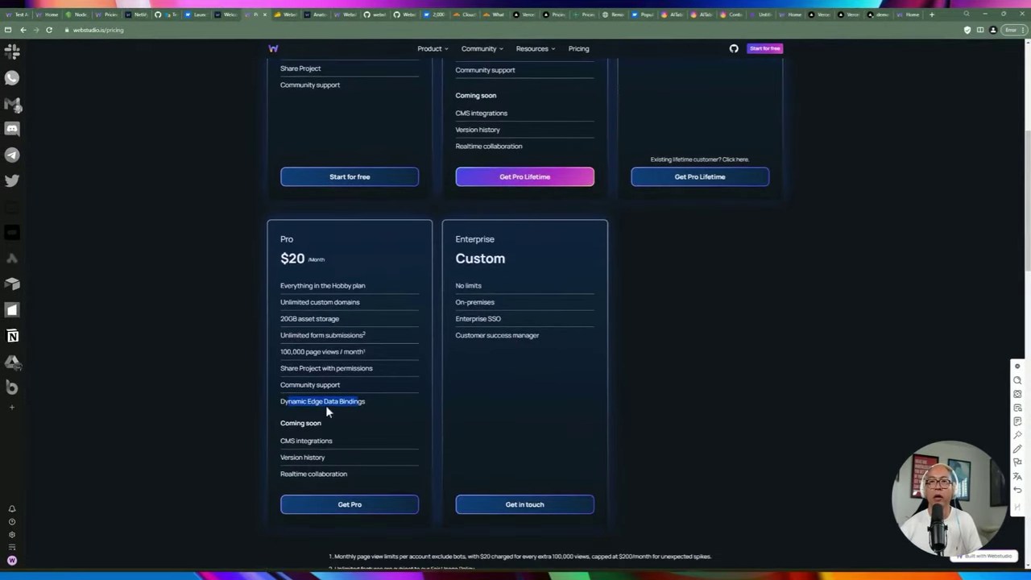
{"action": "left_click", "coordinate": [332, 421]}
{"action": "left_click_drag", "start_coordinate": [490, 294], "coordinate": [526, 294]}
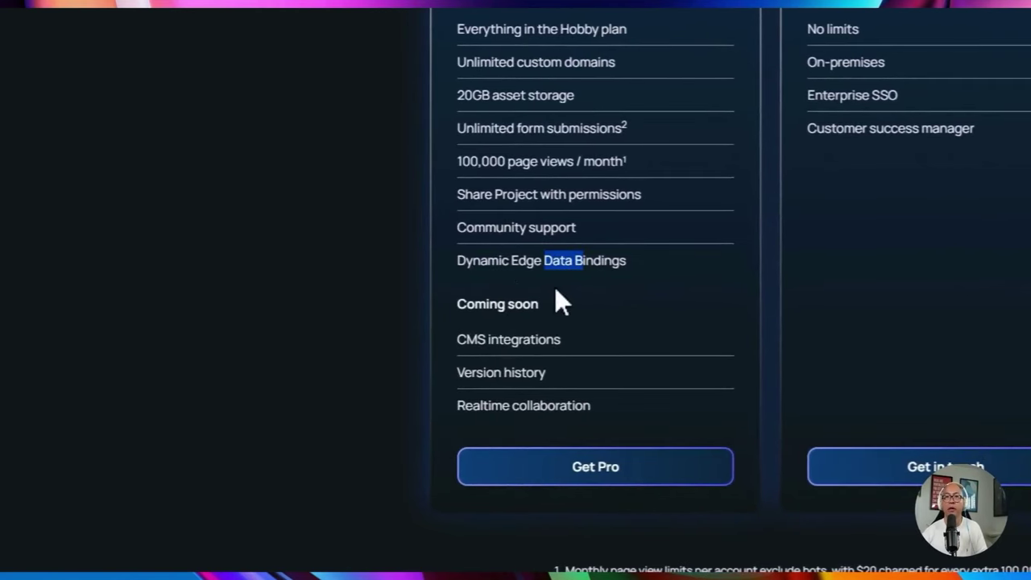
{"action": "scroll", "coordinate": [503, 327], "scroll_direction": "down", "scroll_amount": 1}
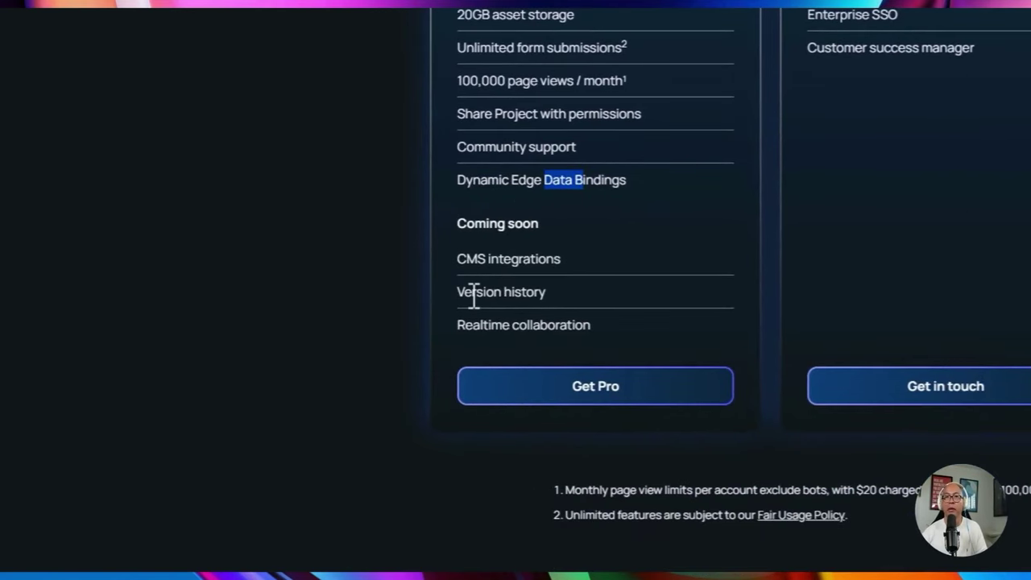
{"action": "left_click_drag", "start_coordinate": [459, 294], "coordinate": [509, 287]}
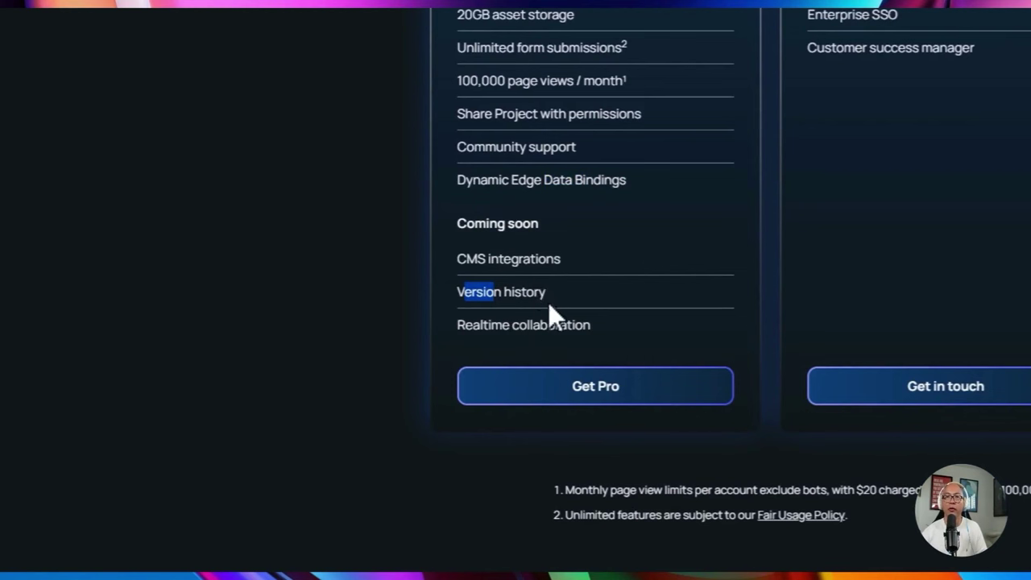
{"action": "left_click_drag", "start_coordinate": [472, 326], "coordinate": [550, 322]}
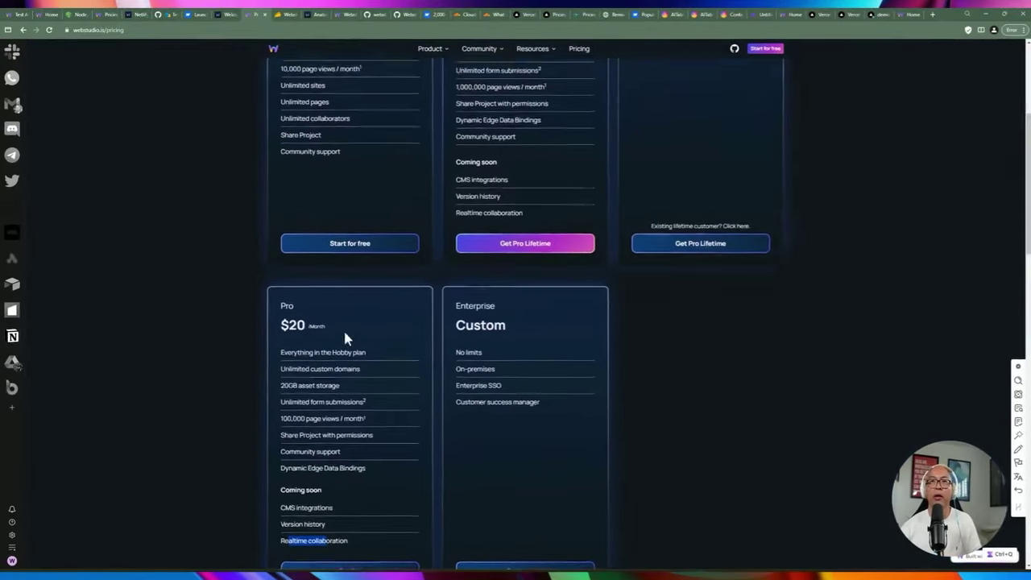
{"action": "scroll", "coordinate": [343, 337], "scroll_direction": "up", "scroll_amount": 2}
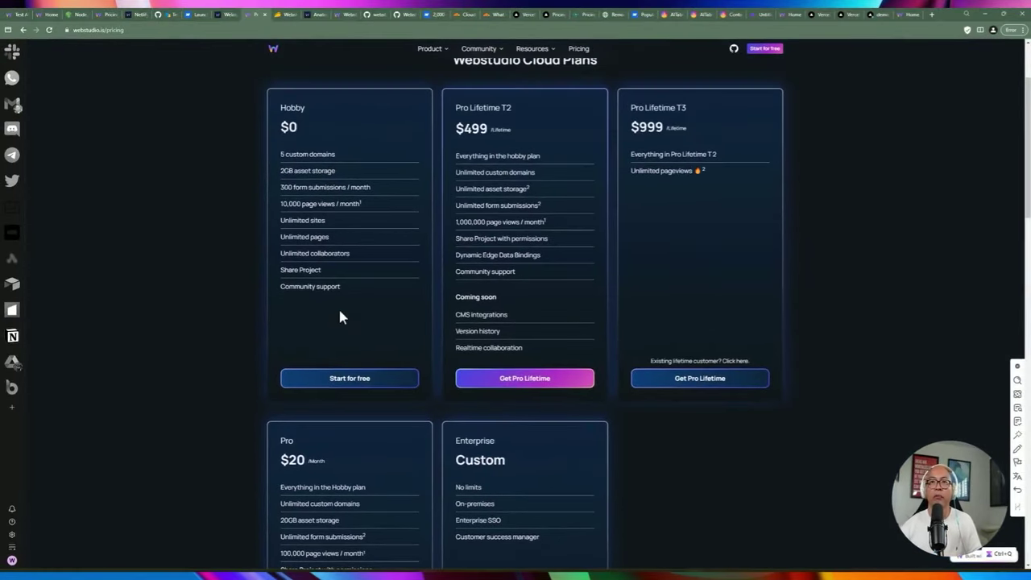
{"action": "scroll", "coordinate": [338, 307], "scroll_direction": "down", "scroll_amount": 1}
{"action": "scroll", "coordinate": [348, 287], "scroll_direction": "up", "scroll_amount": 2}
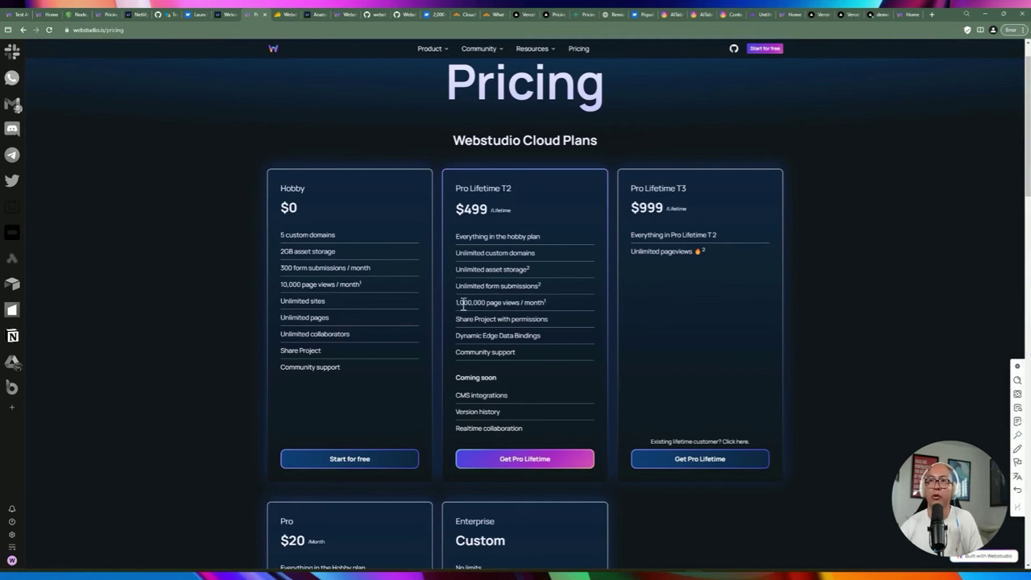
{"action": "left_click_drag", "start_coordinate": [456, 303], "coordinate": [525, 304]}
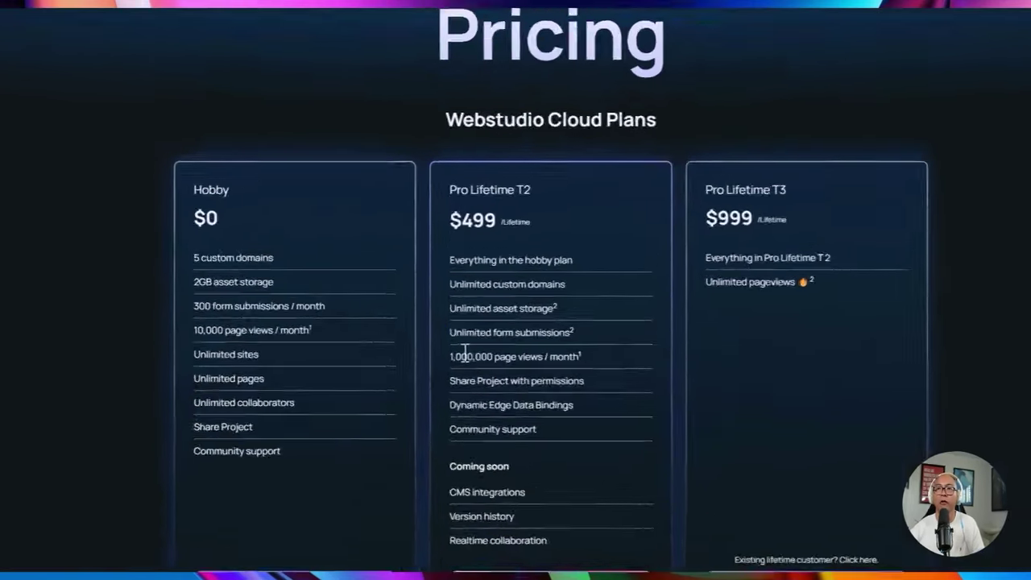
{"action": "left_click", "coordinate": [512, 252]}
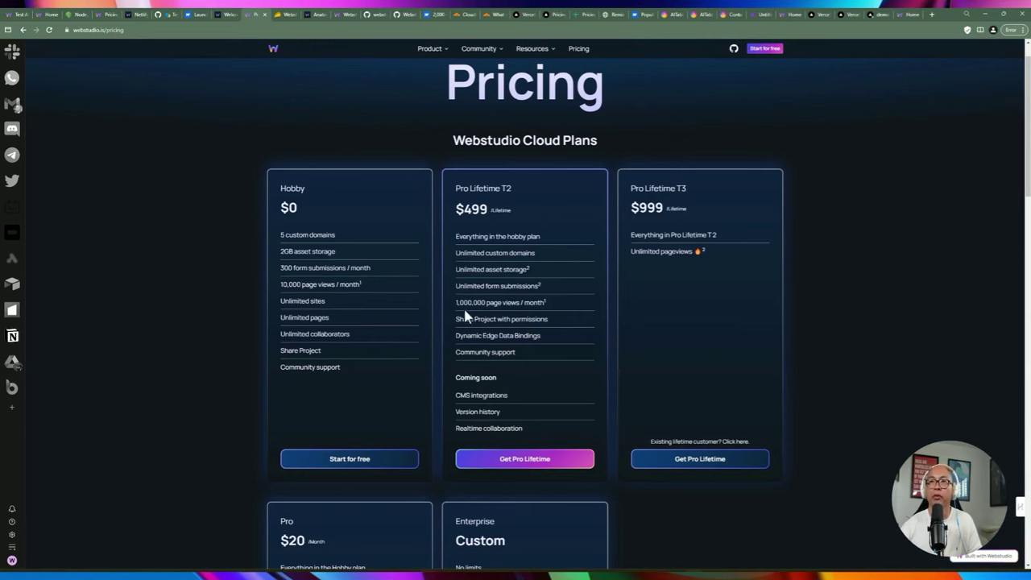
{"action": "left_click_drag", "start_coordinate": [457, 302], "coordinate": [472, 301]}
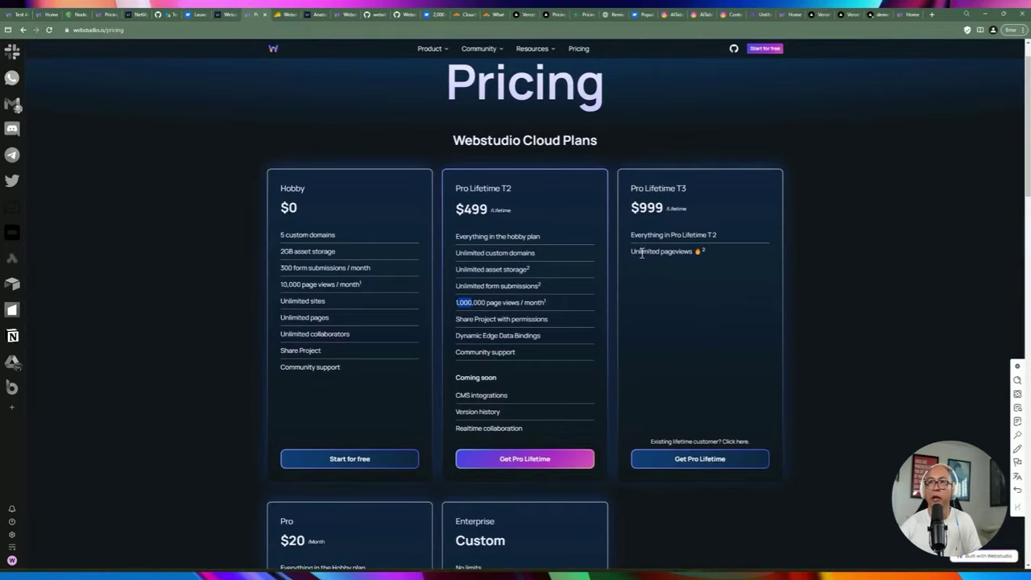
{"action": "left_click_drag", "start_coordinate": [641, 252], "coordinate": [676, 252]}
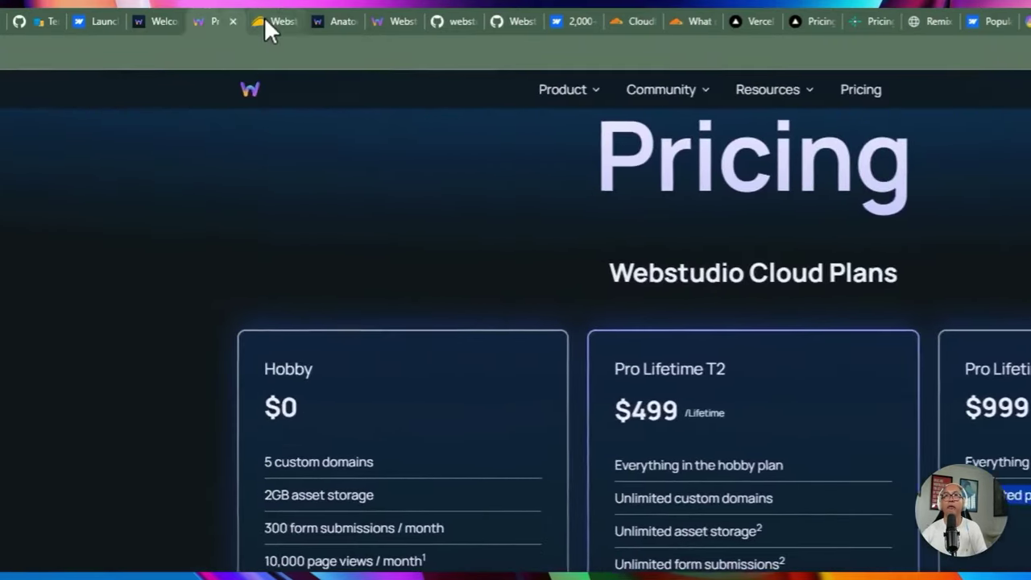
{"action": "left_click", "coordinate": [264, 19]}
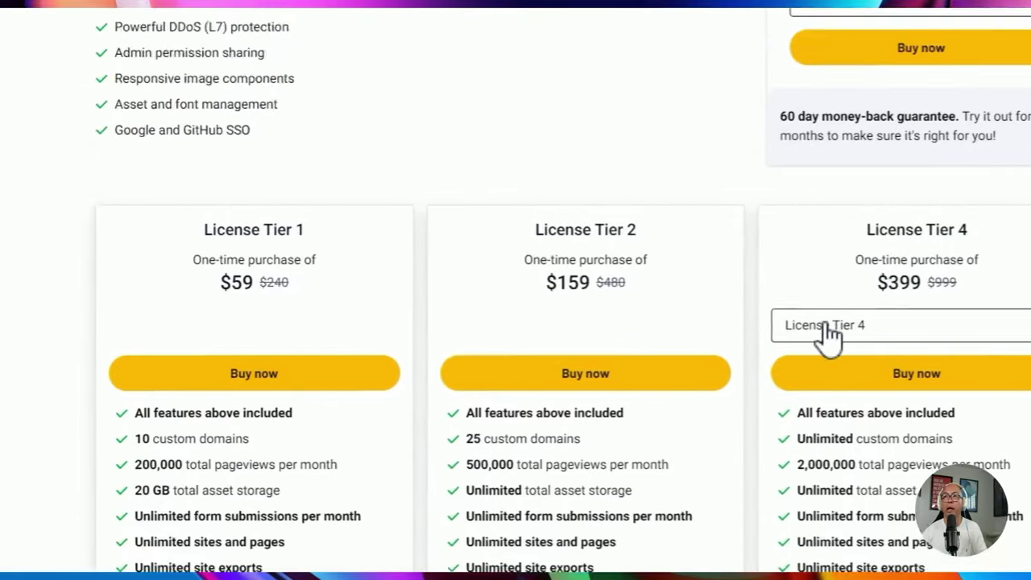
{"action": "left_click", "coordinate": [259, 19]}
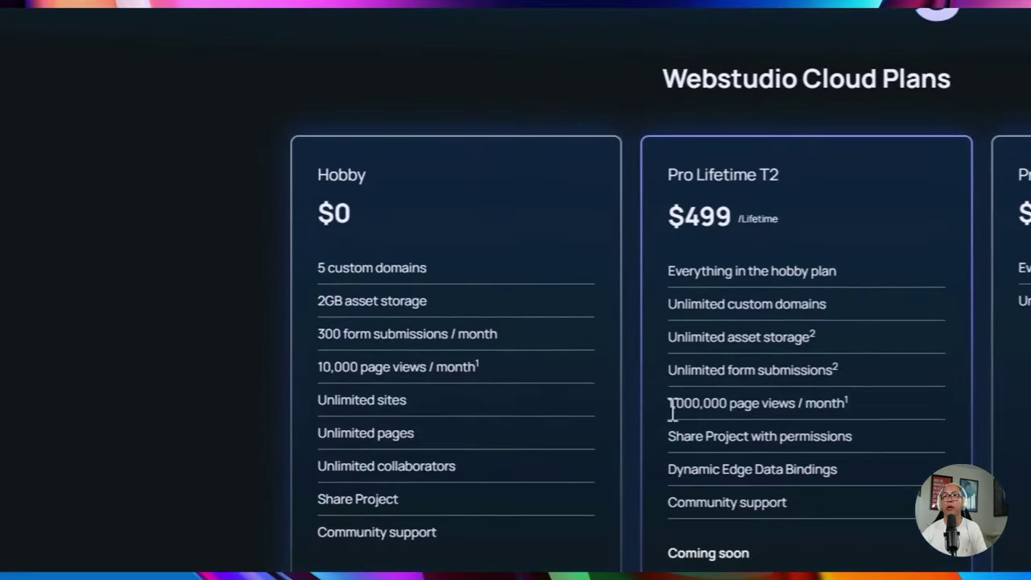
{"action": "left_click_drag", "start_coordinate": [668, 404], "coordinate": [742, 410]}
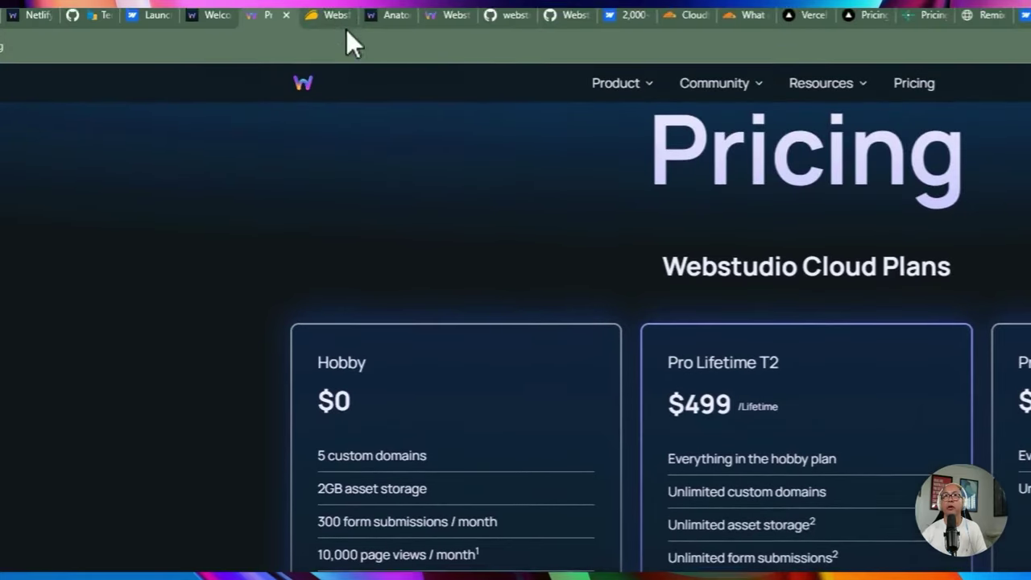
{"action": "left_click", "coordinate": [331, 29]}
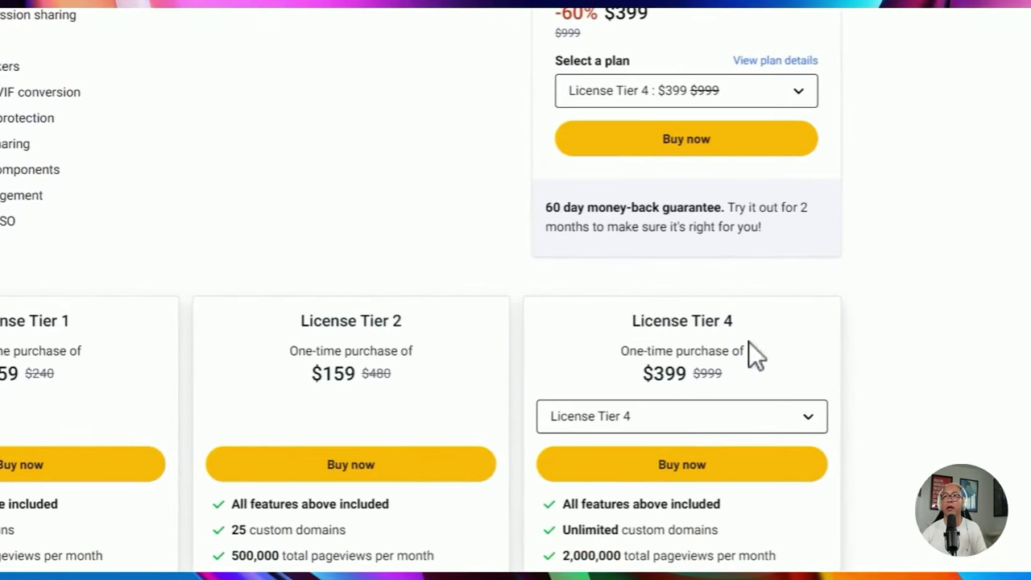
{"action": "left_click", "coordinate": [681, 423]}
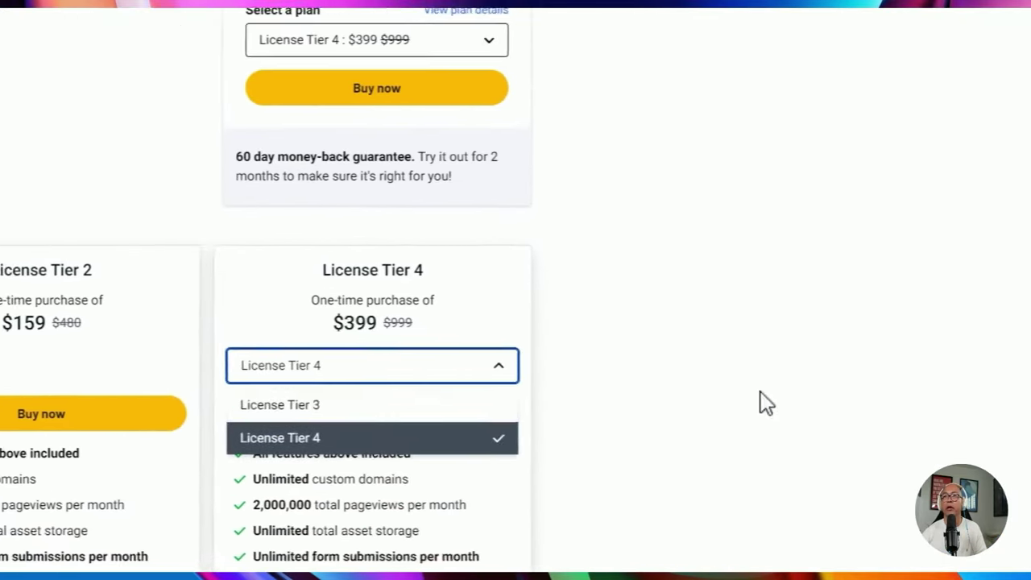
{"action": "left_click", "coordinate": [841, 567]}
{"action": "left_click_drag", "start_coordinate": [232, 405], "coordinate": [290, 405]}
{"action": "scroll", "coordinate": [425, 429], "scroll_direction": "down", "scroll_amount": 1}
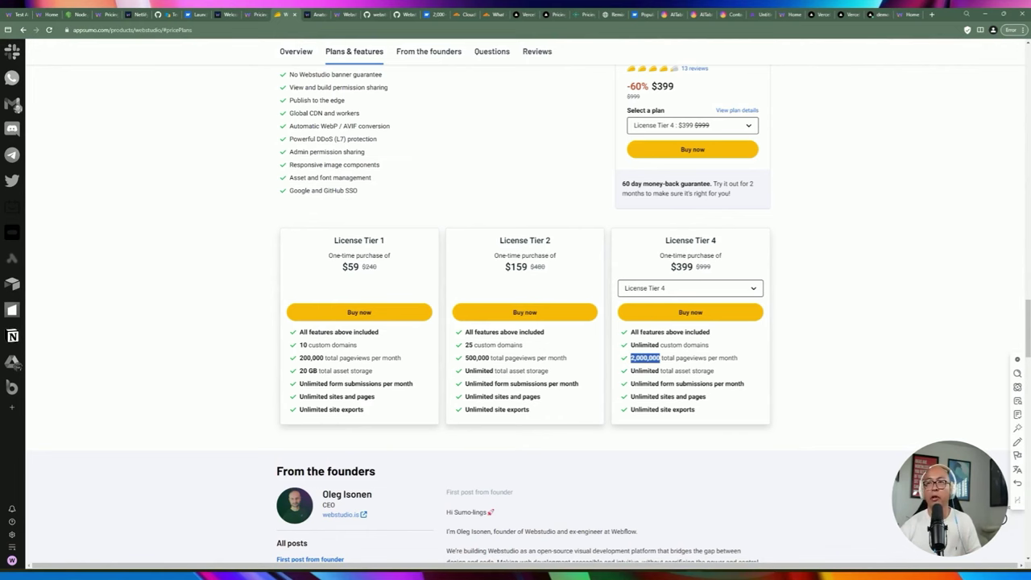
{"action": "left_click", "coordinate": [663, 292]}
{"action": "left_click", "coordinate": [668, 332]}
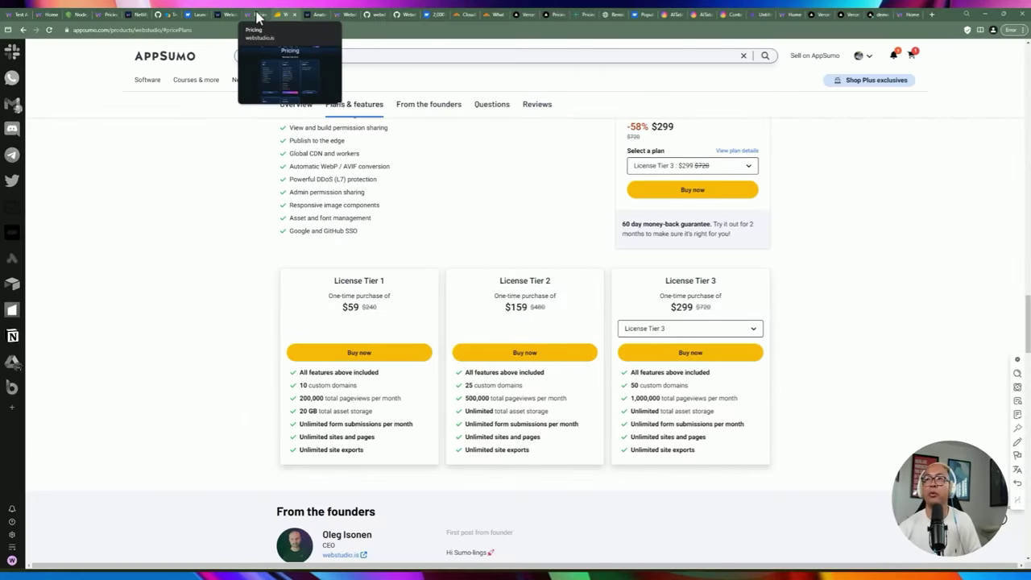
{"action": "left_click", "coordinate": [257, 15]}
{"action": "scroll", "coordinate": [747, 462], "scroll_direction": "down", "scroll_amount": 1}
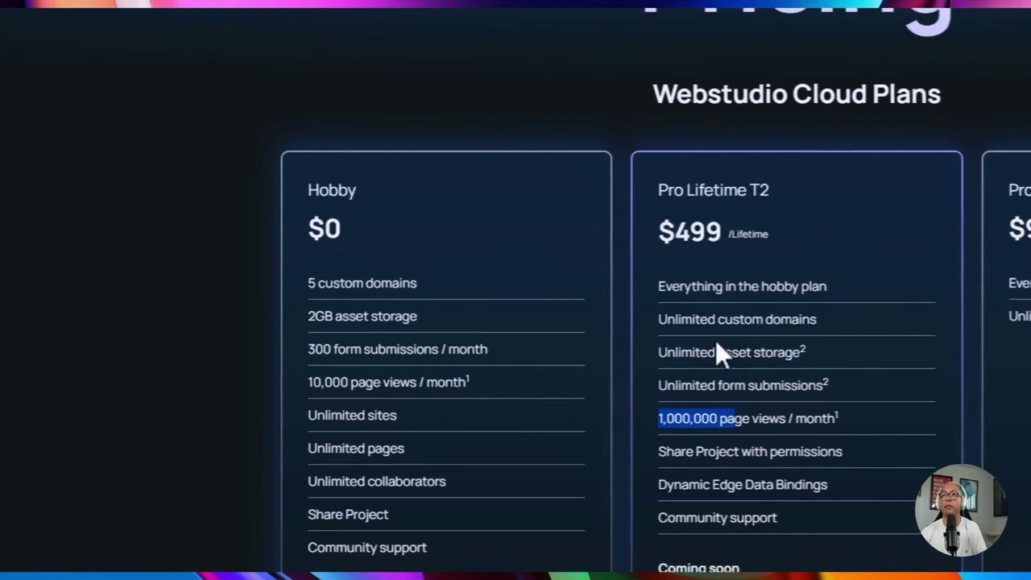
{"action": "left_click_drag", "start_coordinate": [683, 316], "coordinate": [749, 315]}
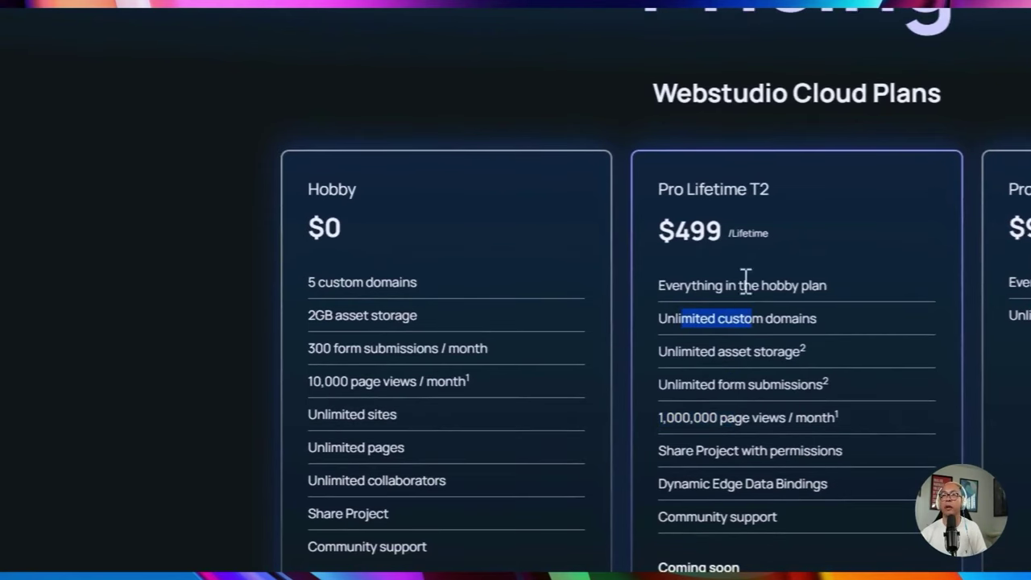
{"action": "scroll", "coordinate": [286, 40], "scroll_direction": "up", "scroll_amount": 2}
{"action": "left_click", "coordinate": [295, 11]}
{"action": "left_click", "coordinate": [720, 425]}
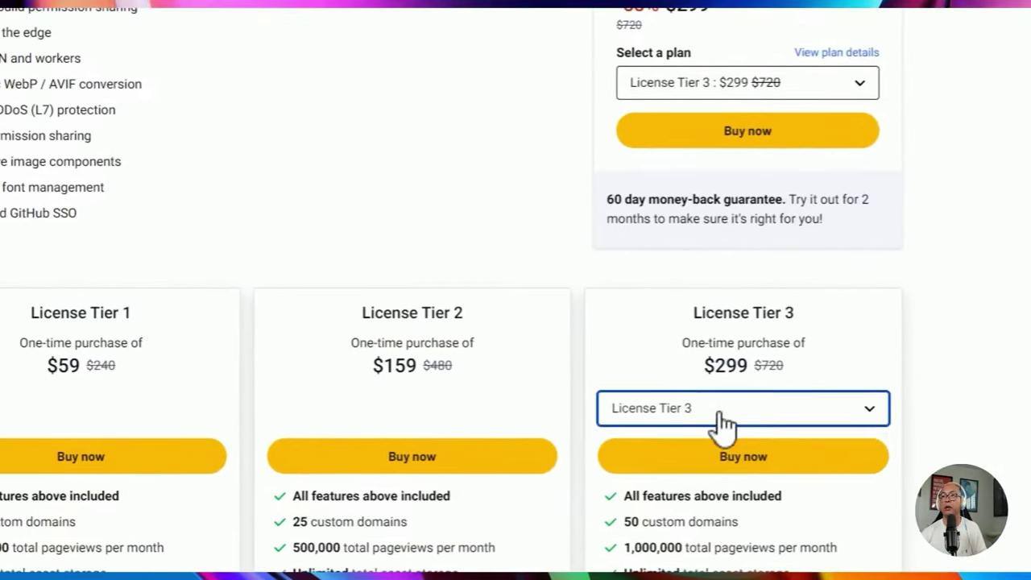
{"action": "left_click", "coordinate": [684, 444]}
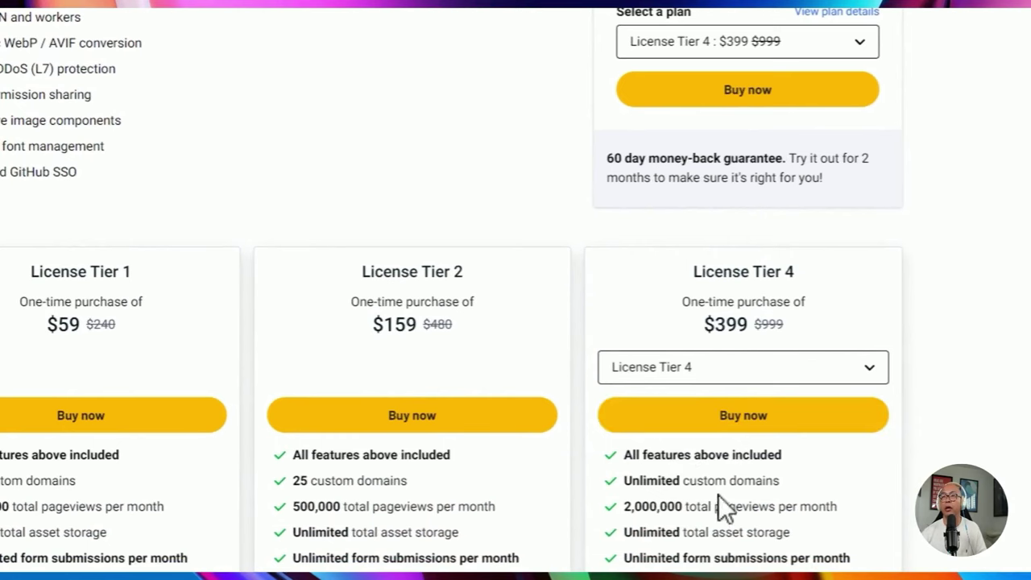
{"action": "left_click_drag", "start_coordinate": [623, 505], "coordinate": [675, 506]}
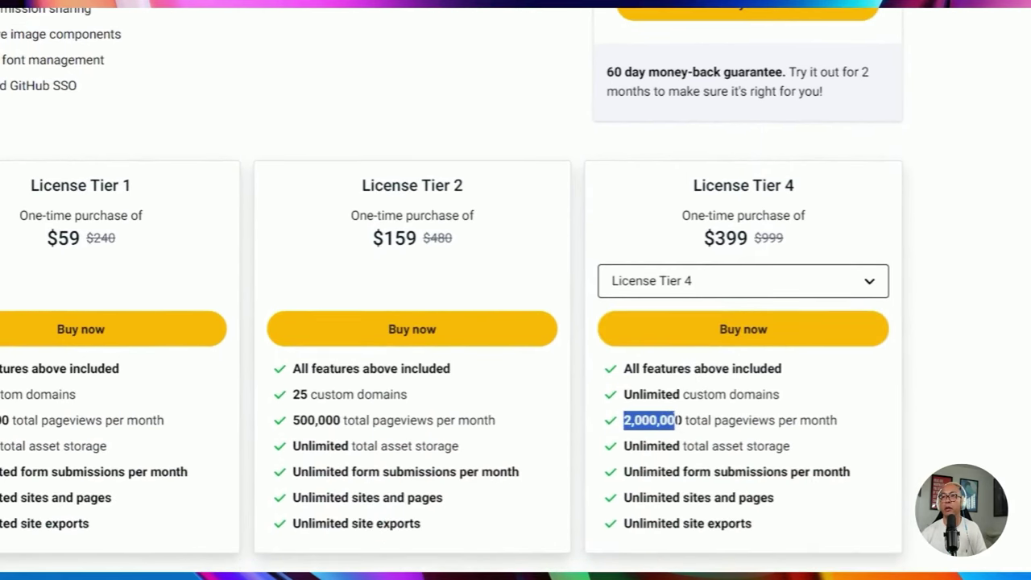